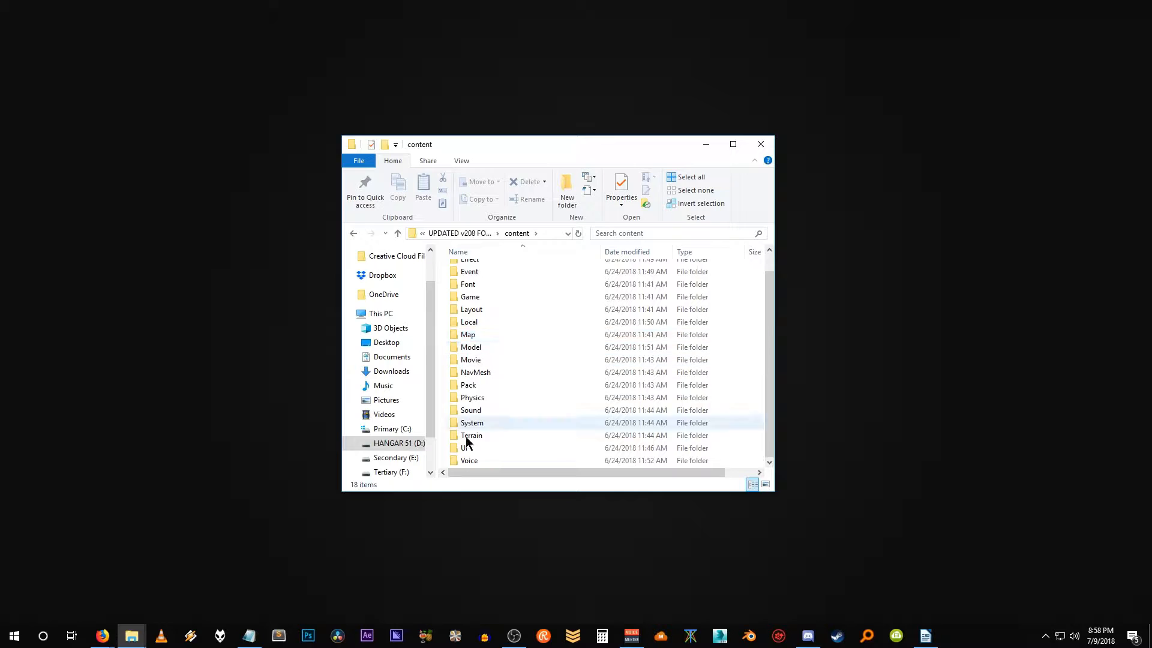
Open the Resource folder inside the Sound folder of the game's content directory
{"action": "left_click", "coordinate": [483, 460]}
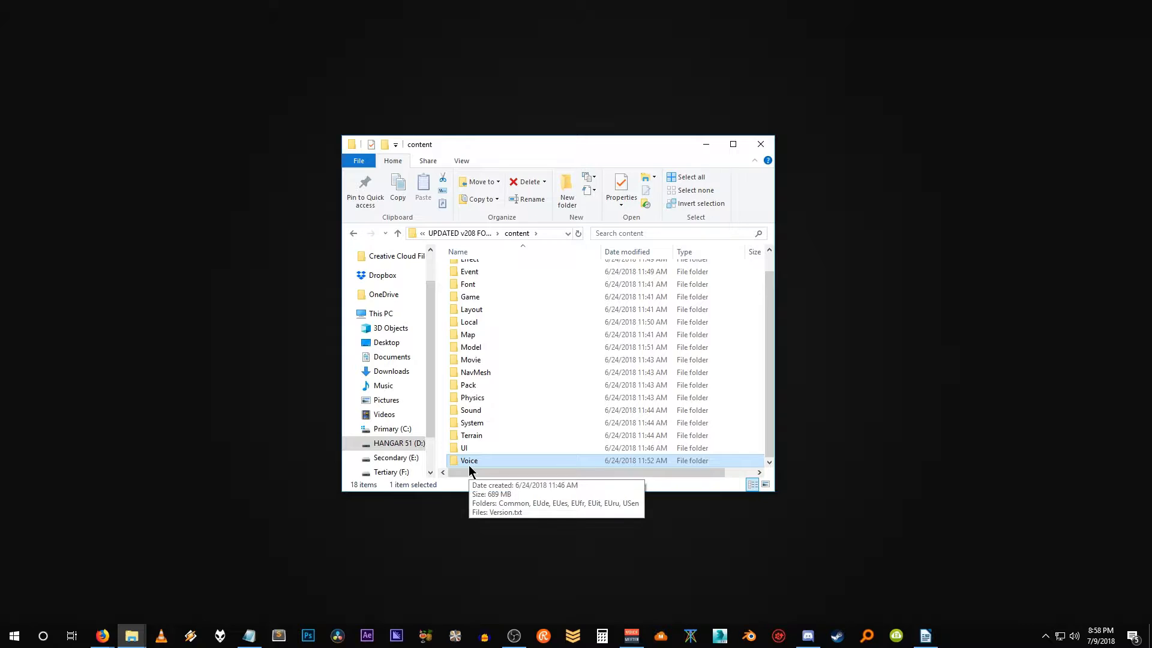
{"action": "left_click", "coordinate": [459, 411]}
{"action": "double_click", "coordinate": [458, 411]}
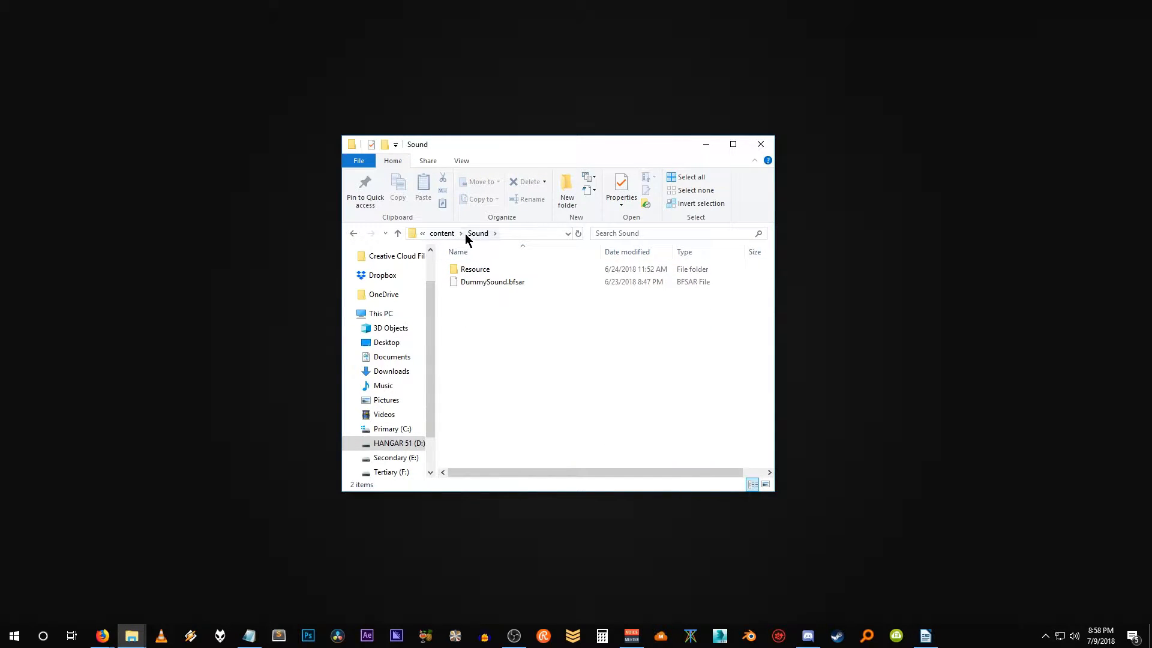
{"action": "double_click", "coordinate": [480, 271]}
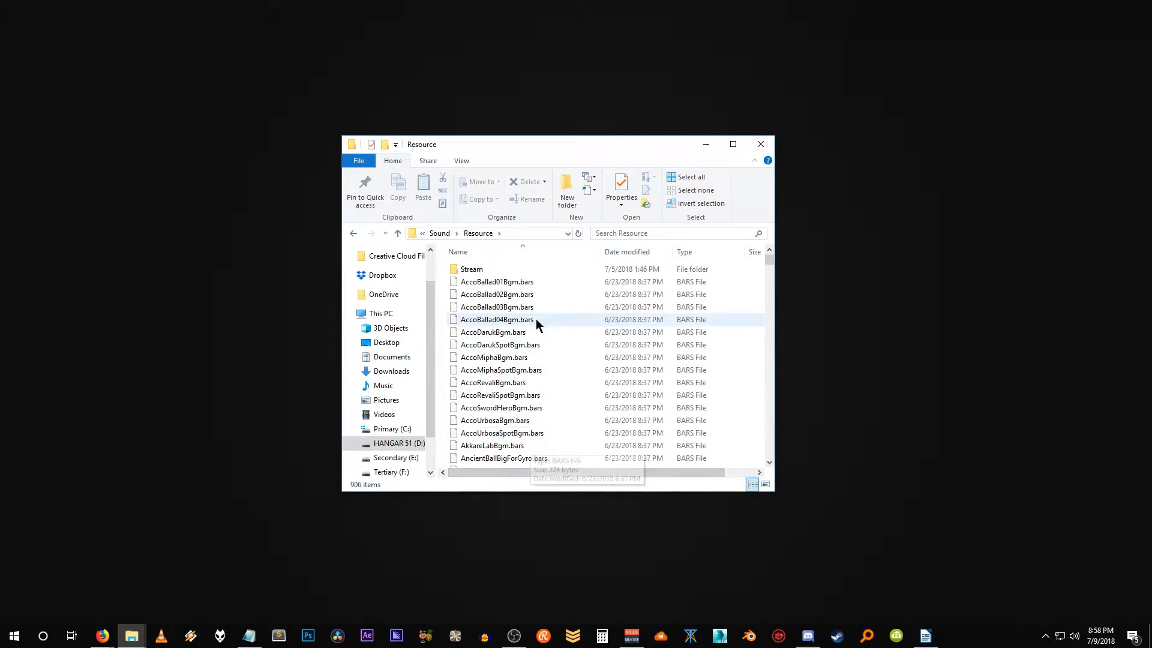
Look through the BARS sound files in the Resource folder, including the AccoBallad and Animal files
{"action": "left_click_drag", "start_coordinate": [749, 282], "coordinate": [452, 443]}
{"action": "left_click", "coordinate": [498, 308]}
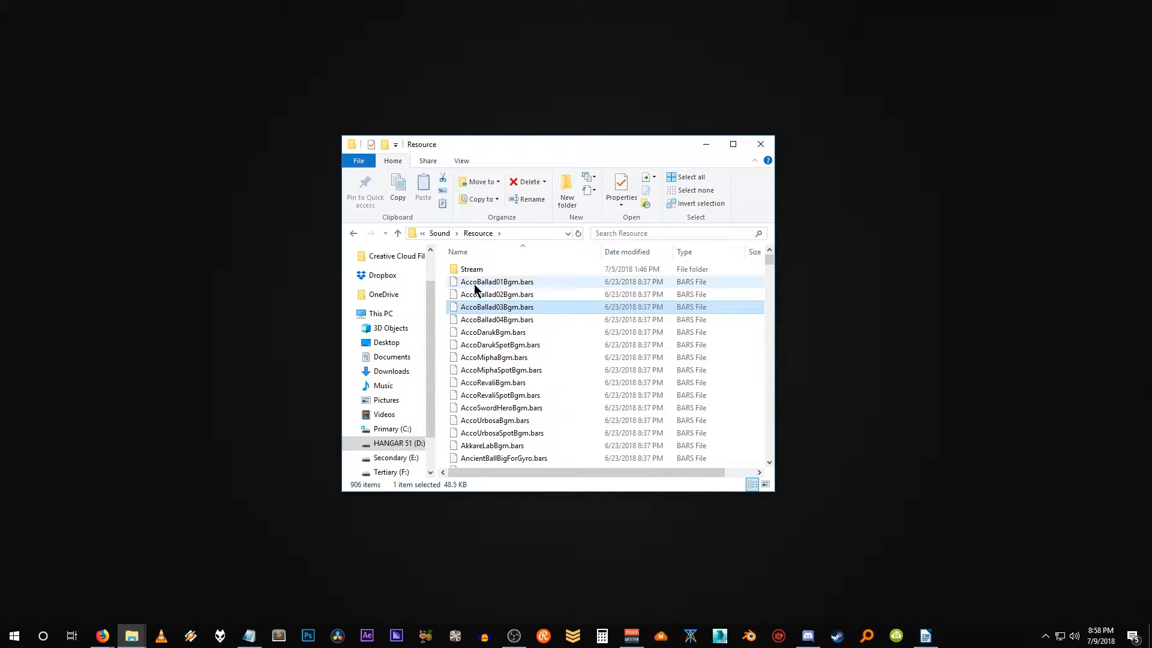
{"action": "left_click", "coordinate": [461, 322]}
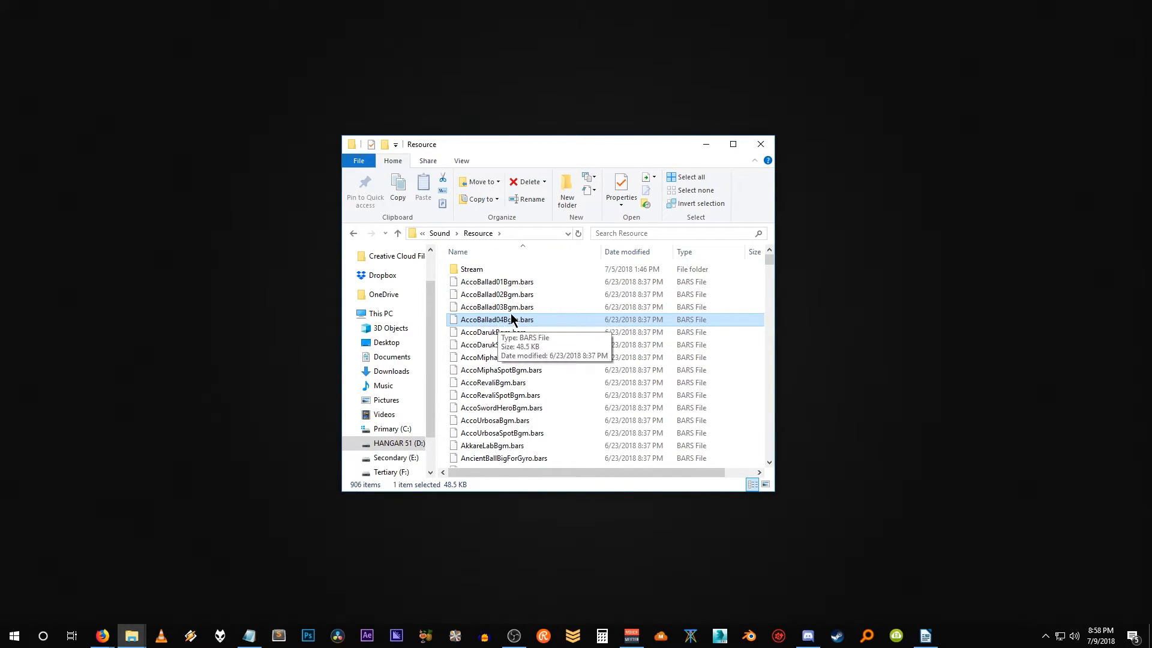
{"action": "scroll", "coordinate": [510, 315], "scroll_direction": "down", "scroll_amount": 15}
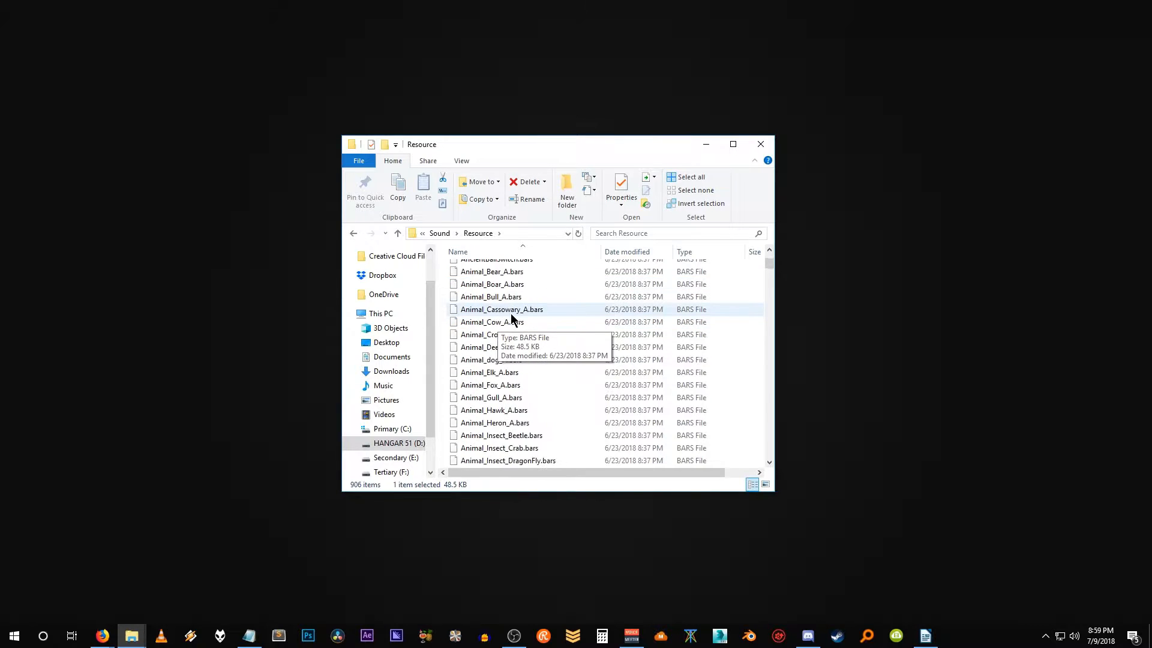
{"action": "scroll", "coordinate": [504, 303], "scroll_direction": "up", "scroll_amount": 1}
{"action": "left_click", "coordinate": [502, 367]}
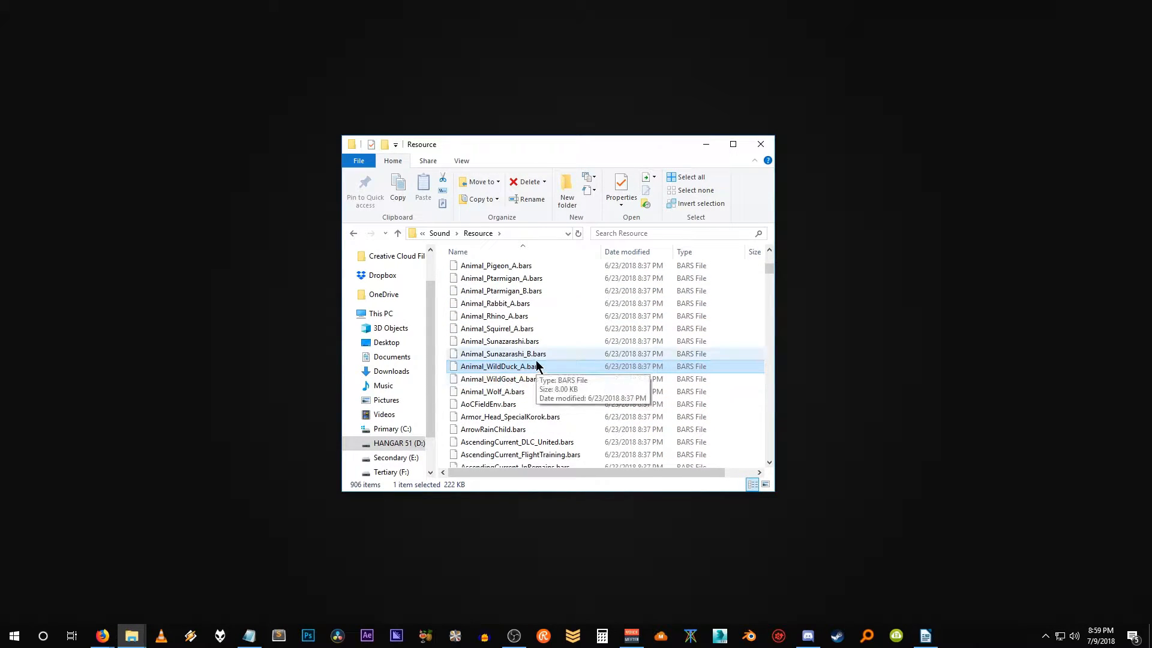
{"action": "left_click", "coordinate": [512, 316]}
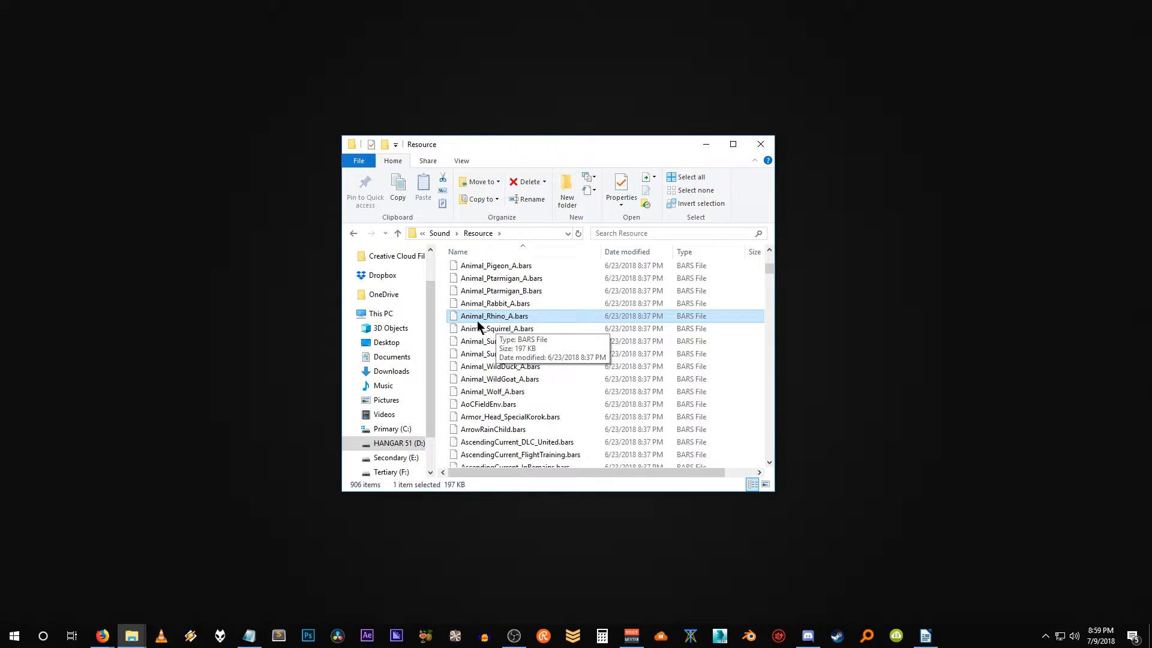
{"action": "scroll", "coordinate": [594, 348], "scroll_direction": "down", "scroll_amount": 7}
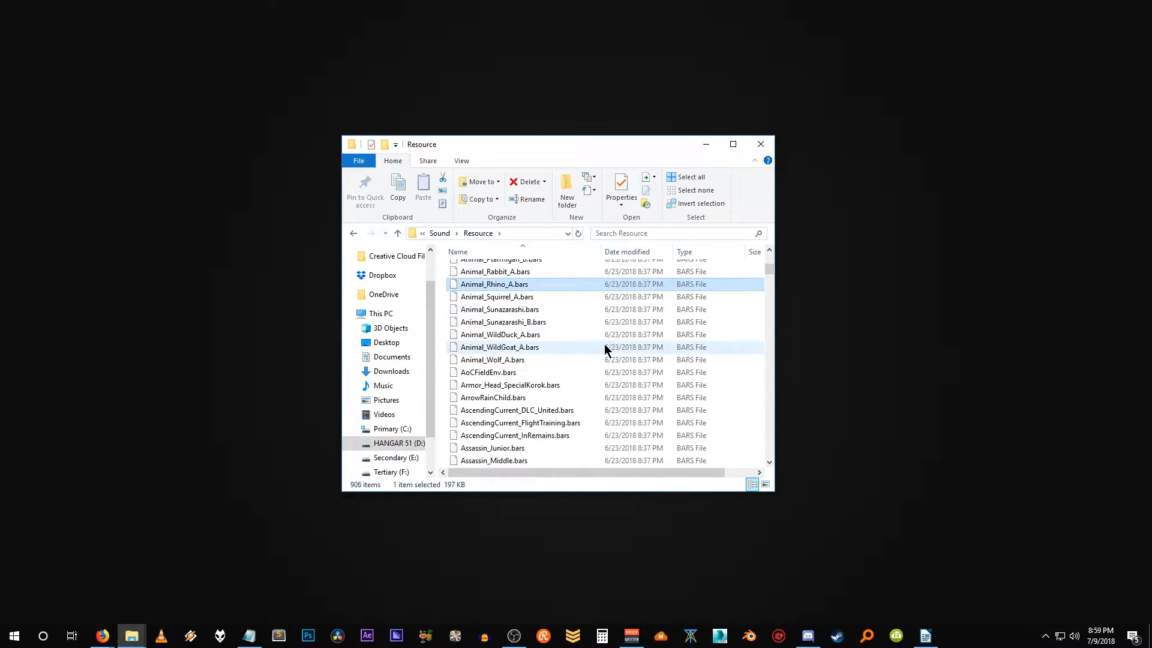
{"action": "scroll", "coordinate": [559, 420], "scroll_direction": "down", "scroll_amount": 15}
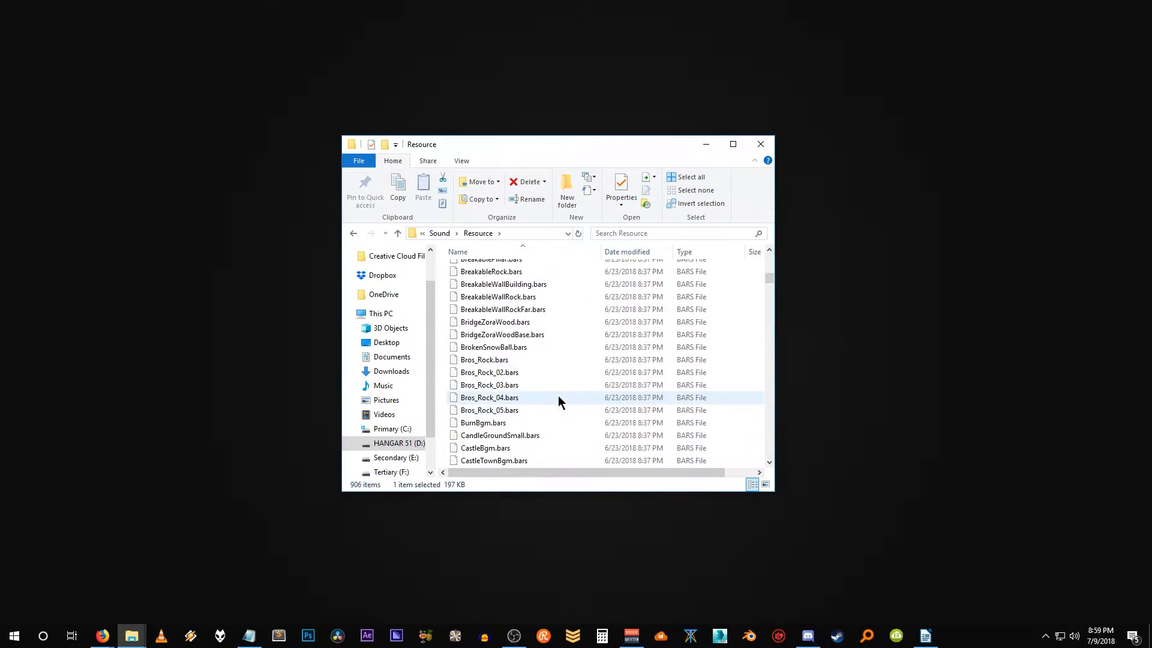
{"action": "left_click", "coordinate": [549, 398]}
{"action": "scroll", "coordinate": [549, 361], "scroll_direction": "up", "scroll_amount": 20}
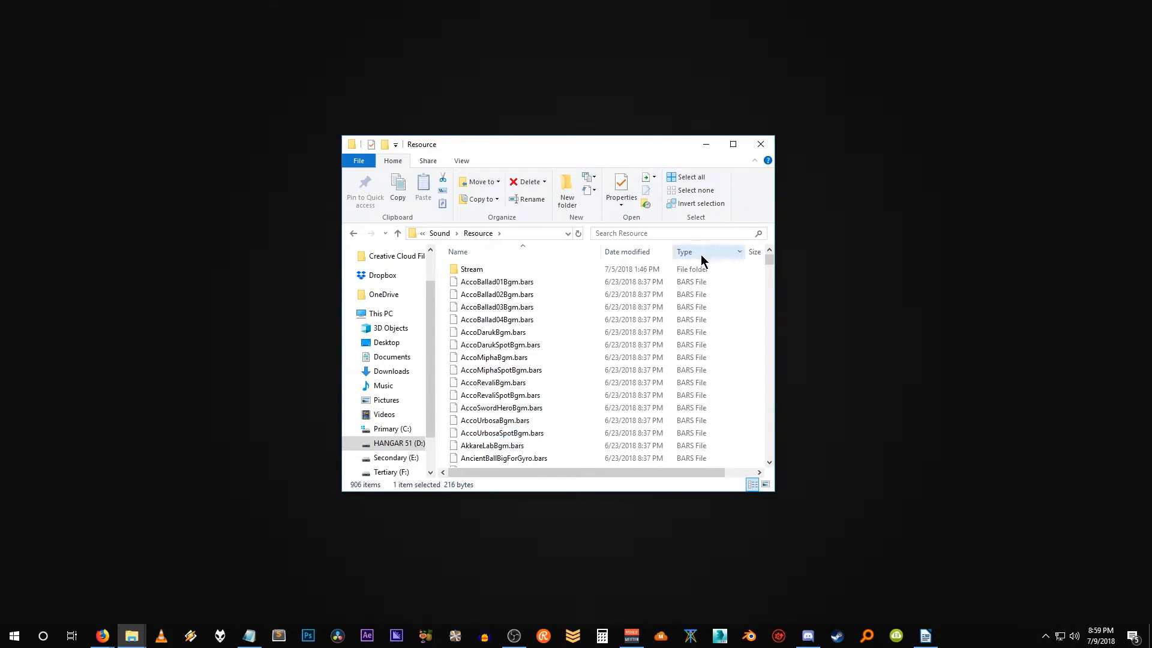
{"action": "left_click_drag", "start_coordinate": [750, 287], "coordinate": [530, 384]}
{"action": "left_click", "coordinate": [531, 384]}
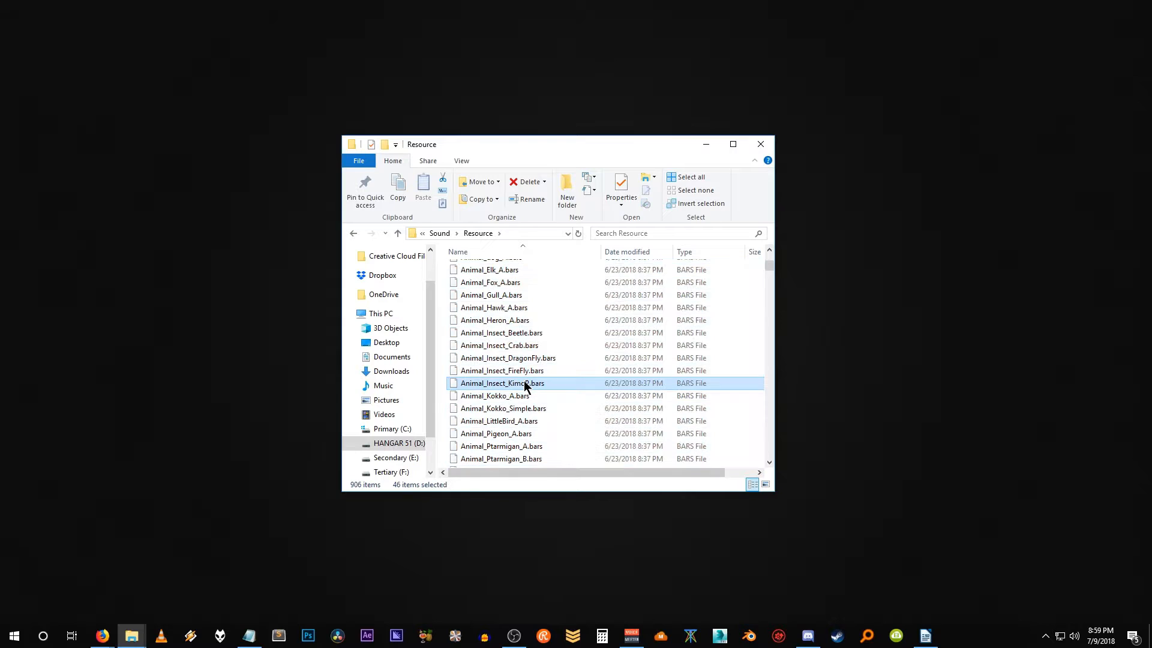
{"action": "scroll", "coordinate": [527, 378], "scroll_direction": "up", "scroll_amount": 7}
{"action": "scroll", "coordinate": [528, 374], "scroll_direction": "up", "scroll_amount": 3}
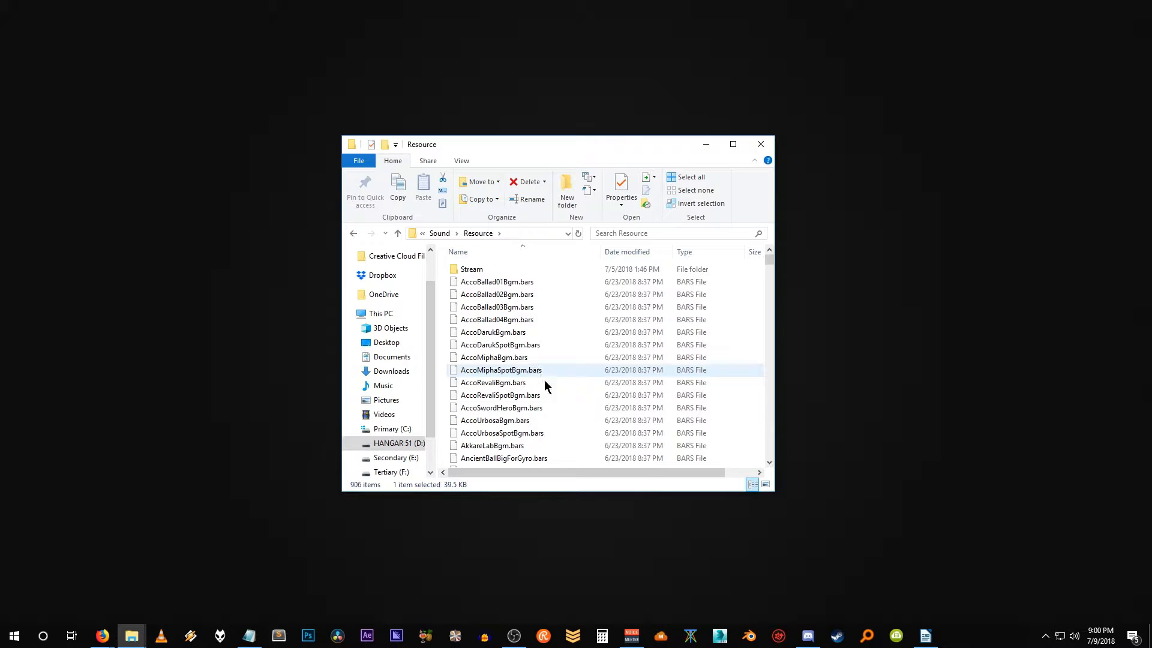
{"action": "left_click_drag", "start_coordinate": [746, 278], "coordinate": [435, 464]}
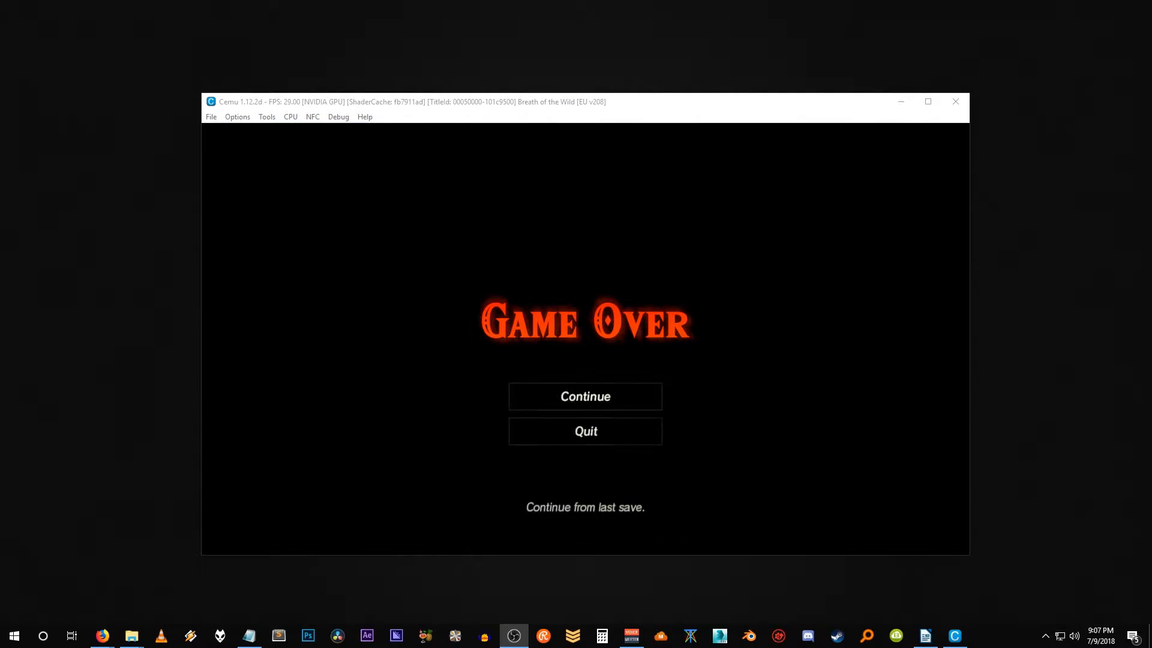
Quit from the Game Over screen to the title screen and close the Cemu emulator
{"action": "key", "text": "Down"}
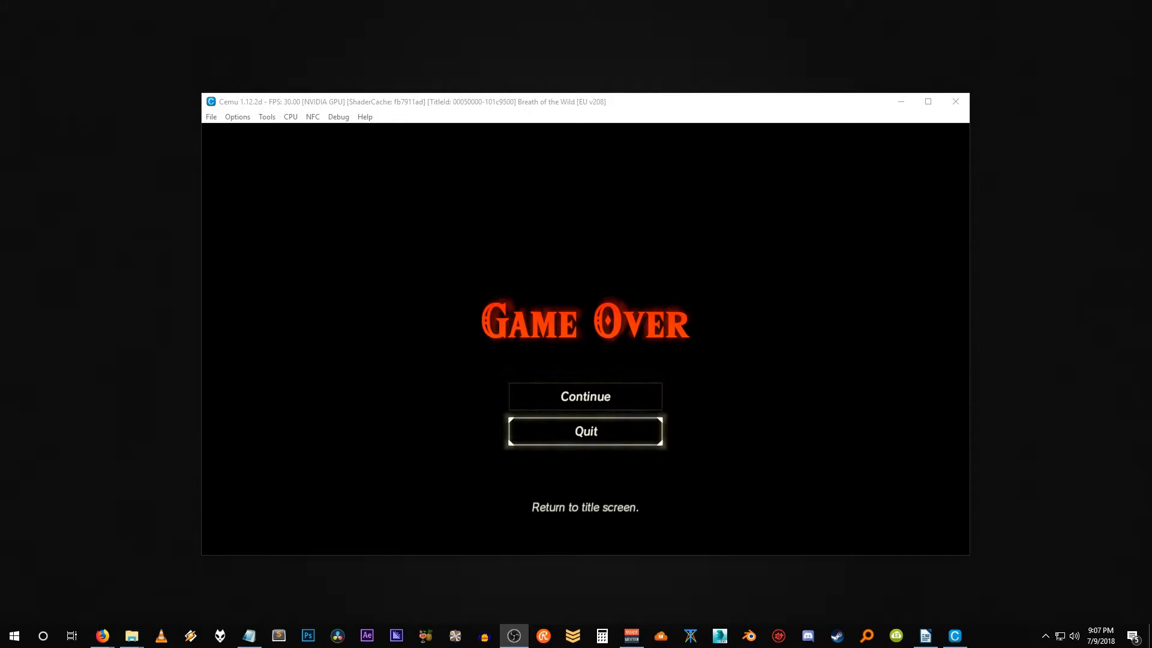
{"action": "key", "text": "Return"}
{"action": "key", "text": "Up"}
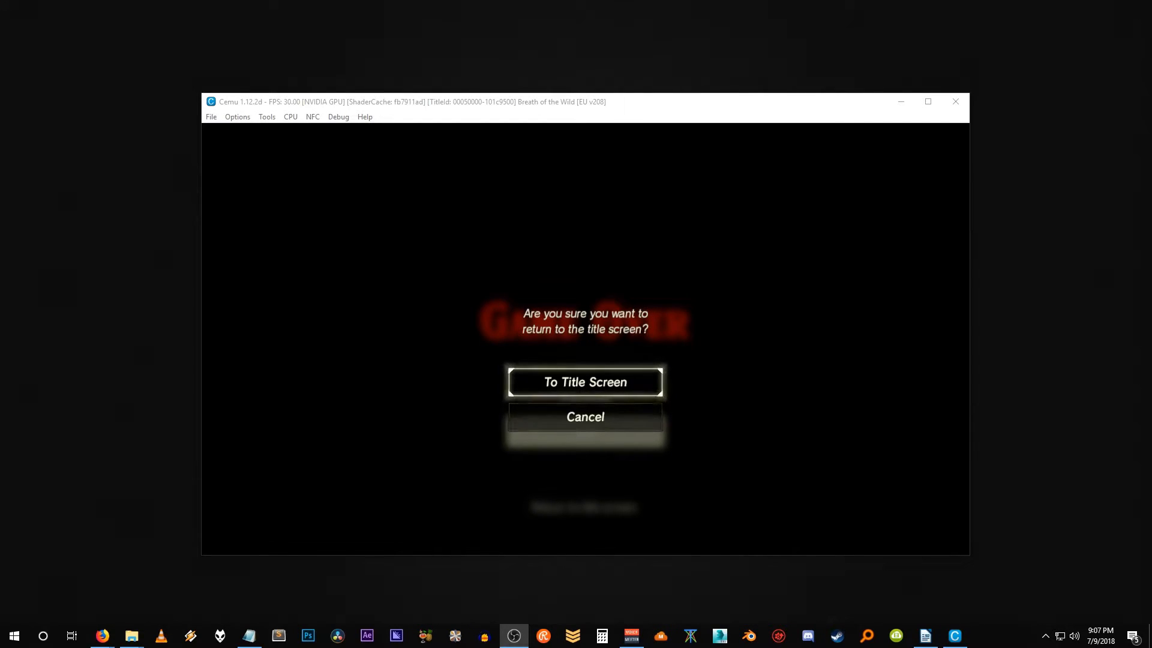
{"action": "key", "text": "Return"}
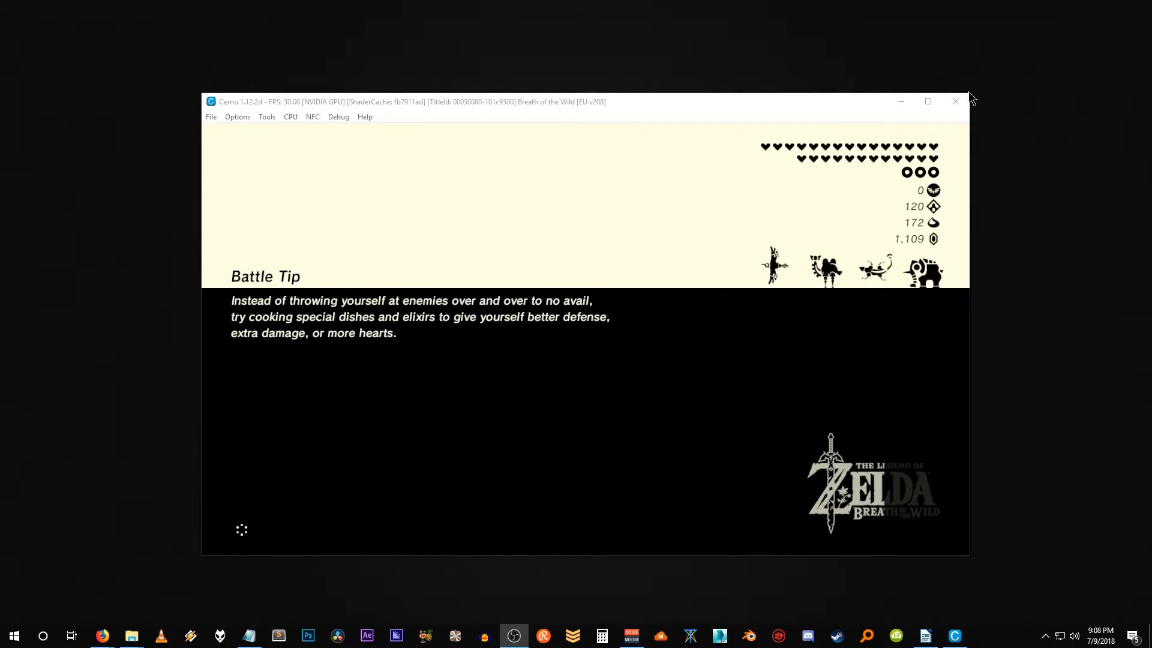
{"action": "left_click", "coordinate": [957, 101]}
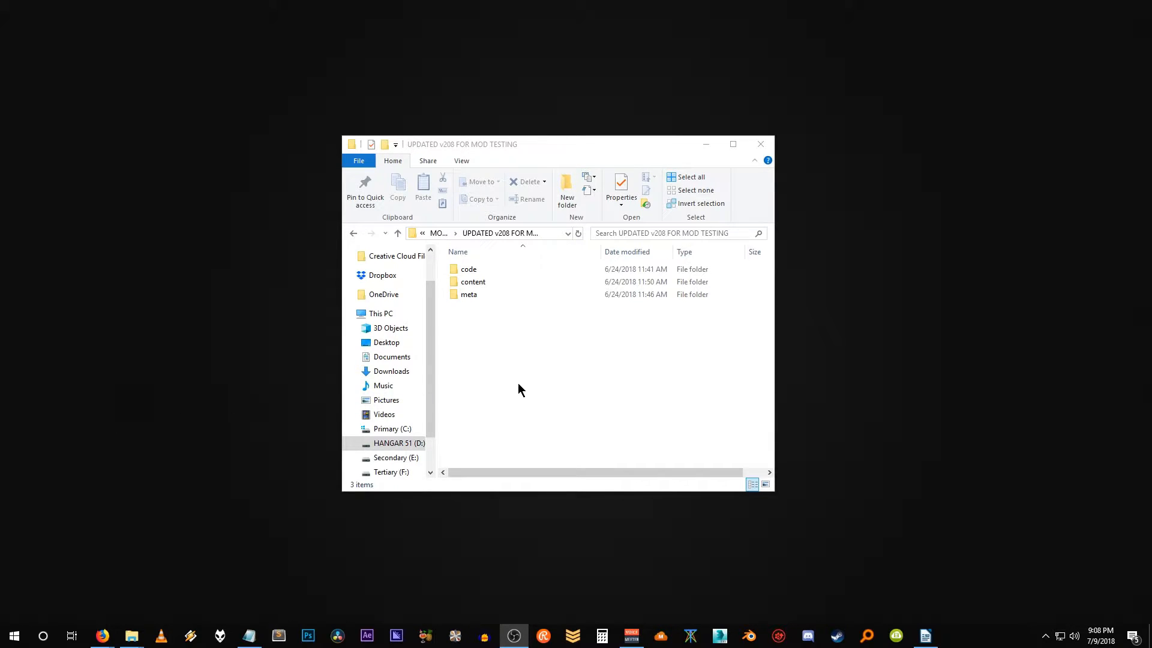
Copy Bootup.pack from the Pack folder inside the game's content directory
{"action": "double_click", "coordinate": [484, 283]}
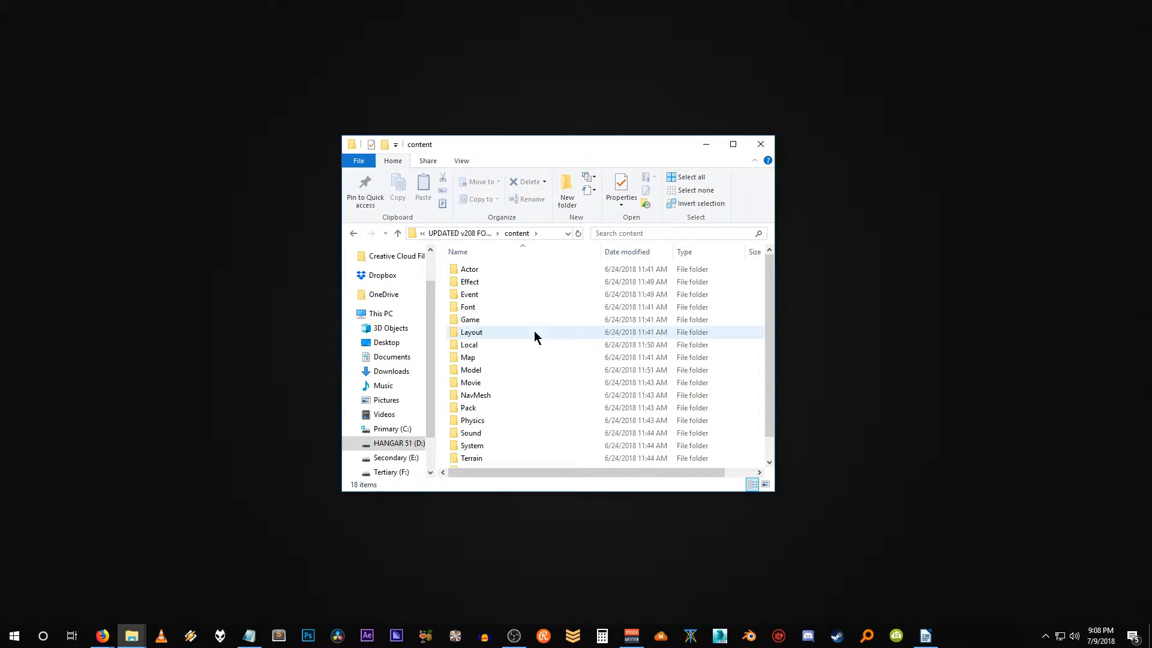
{"action": "scroll", "coordinate": [518, 311], "scroll_direction": "down", "scroll_amount": 1}
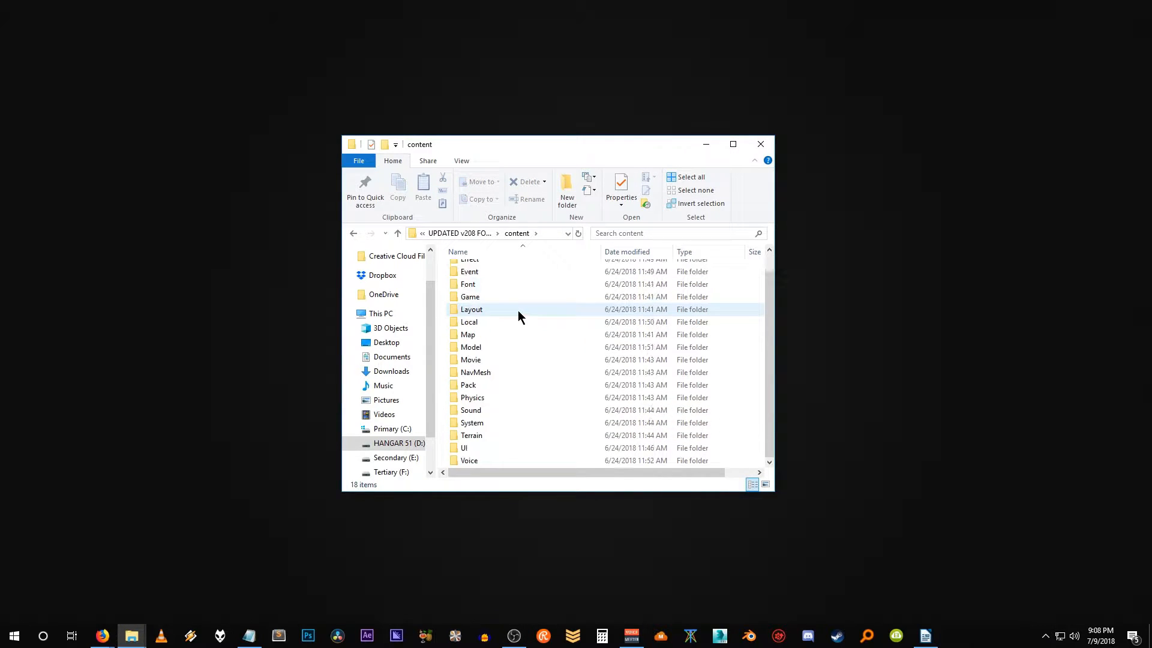
{"action": "double_click", "coordinate": [478, 385]}
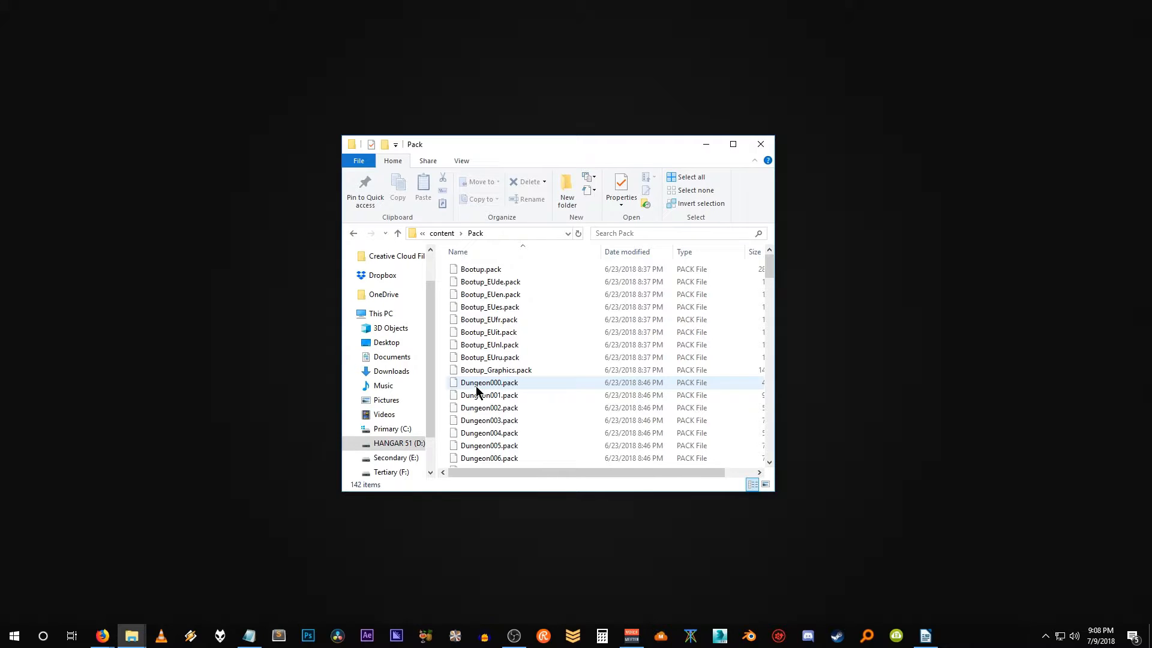
{"action": "left_click", "coordinate": [470, 275]}
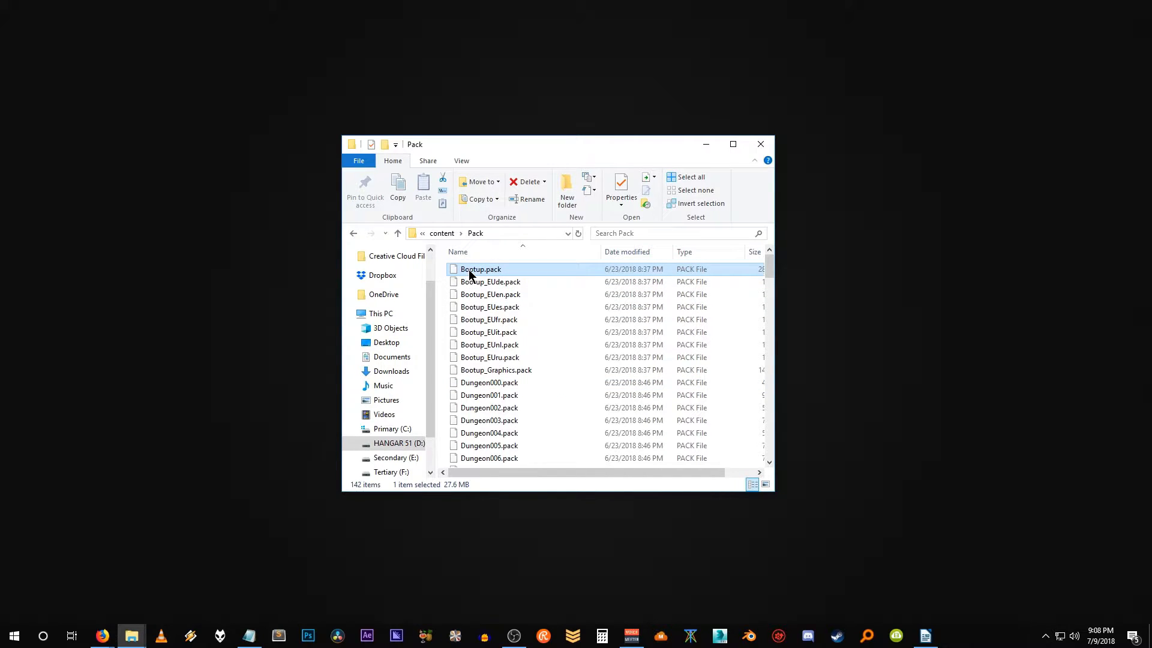
{"action": "right_click", "coordinate": [469, 272]}
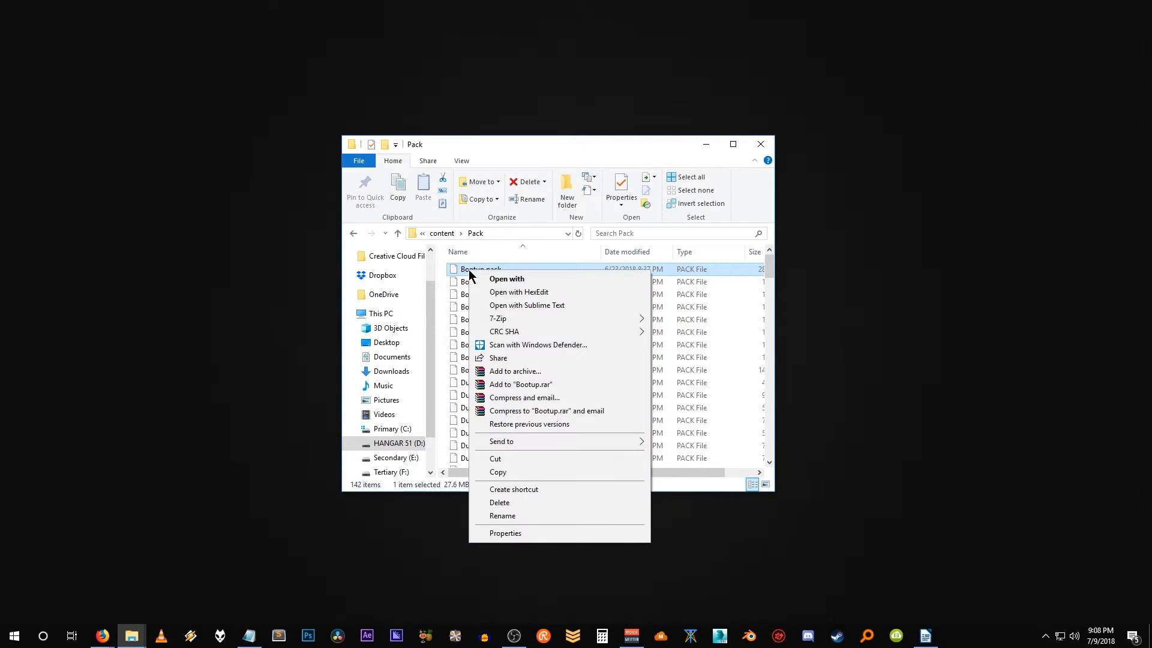
{"action": "left_click", "coordinate": [515, 474]}
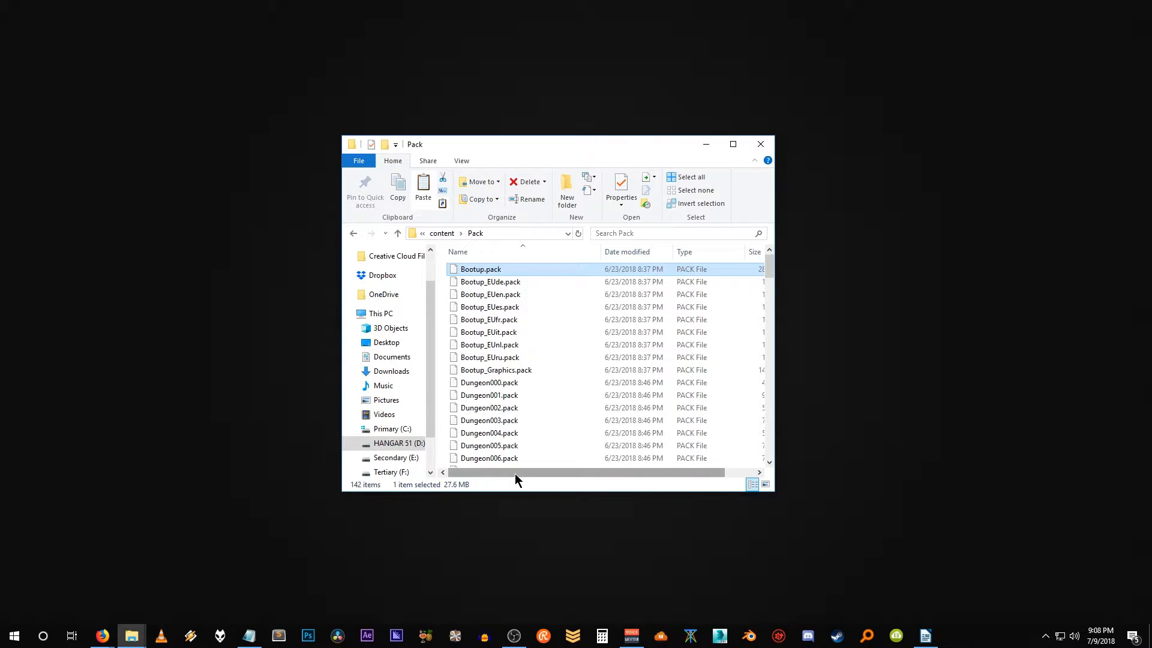
Place the Game Over folder on the desktop and paste the copied Bootup.pack into its ORIGINAL FILE subfolder
{"action": "key", "text": "alt+Tab"}
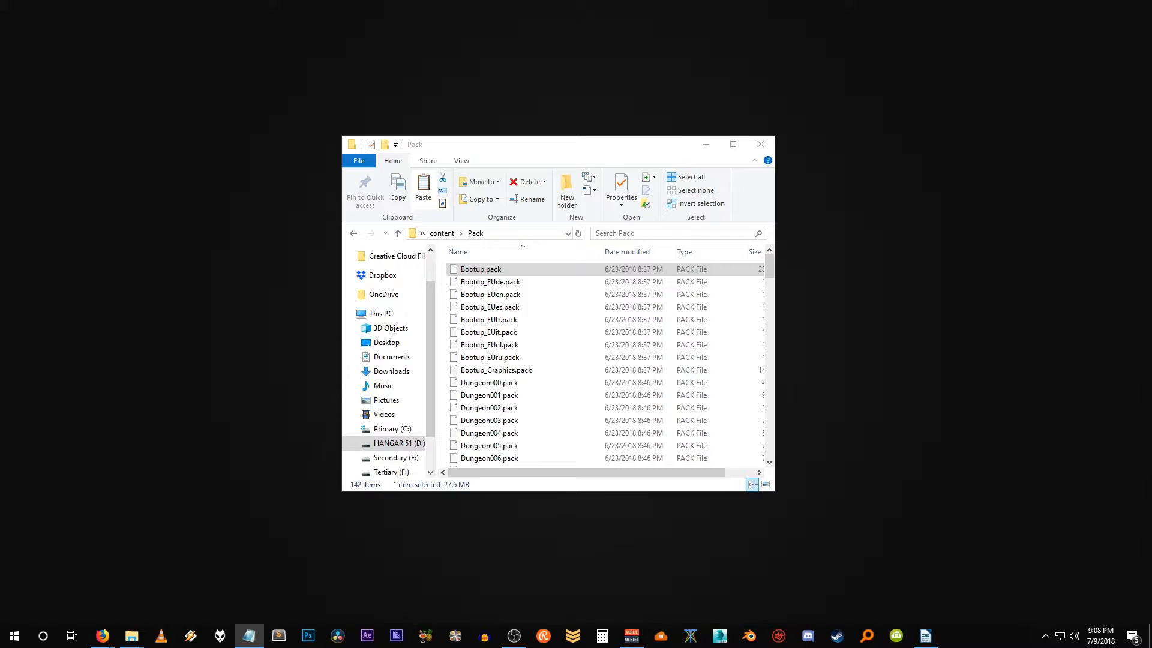
{"action": "key", "text": "alt+Tab"}
{"action": "left_click_drag", "start_coordinate": [0, 99], "coordinate": [123, 67]}
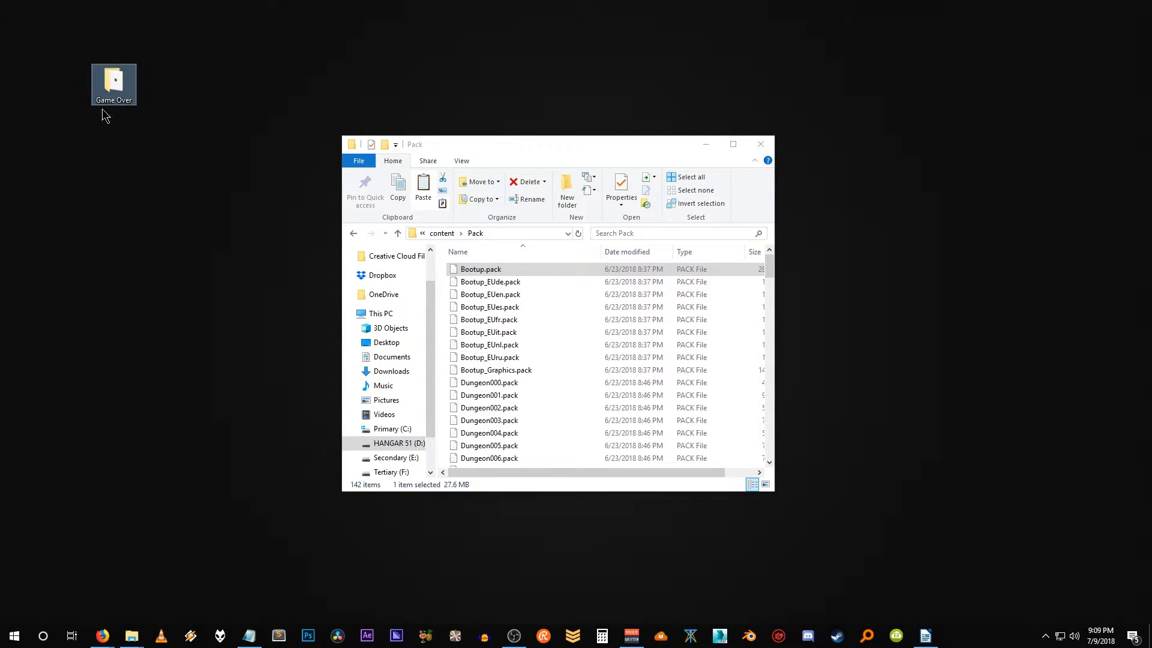
{"action": "double_click", "coordinate": [113, 80]}
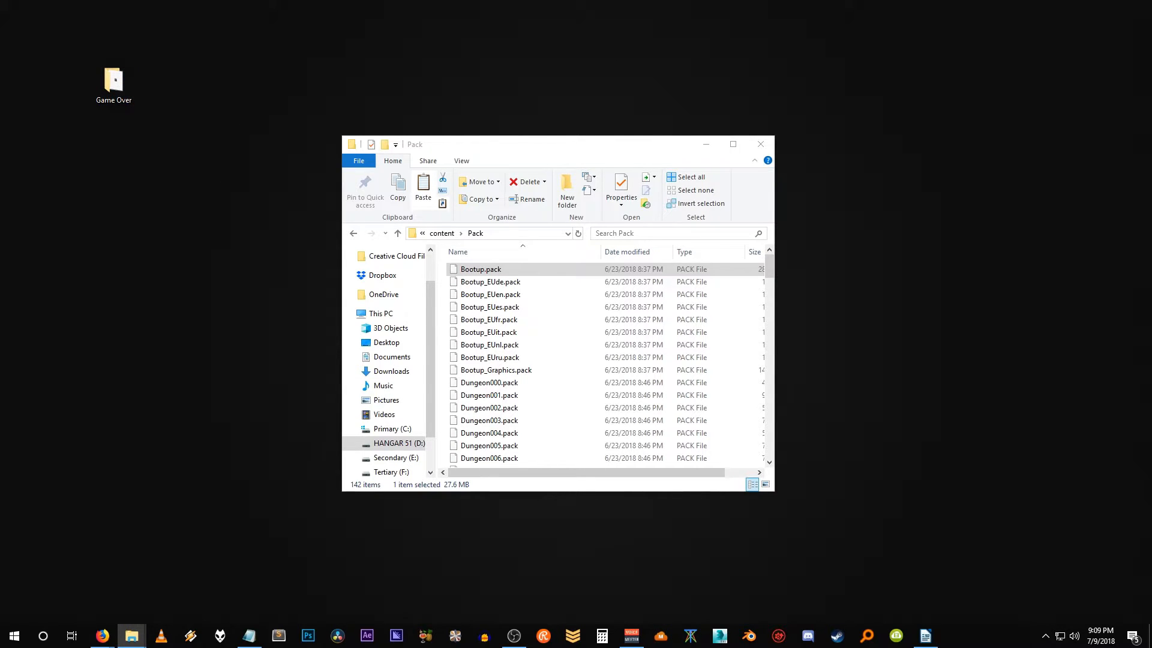
{"action": "left_click_drag", "start_coordinate": [905, 96], "coordinate": [501, 142]}
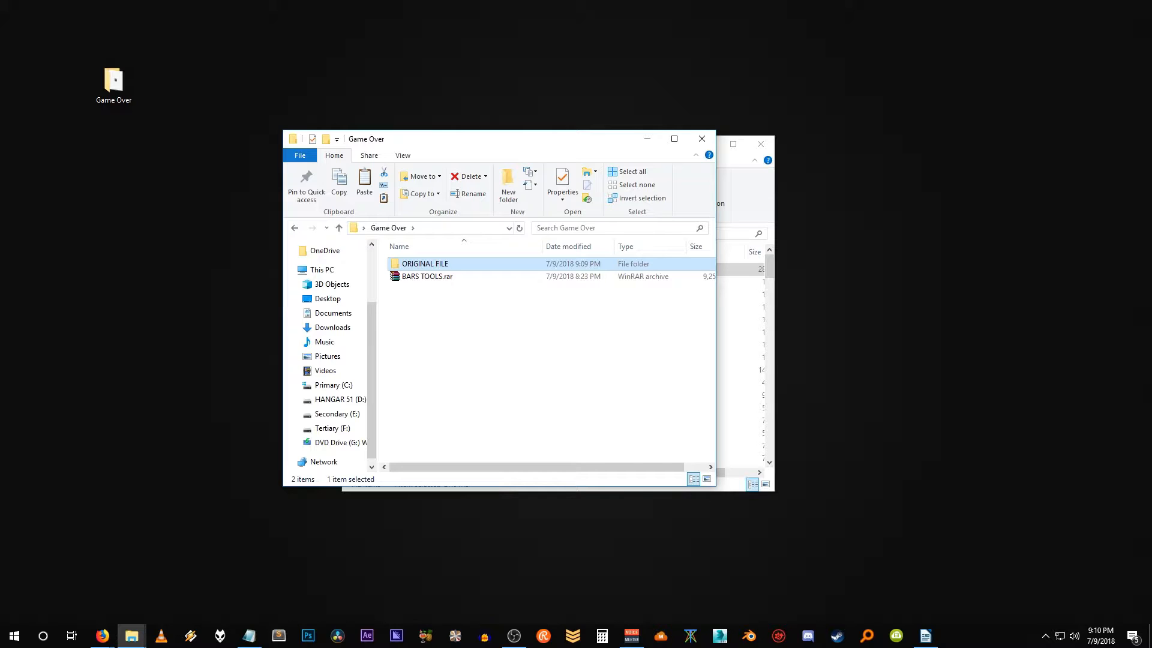
{"action": "double_click", "coordinate": [401, 264]}
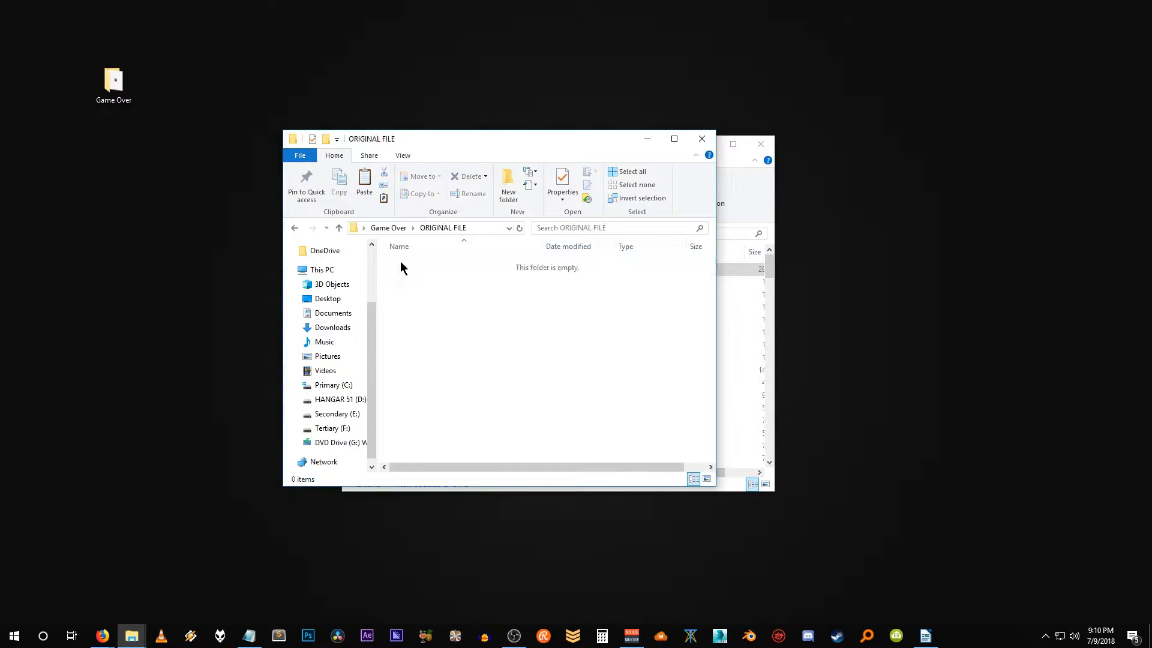
{"action": "key", "text": "ctrl+v"}
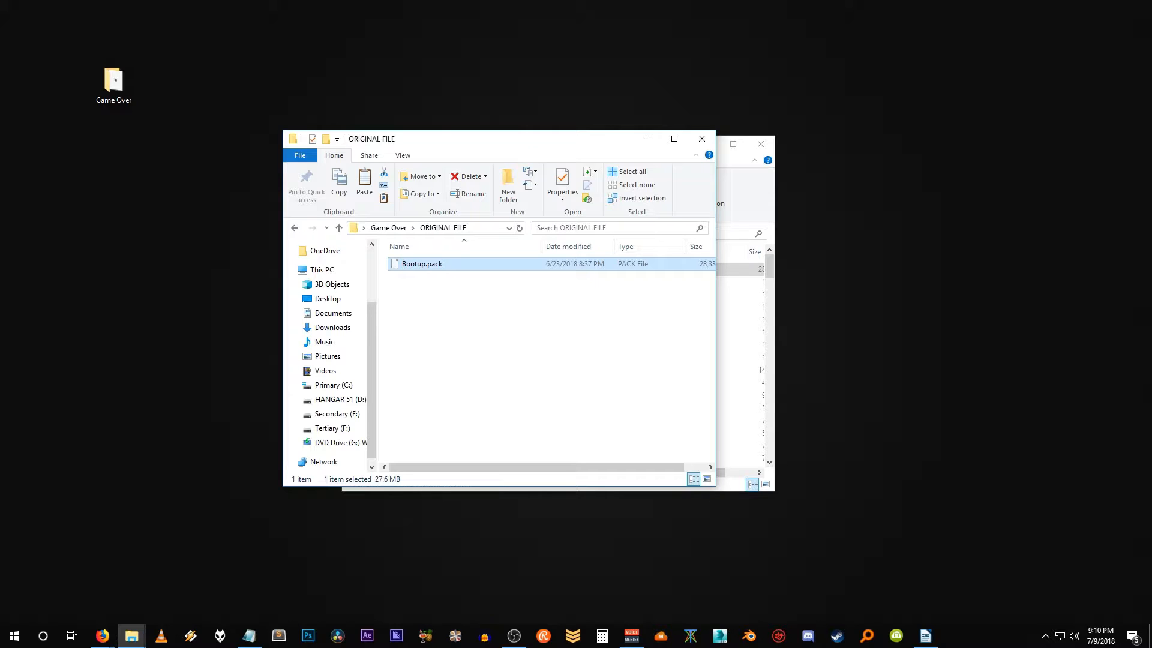
Open Bootup.pack from the Game Over folder's ORIGINAL FILE subfolder in Wexos's Toolbox
{"action": "mouse_move", "coordinate": [296, 120]}
{"action": "left_mouse_down"}
{"action": "mouse_move", "coordinate": [484, 135]}
{"action": "mouse_move", "coordinate": [596, 167]}
{"action": "mouse_move", "coordinate": [595, 178]}
{"action": "left_mouse_up"}
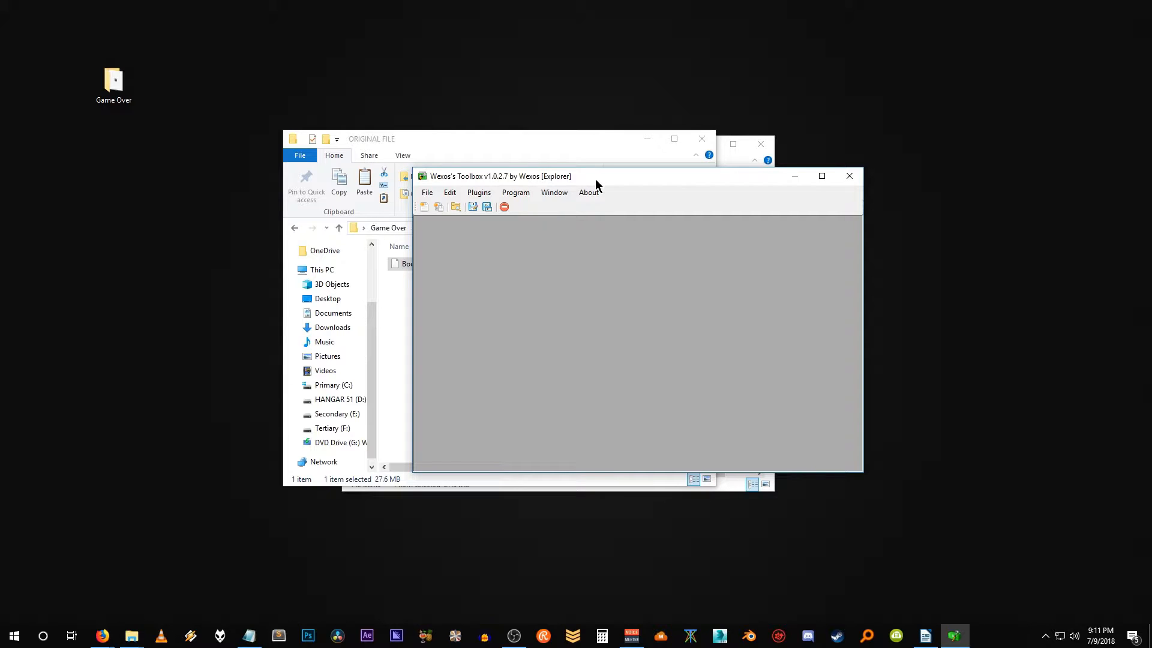
{"action": "left_click_drag", "start_coordinate": [596, 180], "coordinate": [570, 176]}
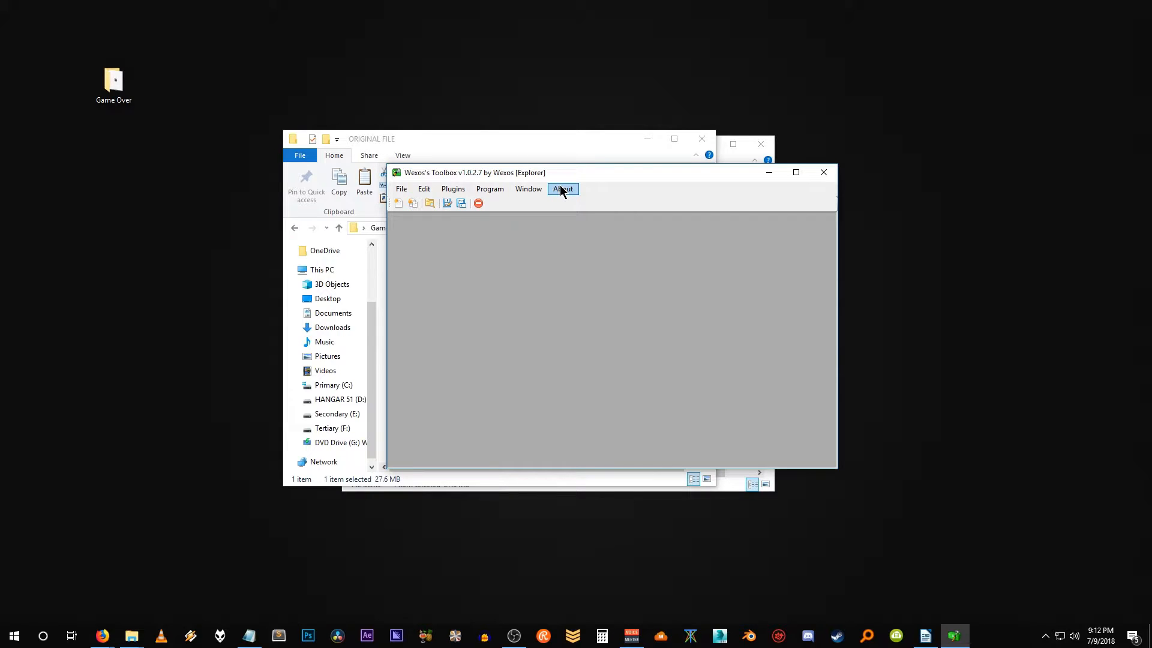
{"action": "left_click_drag", "start_coordinate": [465, 176], "coordinate": [484, 287]}
{"action": "left_click", "coordinate": [404, 264]}
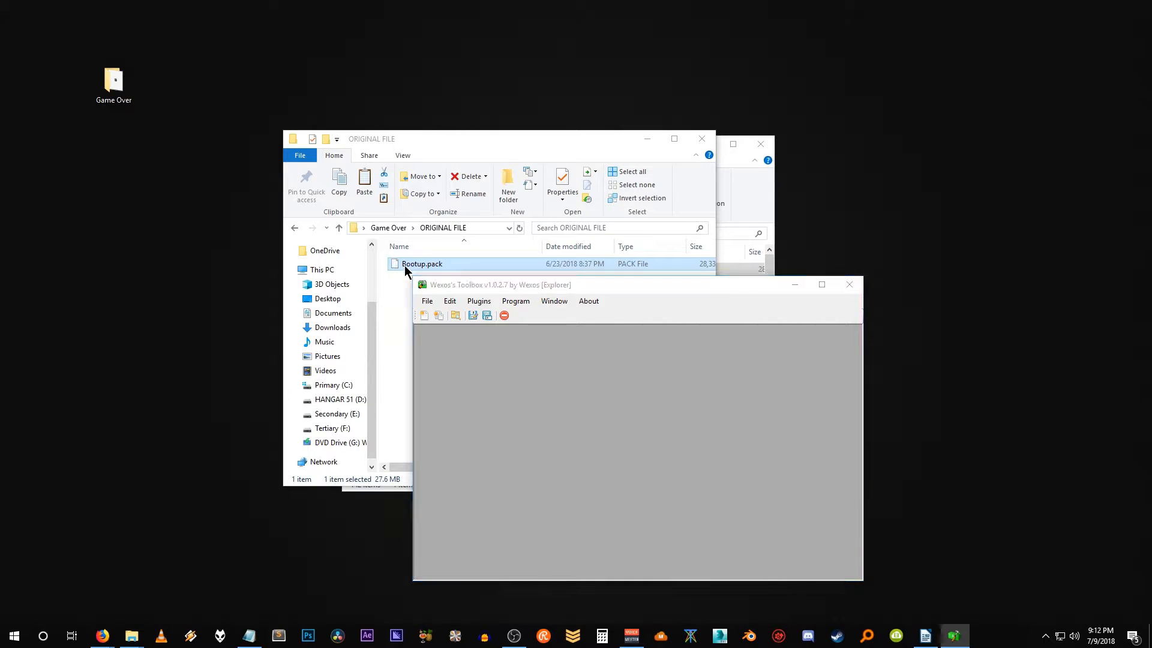
{"action": "left_click", "coordinate": [760, 294]}
{"action": "left_click", "coordinate": [426, 302]}
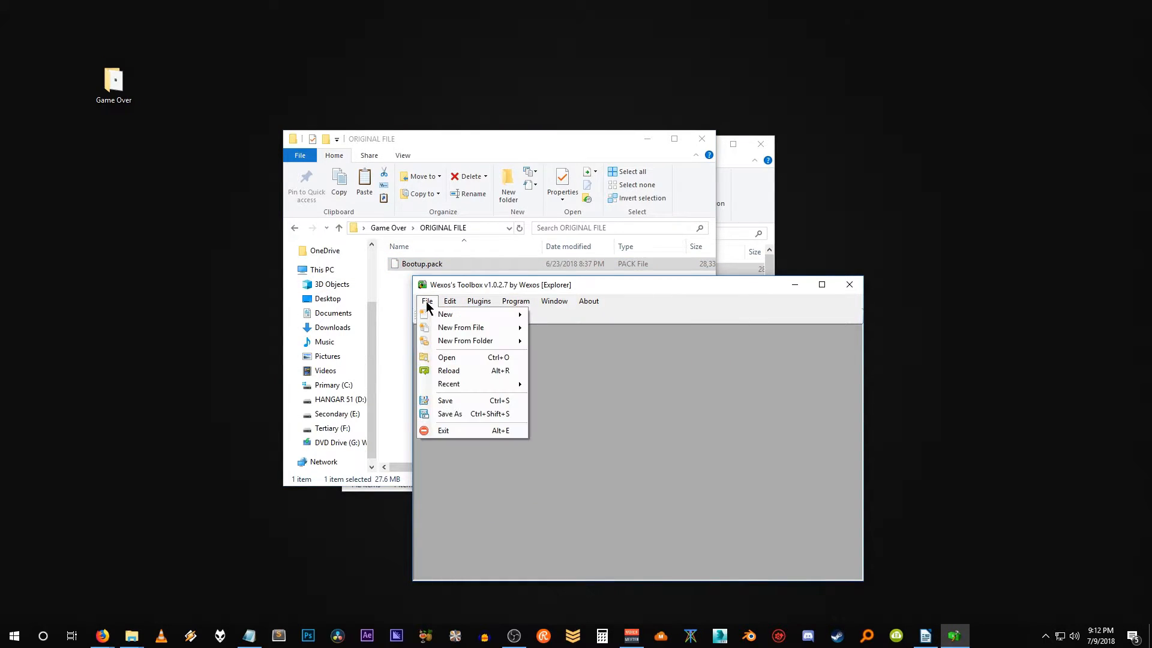
{"action": "left_click", "coordinate": [461, 358]}
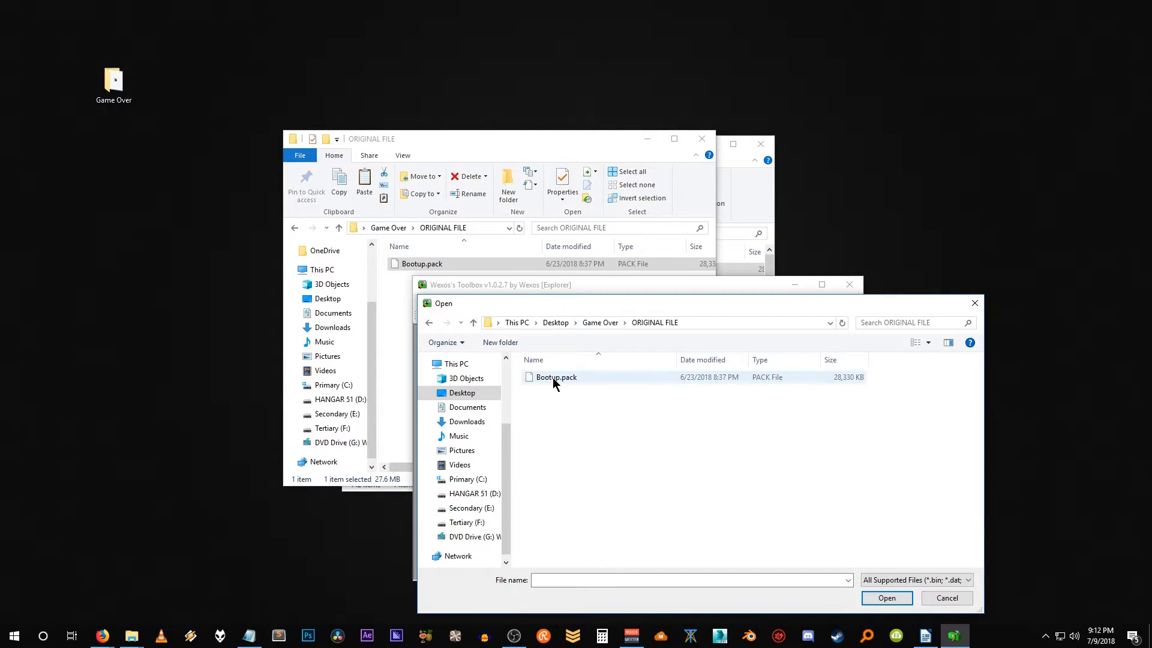
{"action": "double_click", "coordinate": [552, 376]}
{"action": "left_click_drag", "start_coordinate": [592, 287], "coordinate": [436, 127]}
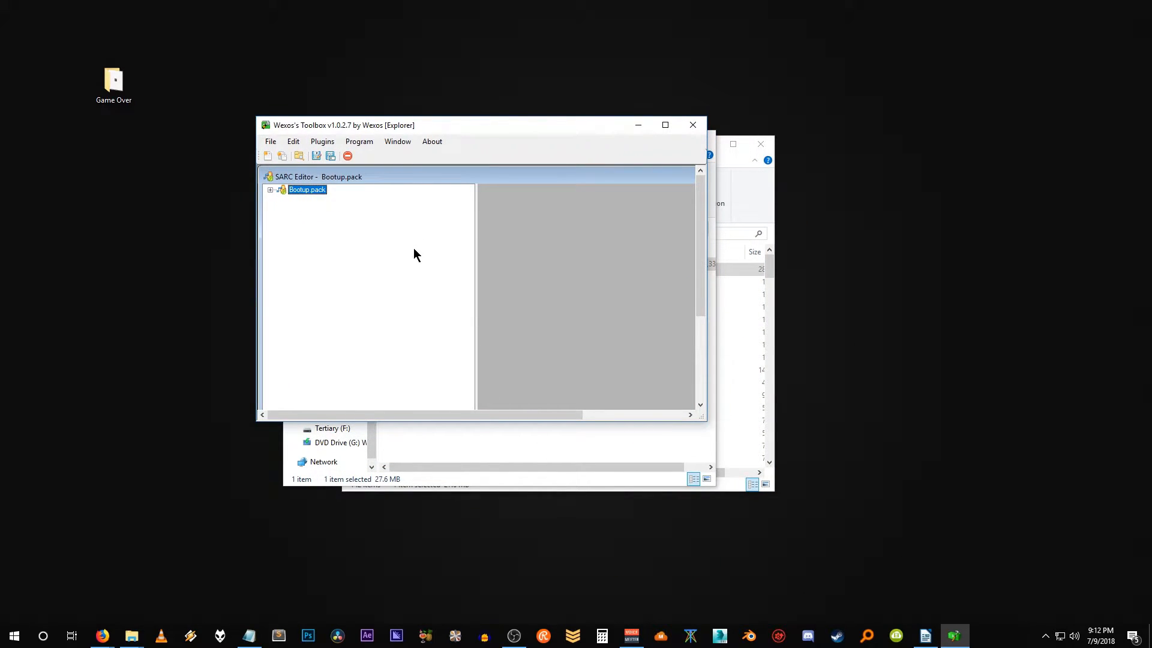
Expand the Bootup.pack file tree and enlarge both the Toolbox window and its SARC Editor
{"action": "left_click", "coordinate": [271, 191]}
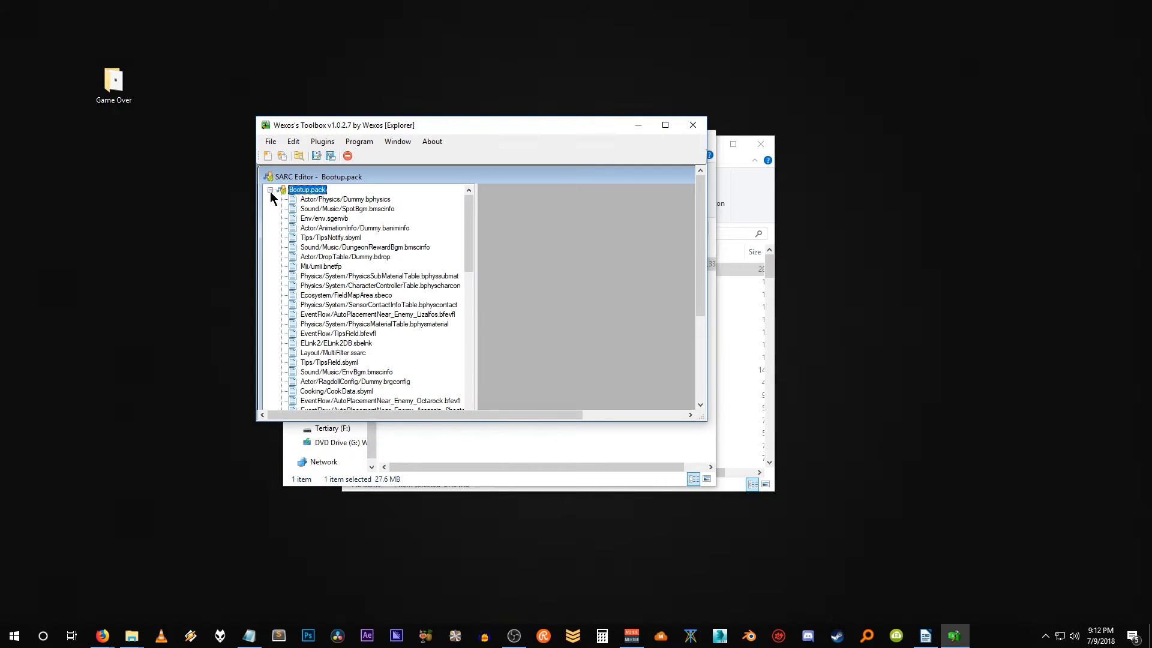
{"action": "left_click_drag", "start_coordinate": [703, 420], "coordinate": [912, 612]}
{"action": "left_click_drag", "start_coordinate": [834, 543], "coordinate": [907, 602]}
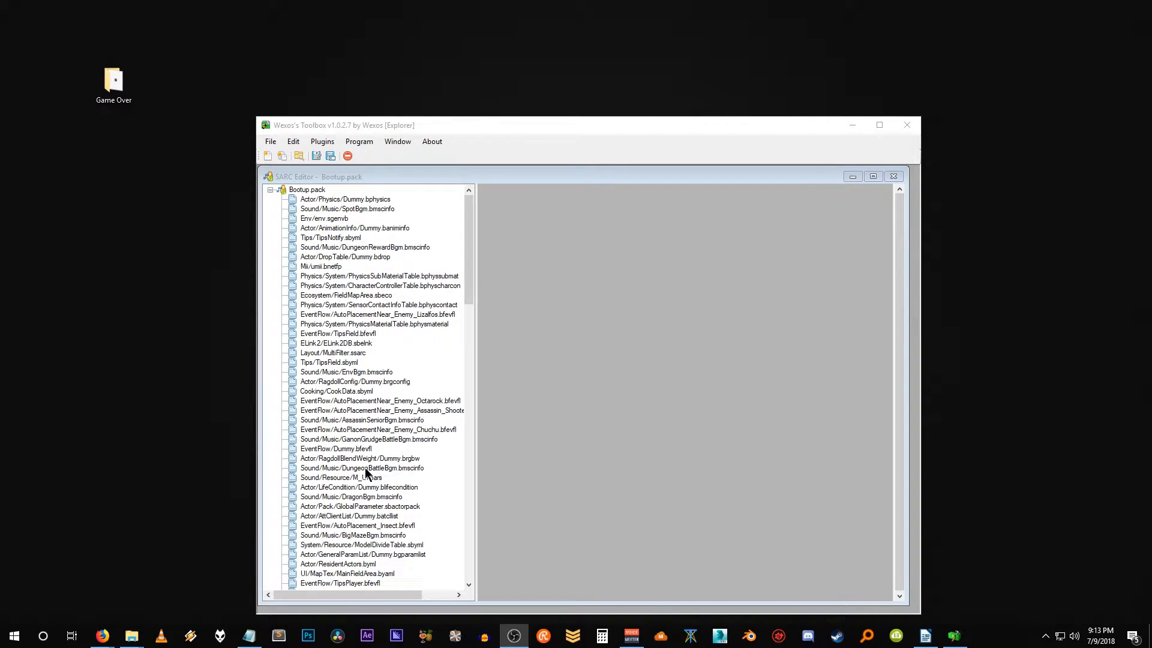
Examine the contents of various files inside Bootup.pack, including Mii/umii.bnetfp and Sound/Resource/M_UI.bars
{"action": "left_click", "coordinate": [355, 222]}
{"action": "left_click", "coordinate": [334, 249]}
{"action": "left_click", "coordinate": [335, 266]}
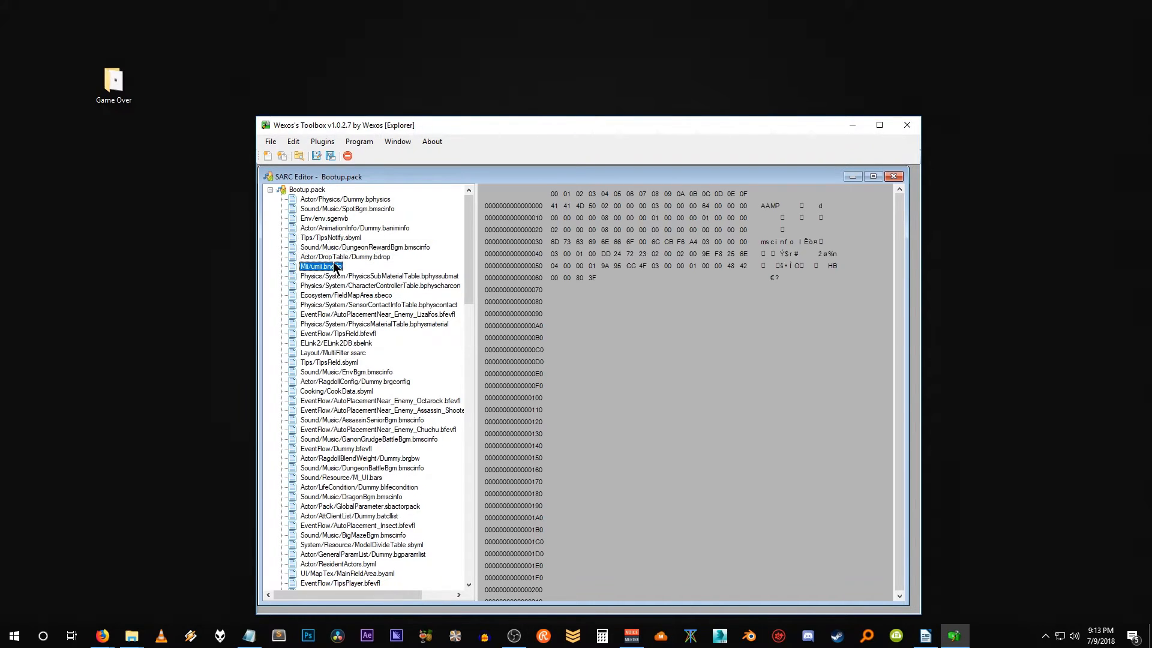
{"action": "left_click", "coordinate": [336, 286]}
{"action": "left_click", "coordinate": [336, 325]}
{"action": "left_click", "coordinate": [338, 372]}
{"action": "left_click", "coordinate": [336, 410]}
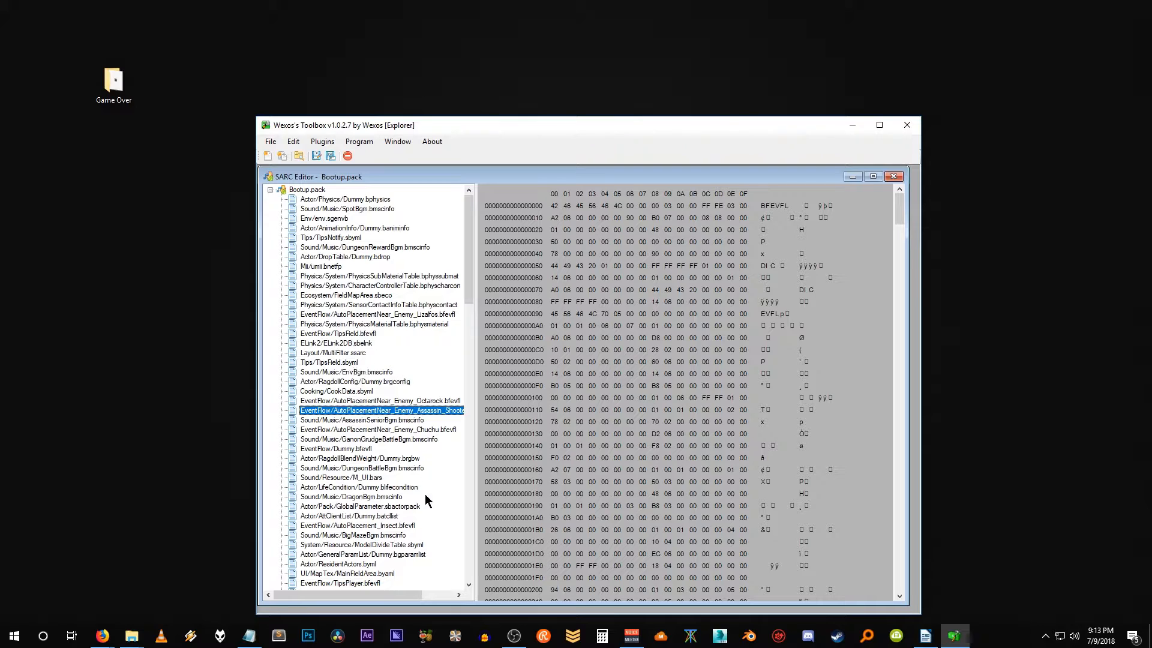
{"action": "left_click", "coordinate": [379, 479]}
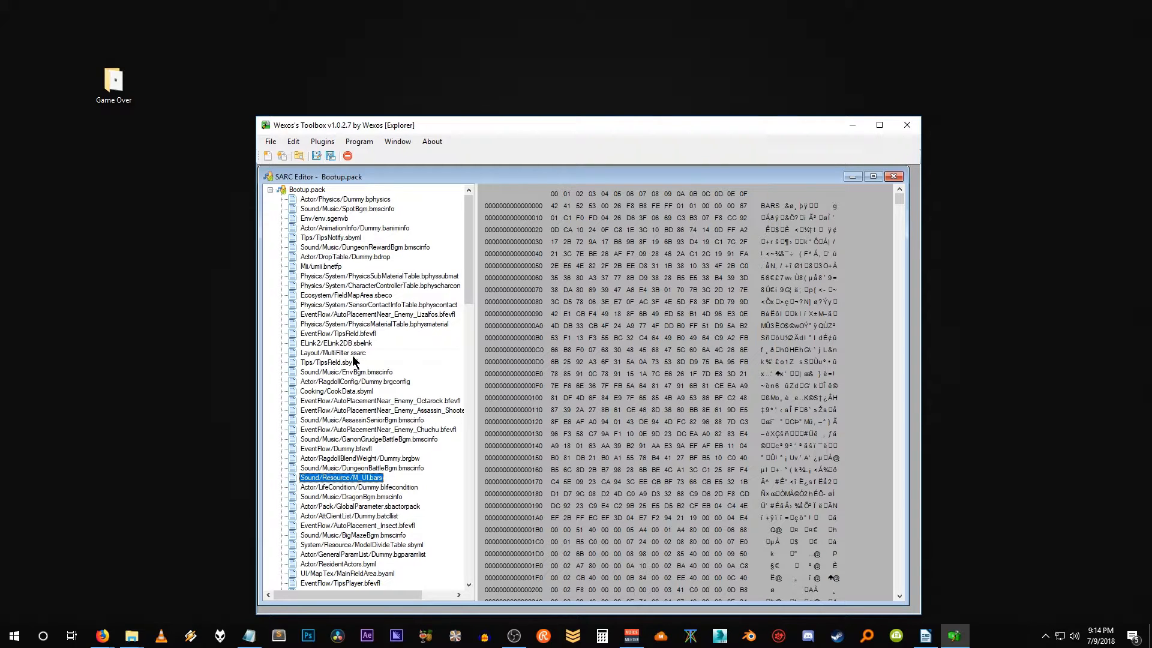
Export Sound/Resource/M_StaticPrefetch.bars to the ORIGINAL FILE folder, shortening the file name to M_StaticPrefetch.bars
{"action": "left_click_drag", "start_coordinate": [470, 256], "coordinate": [474, 451]}
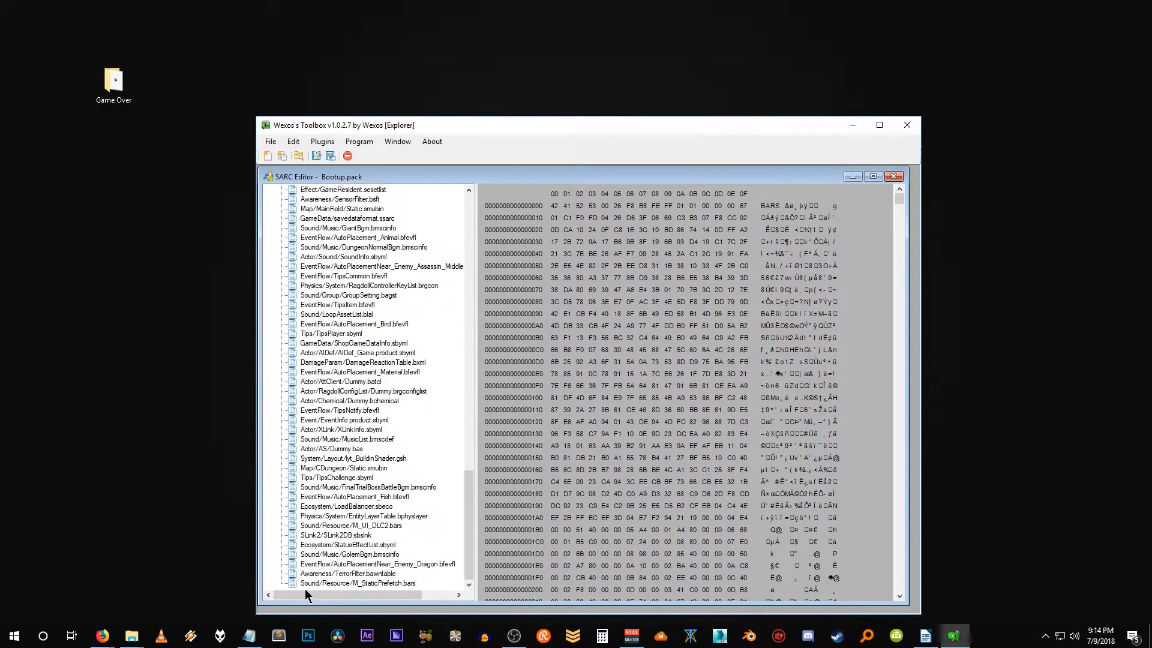
{"action": "left_click", "coordinate": [340, 584]}
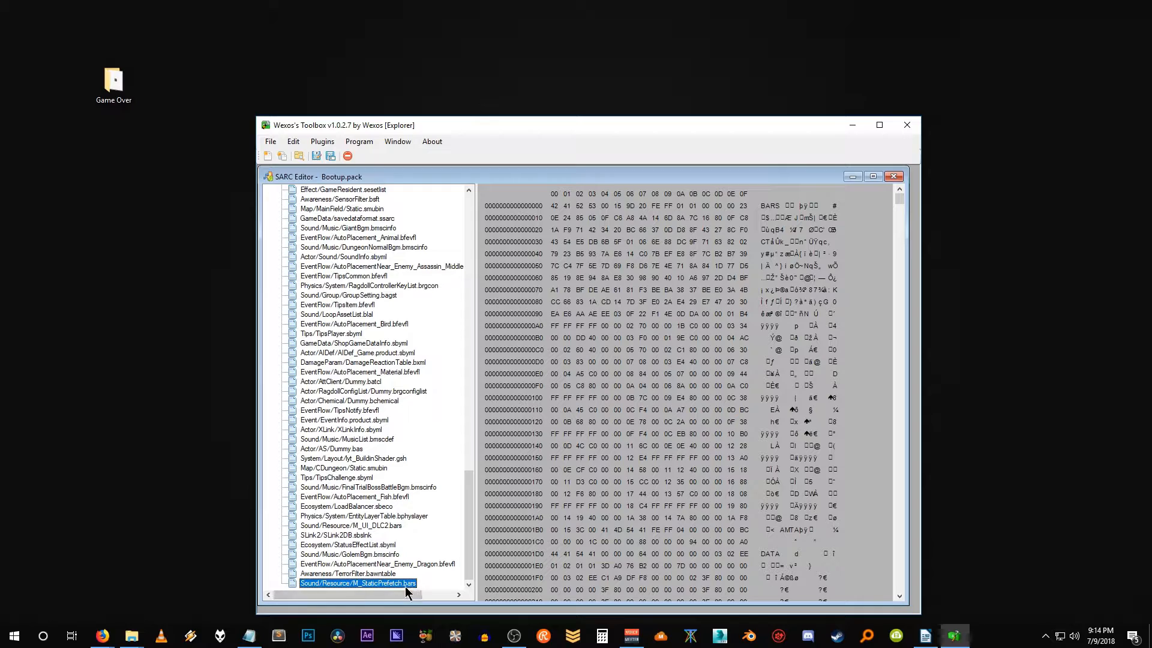
{"action": "right_click", "coordinate": [333, 588]}
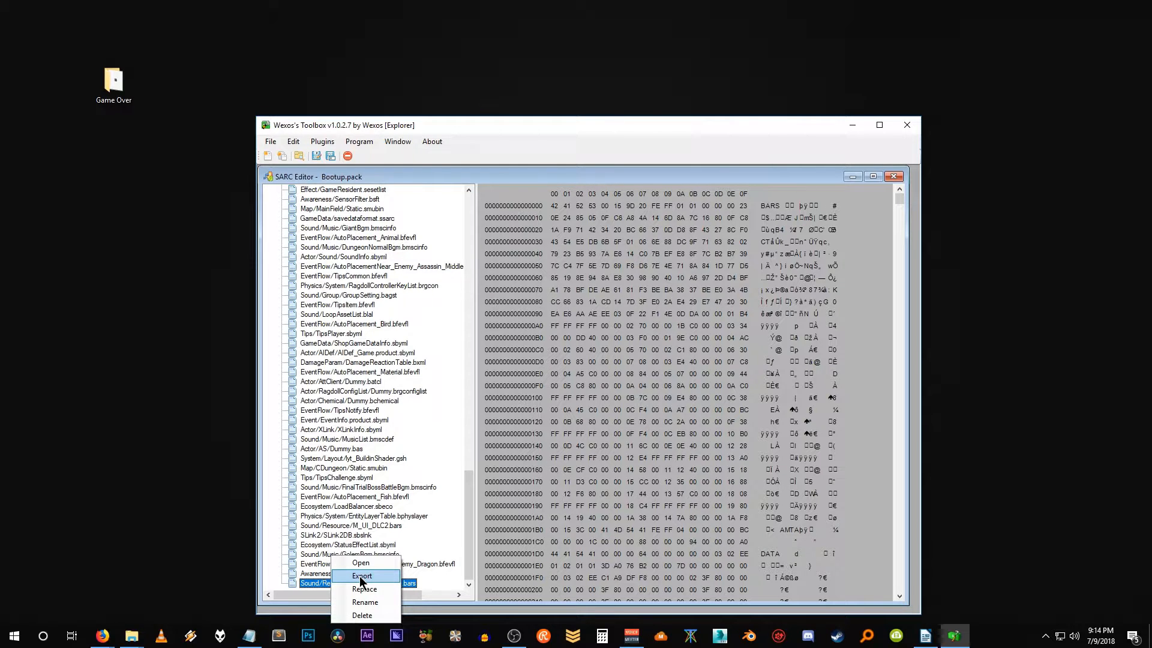
{"action": "left_click", "coordinate": [361, 577]}
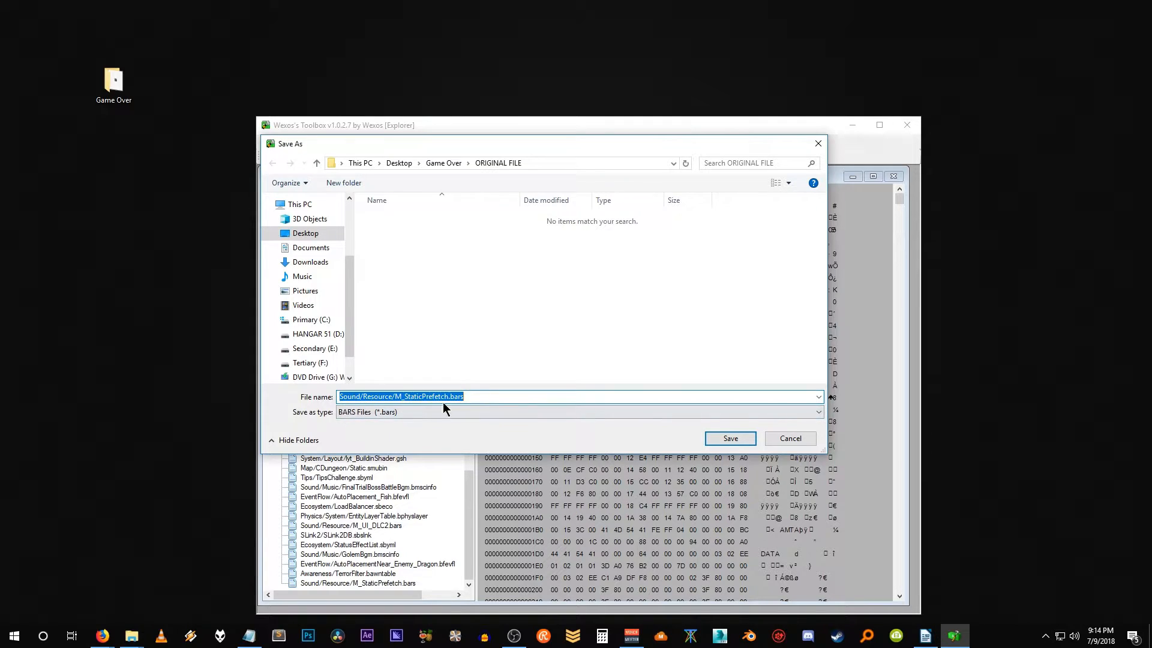
{"action": "left_click", "coordinate": [345, 398]}
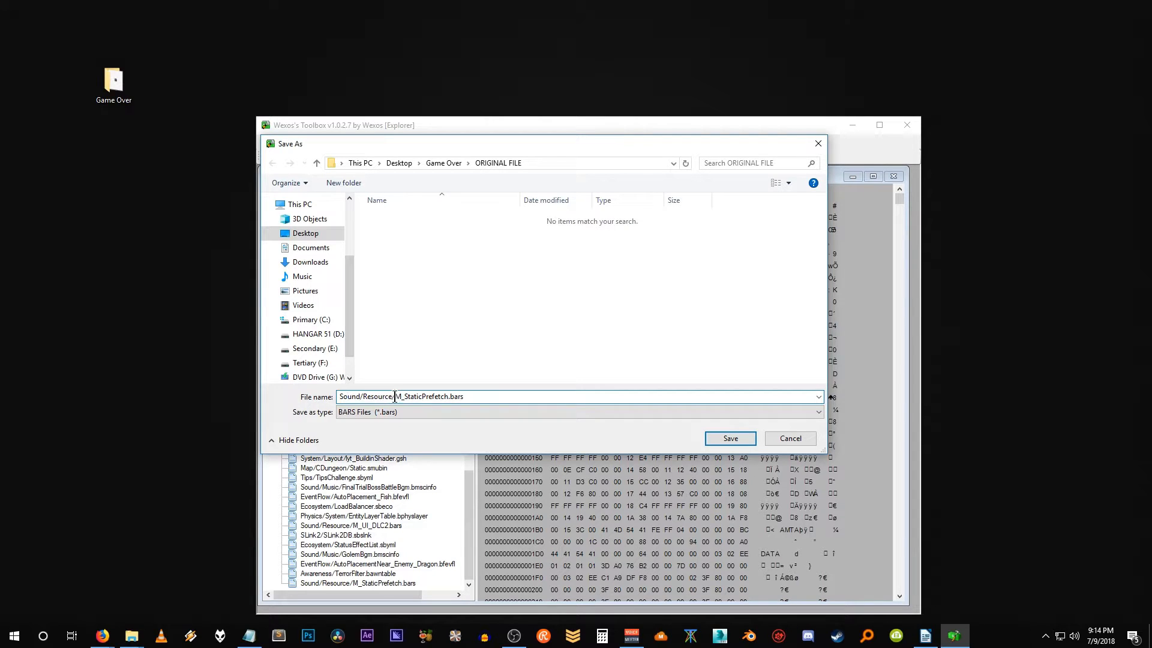
{"action": "left_click_drag", "start_coordinate": [395, 397], "coordinate": [340, 398]}
{"action": "key", "text": "BackSpace"}
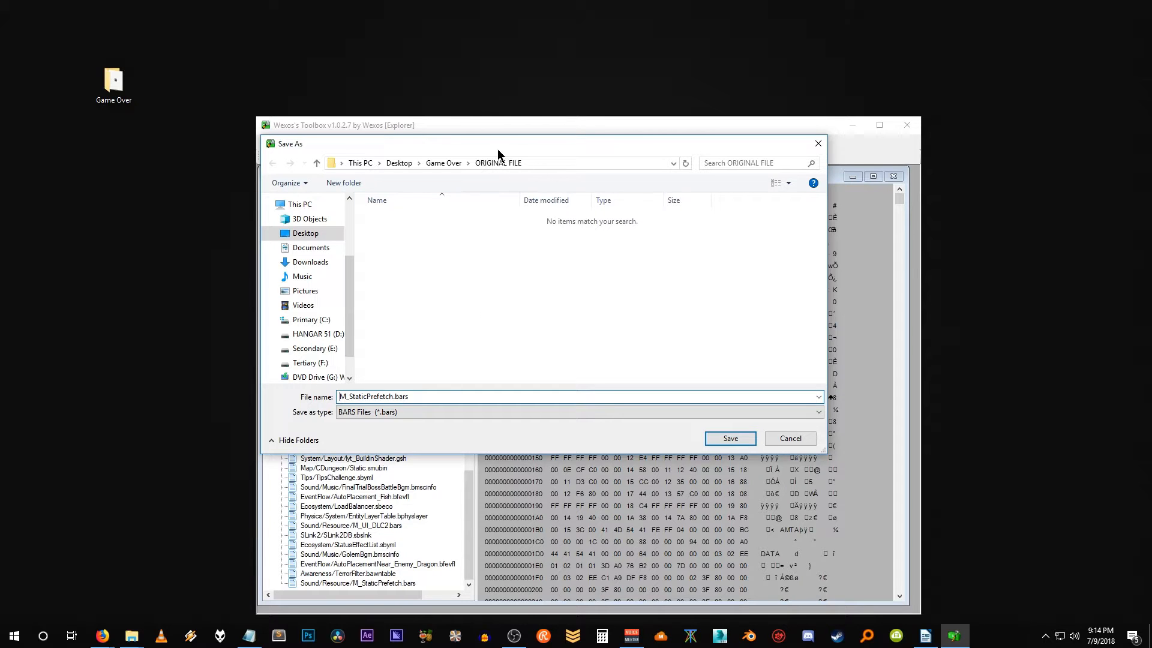
{"action": "left_click", "coordinate": [720, 437]}
Minimize Wexos's Toolbox and select the exported M_StaticPrefetch.bars in the ORIGINAL FILE folder
{"action": "left_click_drag", "start_coordinate": [392, 129], "coordinate": [360, 94]}
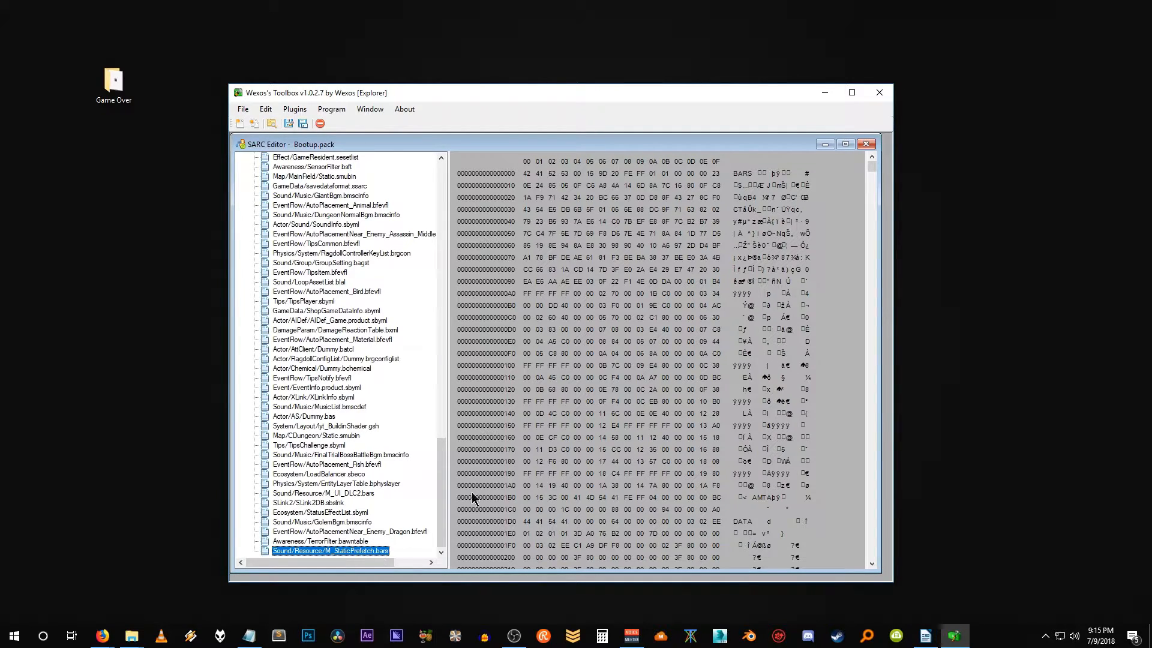
{"action": "left_click", "coordinate": [822, 93]}
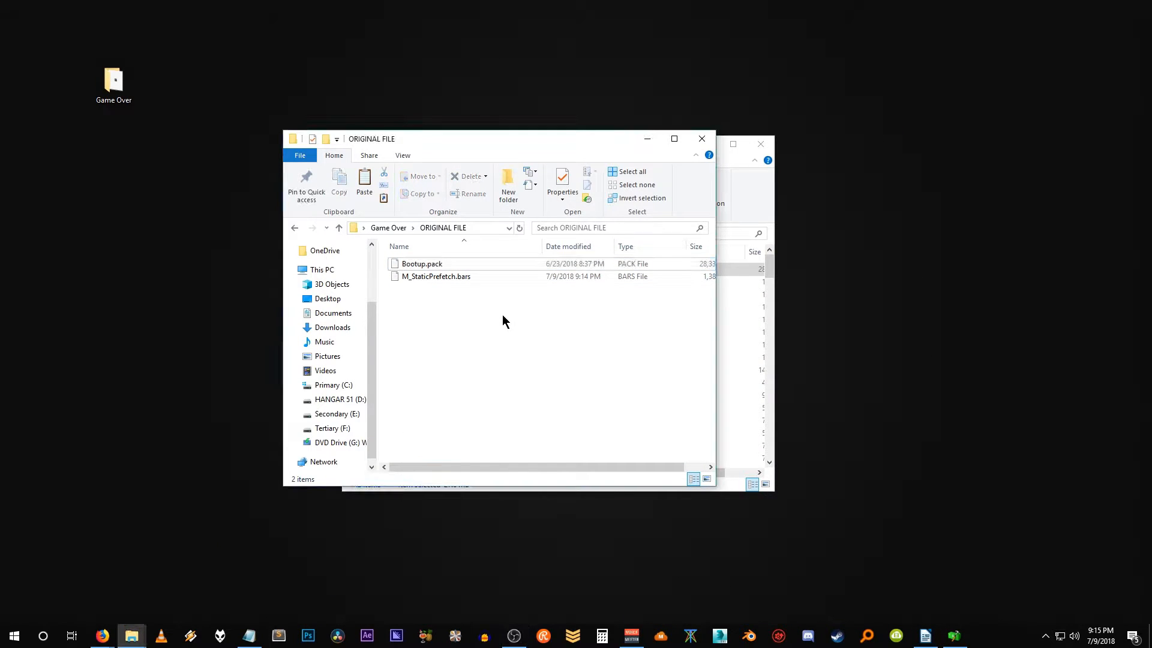
{"action": "key", "text": "Down"}
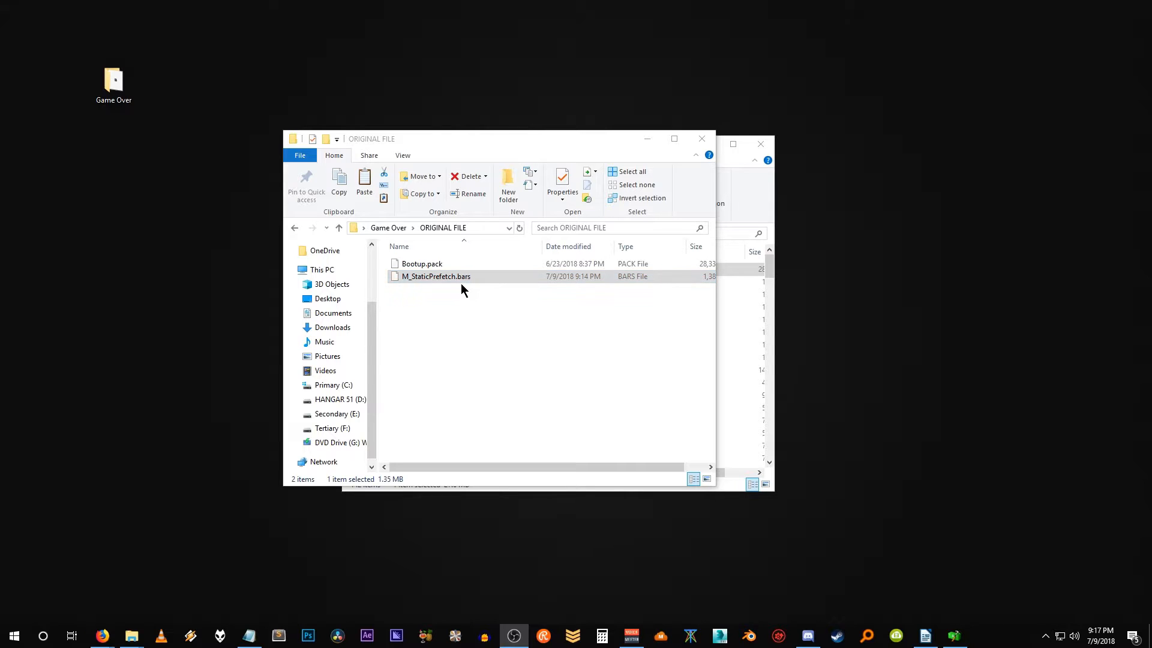
Extract Bar_Extractor.rar, the BFWAV to WAV folder and RepackBars.py from BARS TOOLS.rar into the Game Over folder
{"action": "left_click", "coordinate": [338, 229]}
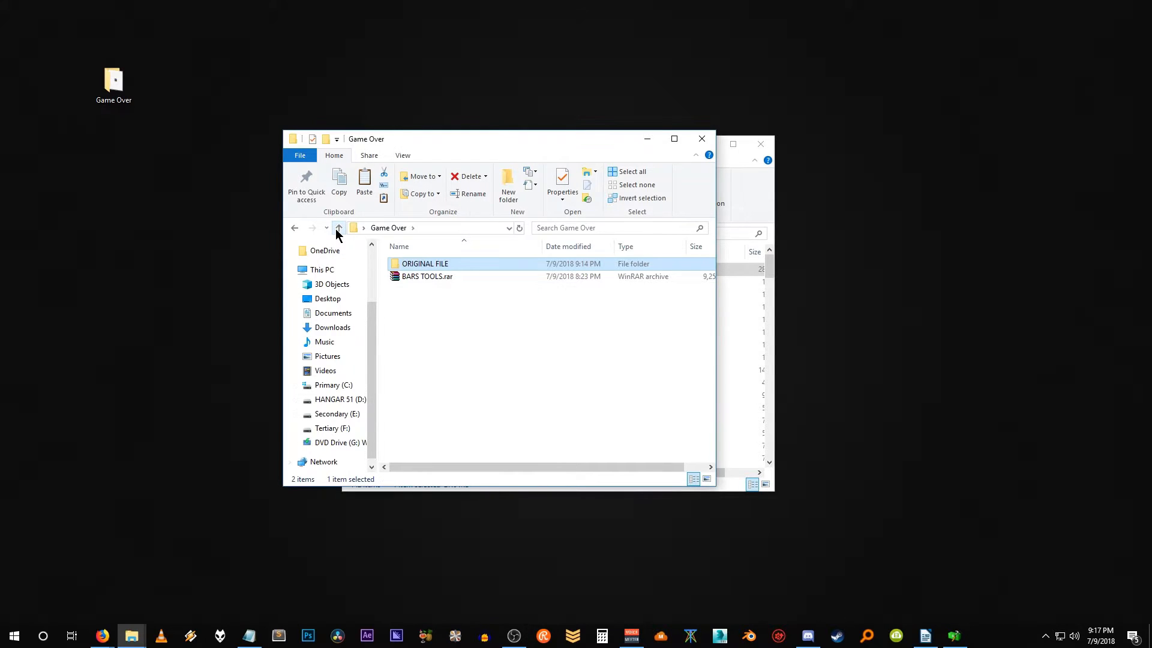
{"action": "double_click", "coordinate": [413, 277]}
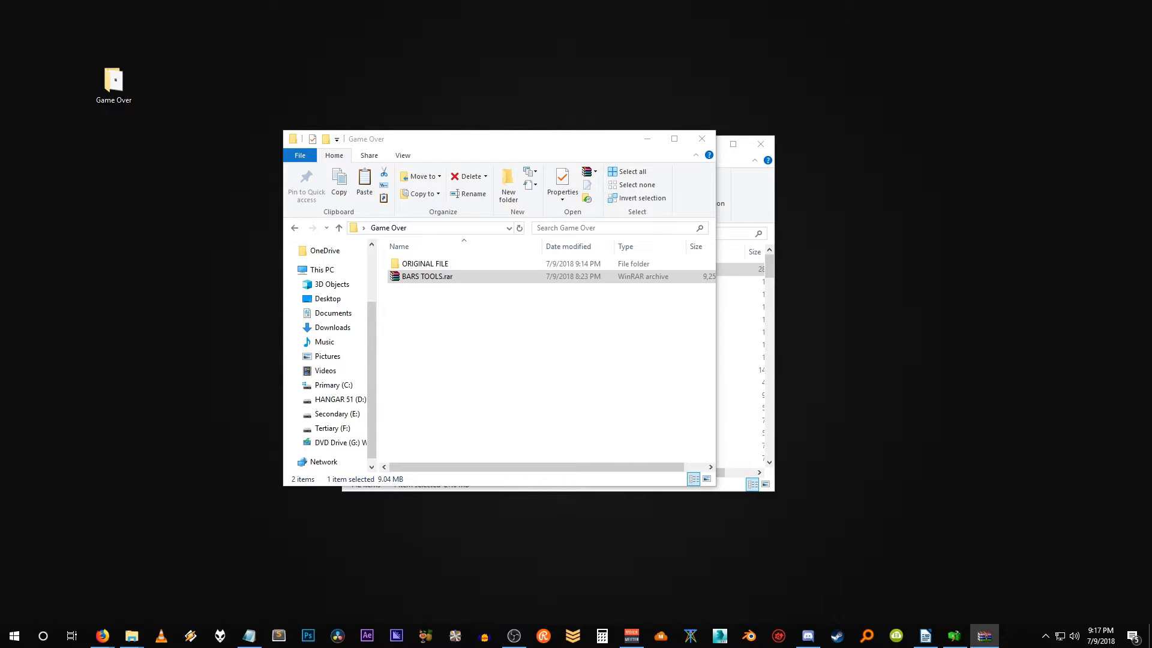
{"action": "left_click_drag", "start_coordinate": [1151, 284], "coordinate": [425, 344]}
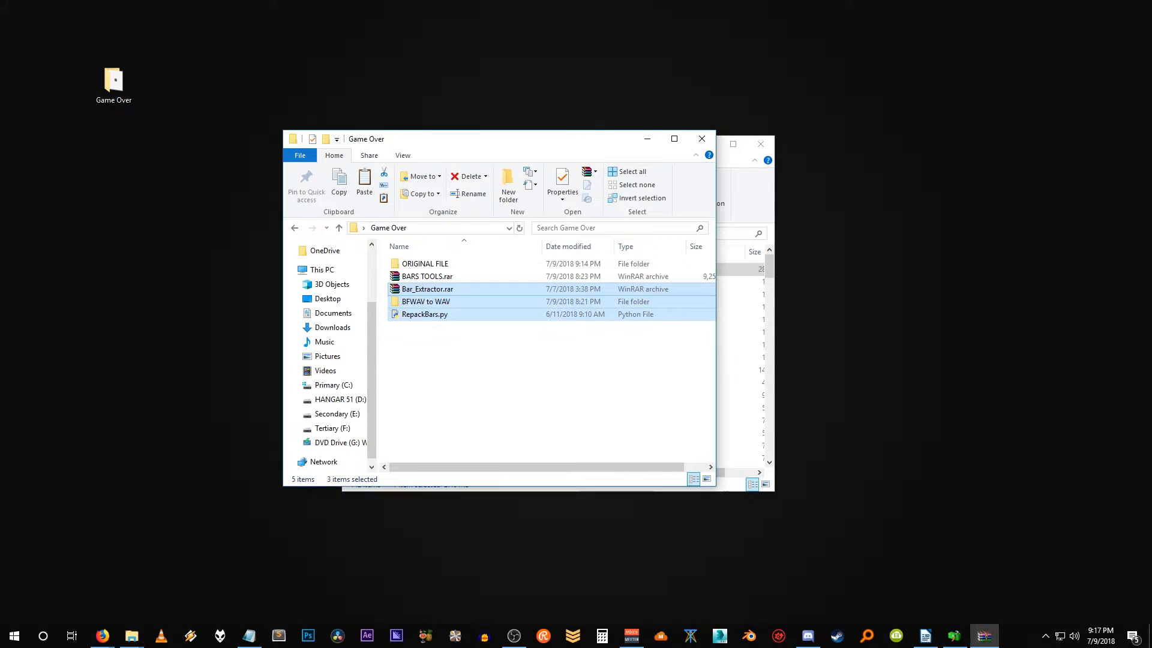
{"action": "left_click", "coordinate": [498, 373]}
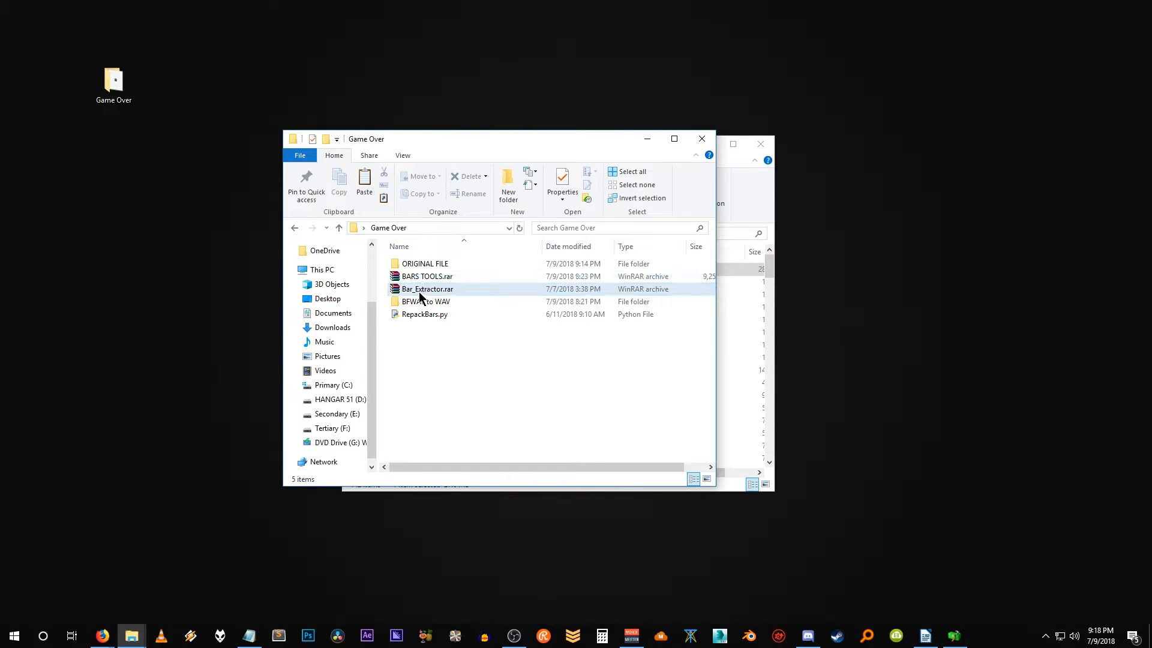
Extract the Bar Extractor folder from Bar_Extractor.rar into Game Over, and select bars_extractor.py inside it
{"action": "left_click", "coordinate": [435, 293]}
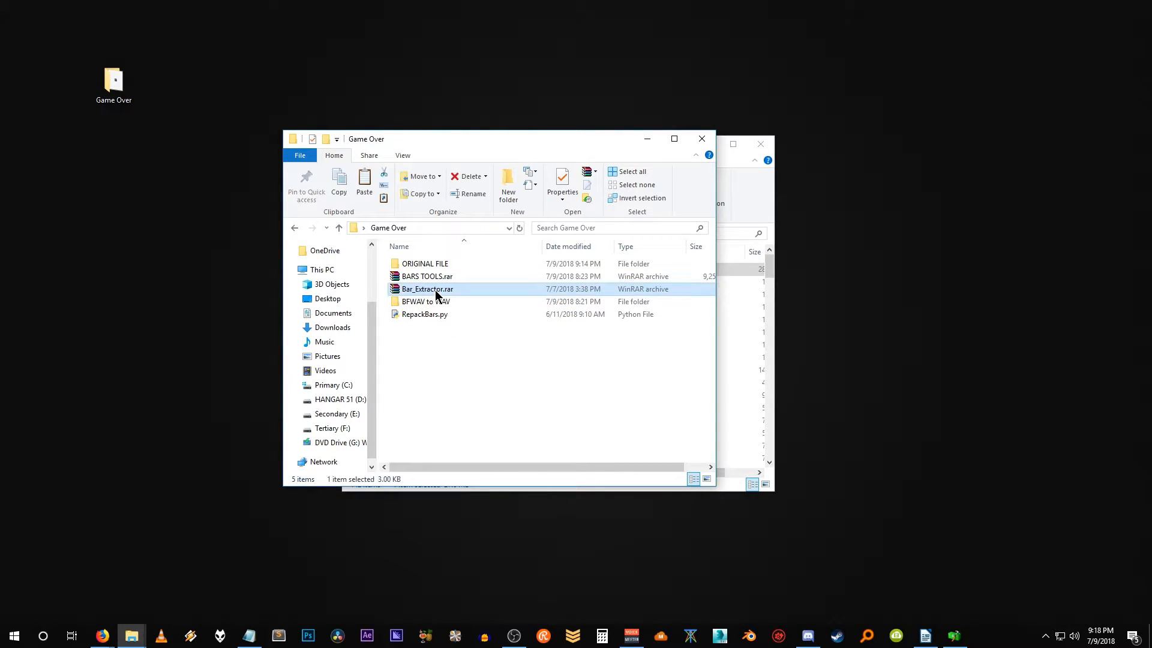
{"action": "double_click", "coordinate": [436, 292]}
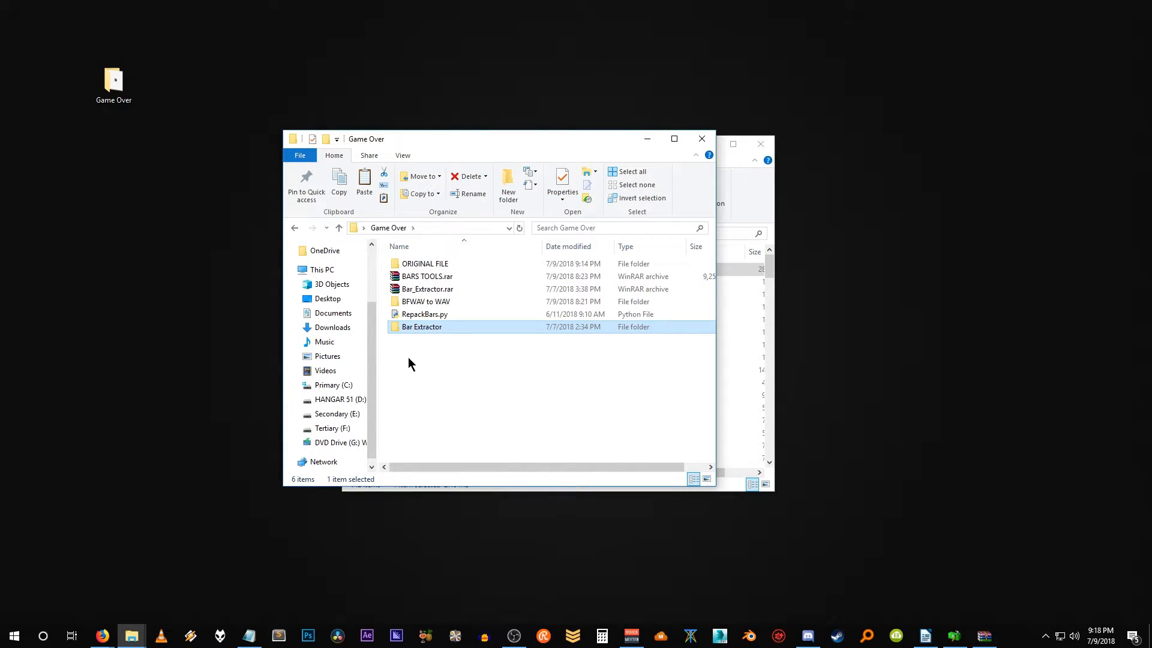
{"action": "double_click", "coordinate": [403, 327]}
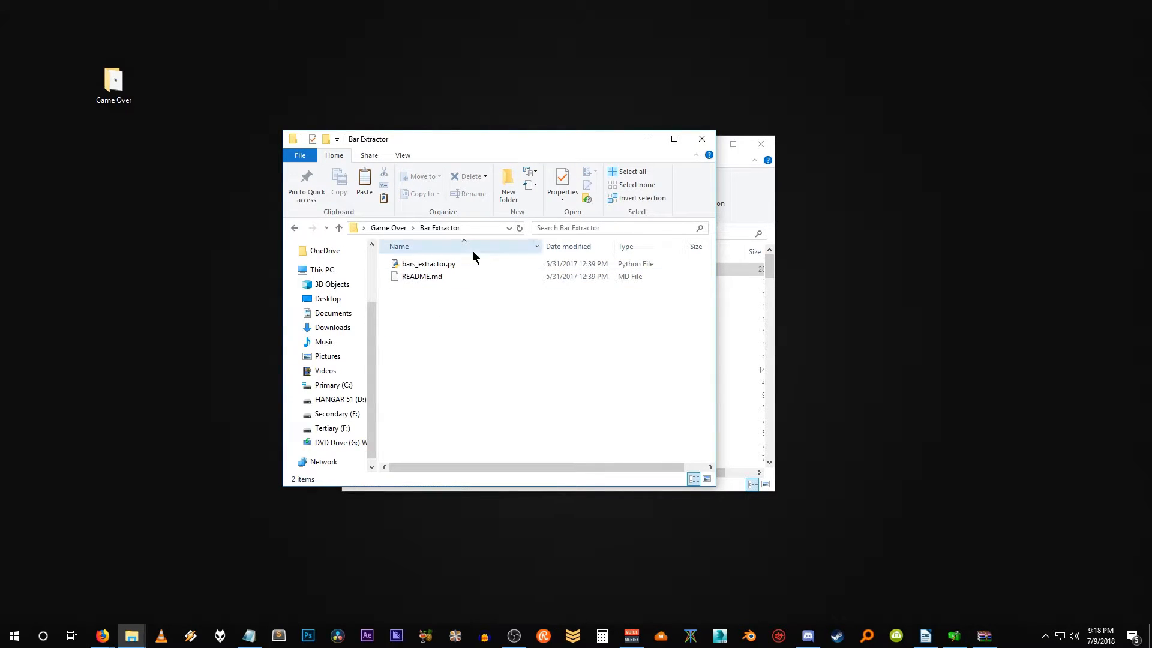
{"action": "left_click", "coordinate": [462, 272]}
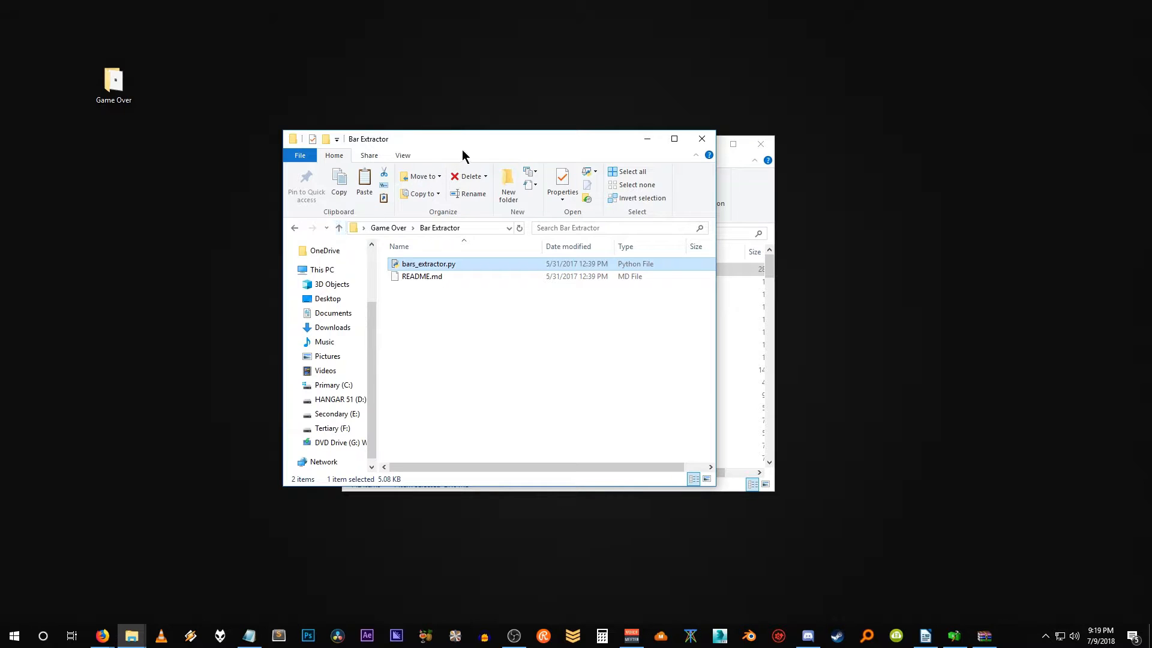
Return to the Game Over folder and open ORIGINAL FILE in a separate window beside it
{"action": "left_click", "coordinate": [338, 229]}
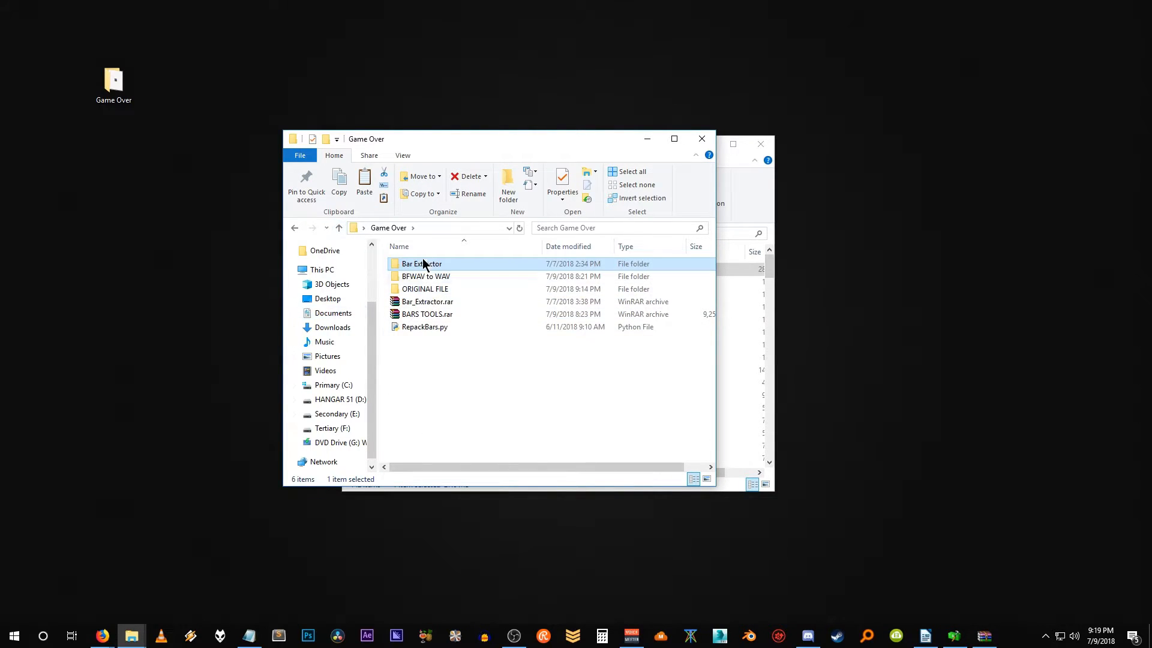
{"action": "left_click", "coordinate": [413, 292]}
{"action": "right_click", "coordinate": [413, 293]}
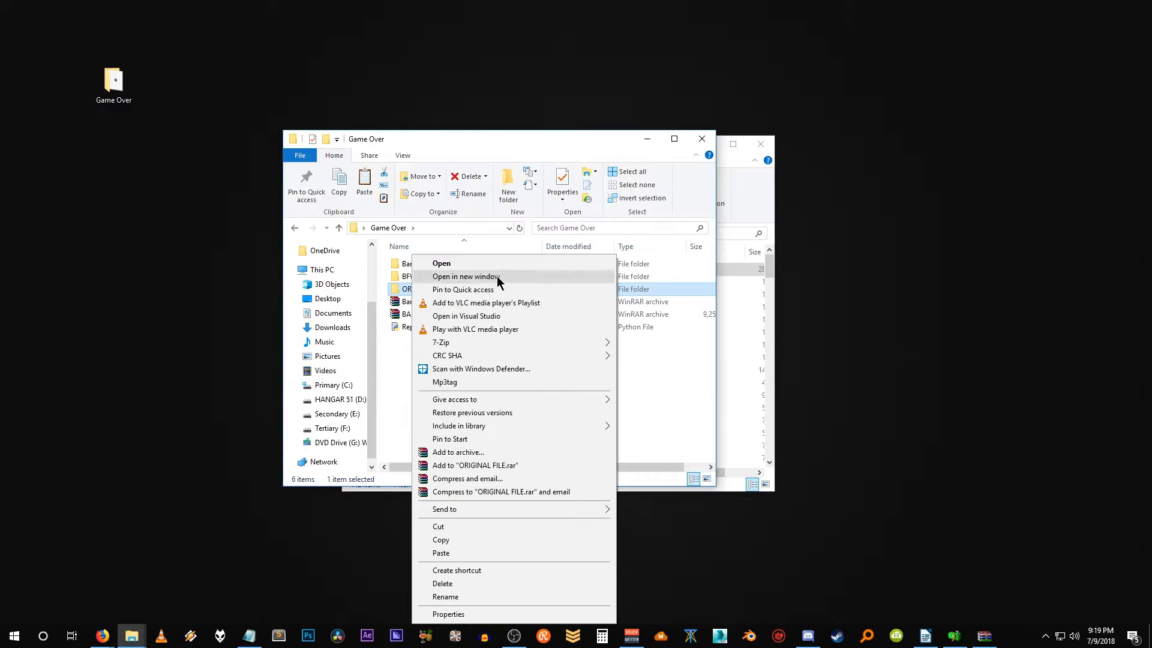
{"action": "left_click", "coordinate": [497, 278]}
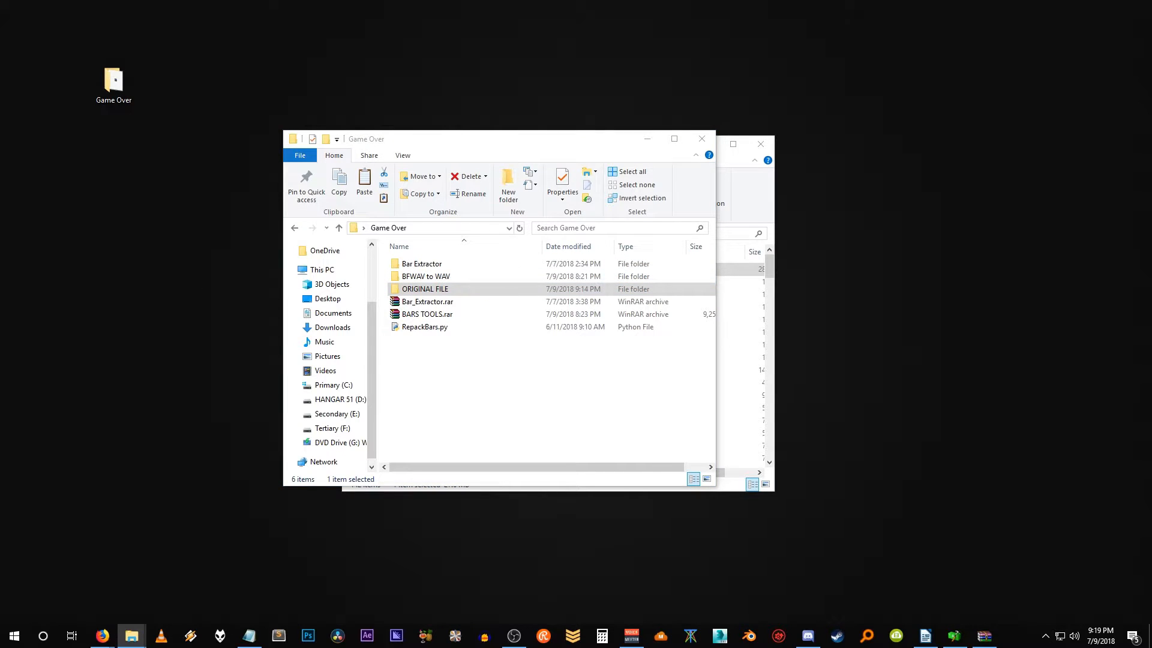
{"action": "left_click_drag", "start_coordinate": [588, 143], "coordinate": [808, 143]}
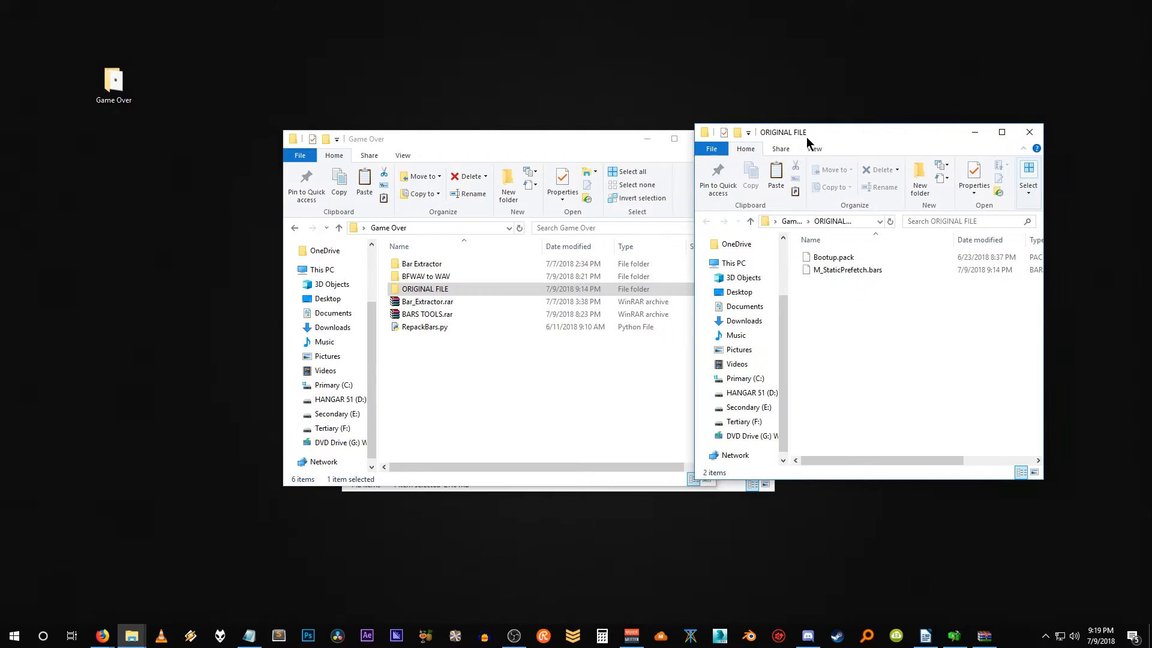
Unpack M_StaticPrefetch.bars by running it through bars_extractor.py in the Bar Extractor folder
{"action": "left_click_drag", "start_coordinate": [514, 135], "coordinate": [329, 104]}
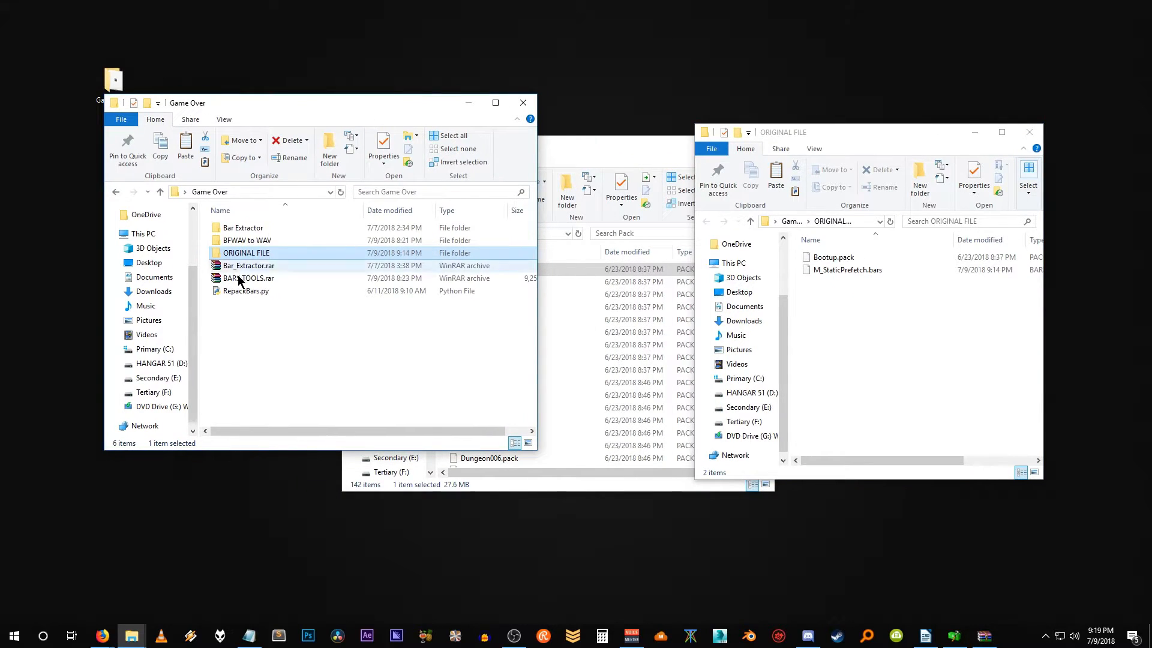
{"action": "double_click", "coordinate": [228, 227]}
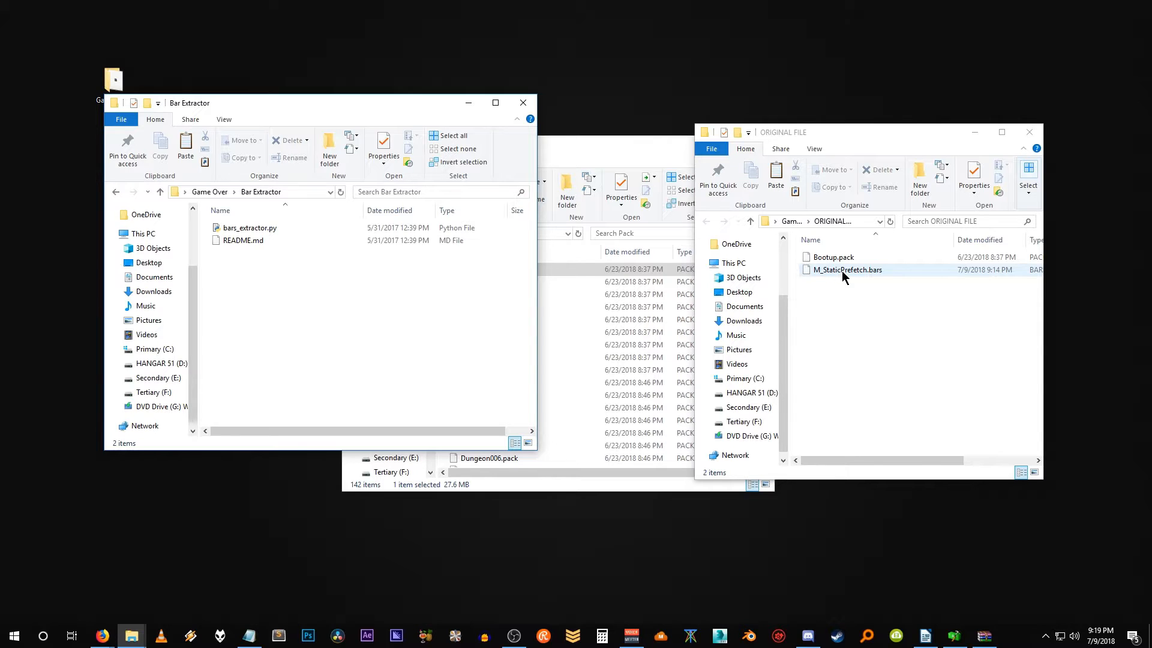
{"action": "left_click_drag", "start_coordinate": [843, 277], "coordinate": [219, 230]}
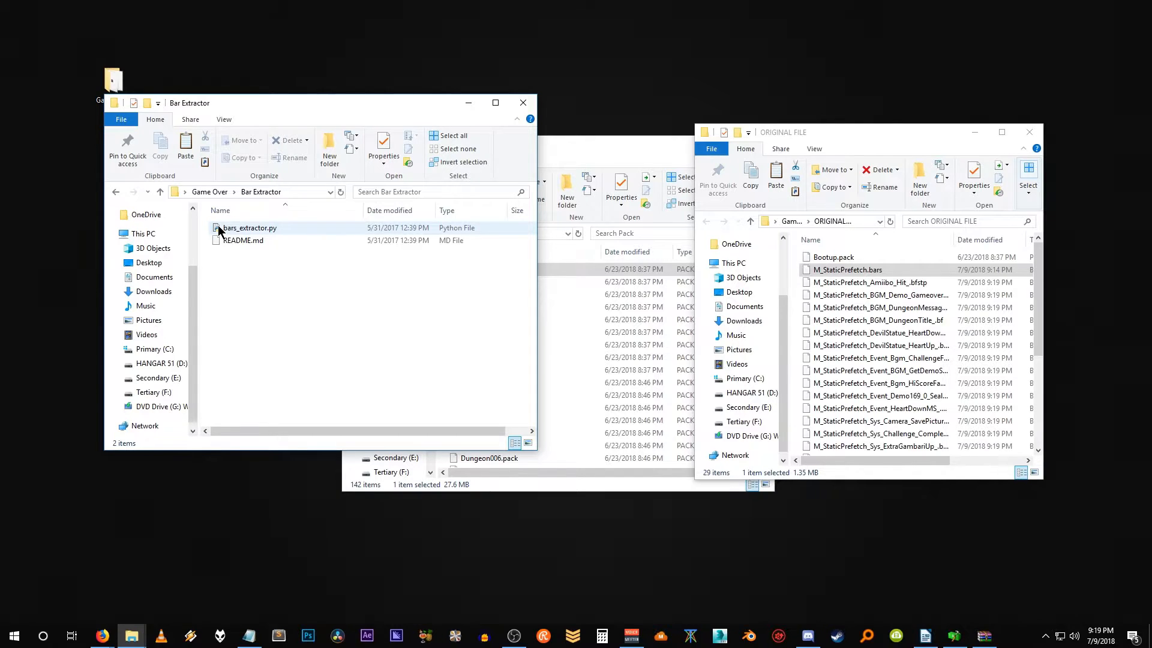
Enlarge the ORIGINAL FILE window and its Name column, and cut all the unpacked BFSTP and BFWAV sound files
{"action": "left_click_drag", "start_coordinate": [895, 142], "coordinate": [699, 152]}
{"action": "left_click_drag", "start_coordinate": [846, 491], "coordinate": [1089, 613]}
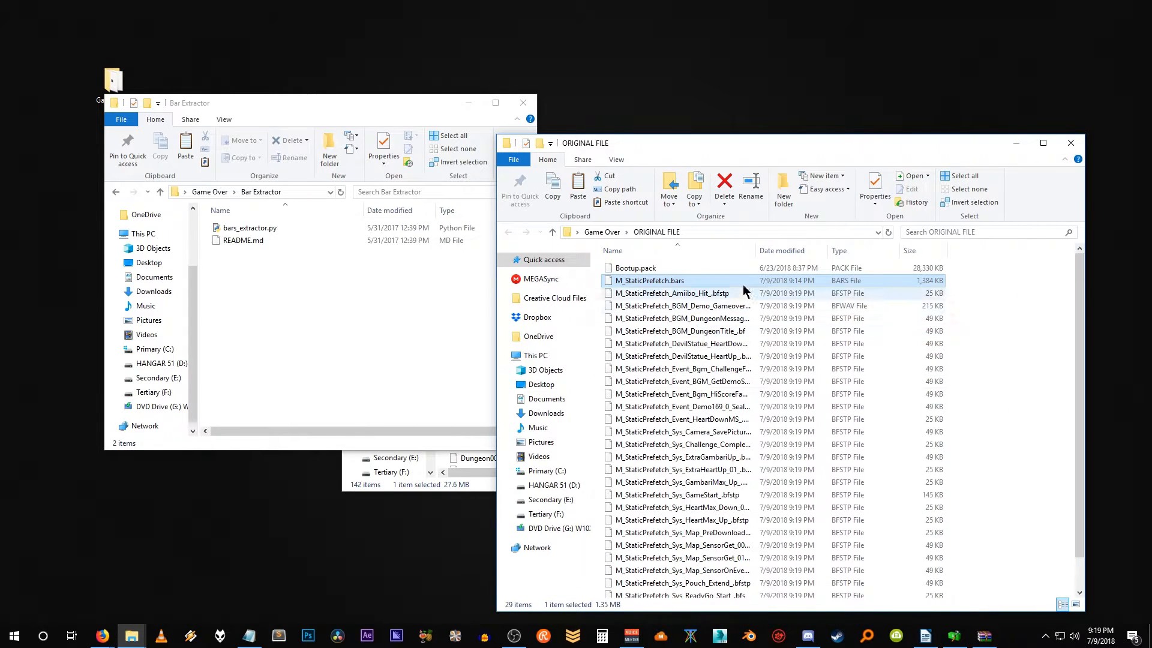
{"action": "left_click_drag", "start_coordinate": [757, 253], "coordinate": [861, 253]}
{"action": "left_click", "coordinate": [671, 293]}
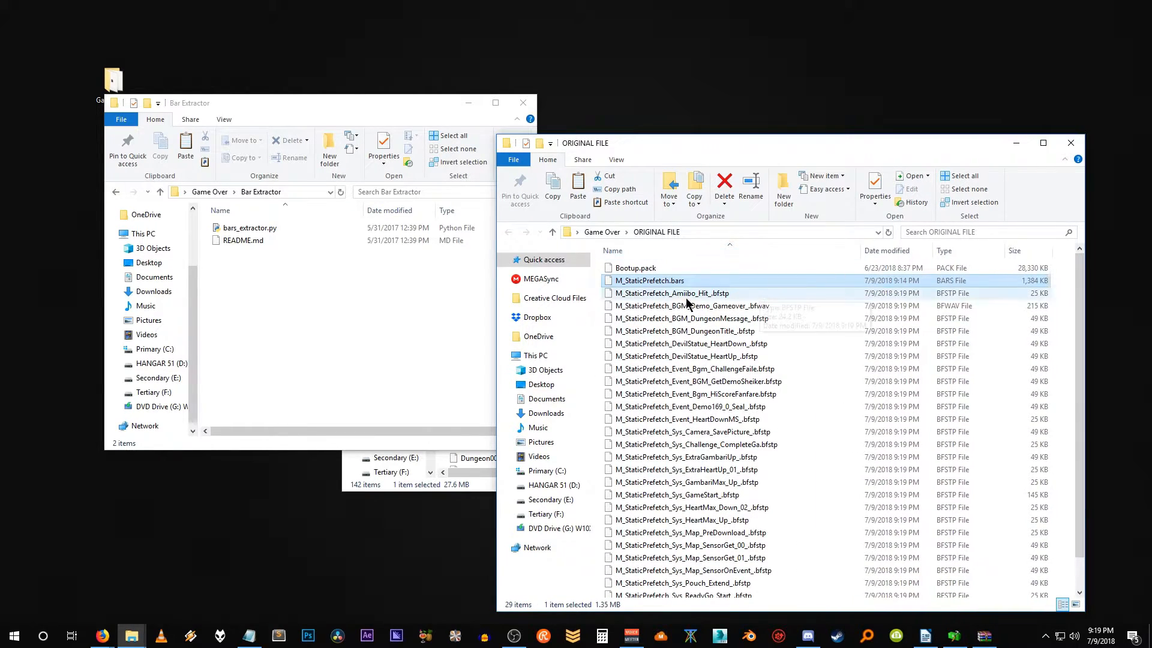
{"action": "scroll", "coordinate": [720, 396], "scroll_direction": "down", "scroll_amount": 1}
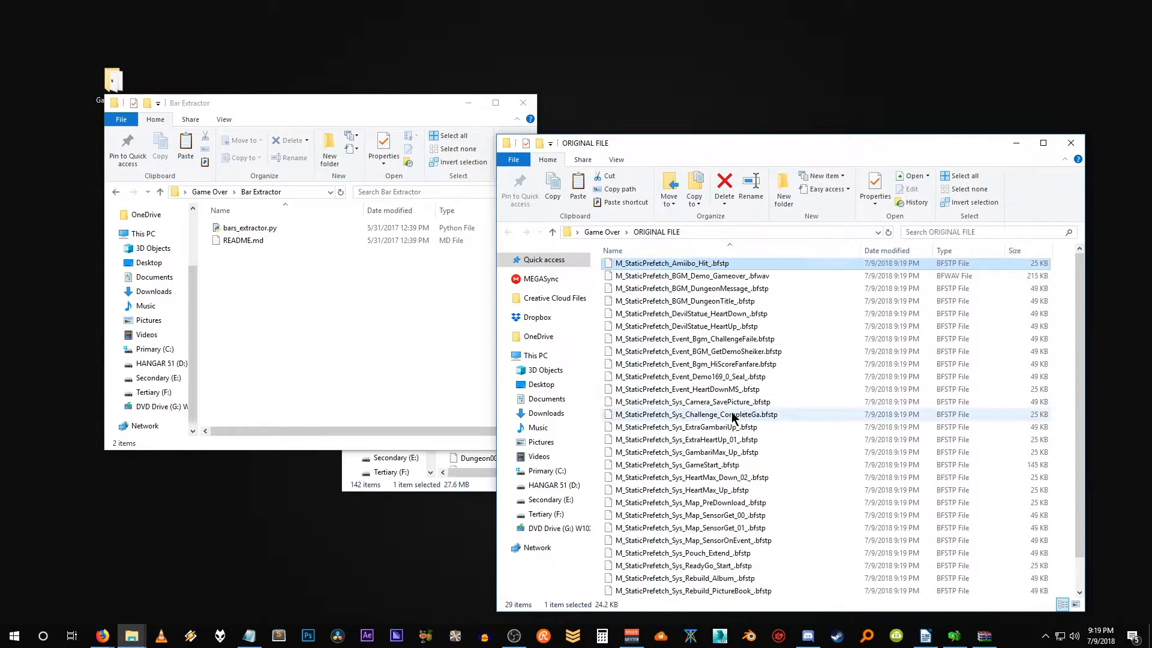
{"action": "left_click", "coordinate": [757, 591], "text": "shift"}
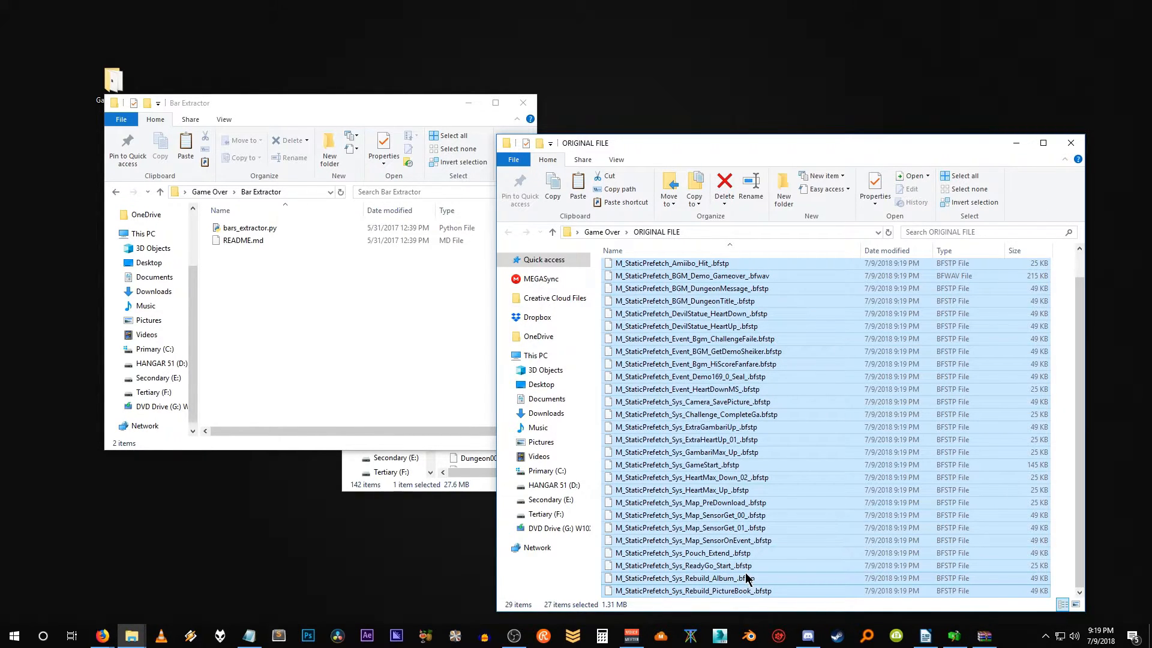
{"action": "scroll", "coordinate": [690, 480], "scroll_direction": "up", "scroll_amount": 1}
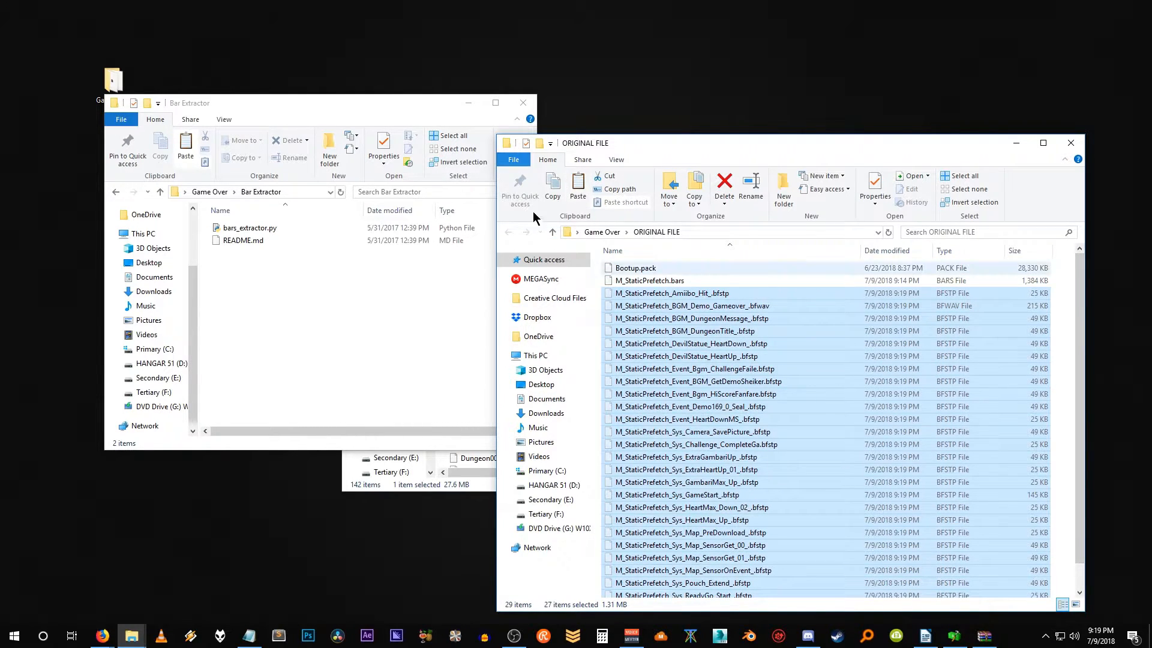
Create a folder named Extracted Bars Data in the Game Over folder
{"action": "left_click", "coordinate": [553, 232]}
{"action": "right_click", "coordinate": [624, 359]}
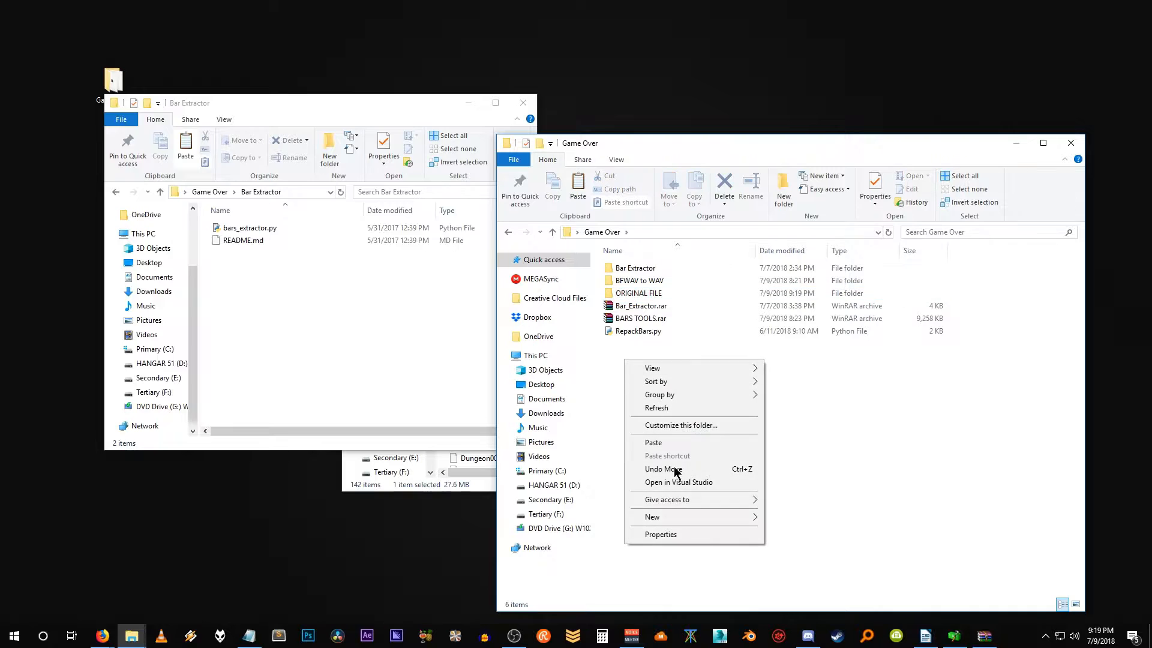
{"action": "mouse_move", "coordinate": [714, 517]}
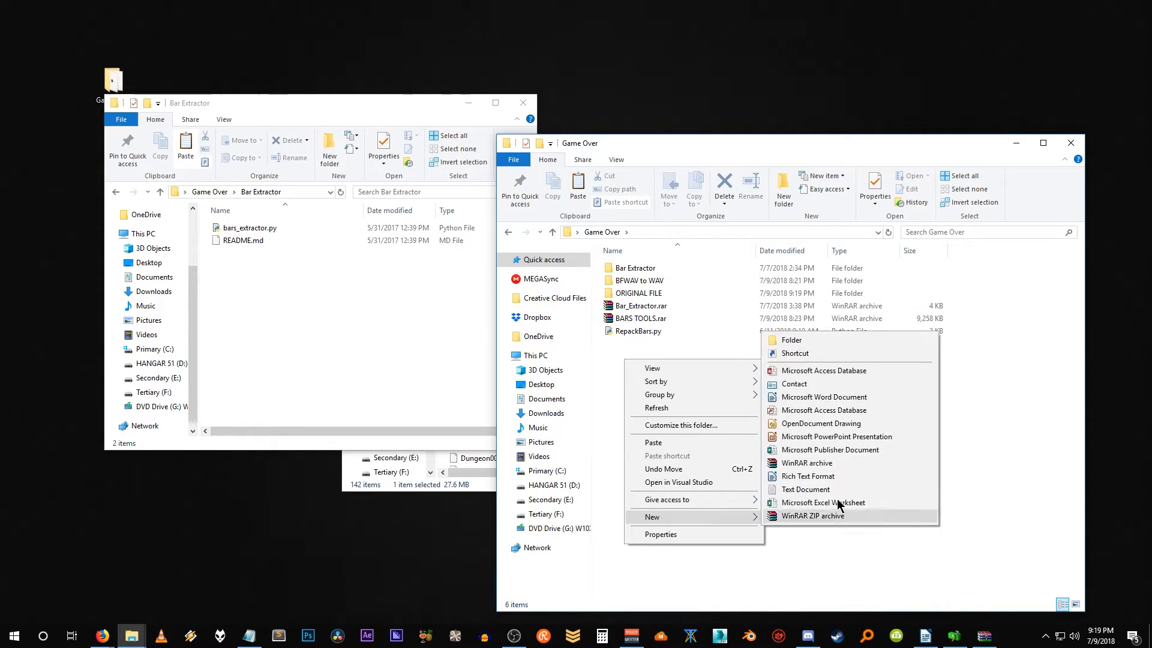
{"action": "left_click", "coordinate": [807, 342]}
{"action": "type", "text": "Extracted Bars Dats"}
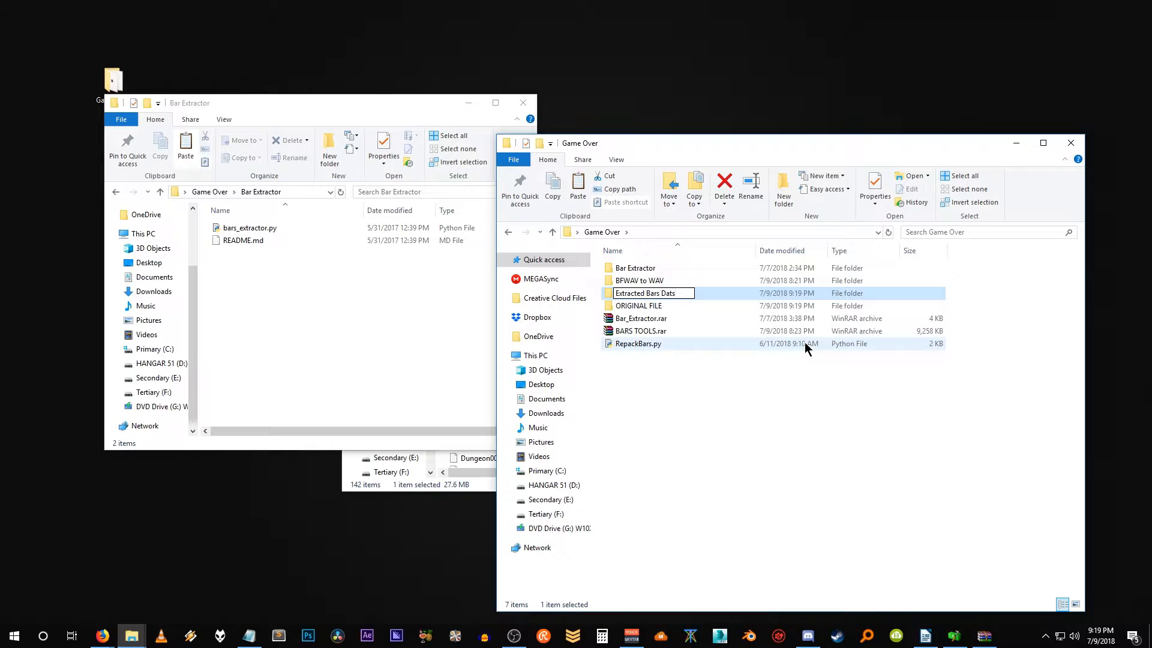
{"action": "key", "text": "BackSpace"}
{"action": "type", "text": "a"}
{"action": "key", "text": "Return"}
Move the cut sound files into the Extracted Bars Data folder and show them as large icons
{"action": "key", "text": "Return"}
{"action": "key", "text": "ctrl+v"}
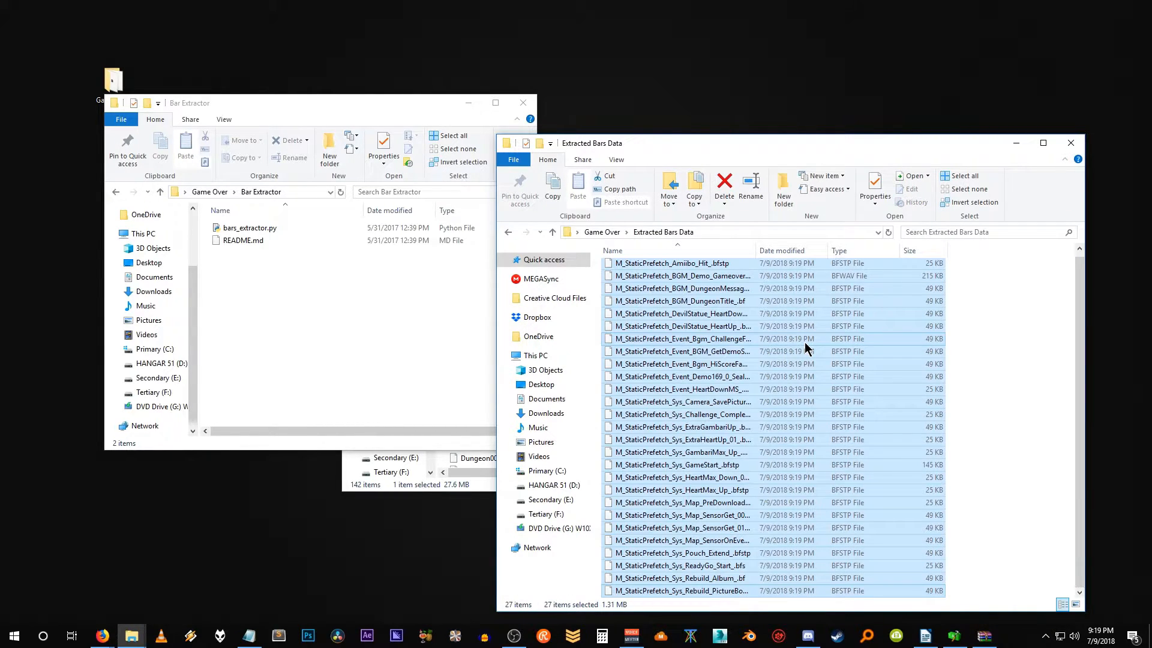
{"action": "left_click", "coordinate": [1076, 605]}
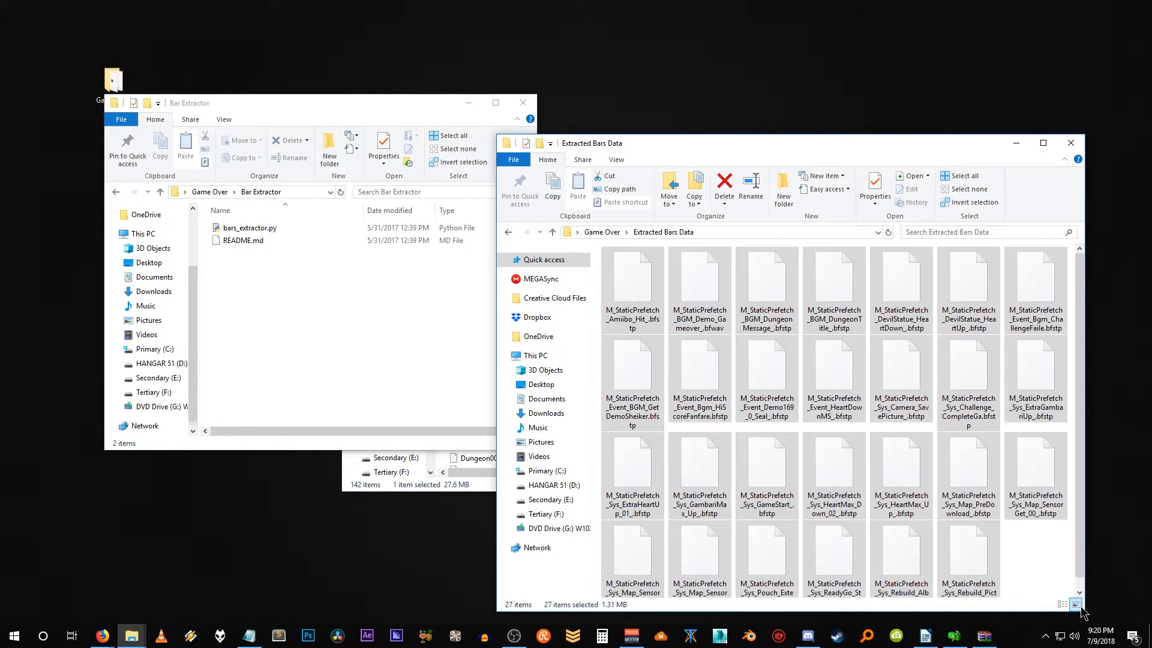
{"action": "left_click", "coordinate": [1049, 563]}
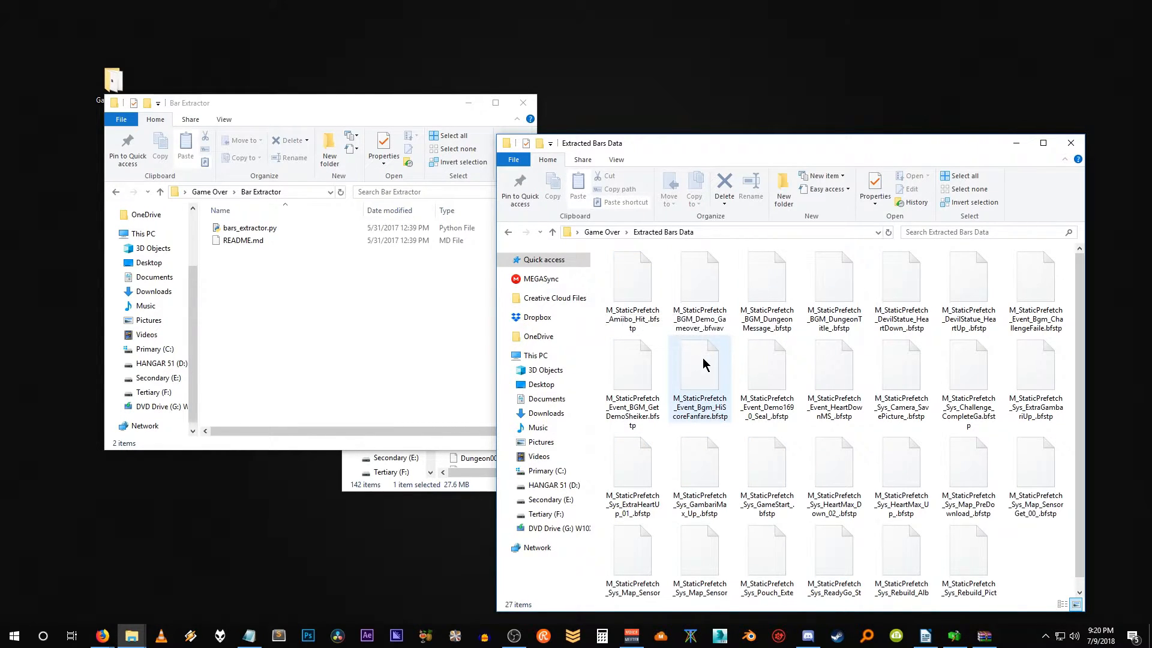
Copy M_StaticPrefetch_BGM_Demo_Gameover_.bfwav from Extracted Bars Data into the Game Over folder and widen the Name column there
{"action": "left_click", "coordinate": [701, 323]}
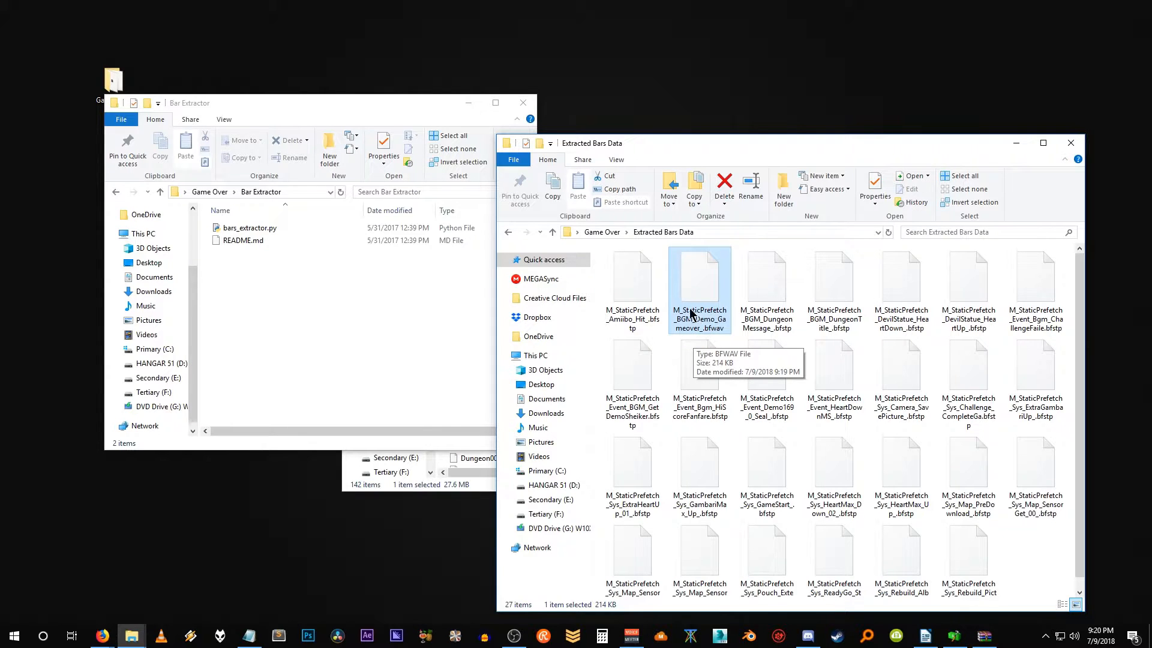
{"action": "right_click", "coordinate": [698, 285]}
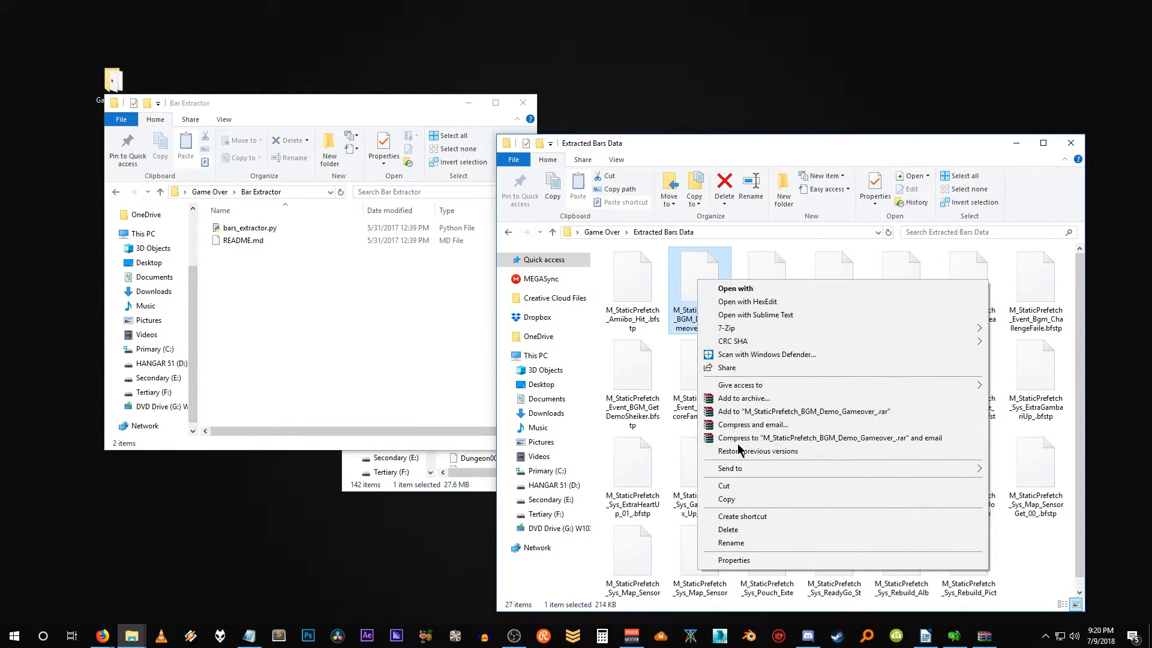
{"action": "left_click", "coordinate": [737, 506]}
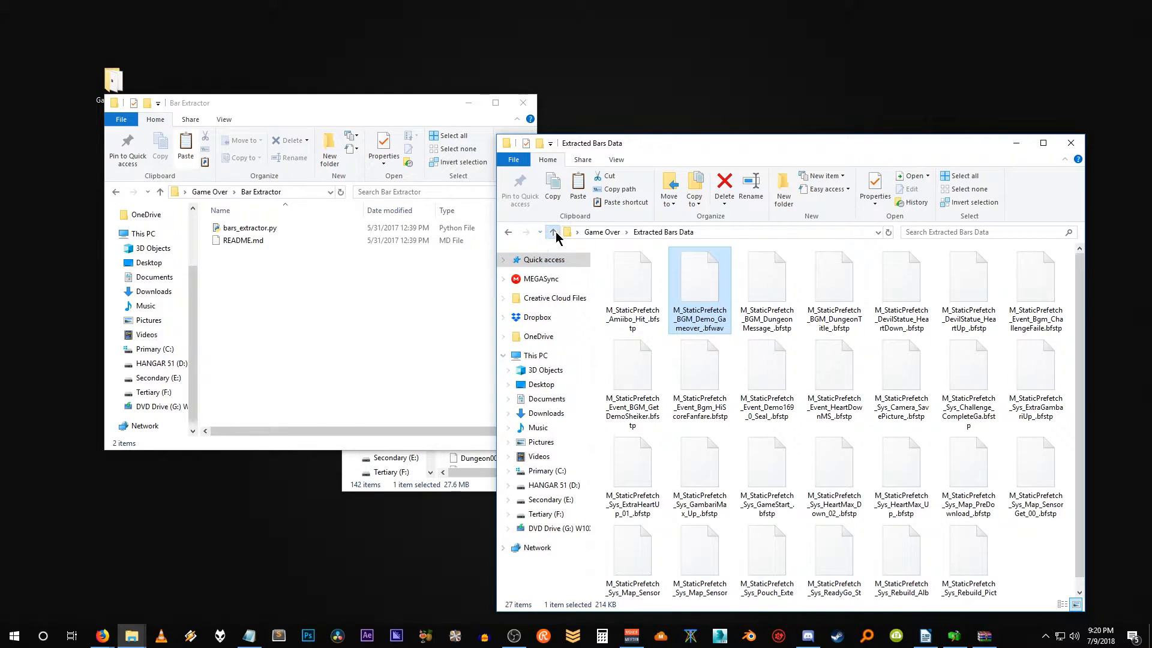
{"action": "left_click", "coordinate": [553, 232]}
{"action": "left_click", "coordinate": [639, 376]}
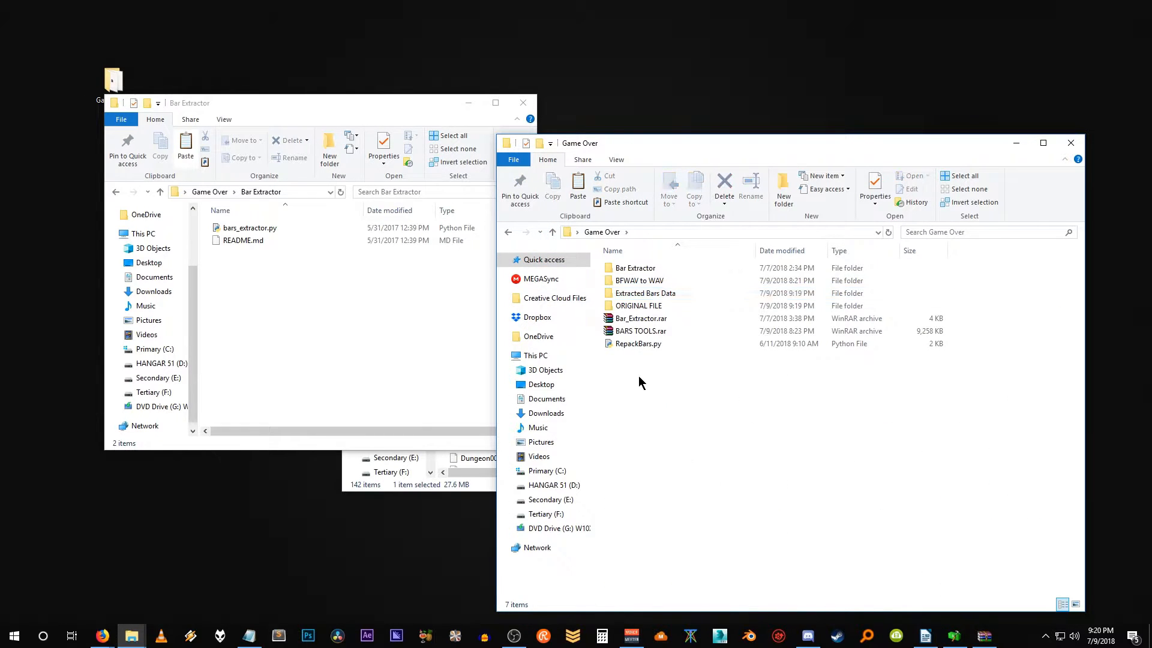
{"action": "right_click", "coordinate": [638, 376]}
{"action": "left_click", "coordinate": [695, 460]}
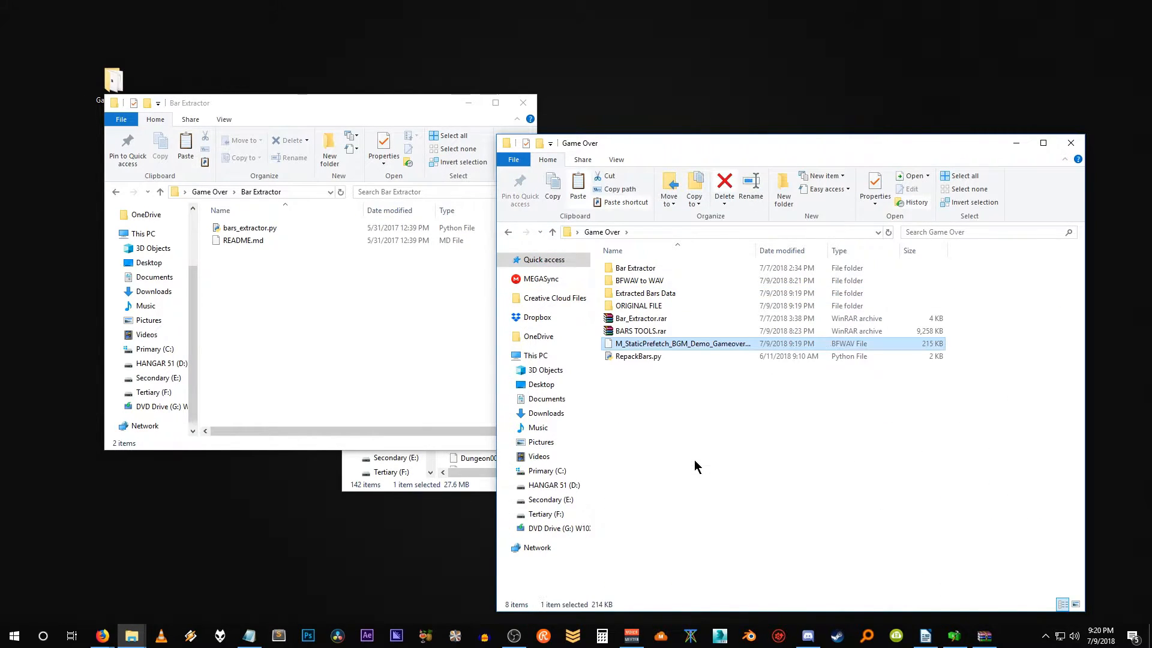
{"action": "left_click_drag", "start_coordinate": [755, 249], "coordinate": [814, 250]}
{"action": "left_click", "coordinate": [684, 345]}
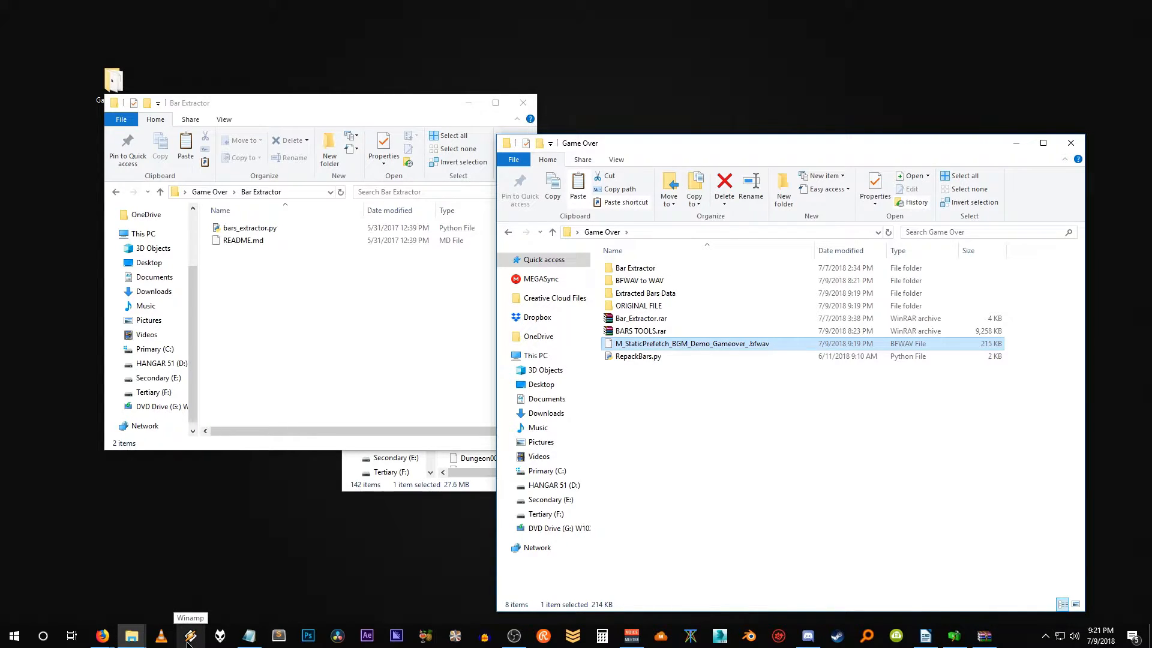
Switch to foobar2000, remove both old tracks from the playlist, and shrink its window
{"action": "left_click", "coordinate": [220, 637]}
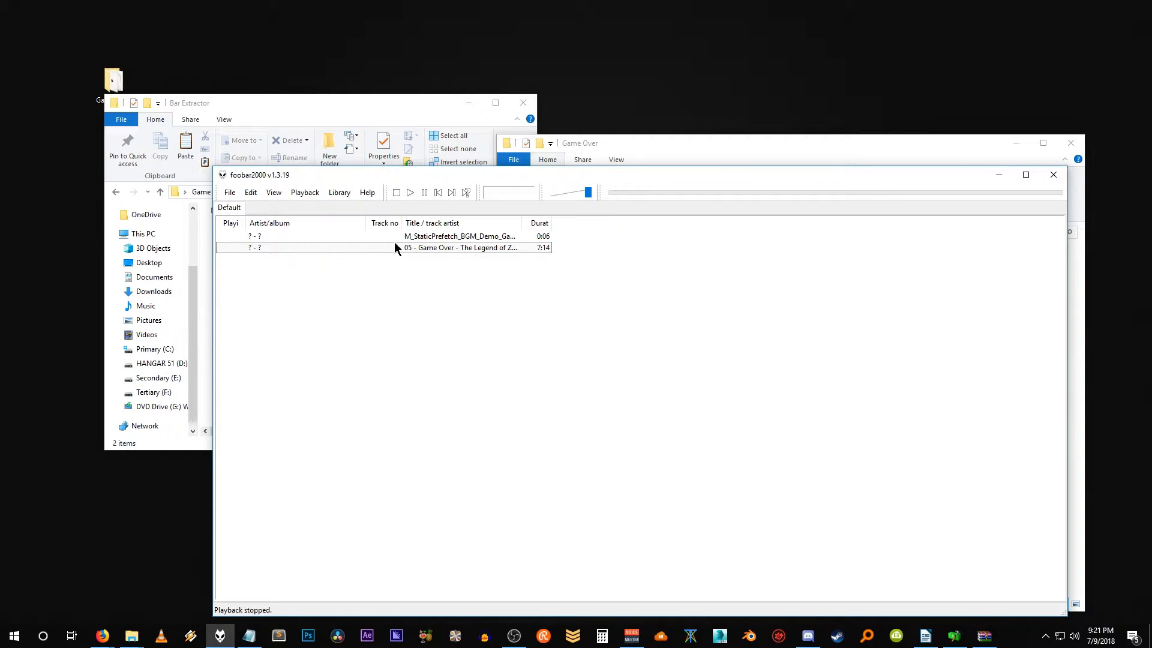
{"action": "left_click", "coordinate": [395, 236]}
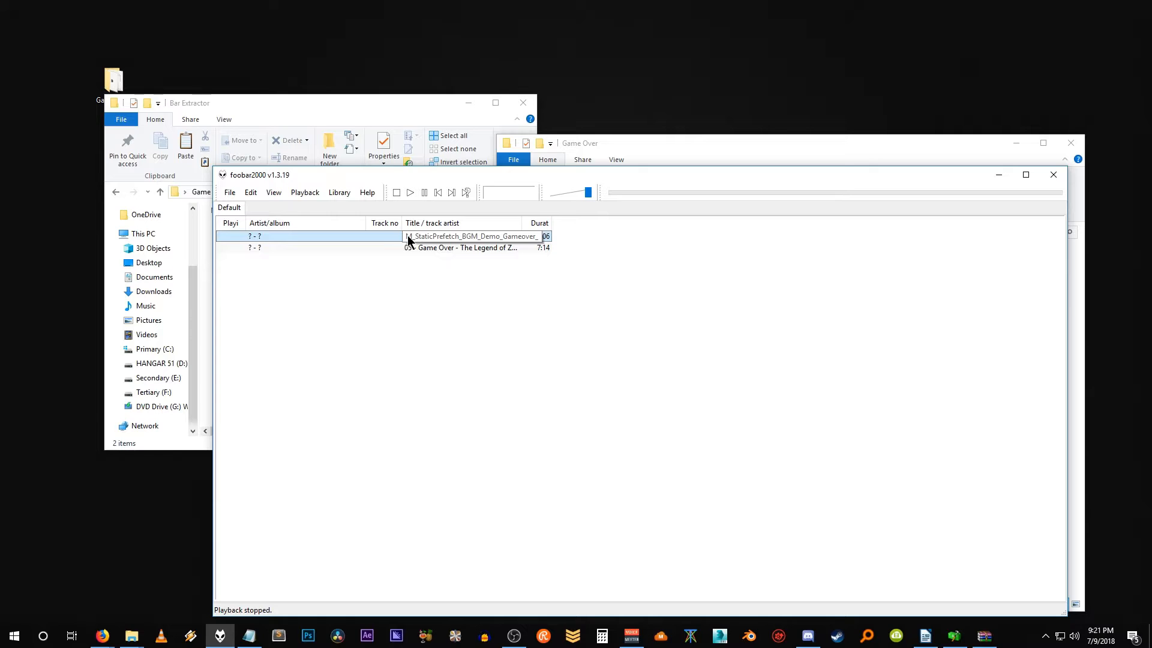
{"action": "key", "text": "Delete"}
{"action": "left_click", "coordinate": [328, 234]}
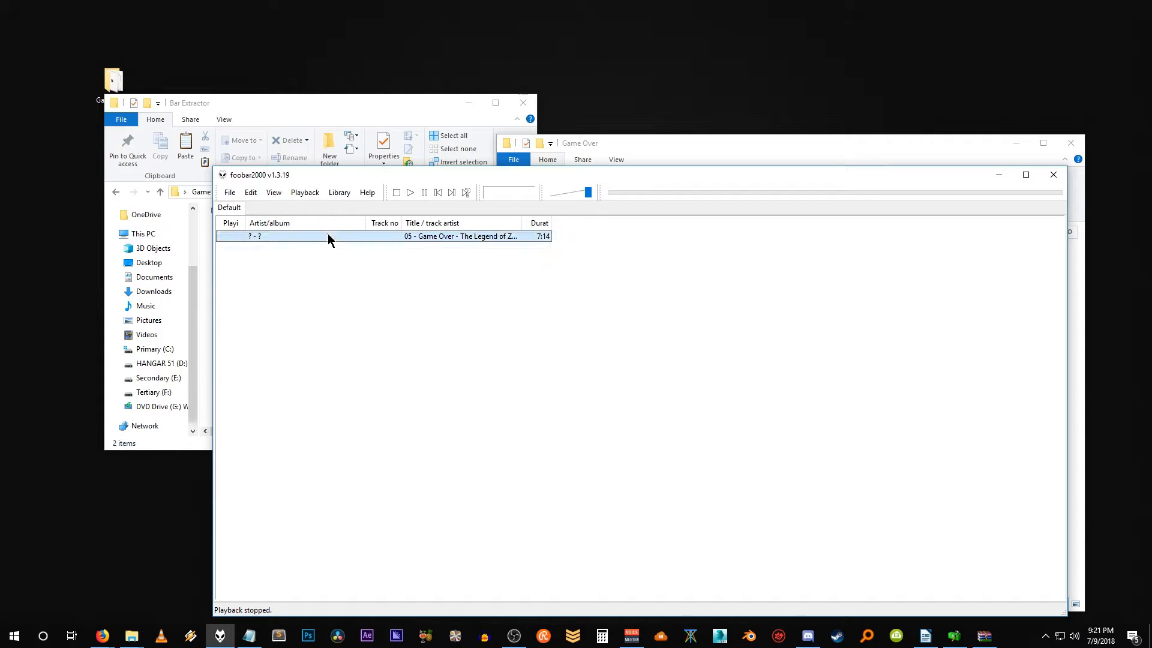
{"action": "key", "text": "Delete"}
{"action": "left_click_drag", "start_coordinate": [1065, 614], "coordinate": [780, 424]}
{"action": "left_click_drag", "start_coordinate": [279, 171], "coordinate": [286, 304]}
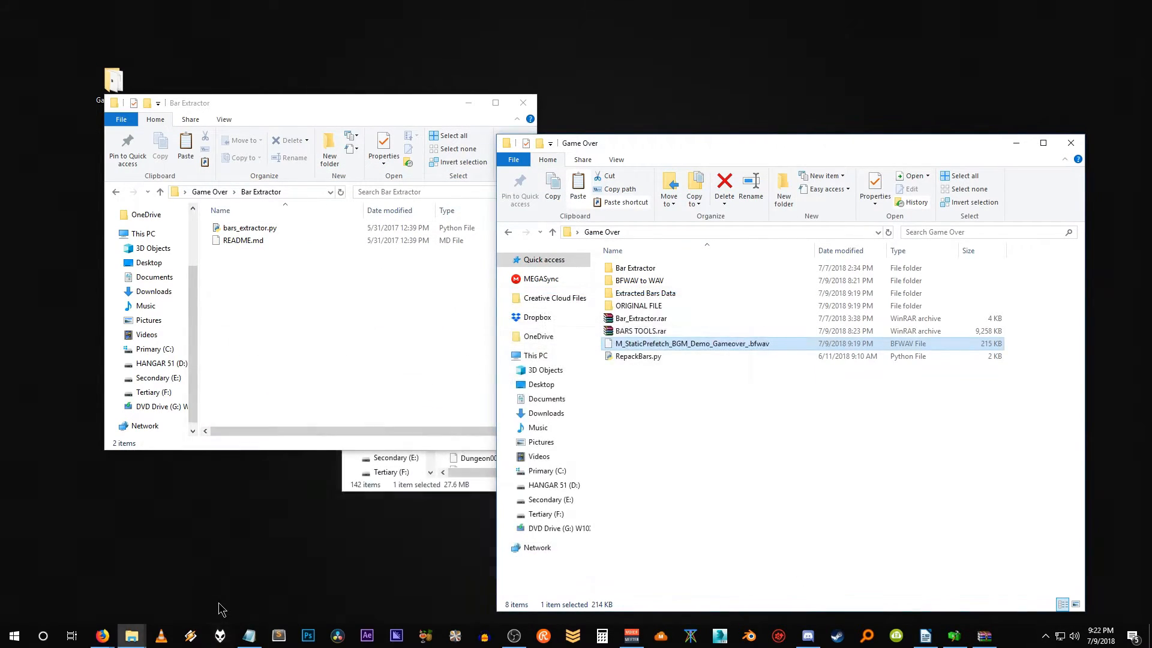
Add M_StaticPrefetch_BGM_Demo_Gameover_.bfwav from the Game Over folder to the foobar2000 playlist
{"action": "left_click", "coordinate": [220, 637]}
{"action": "left_click_drag", "start_coordinate": [360, 309], "coordinate": [439, 384]}
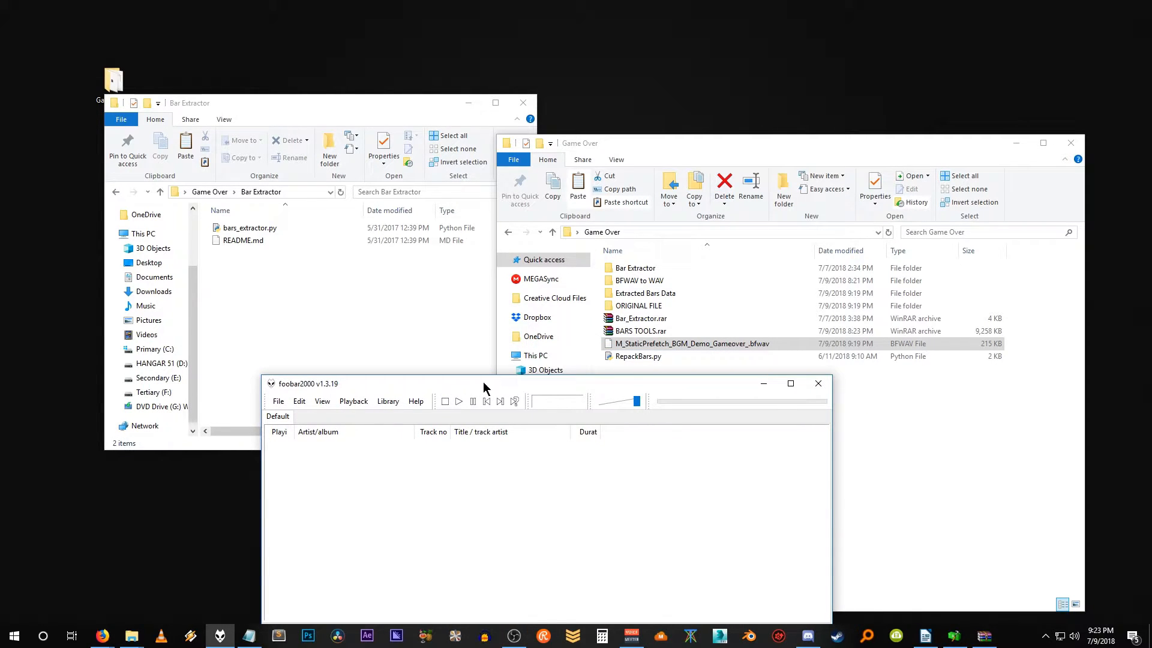
{"action": "left_click", "coordinate": [666, 345]}
{"action": "left_click_drag", "start_coordinate": [666, 345], "coordinate": [339, 474]}
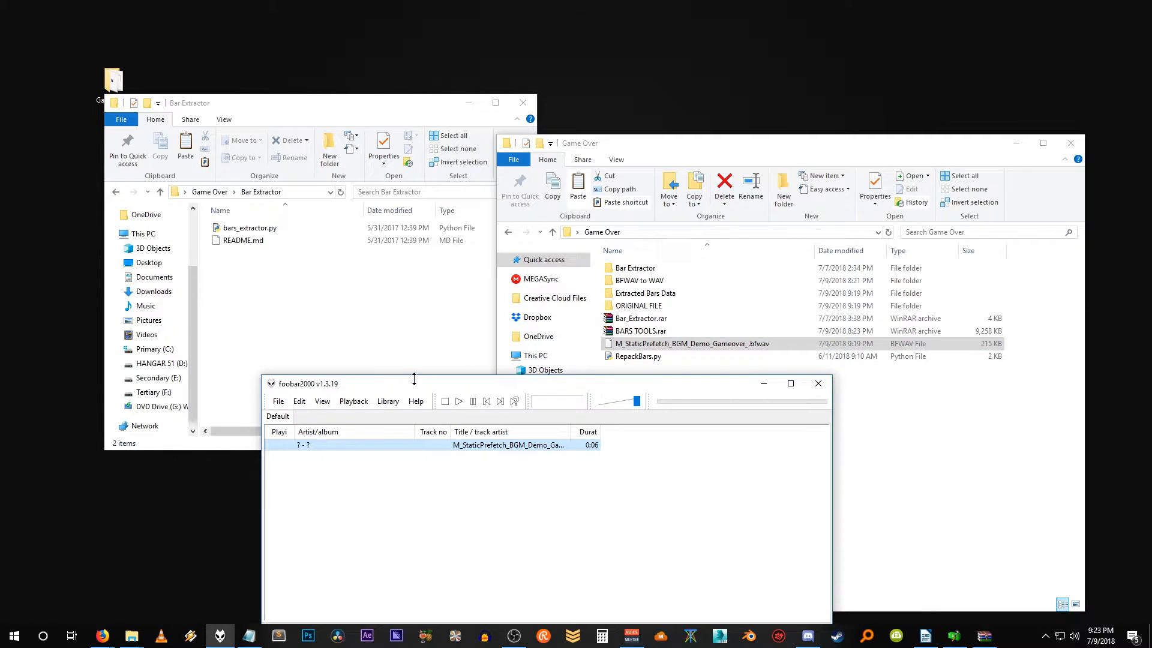
{"action": "left_click_drag", "start_coordinate": [414, 379], "coordinate": [346, 280]}
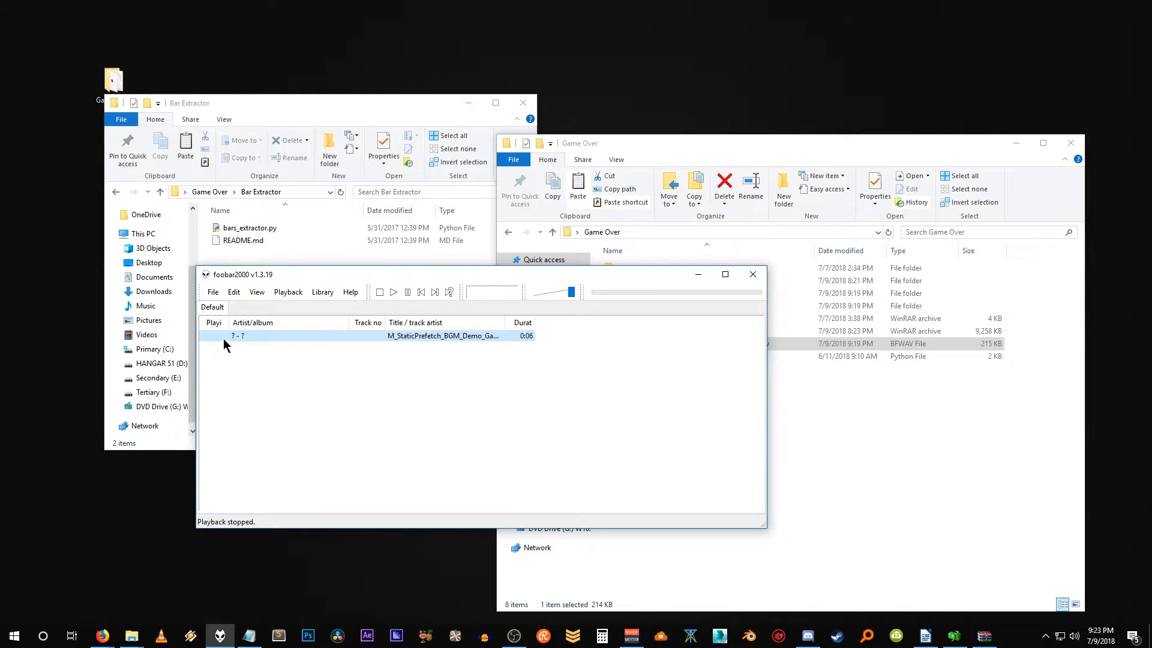
Convert the playlist track to WAV, saving M_StaticPrefetch_BGM_Demo_Gameover_.wav in the Game Over folder, and close foobar2000
{"action": "right_click", "coordinate": [427, 335]}
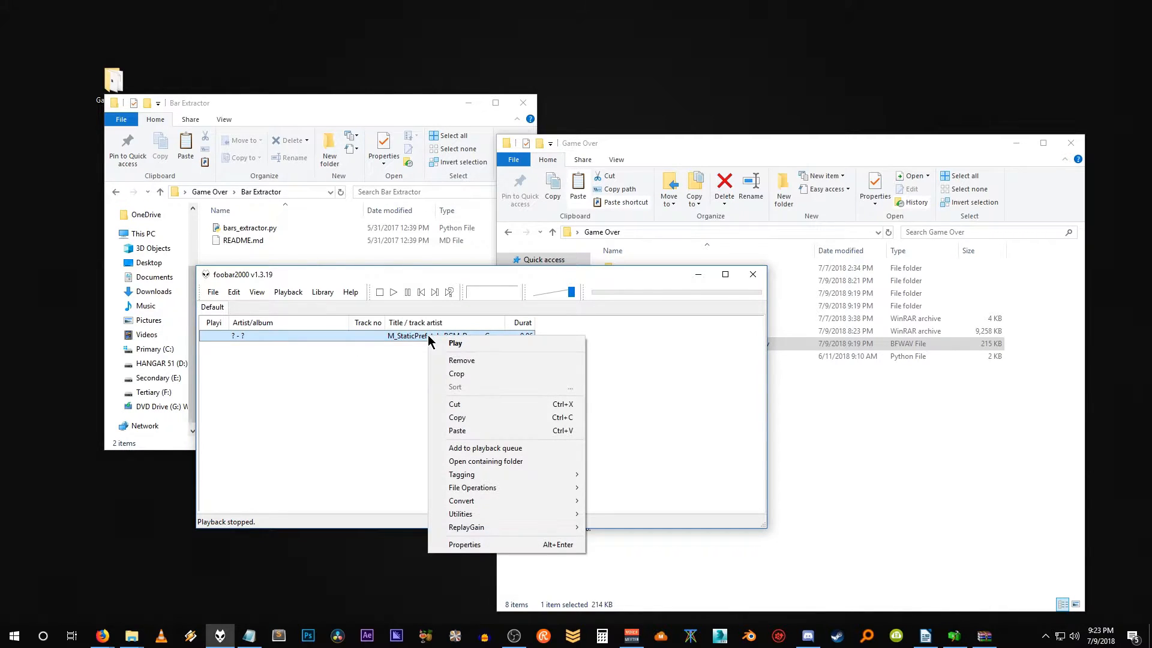
{"action": "mouse_move", "coordinate": [524, 497]}
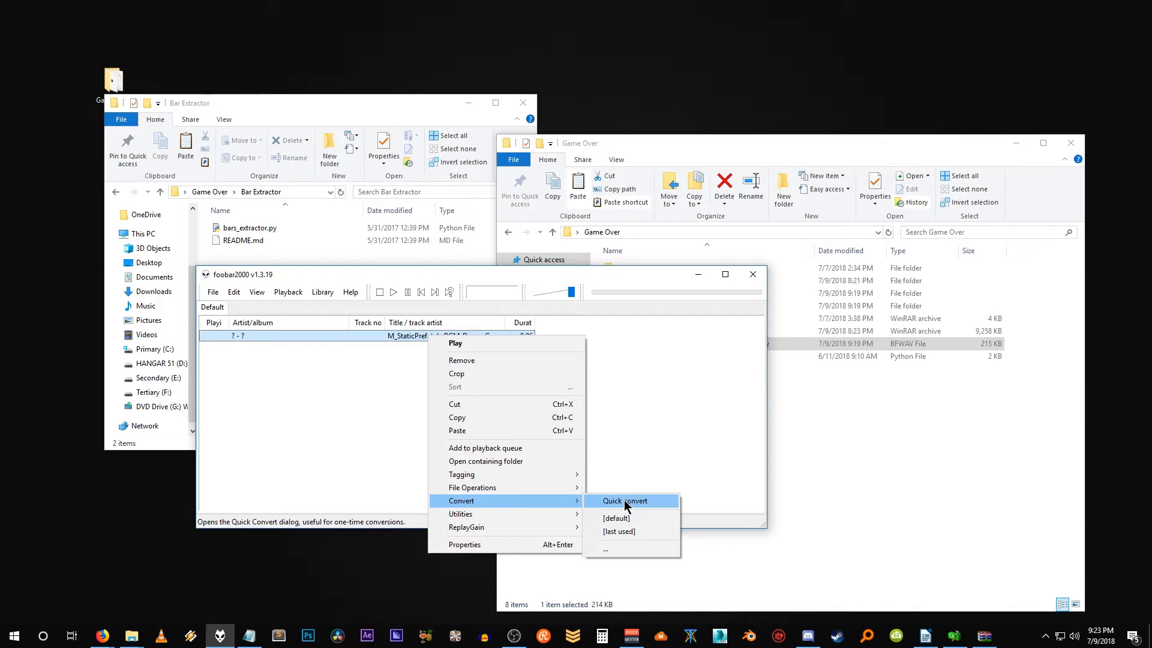
{"action": "left_click", "coordinate": [633, 523]}
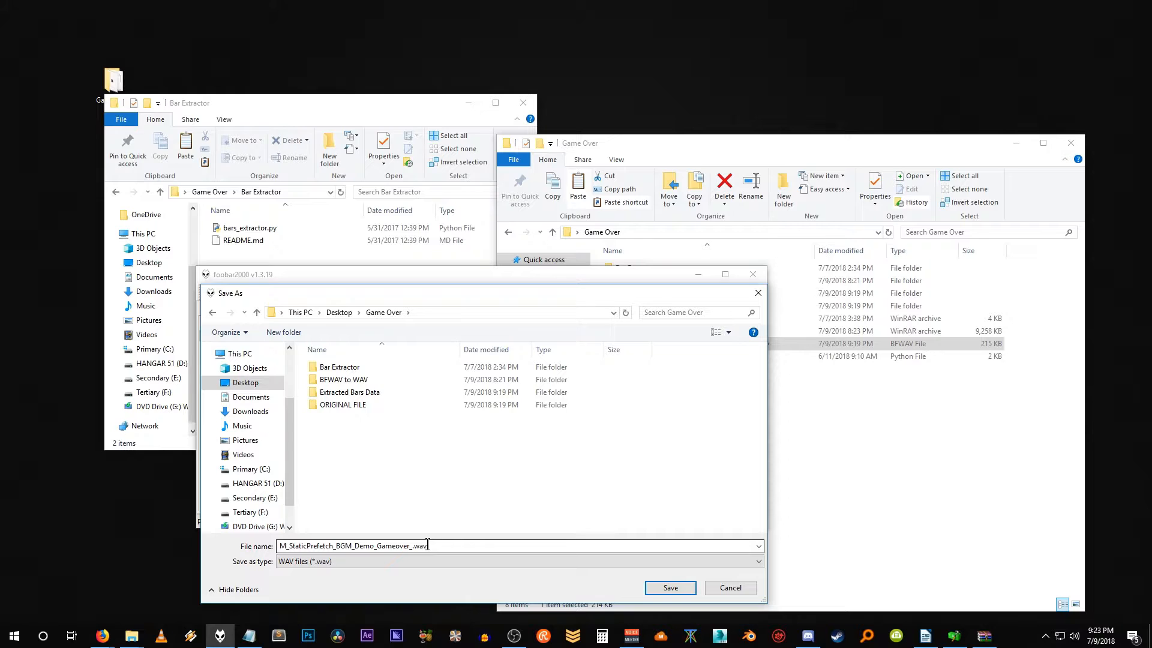
{"action": "left_click", "coordinate": [670, 588]}
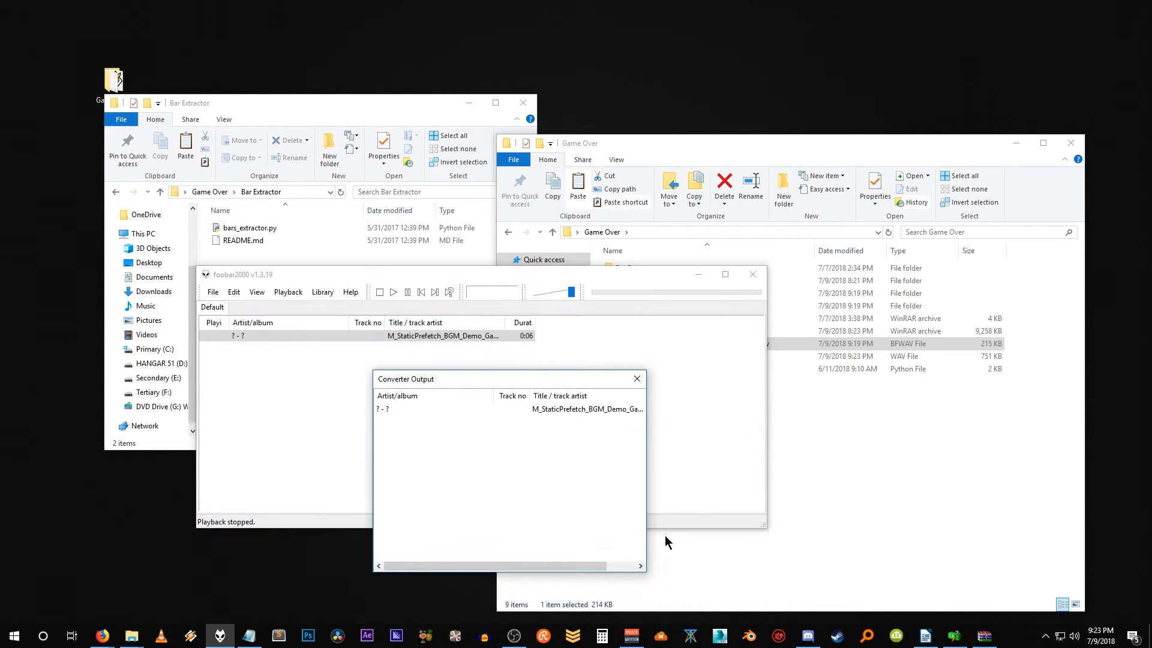
{"action": "left_click", "coordinate": [637, 381]}
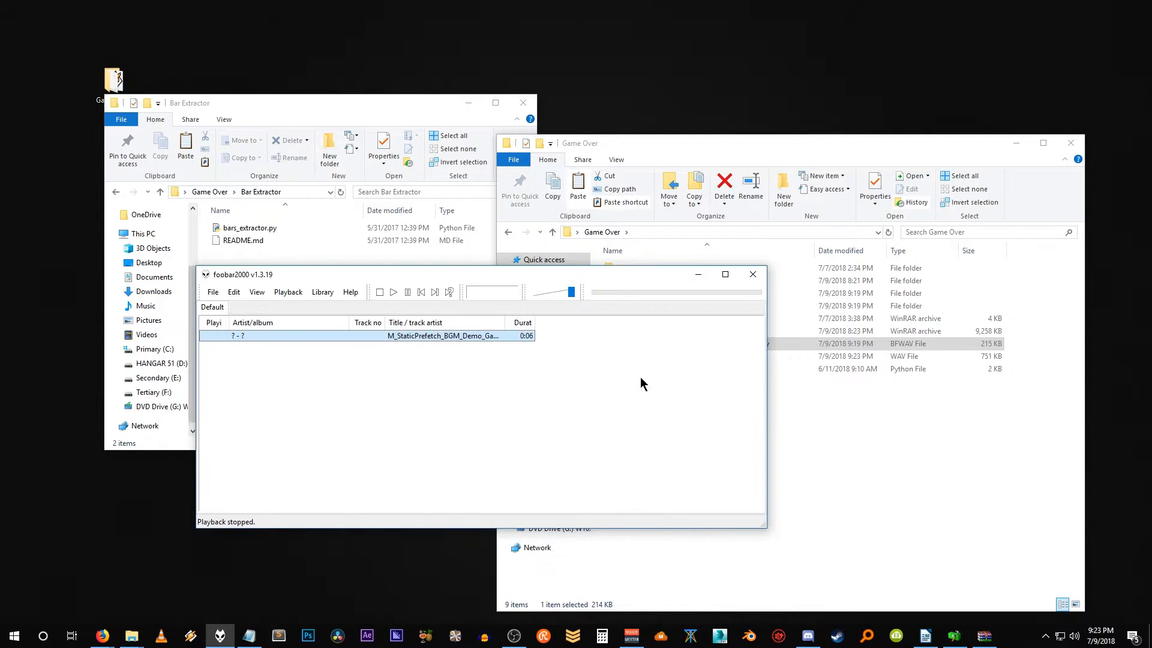
{"action": "left_click", "coordinate": [754, 280]}
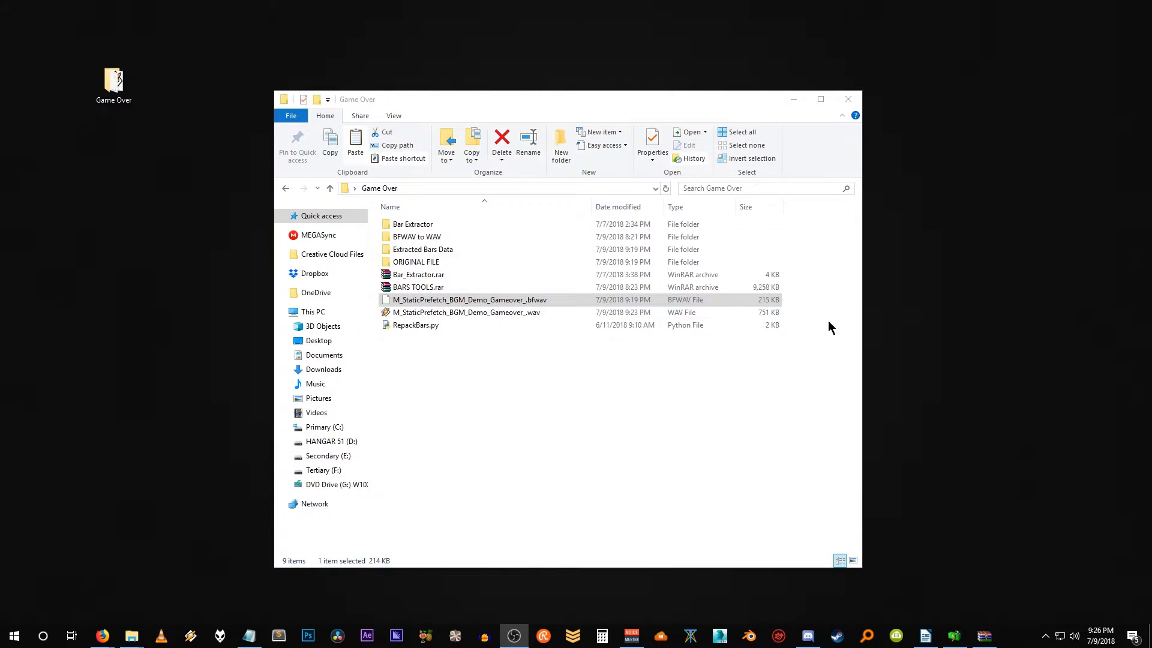
Open M_StaticPrefetch_BGM_Demo_Gameover_.wav in Audacity and play it
{"action": "left_click", "coordinate": [691, 312]}
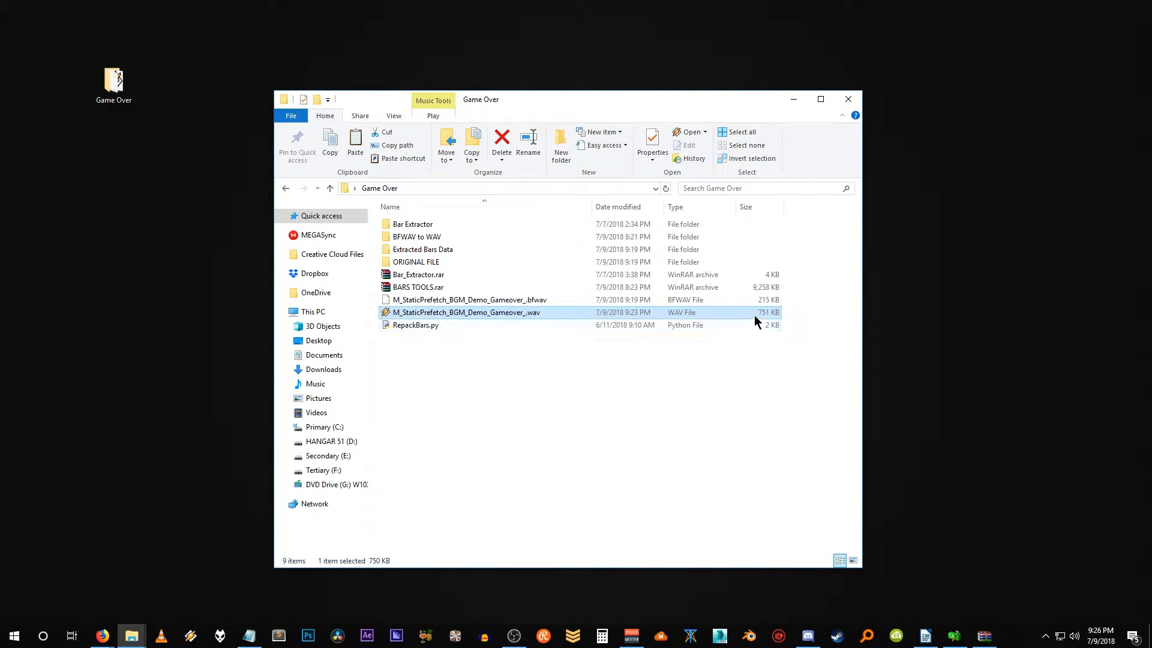
{"action": "double_click", "coordinate": [541, 315]}
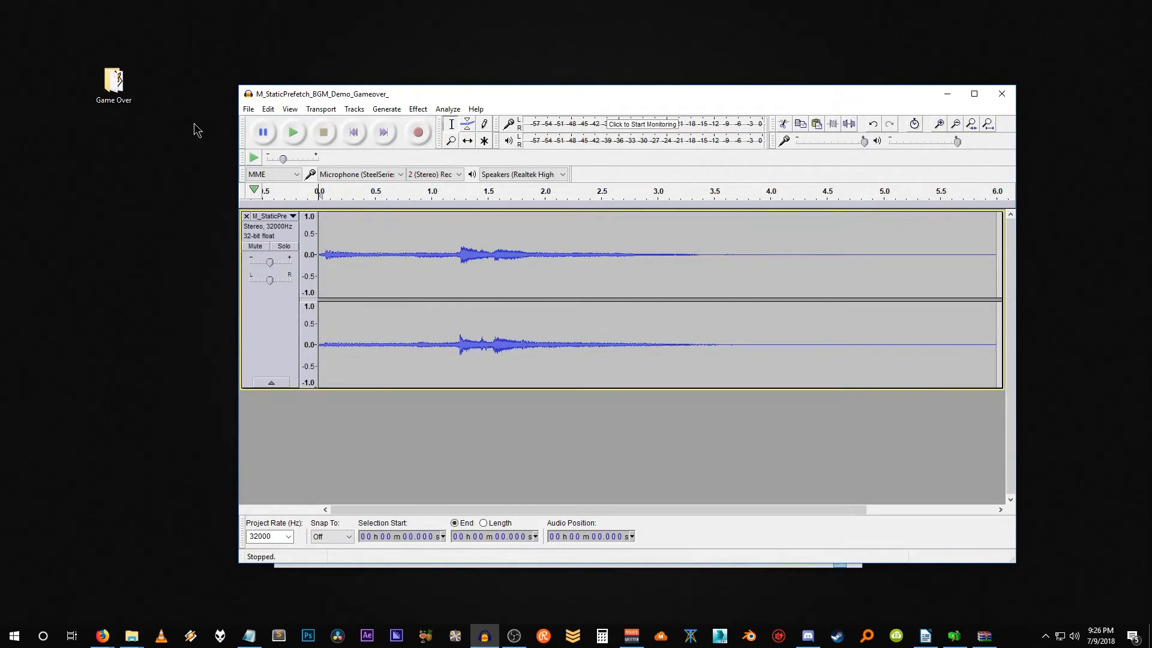
{"action": "left_click", "coordinate": [297, 134]}
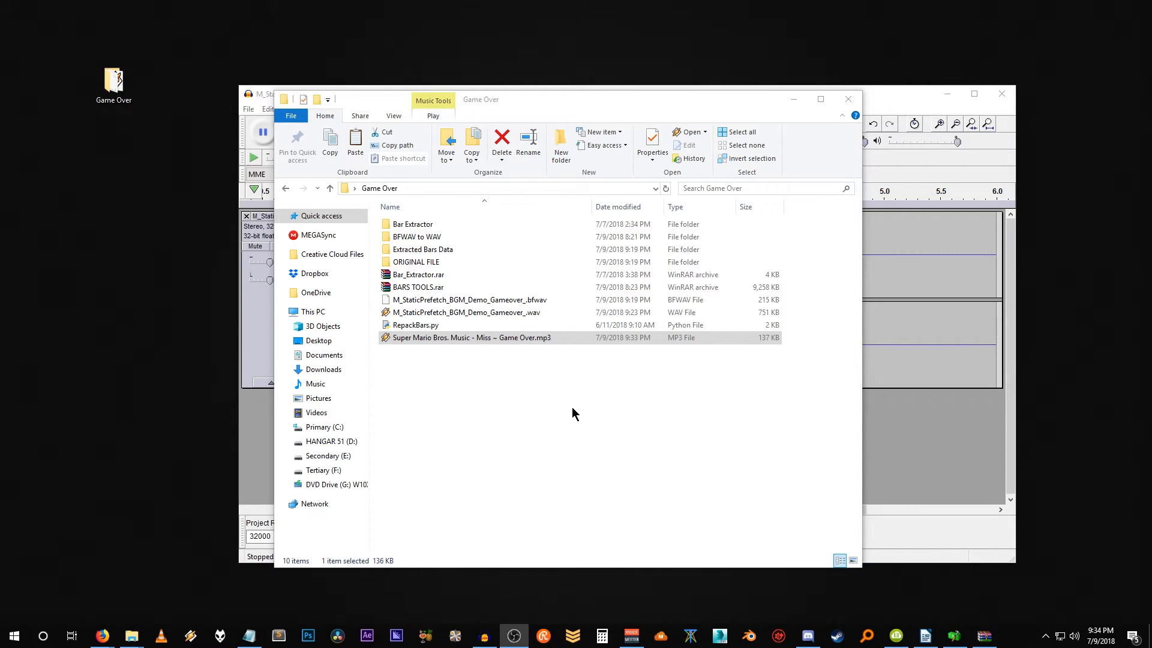
Import Super Mario Bros. Music - Miss ~ Game Over.mp3 from the Game Over folder into the Audacity project as a second track
{"action": "left_click_drag", "start_coordinate": [499, 96], "coordinate": [762, 16]}
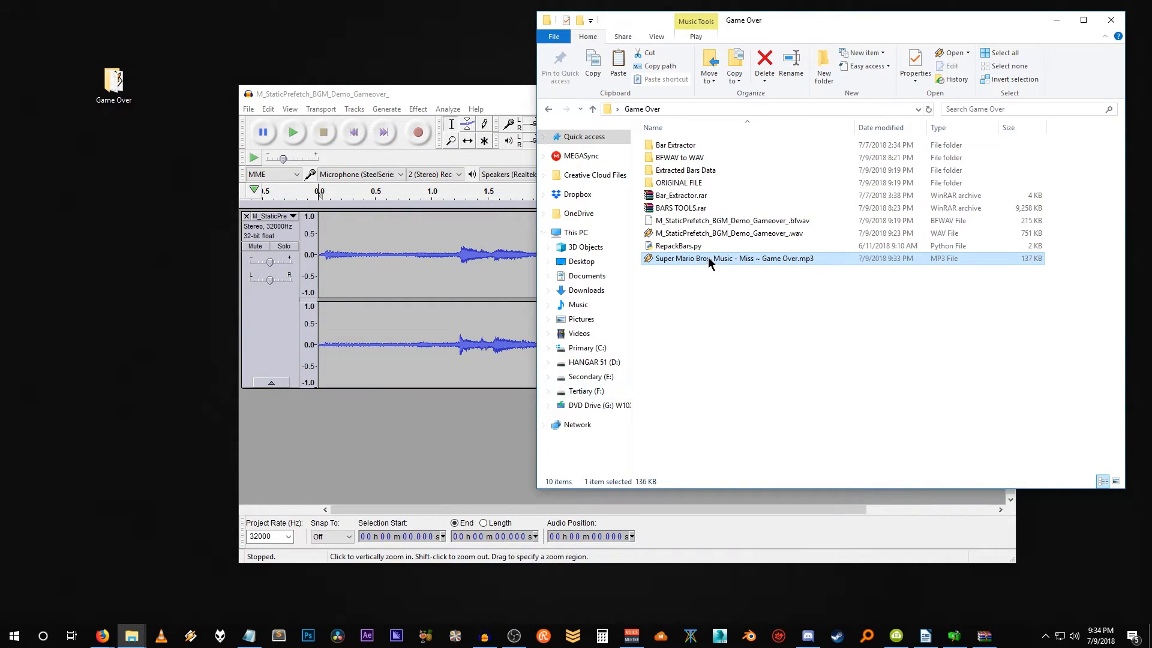
{"action": "left_click_drag", "start_coordinate": [708, 264], "coordinate": [369, 478]}
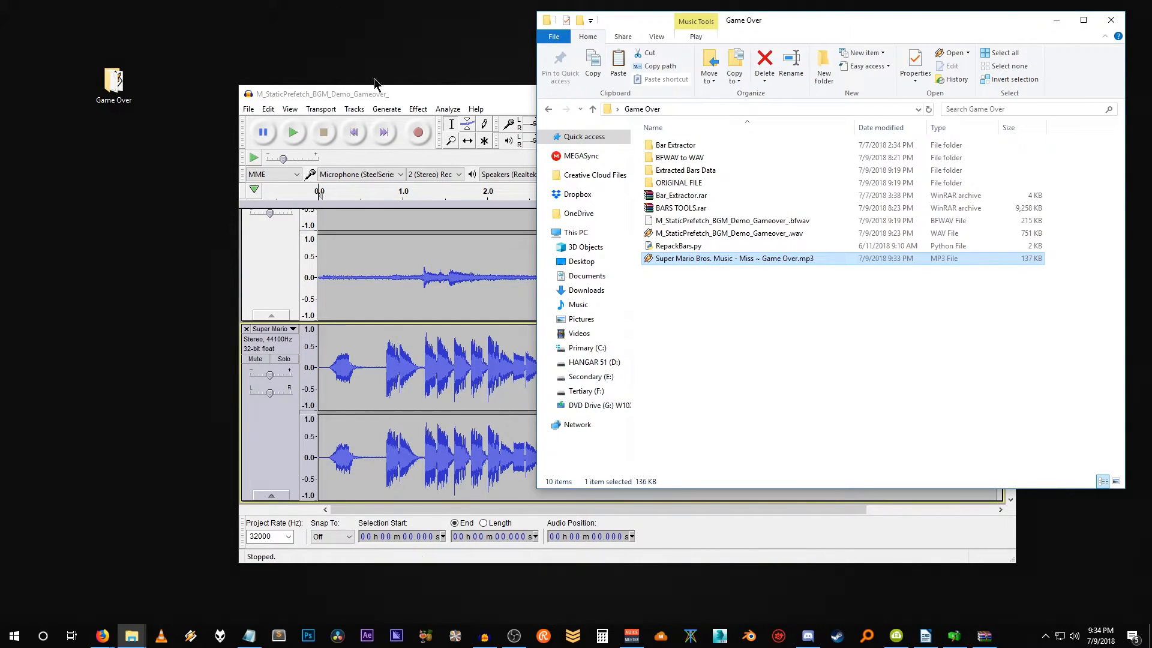
Mute the original Gameover track, solo the Super Mario track in Audacity, and play it
{"action": "left_click", "coordinate": [368, 96]}
{"action": "scroll", "coordinate": [297, 295], "scroll_direction": "up", "scroll_amount": 3}
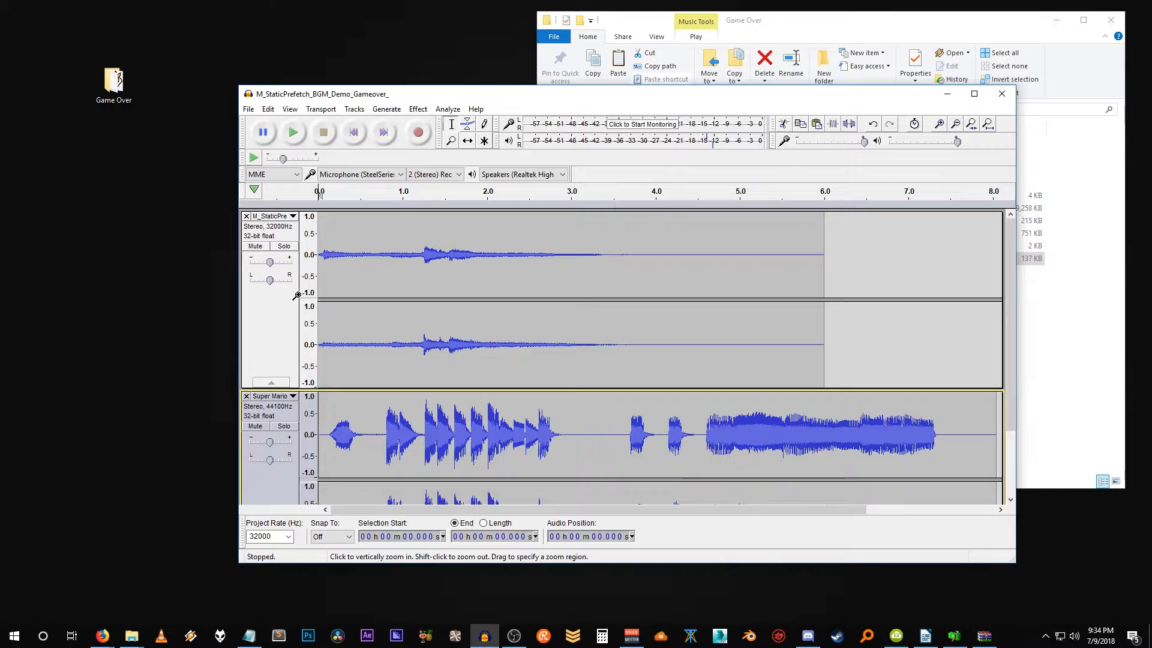
{"action": "left_click", "coordinate": [284, 246]}
{"action": "left_click", "coordinate": [256, 248]}
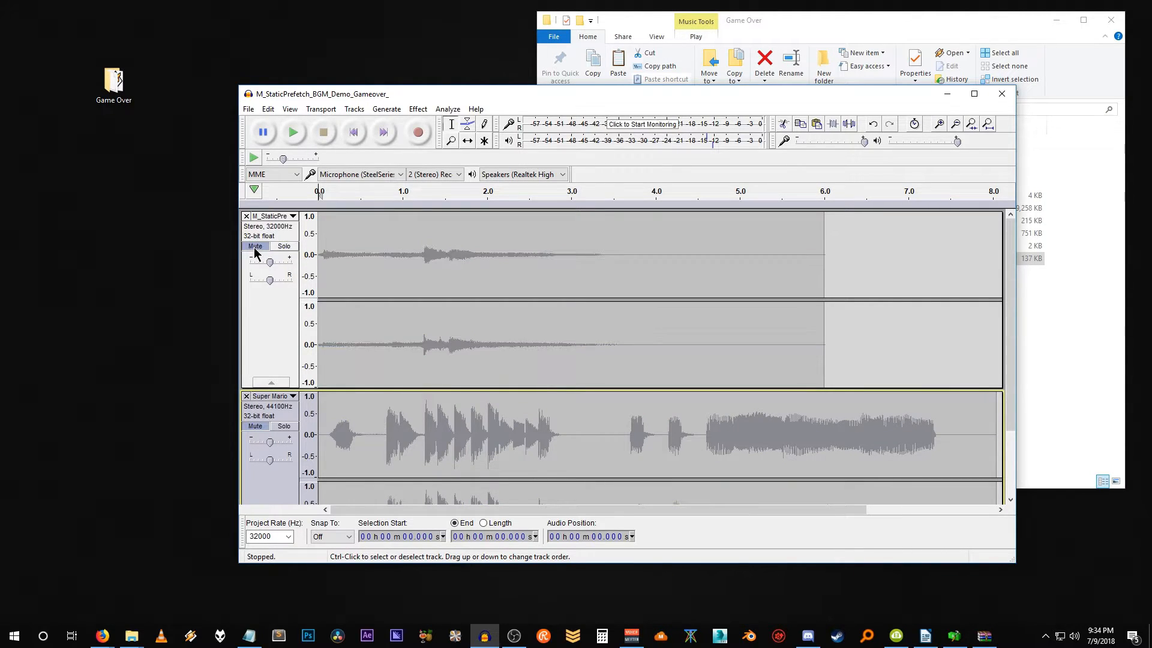
{"action": "left_click", "coordinate": [285, 426]}
{"action": "scroll", "coordinate": [284, 430], "scroll_direction": "down", "scroll_amount": 3}
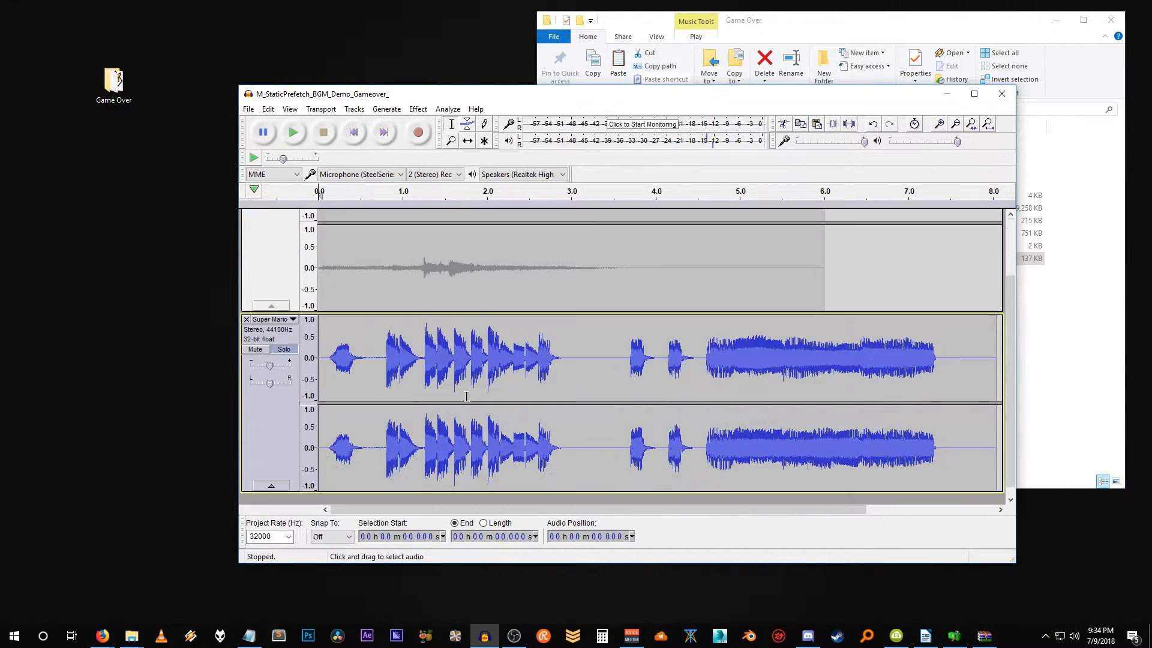
{"action": "left_click", "coordinate": [294, 133]}
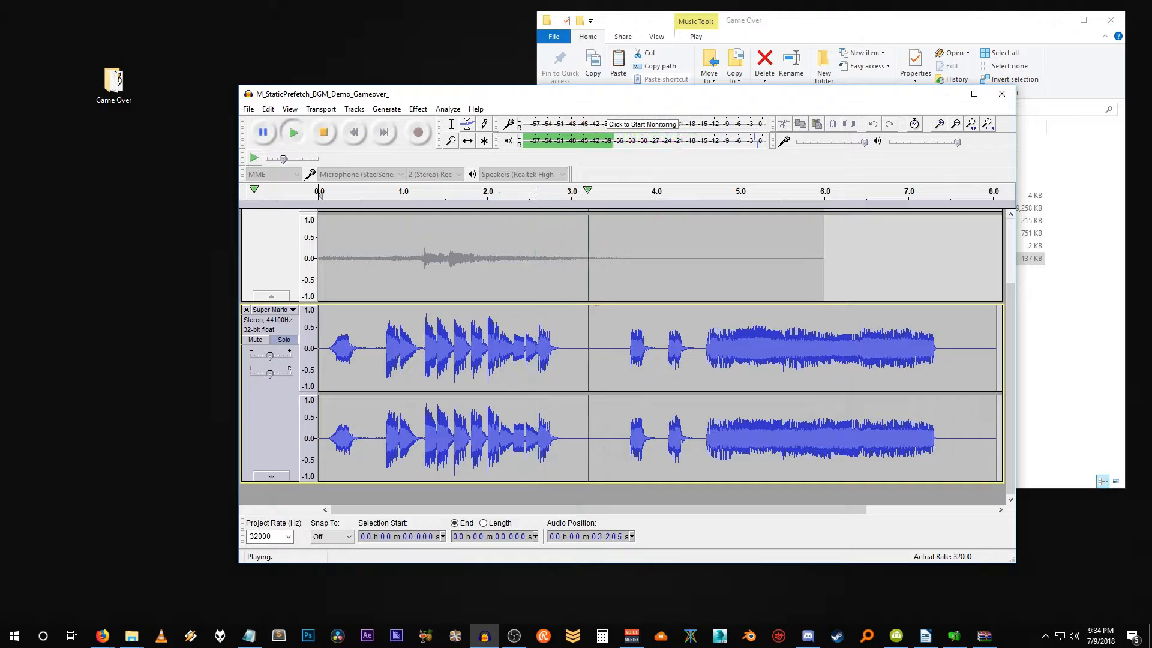
{"action": "key", "text": "alt+Tab"}
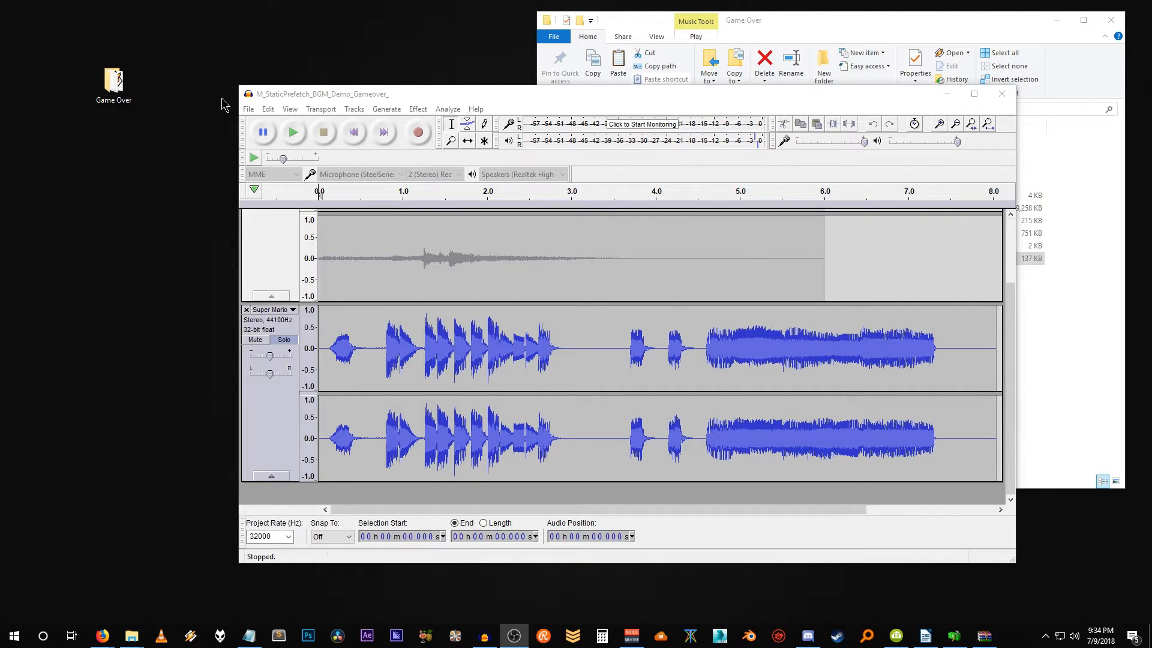
Select the original Gameover track's audio from start to end to check its duration
{"action": "left_click_drag", "start_coordinate": [380, 98], "coordinate": [405, 63]}
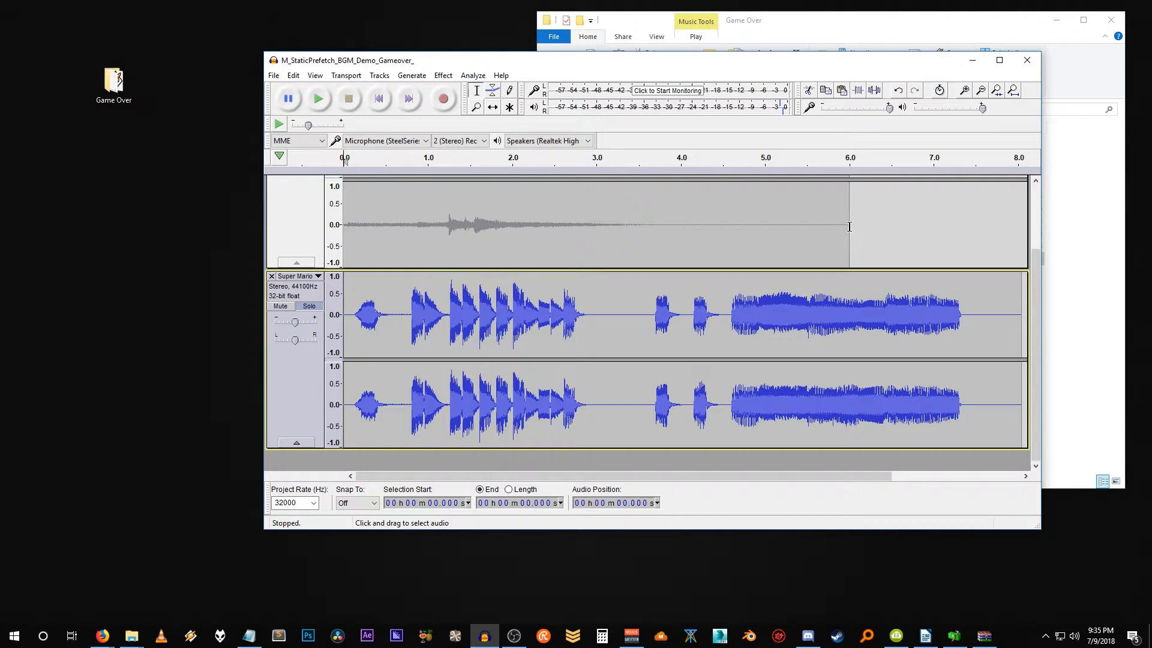
{"action": "left_click_drag", "start_coordinate": [345, 224], "coordinate": [849, 217]}
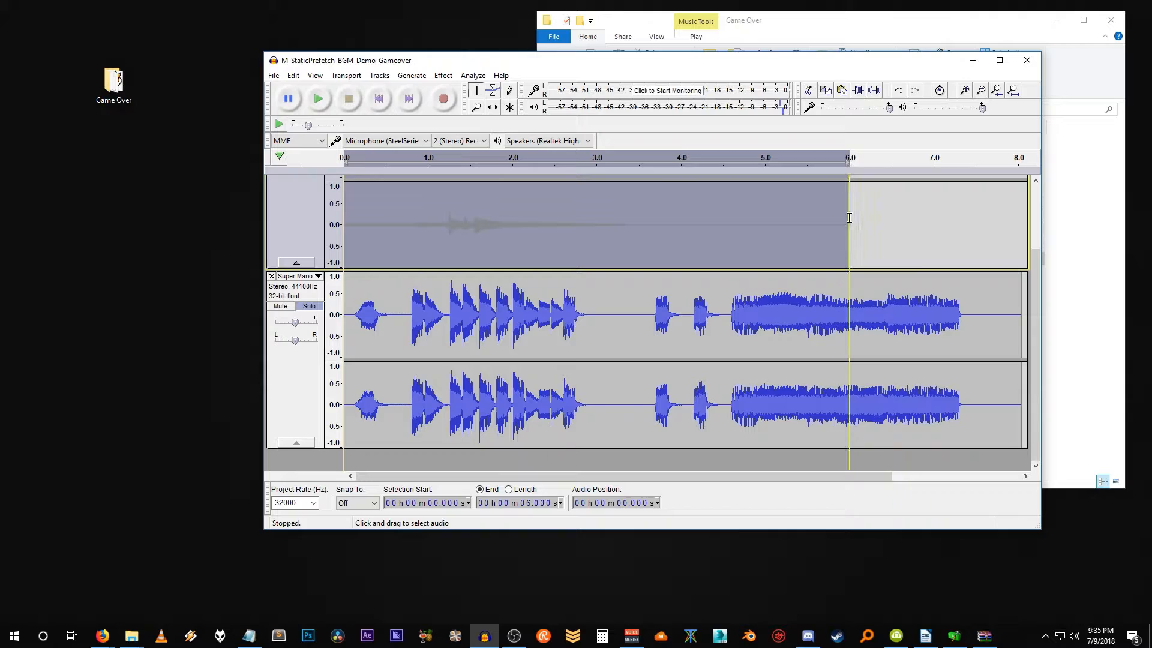
{"action": "scroll", "coordinate": [840, 222], "scroll_direction": "up", "scroll_amount": 3}
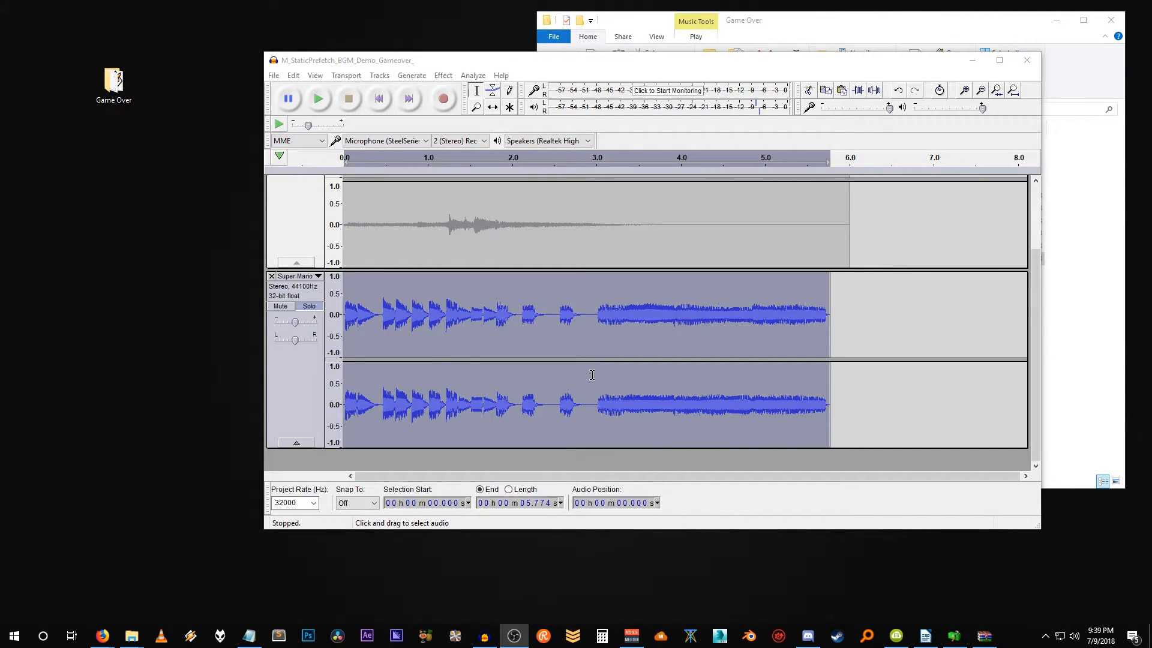
Remove the original M_StaticPrefetch Gameover track from the project, leaving only the Super Mario track
{"action": "left_click", "coordinate": [273, 77]}
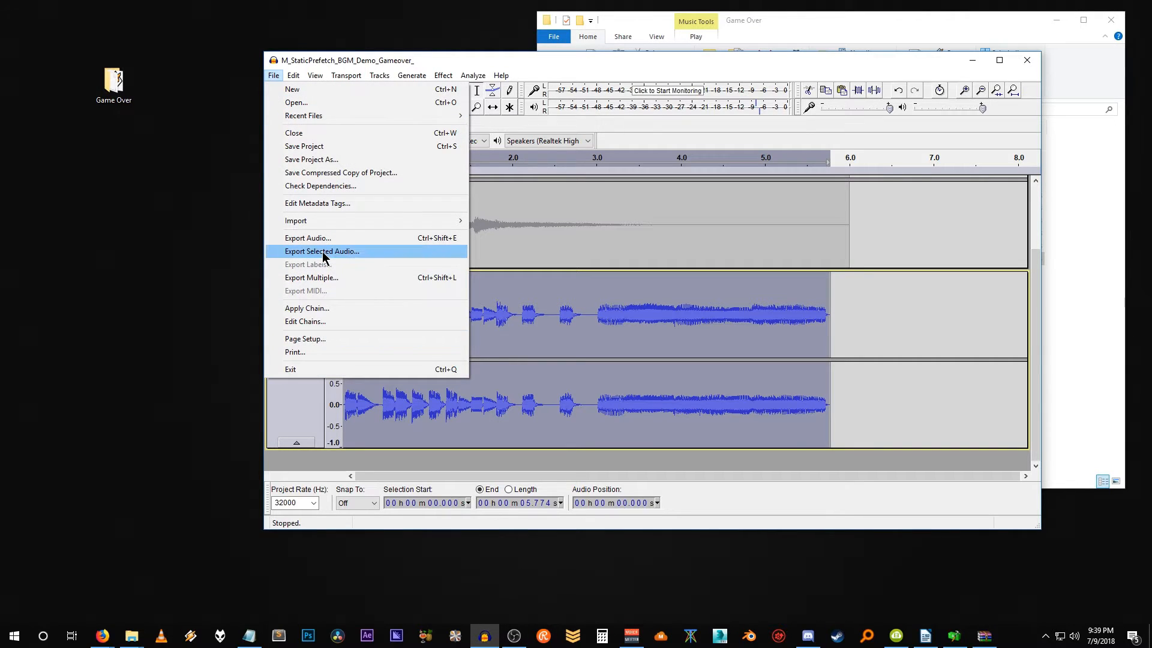
{"action": "left_click", "coordinate": [617, 238]}
{"action": "left_click", "coordinate": [272, 182]}
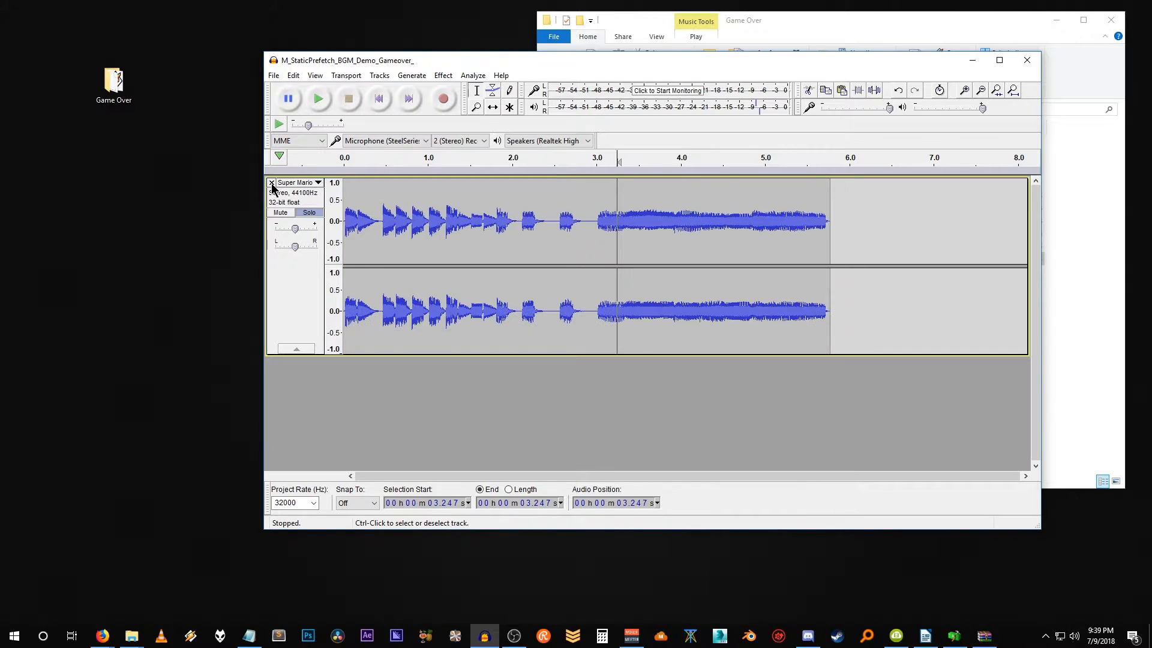
Export the Super Mario track to the Game Over folder as NEW_M_StaticPrefetch_BGM_Demo_Gameover_.wav in 32-bit float PCM, accepting the metadata tags
{"action": "left_click", "coordinate": [294, 303]}
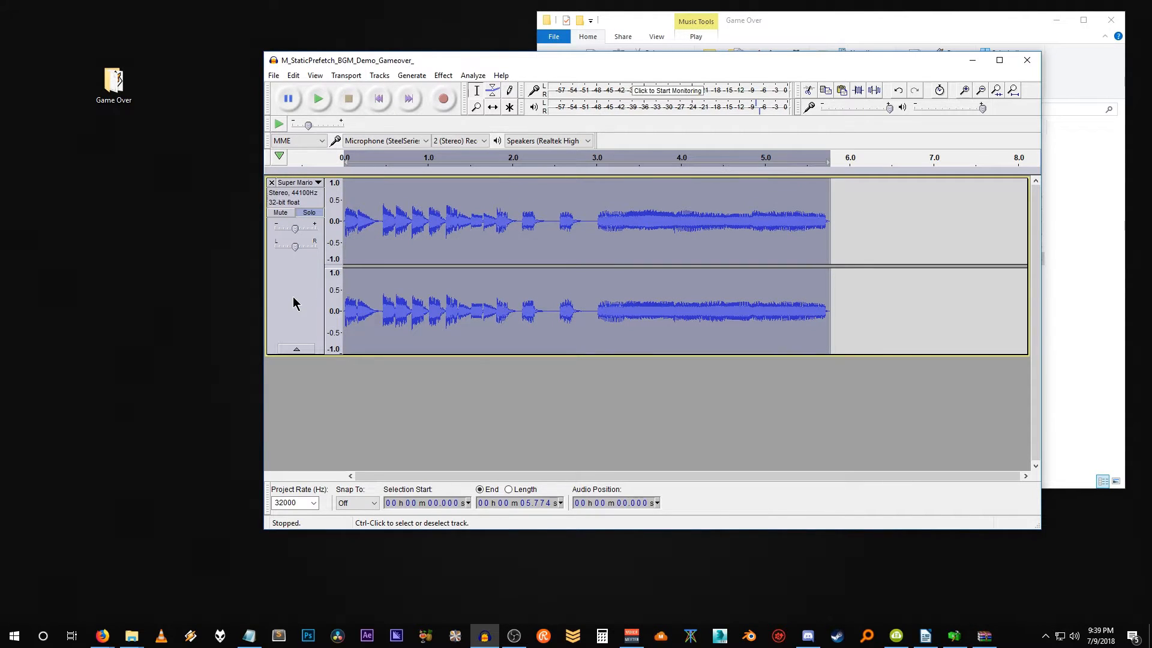
{"action": "left_click", "coordinate": [274, 76]}
{"action": "left_click", "coordinate": [314, 237]}
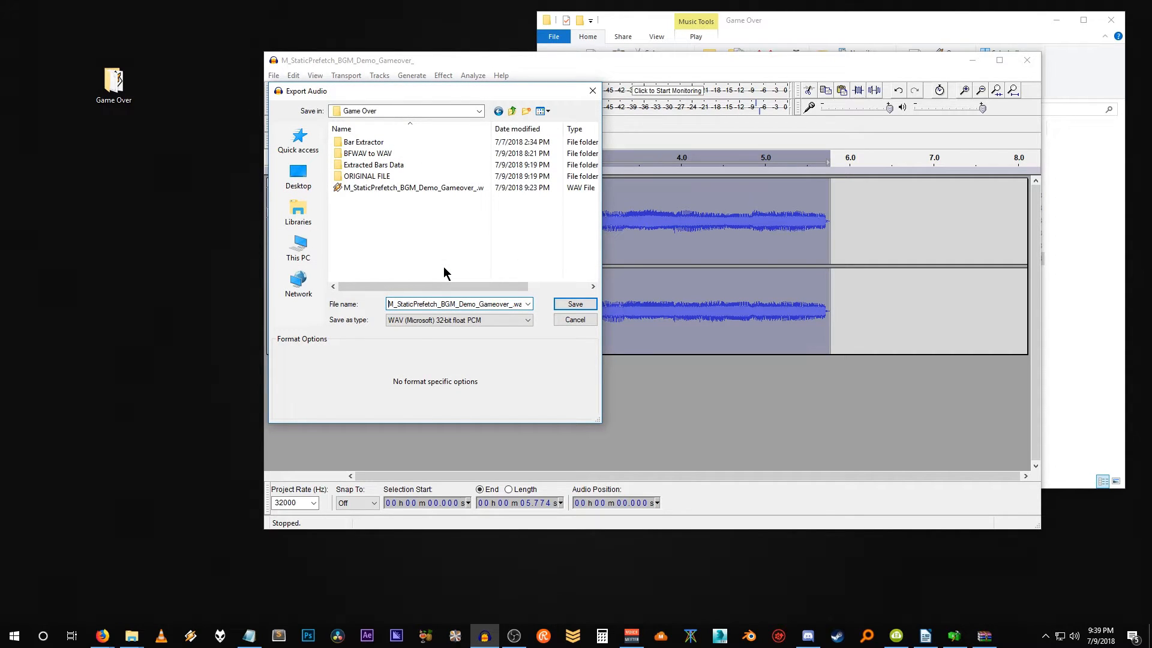
{"action": "type", "text": "NEW"}
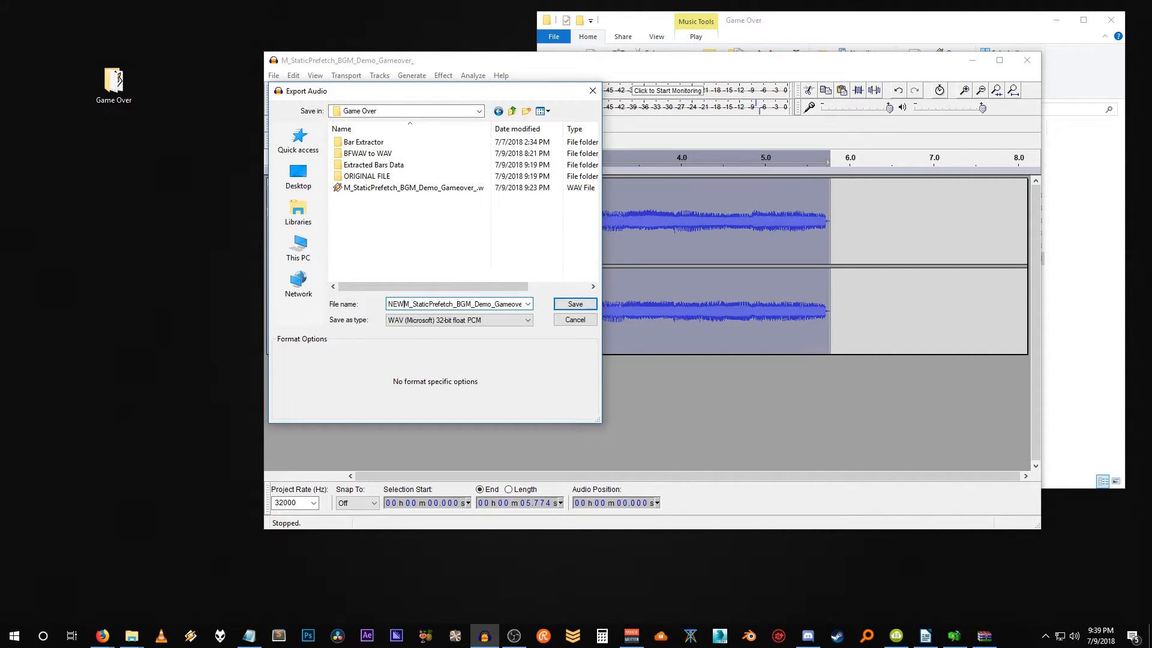
{"action": "type", "text": "_"}
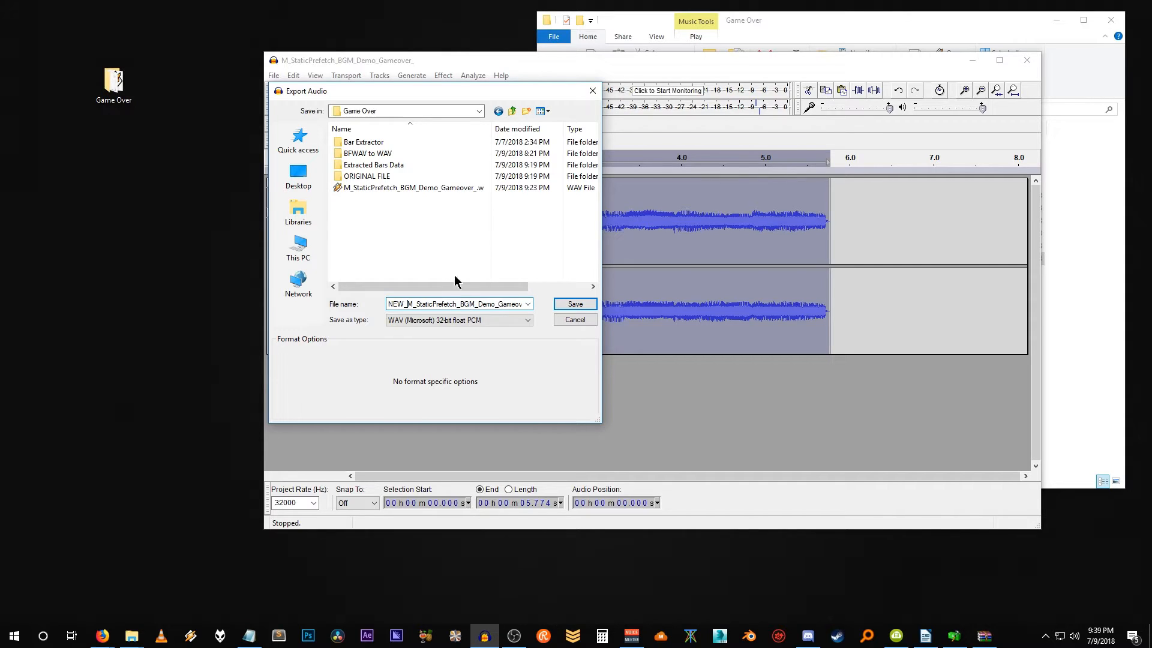
{"action": "left_click_drag", "start_coordinate": [400, 305], "coordinate": [550, 291]}
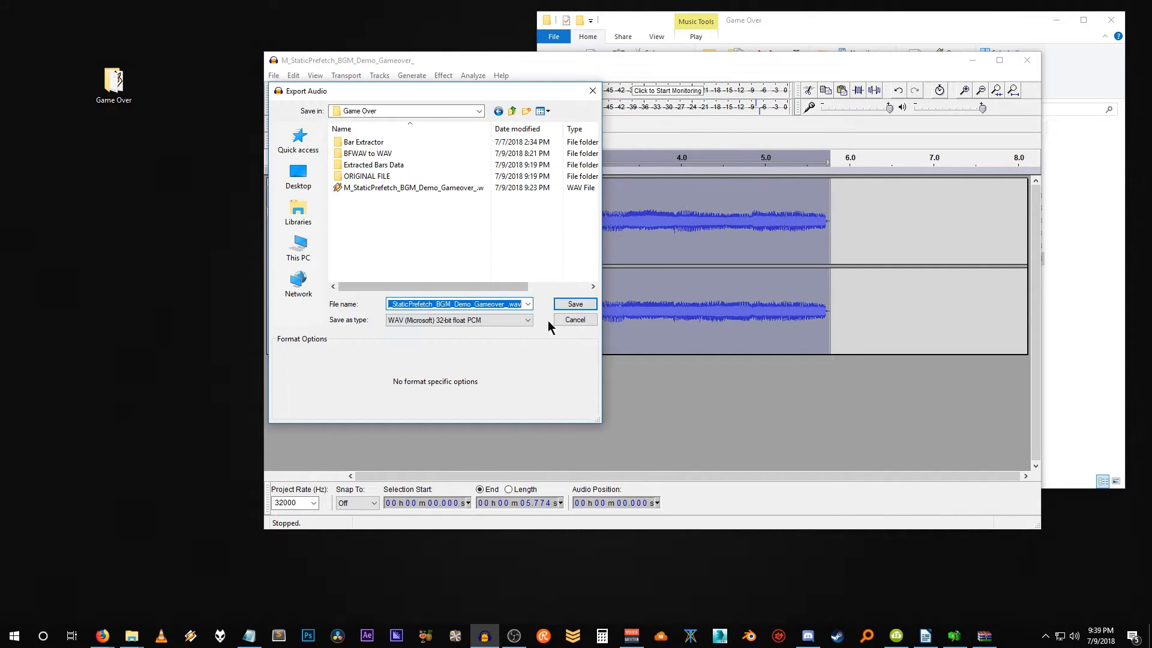
{"action": "left_click", "coordinate": [579, 307]}
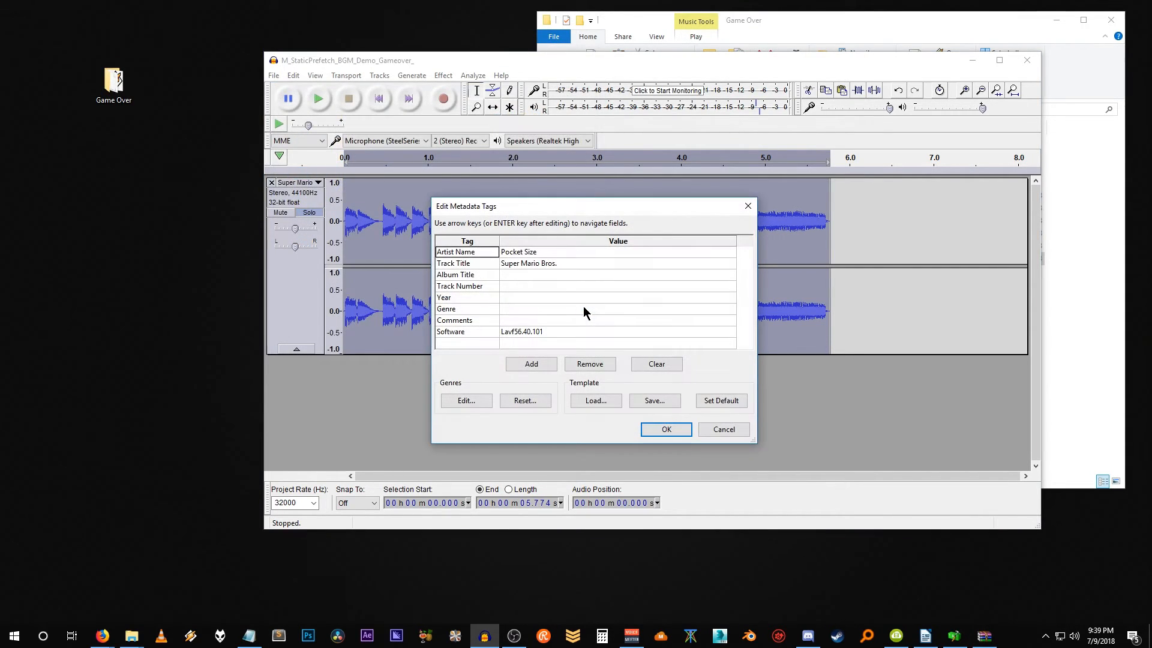
{"action": "left_click", "coordinate": [662, 431]}
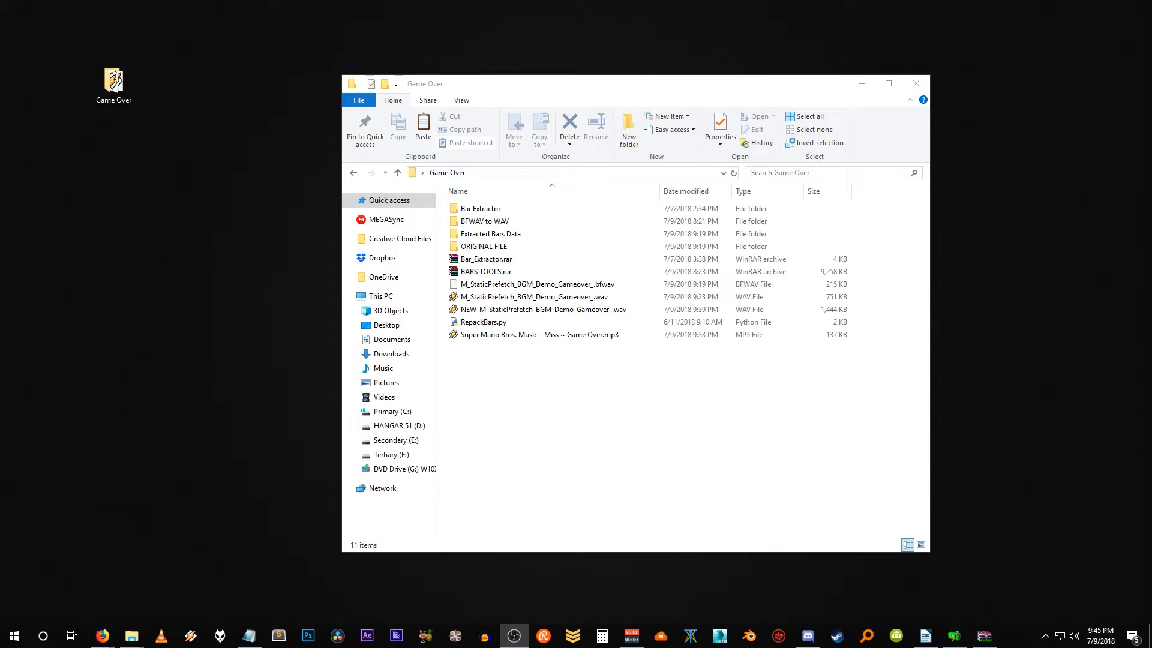
Delete Super Mario Bros. Music - Miss ~ Game Over.mp3 from the Game Over folder
{"action": "left_click", "coordinate": [581, 337]}
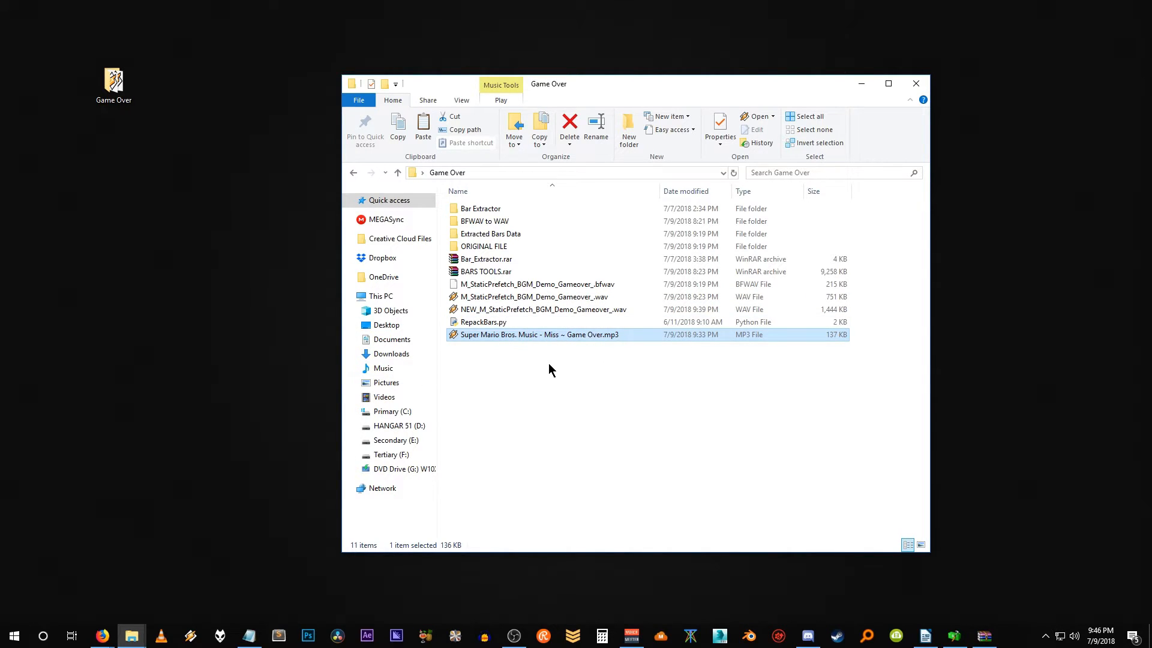
{"action": "key", "text": "Delete"}
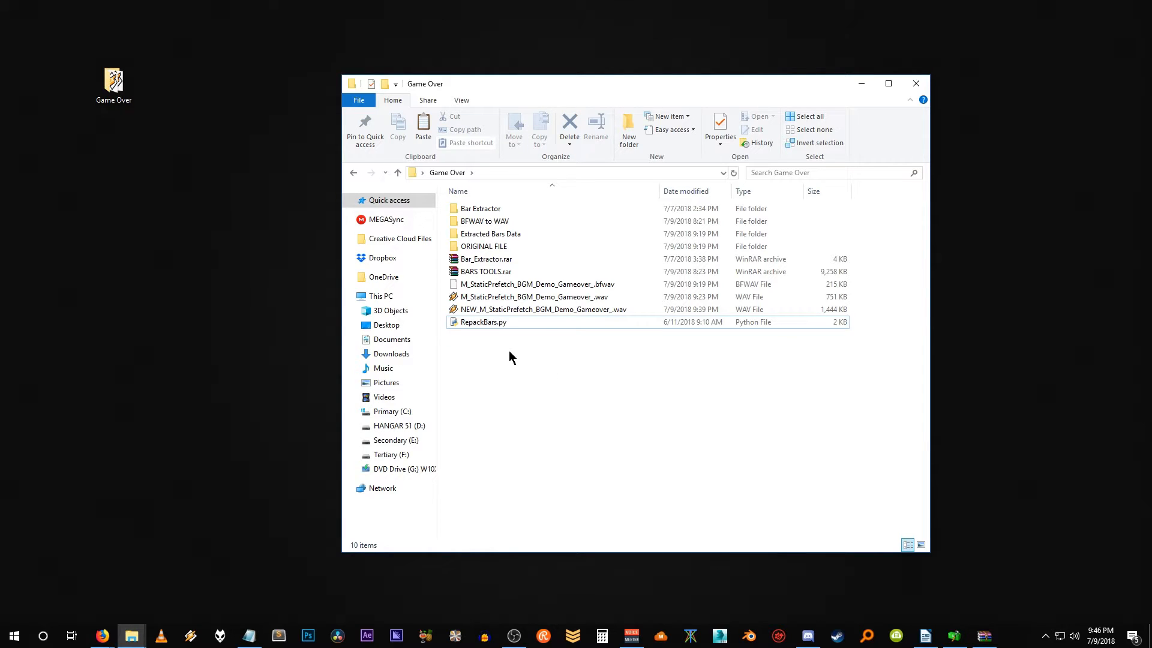
{"action": "left_click", "coordinate": [501, 311]}
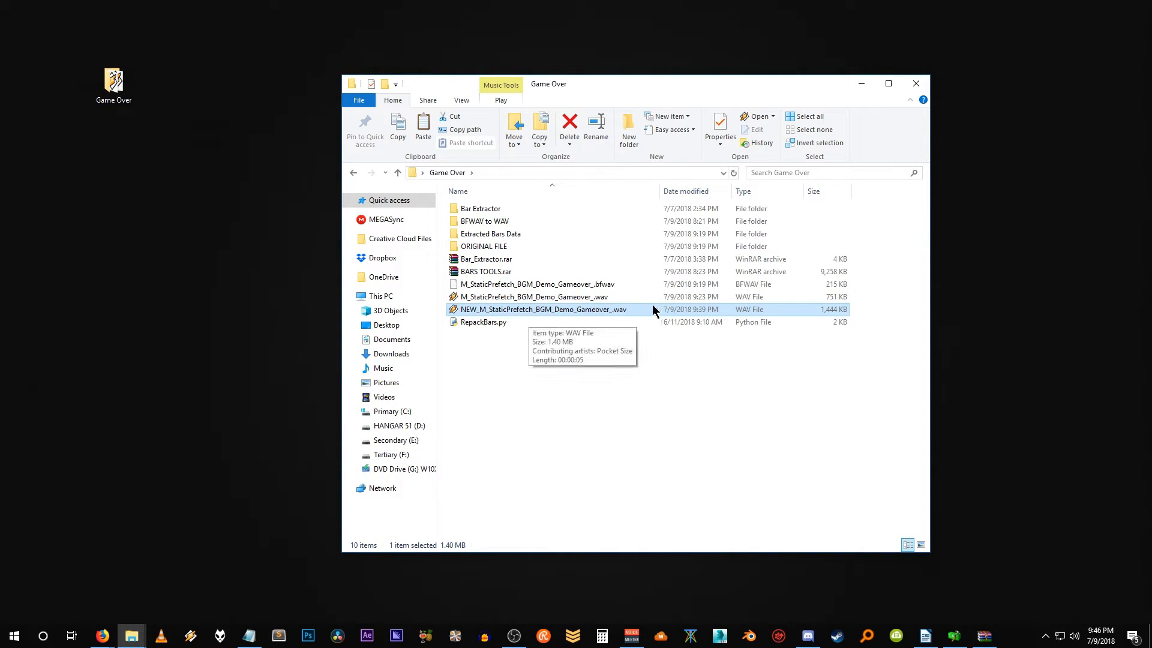
{"action": "left_click", "coordinate": [528, 298]}
{"action": "left_click", "coordinate": [459, 308]}
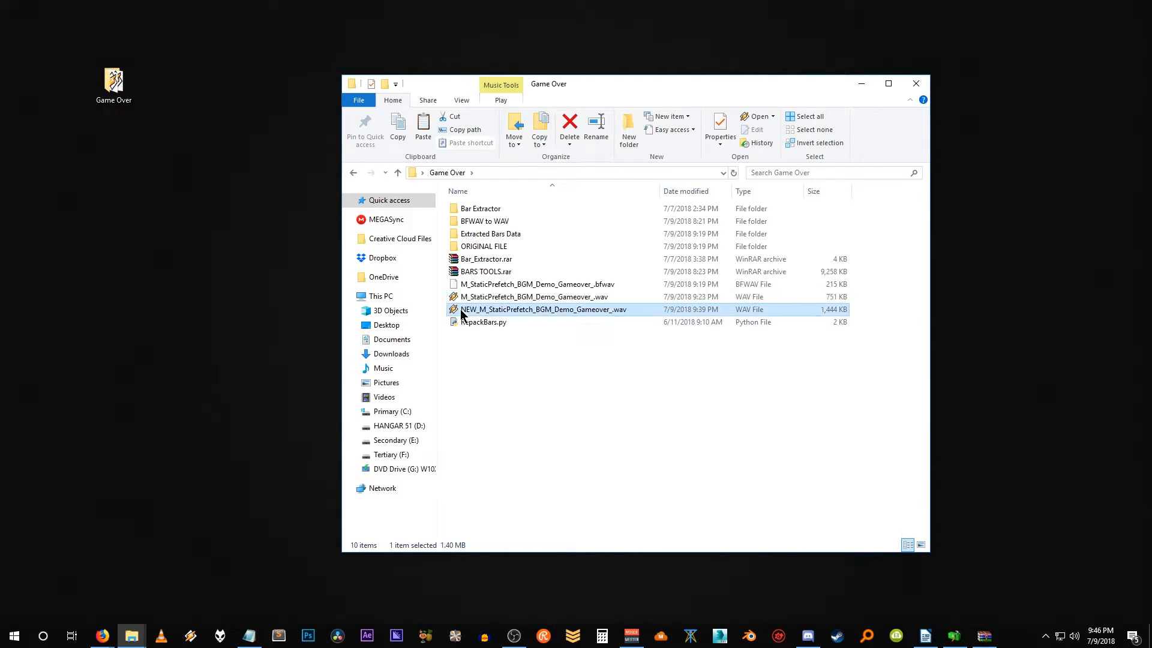
{"action": "left_click", "coordinate": [462, 299]}
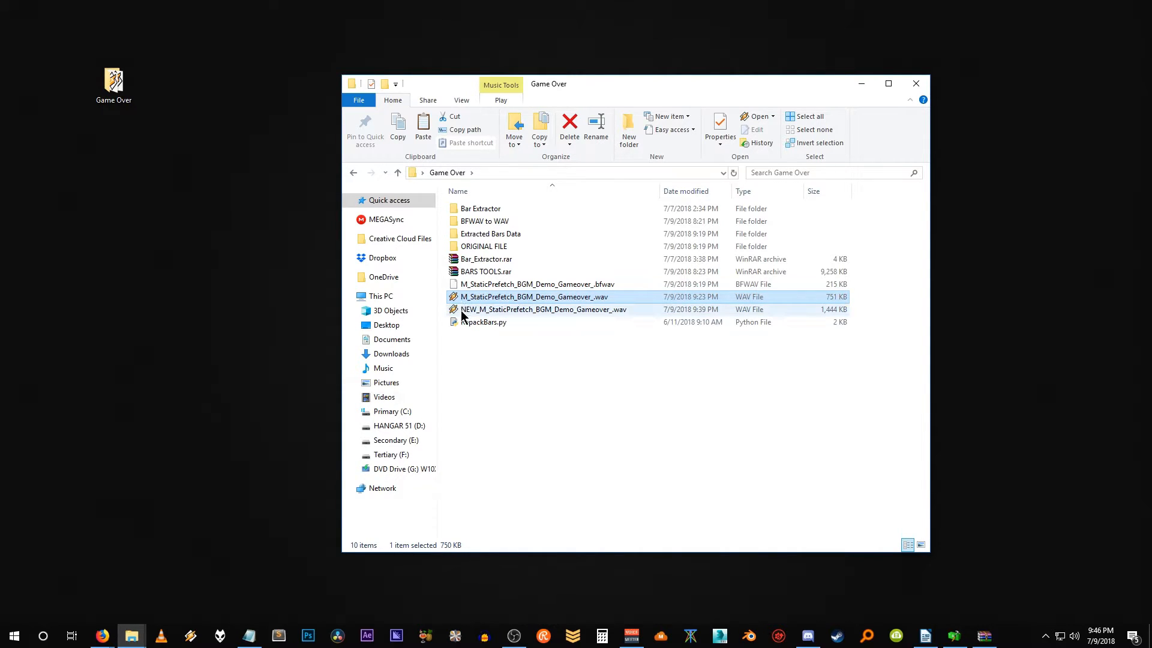
{"action": "left_click", "coordinate": [461, 311]}
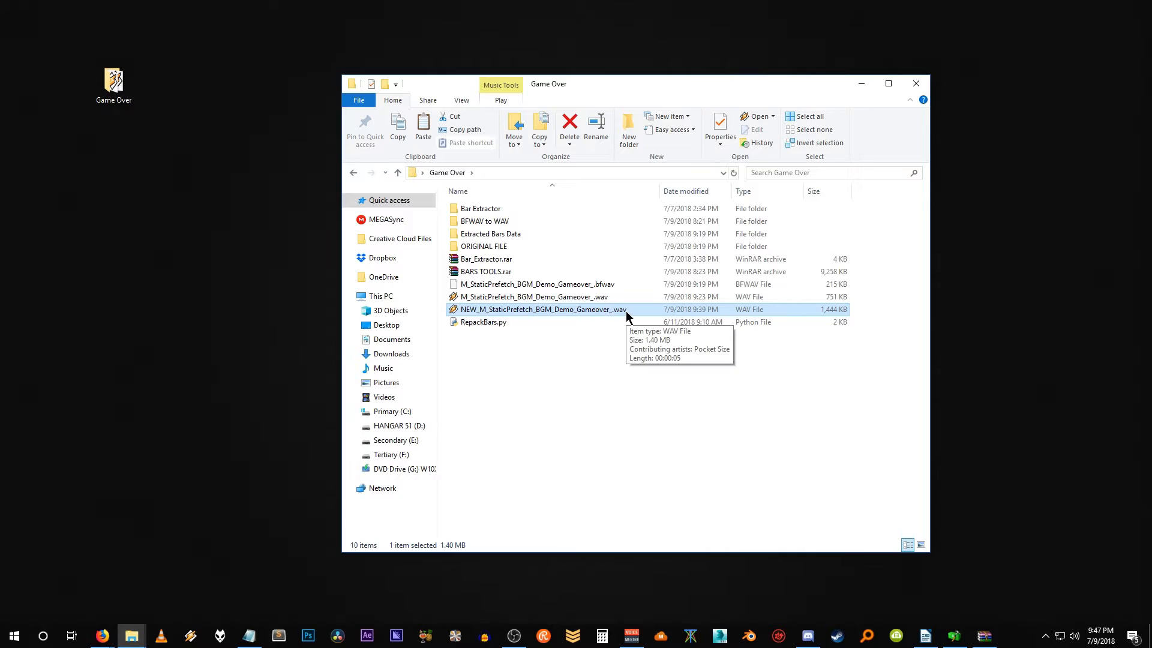
{"action": "left_click", "coordinate": [612, 287]}
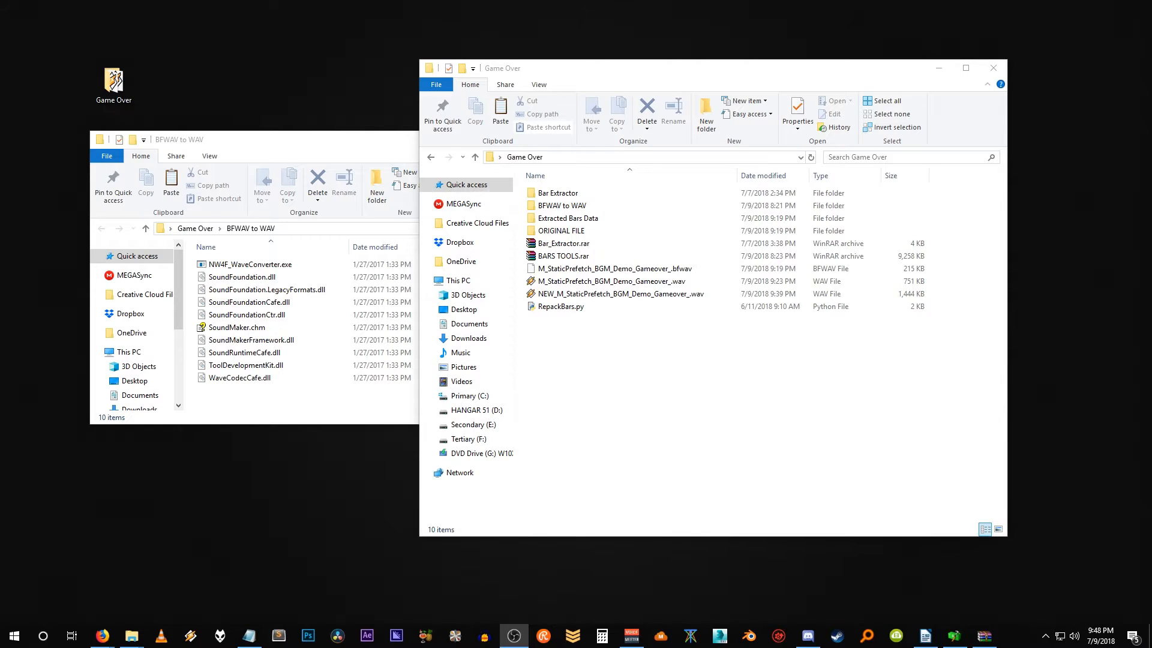
Convert NEW_M_StaticPrefetch_BGM_Demo_Gameover_.wav to BFWAV with NW4F_WaveConverter.exe, and widen the Name column of the Game Over folder
{"action": "left_click", "coordinate": [612, 297]}
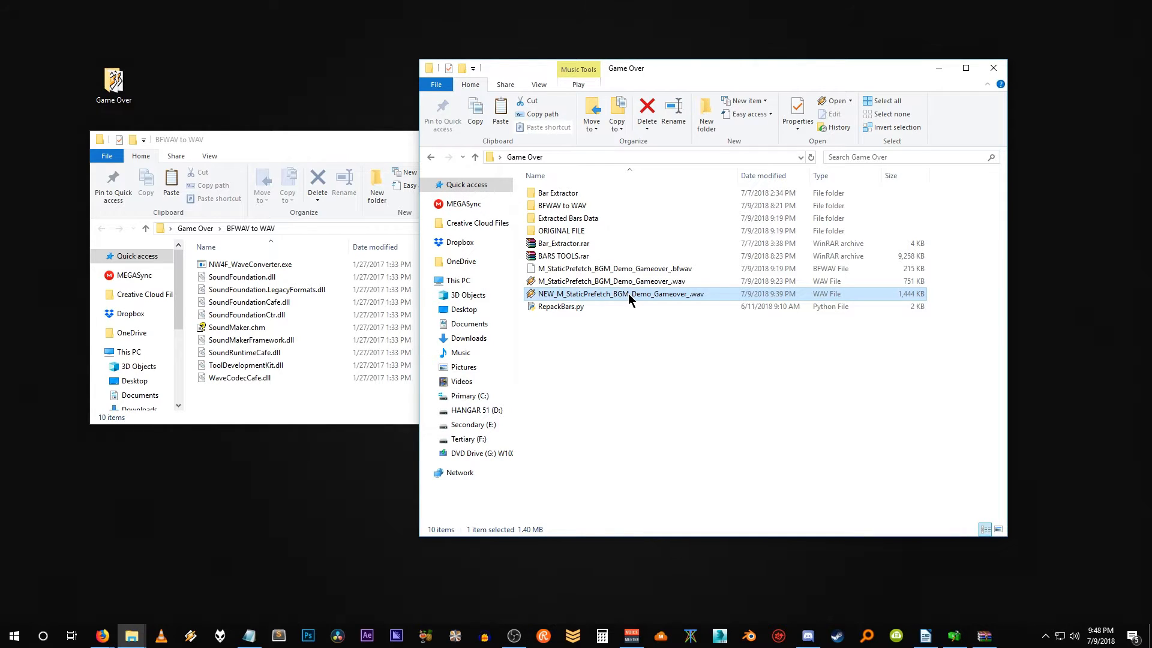
{"action": "left_click_drag", "start_coordinate": [641, 297], "coordinate": [227, 273]}
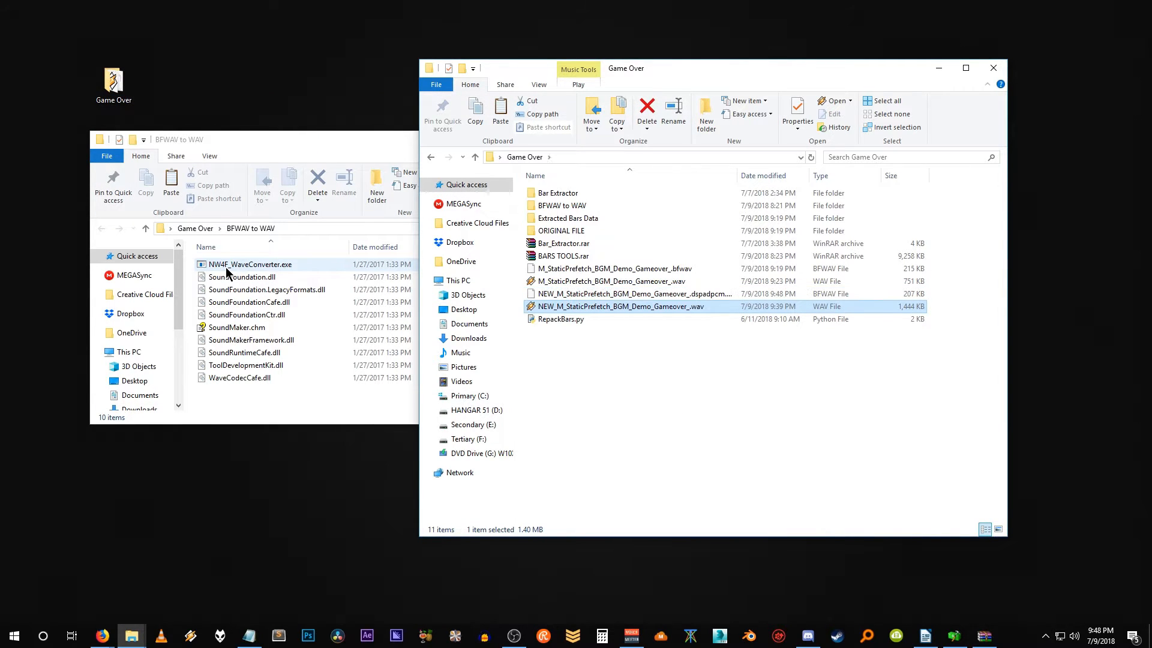
{"action": "left_click_drag", "start_coordinate": [738, 173], "coordinate": [836, 172]}
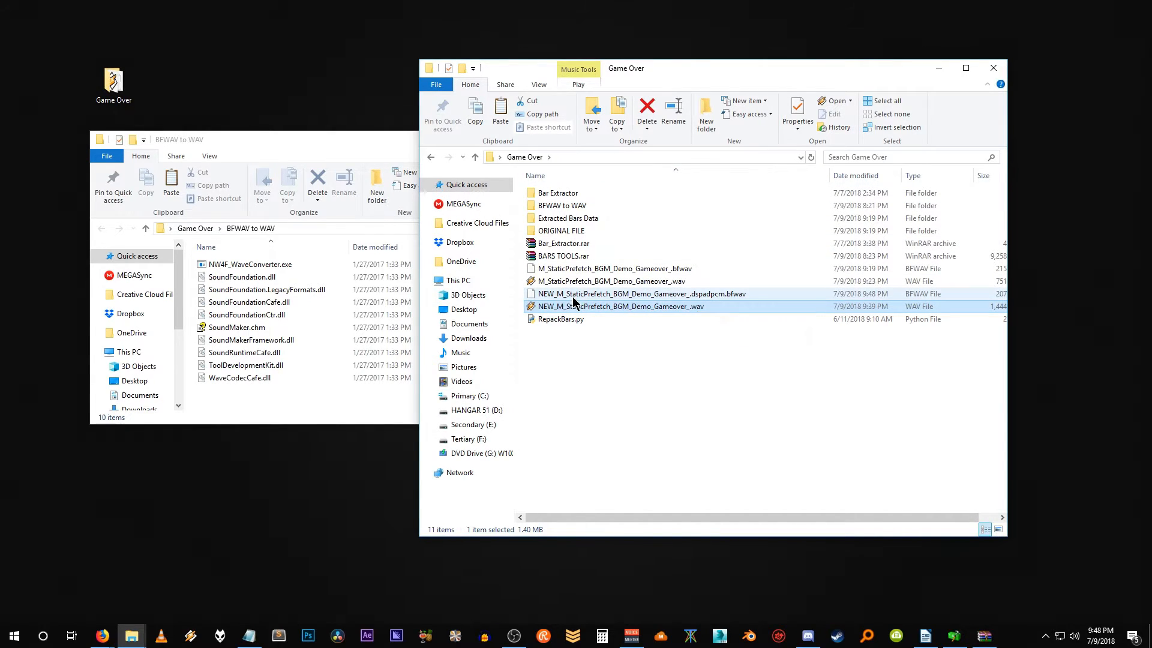
Rename the converted BFWAV as NEW_M_StaticPrefetch_BGM_Demo_Gameover_.bfwav, removing dspadpcm from its name
{"action": "left_click", "coordinate": [694, 298]}
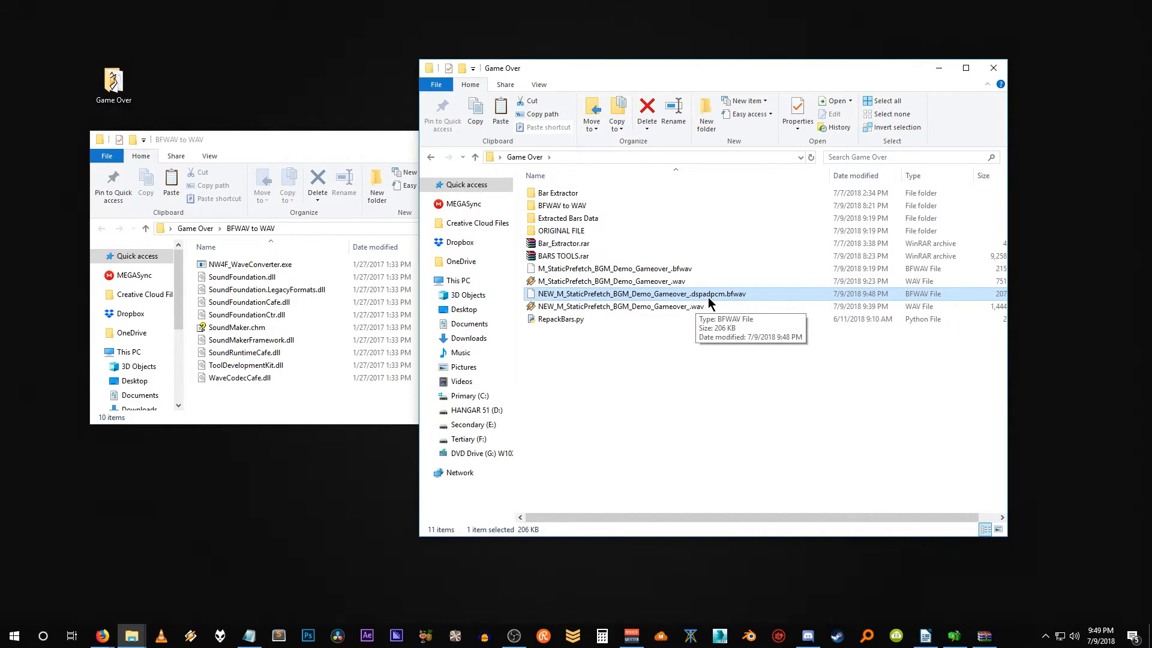
{"action": "key", "text": "F2"}
{"action": "key", "text": "Right"}
{"action": "key", "text": "BackSpace"}
{"action": "key", "text": "BackSpace"}
{"action": "key", "text": "BackSpace"}
{"action": "key", "text": "BackSpace"}
{"action": "key", "text": "BackSpace"}
{"action": "key", "text": "BackSpace"}
{"action": "key", "text": "BackSpace"}
{"action": "key", "text": "BackSpace"}
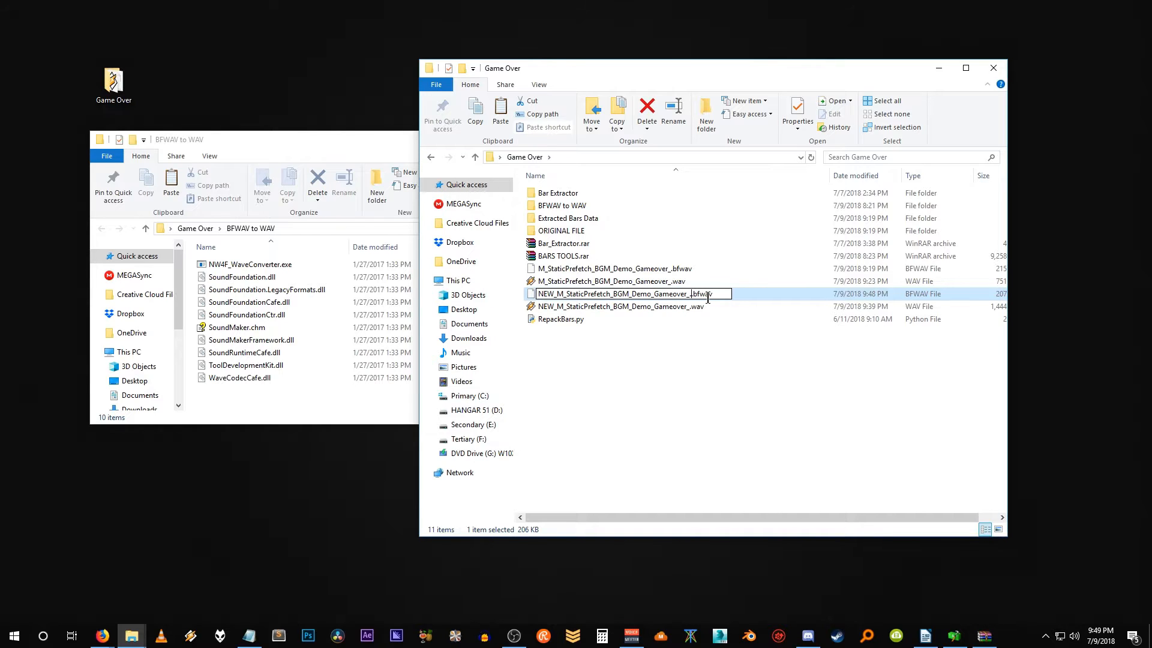
{"action": "key", "text": "BackSpace"}
{"action": "key", "text": "Return"}
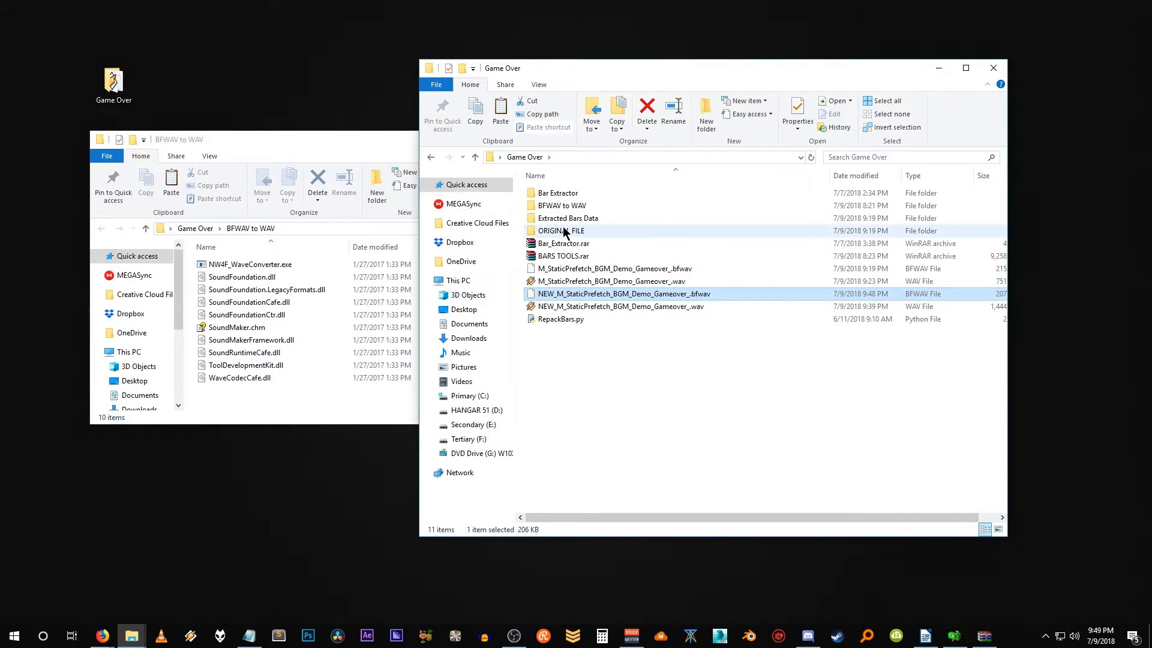
Duplicate the Extracted Bars Data folder within the Game Over folder
{"action": "left_click", "coordinate": [552, 221]}
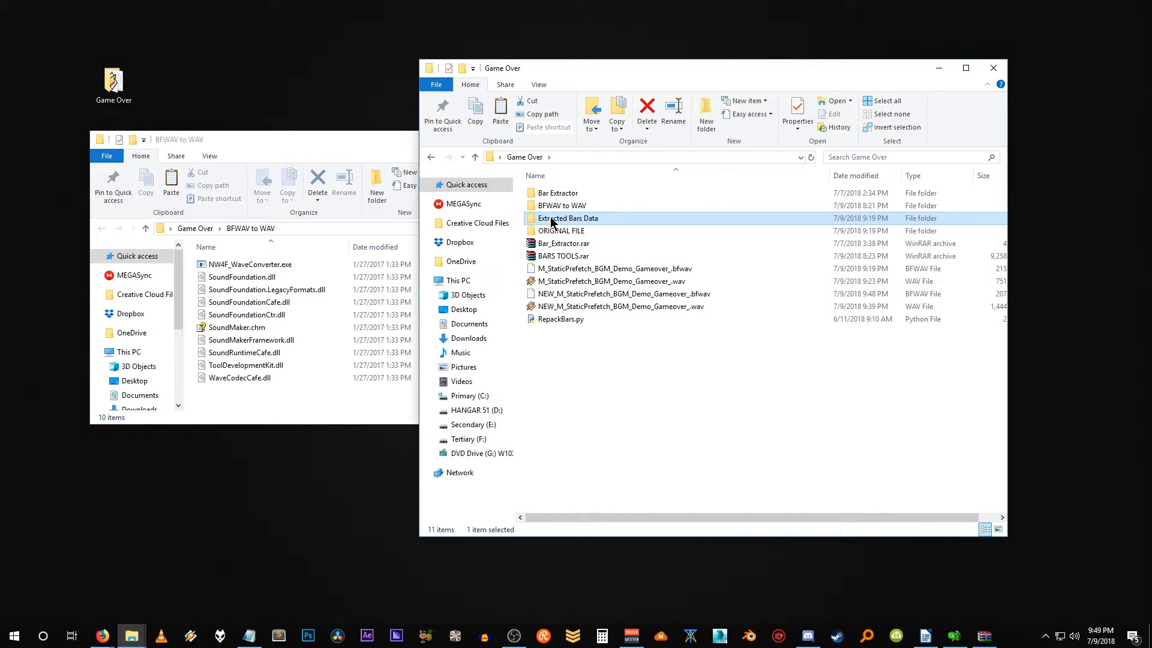
{"action": "key", "text": "ctrl+c"}
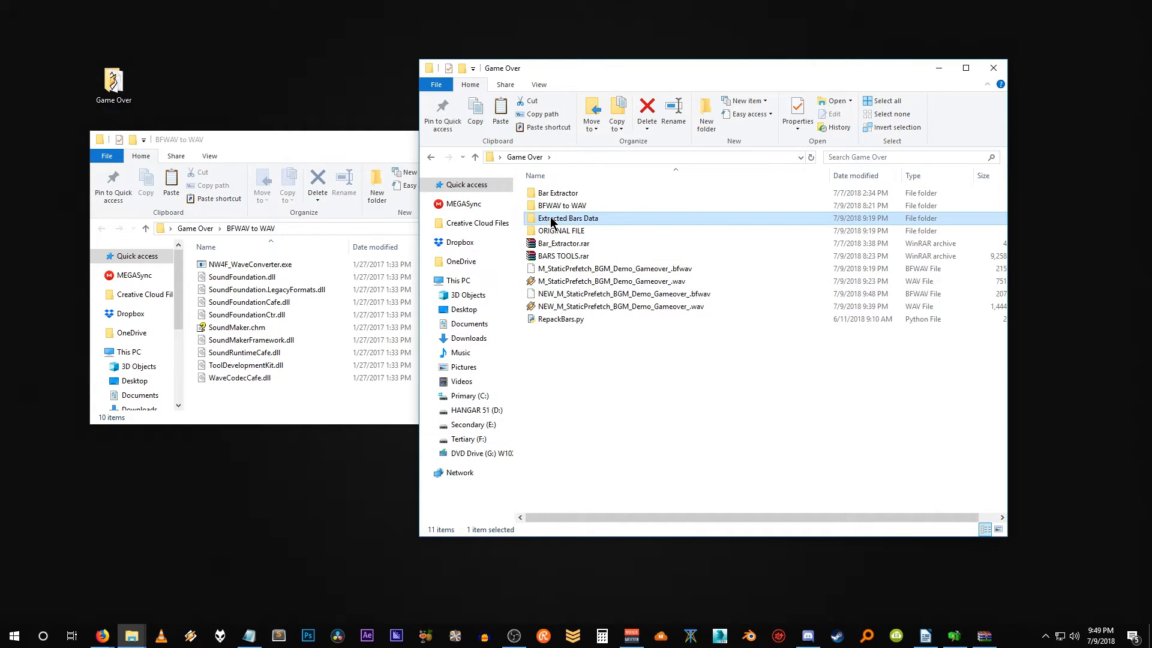
{"action": "key", "text": "ctrl+v"}
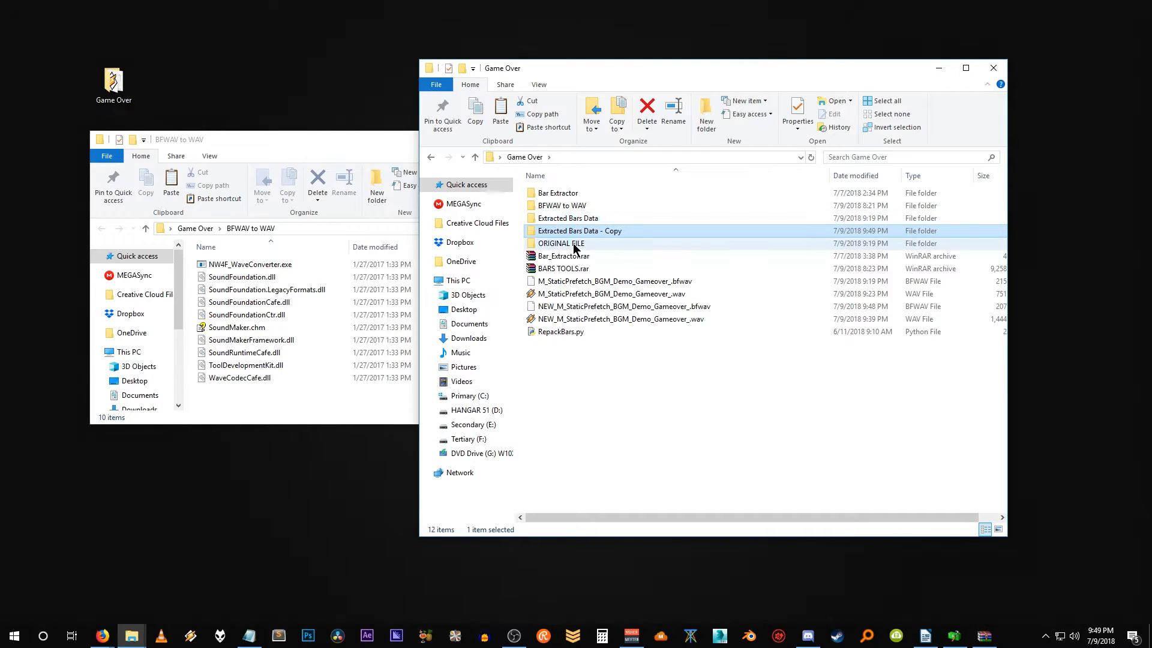
Rename the duplicated Extracted Bars Data folder as Bars Data For Injection
{"action": "key", "text": "F2"}
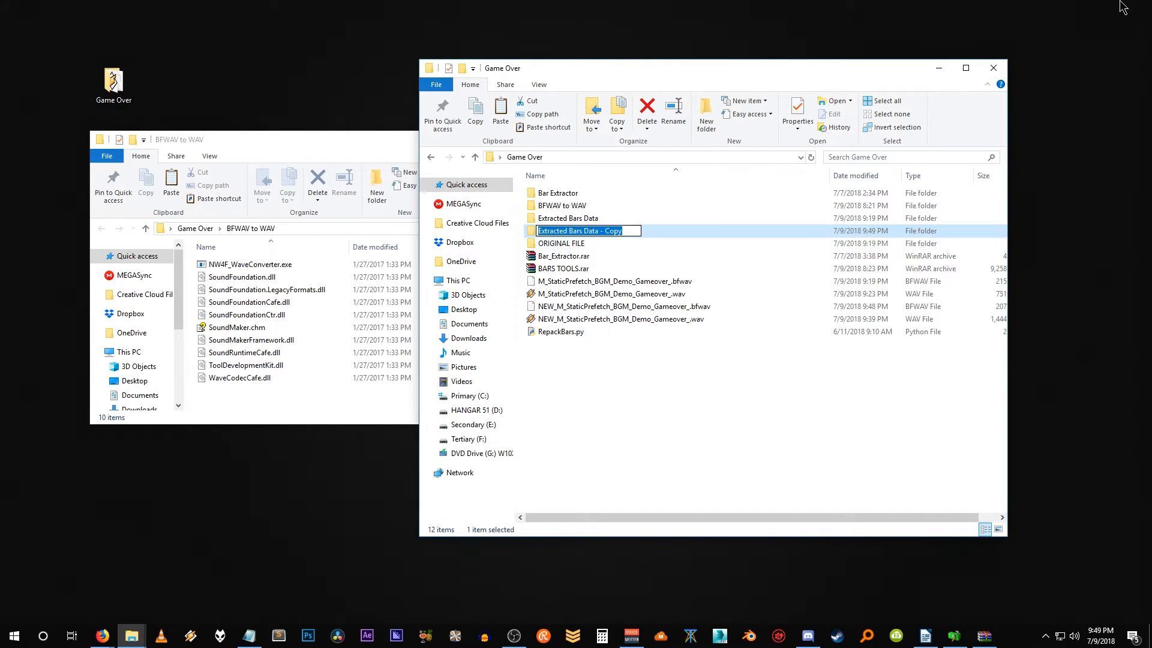
{"action": "key", "text": "End"}
{"action": "key", "text": "BackSpace"}
{"action": "key", "text": "BackSpace"}
{"action": "key", "text": "BackSpace"}
{"action": "key", "text": "BackSpace"}
{"action": "key", "text": "BackSpace"}
{"action": "key", "text": "BackSpace"}
{"action": "key", "text": "BackSpace"}
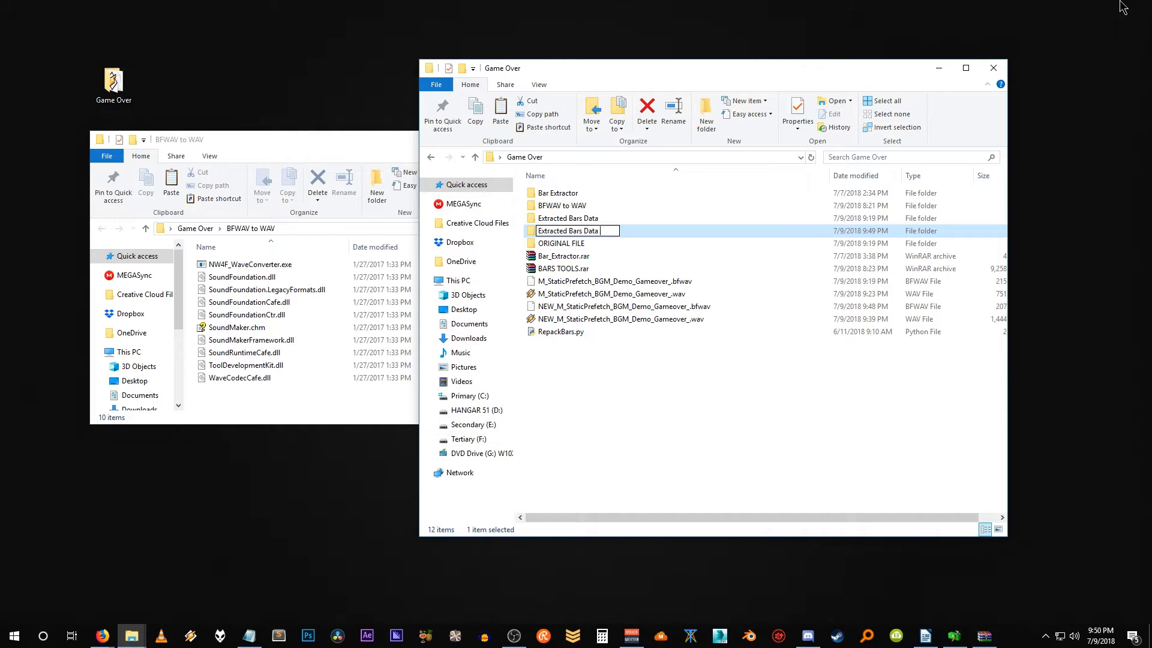
{"action": "type", "text": "For Injection"}
{"action": "key", "text": "Left"}
{"action": "key", "text": "Left"}
{"action": "key", "text": "Left"}
{"action": "key", "text": "Left"}
{"action": "key", "text": "Left"}
{"action": "key", "text": "Left"}
{"action": "key", "text": "Left"}
{"action": "key", "text": "BackSpace"}
{"action": "key", "text": "BackSpace"}
{"action": "key", "text": "BackSpace"}
{"action": "key", "text": "BackSpace"}
{"action": "key", "text": "BackSpace"}
{"action": "key", "text": "BackSpace"}
{"action": "key", "text": "BackSpace"}
{"action": "key", "text": "Return"}
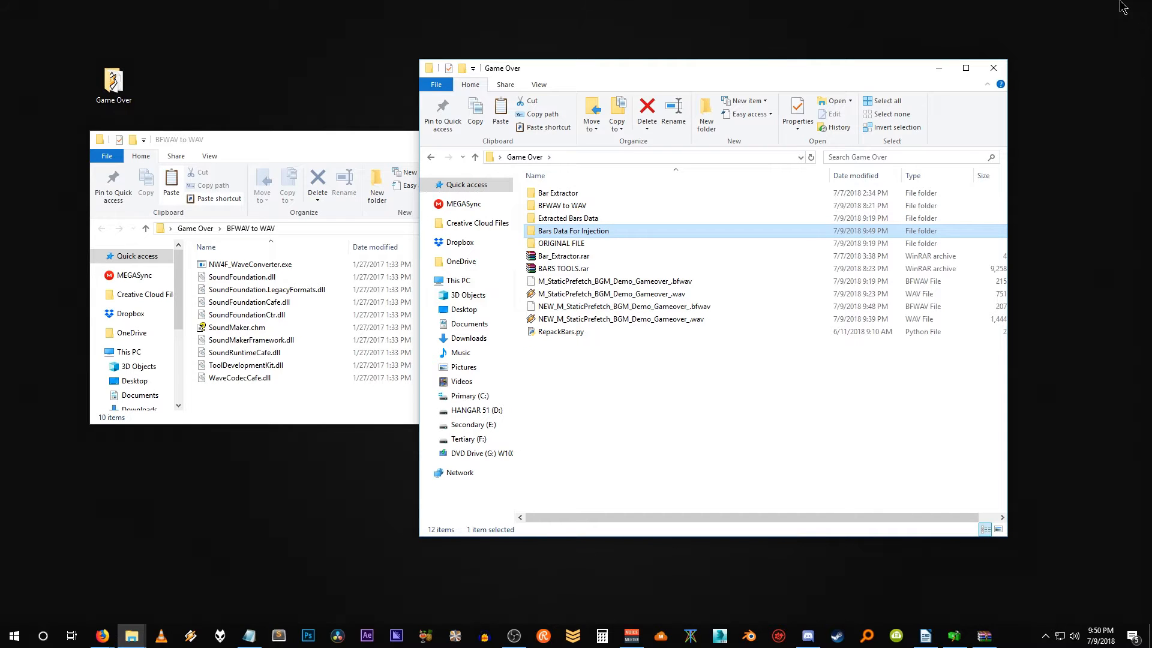
Show the Bars Data For Injection folder as large thumbnails and delete M_StaticPrefetch_BGM_Demo_Gameover_.bfwav from it
{"action": "double_click", "coordinate": [571, 233]}
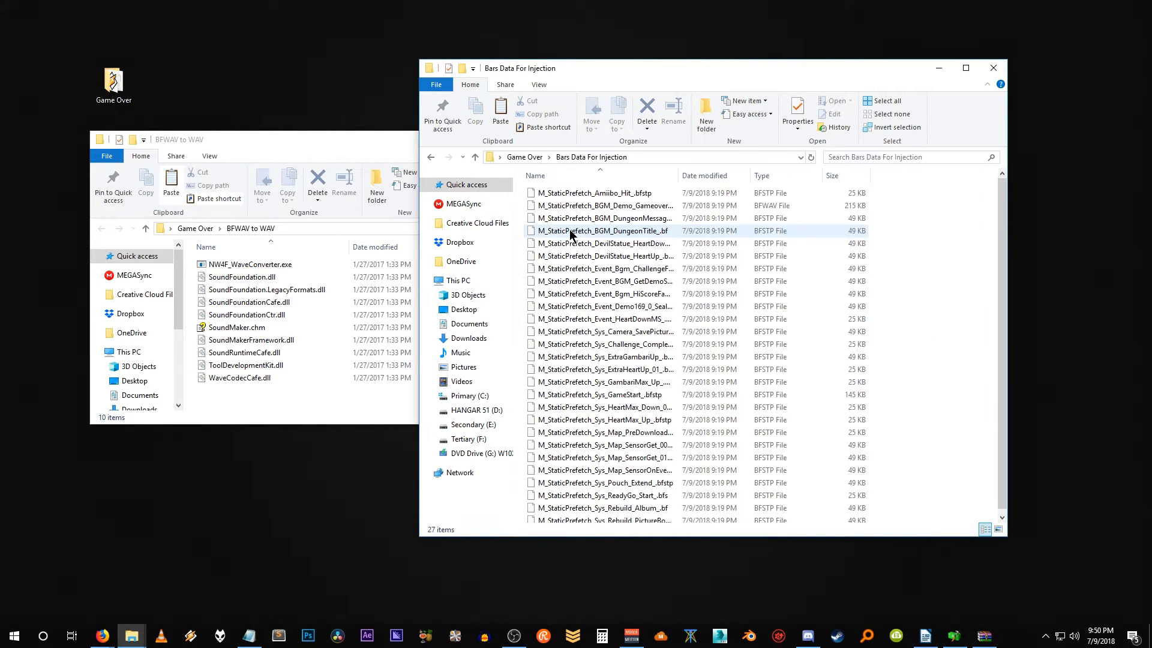
{"action": "left_click", "coordinate": [998, 530]}
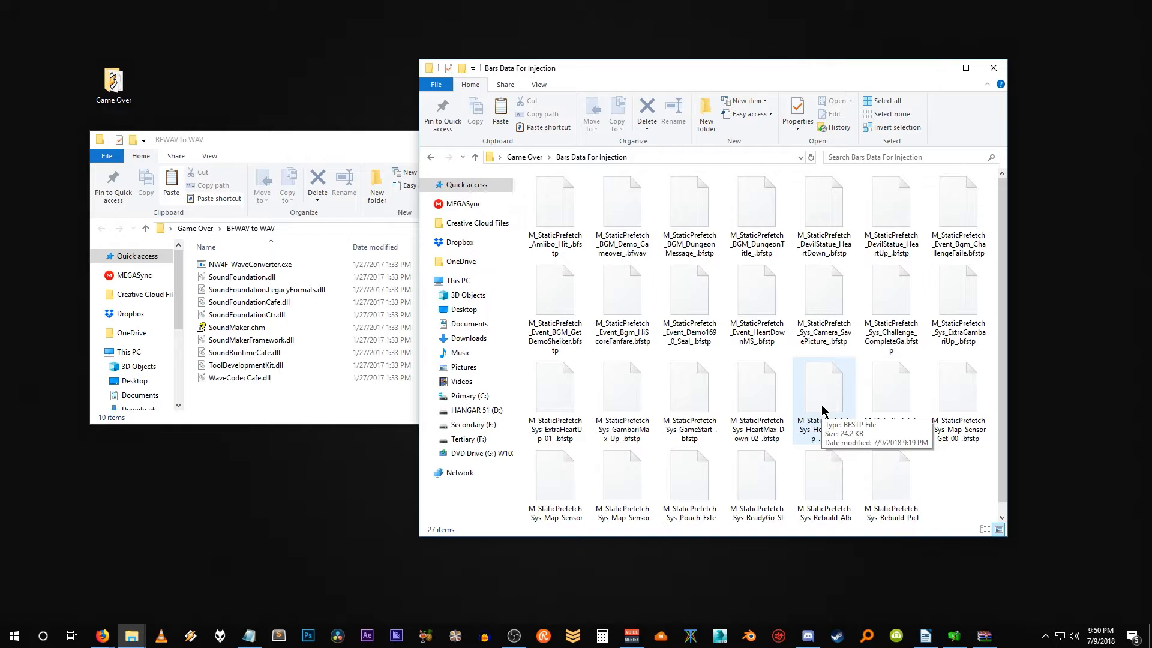
{"action": "left_click", "coordinate": [633, 251]}
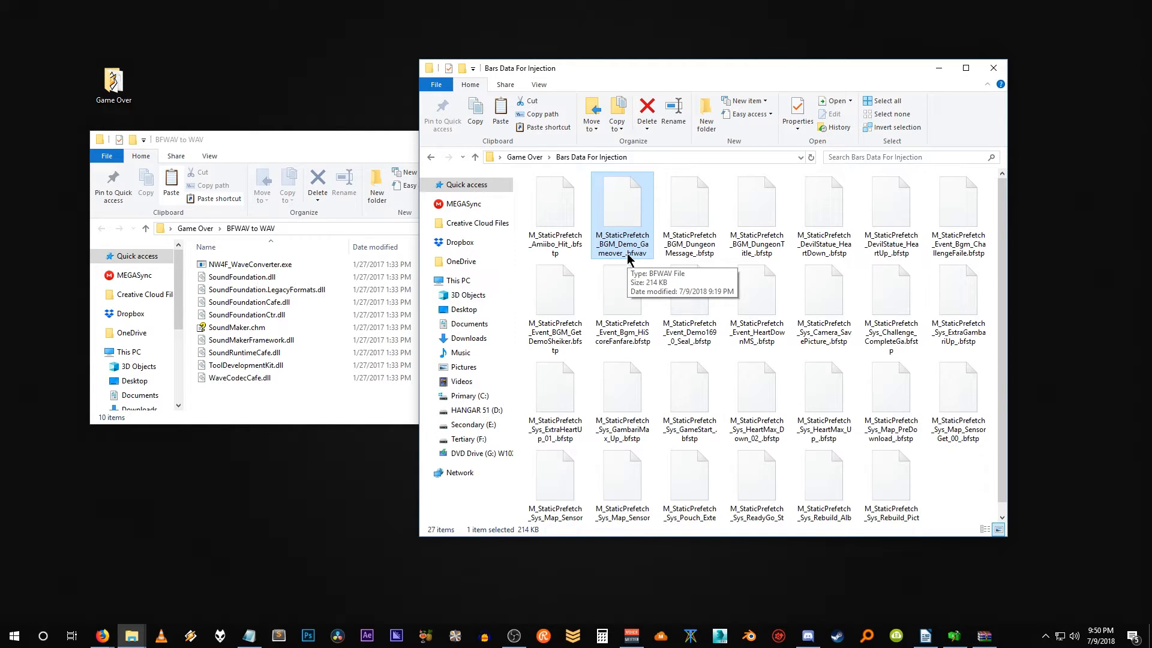
{"action": "key", "text": "Delete"}
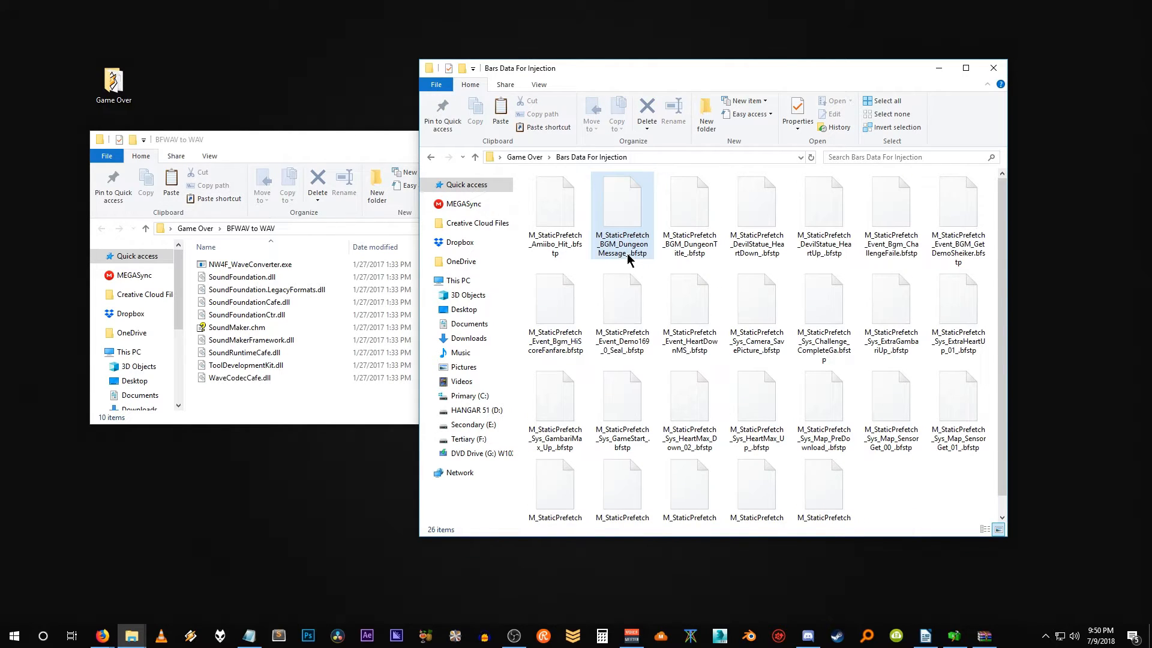
Copy NEW_M_StaticPrefetch_BGM_Demo_Gameover_.bfwav from the Game Over folder into the Extracted Bars Data folder
{"action": "key", "text": "alt+Up"}
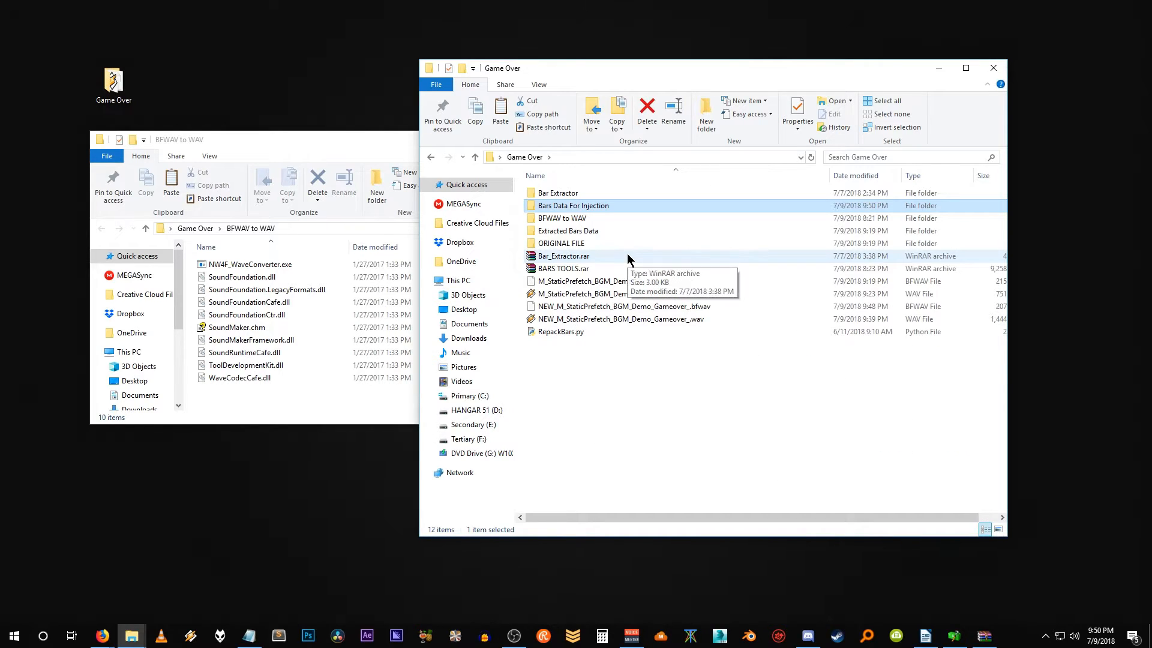
{"action": "left_click", "coordinate": [567, 307]}
{"action": "left_click_drag", "start_coordinate": [590, 520], "coordinate": [695, 520]}
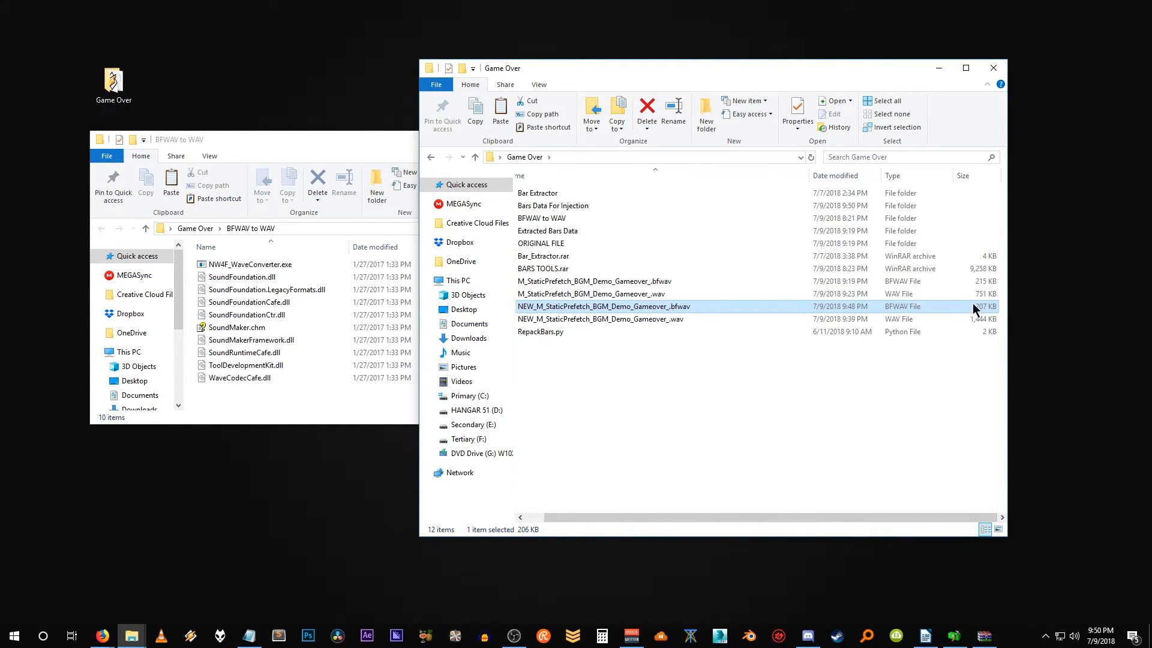
{"action": "left_click_drag", "start_coordinate": [656, 517], "coordinate": [557, 517]}
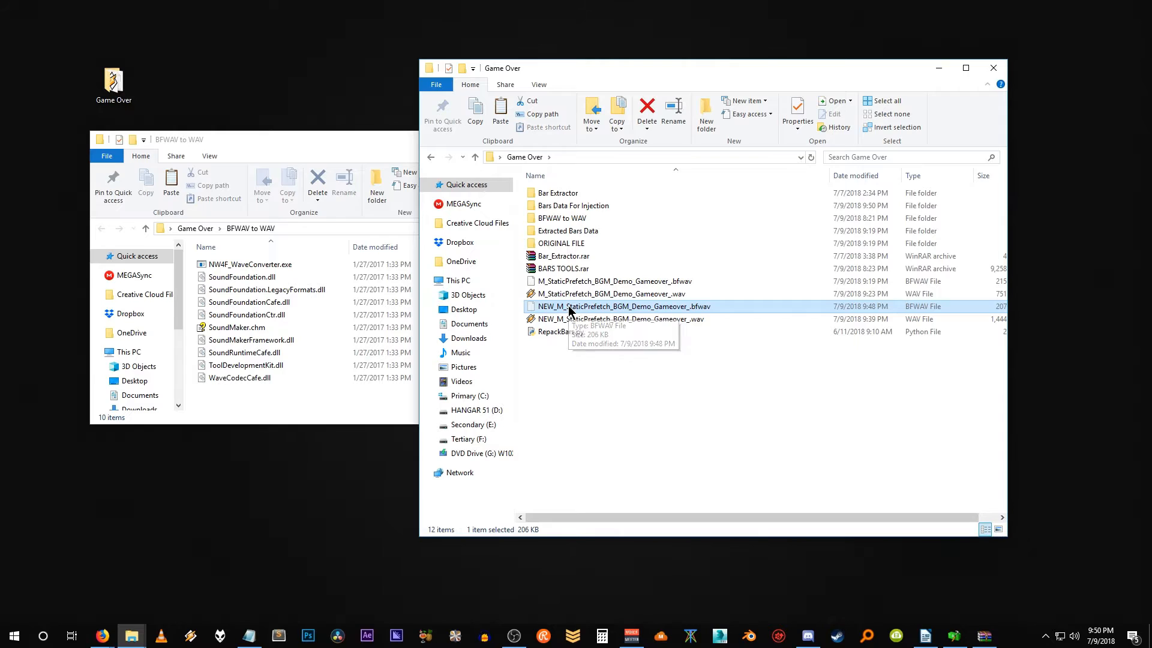
{"action": "double_click", "coordinate": [553, 235]}
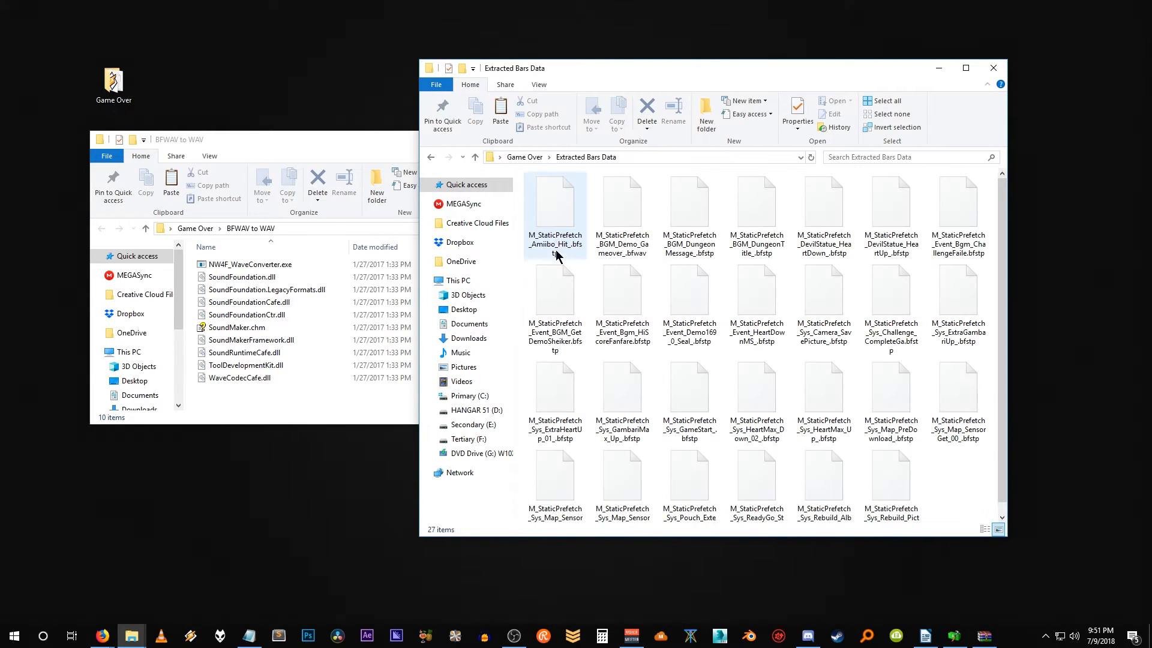
{"action": "key", "text": "ctrl+v"}
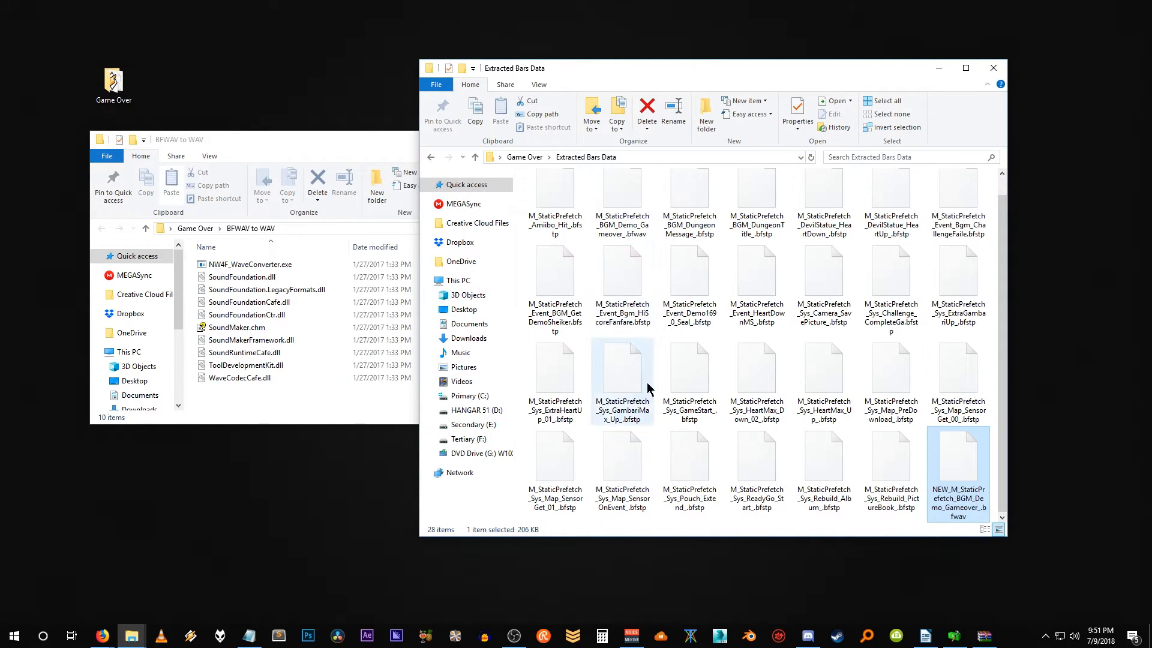
Rename the pasted BFWAV by removing the NEW_ prefix, accepting the numbered name M_StaticPrefetch_BGM_Demo_Gameover_ (2).bfwav
{"action": "left_click", "coordinate": [950, 495]}
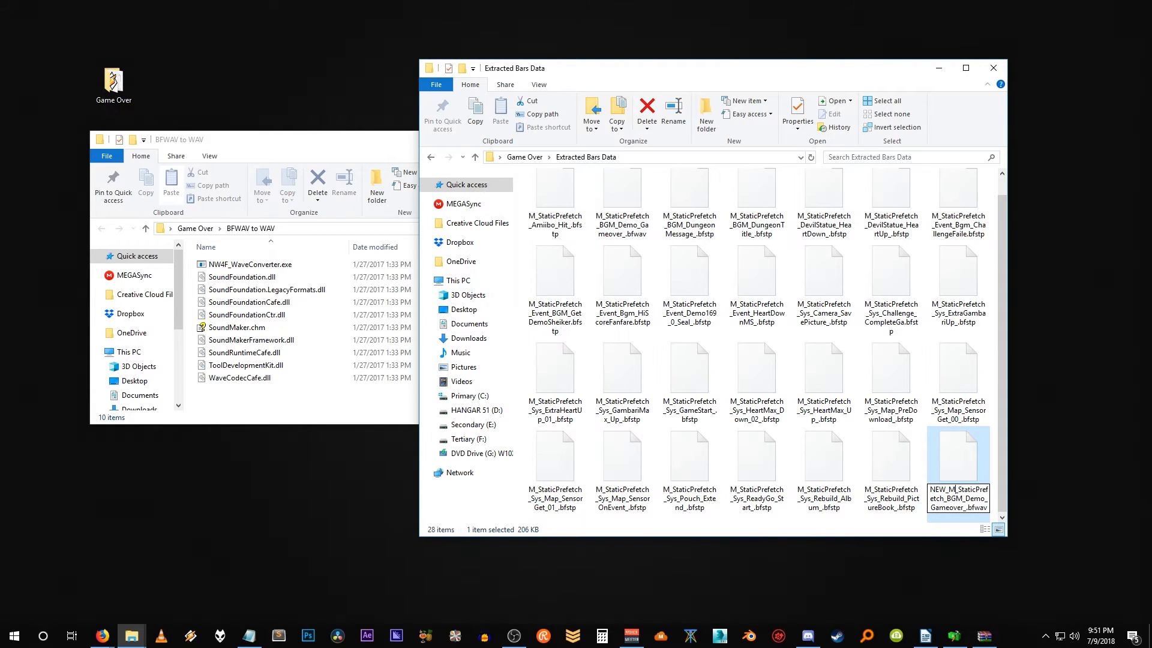
{"action": "key", "text": "BackSpace"}
{"action": "key", "text": "BackSpace"}
{"action": "key", "text": "BackSpace"}
{"action": "key", "text": "BackSpace"}
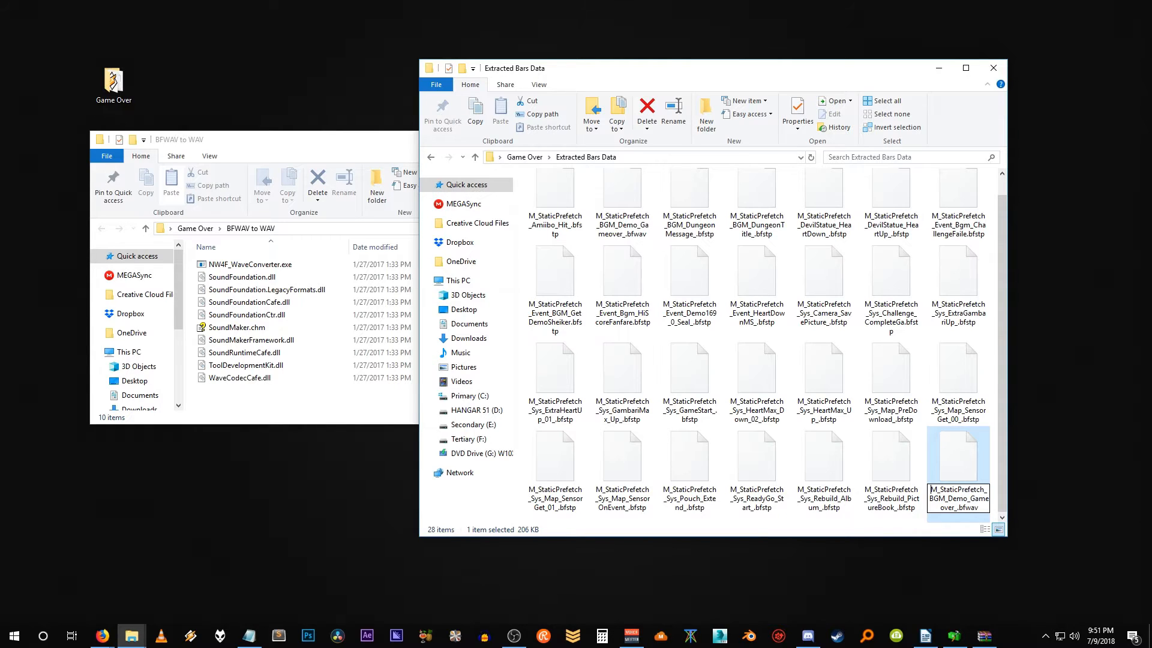
{"action": "key", "text": "Return"}
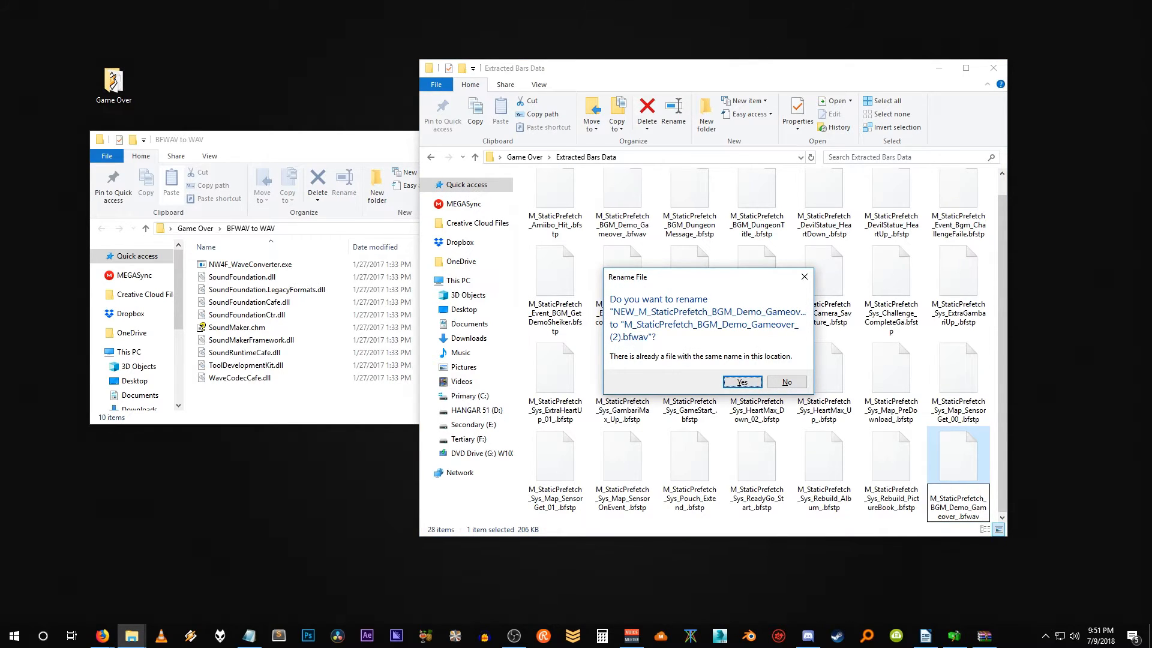
{"action": "key", "text": "Return"}
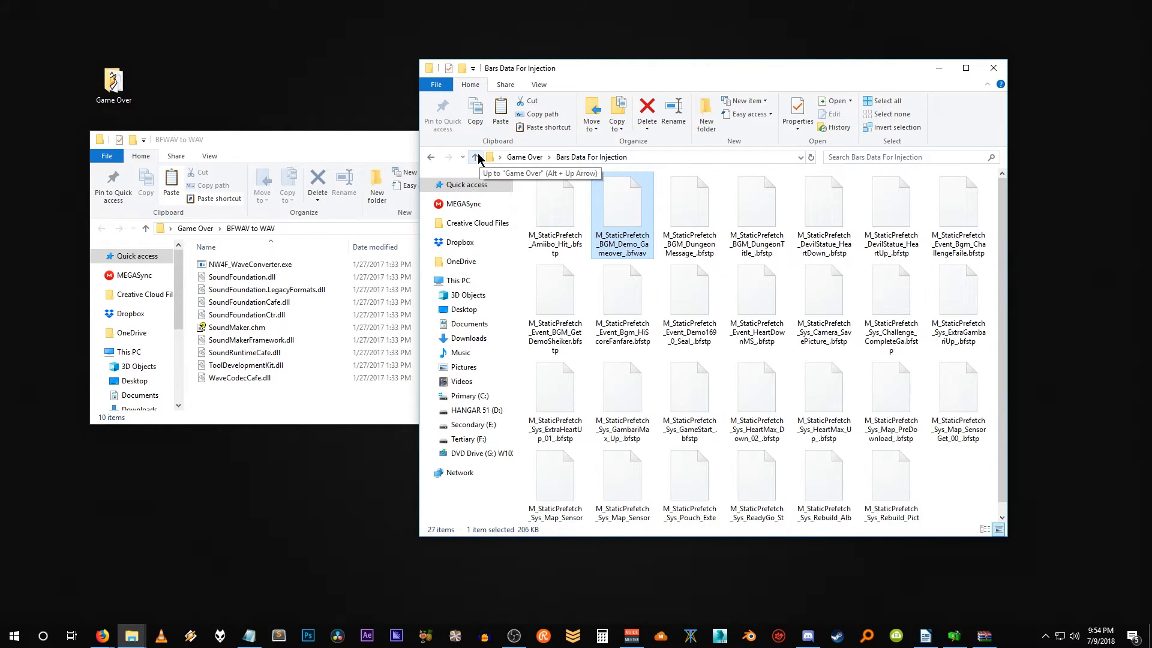
Go back to the Game Over folder, close the BFWAV to WAV window, and move the Game Over window nearer the desktop's centre
{"action": "left_click", "coordinate": [476, 157]}
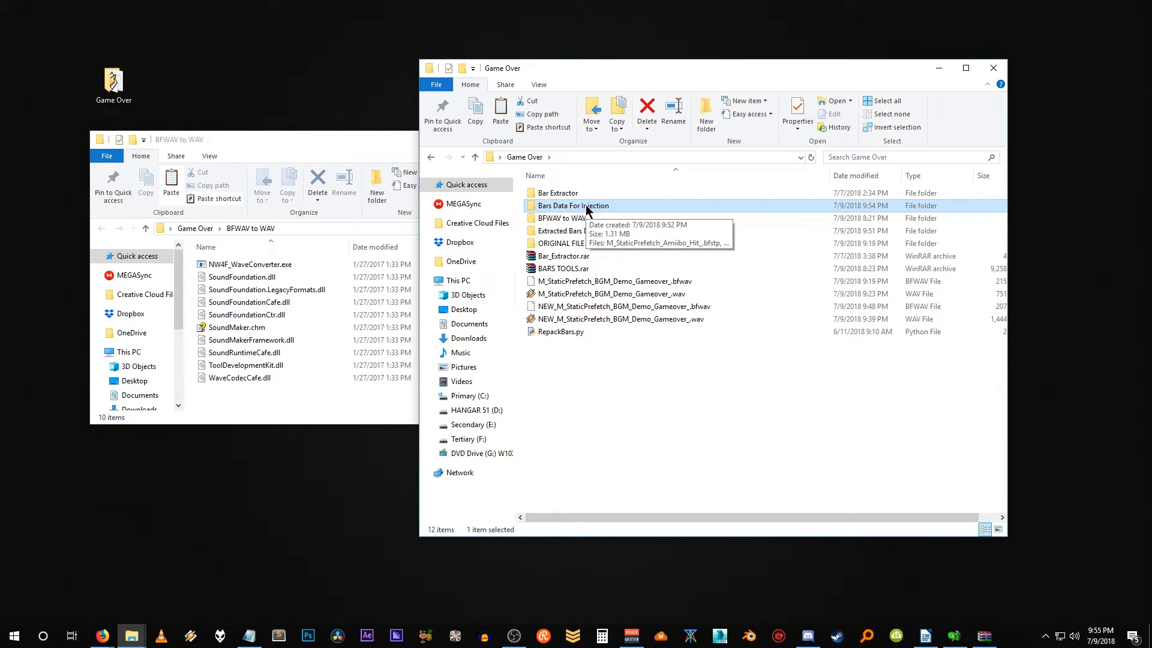
{"action": "key", "text": "alt+Tab"}
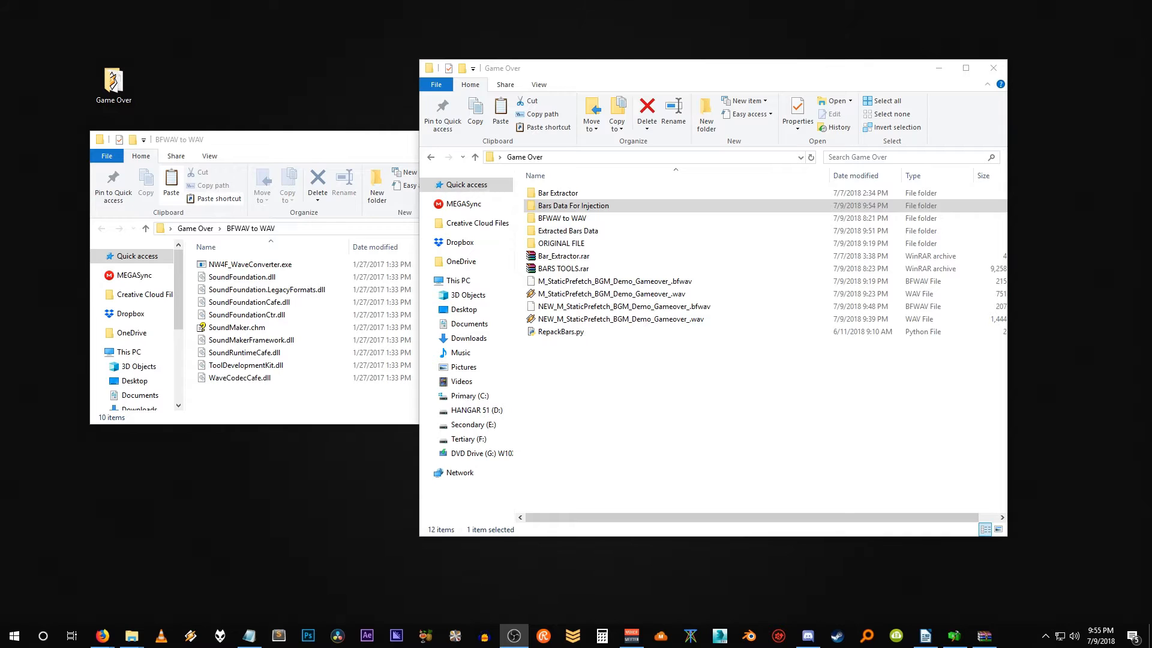
{"action": "left_click_drag", "start_coordinate": [357, 140], "coordinate": [315, 199]}
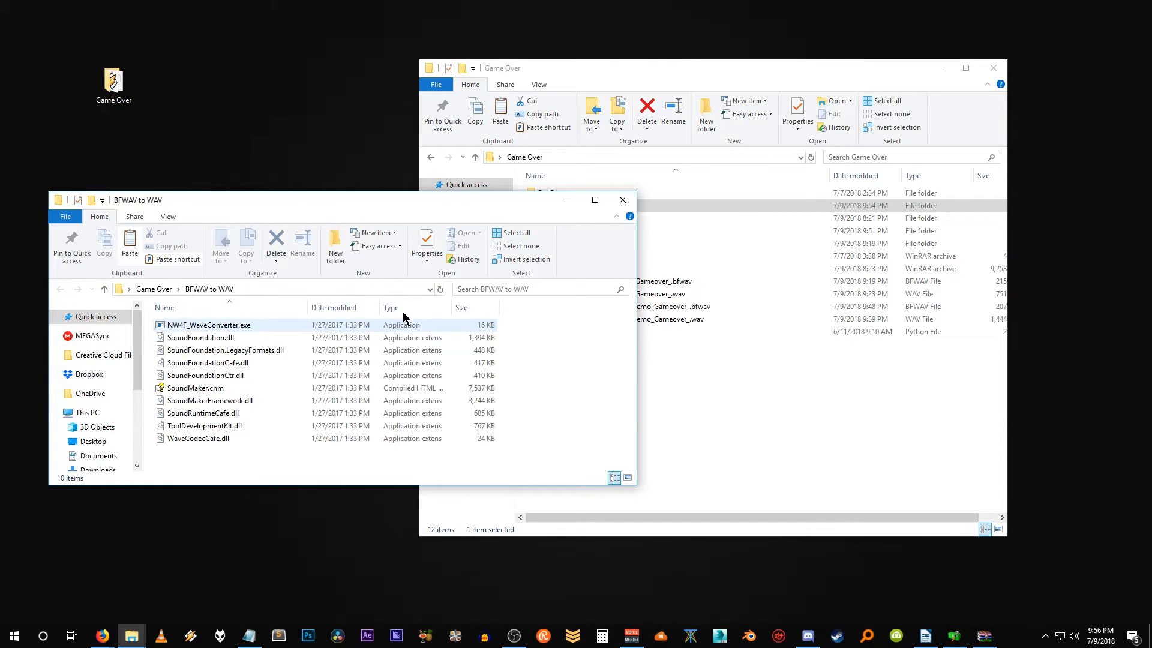
{"action": "left_click", "coordinate": [621, 202]}
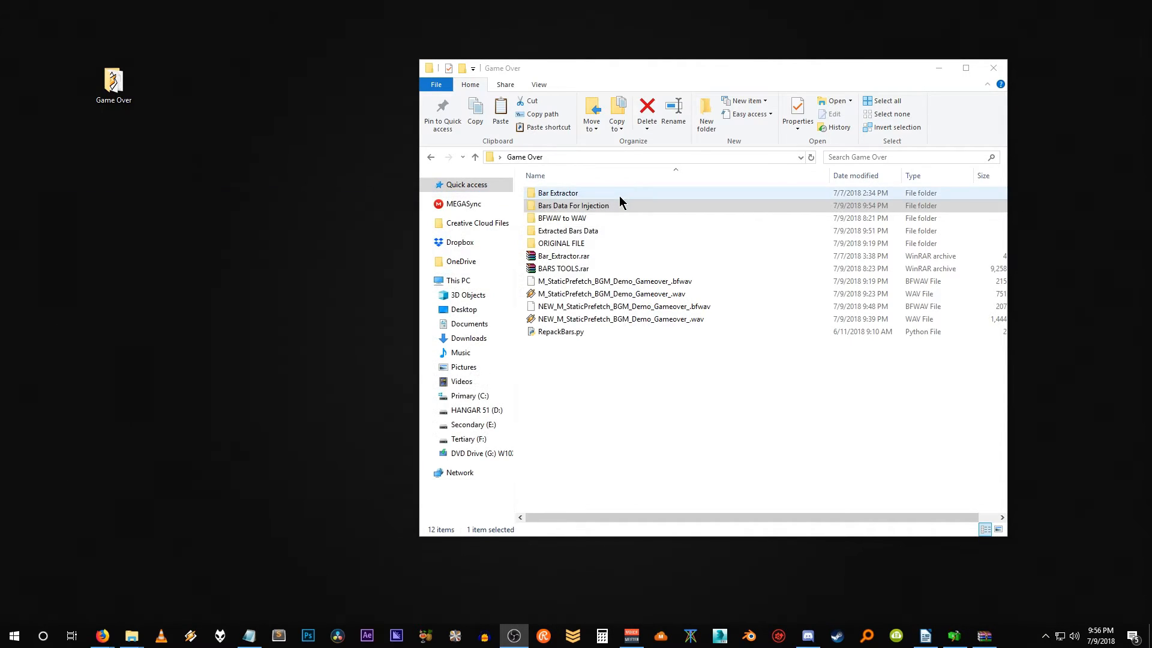
{"action": "left_click_drag", "start_coordinate": [635, 70], "coordinate": [495, 73]}
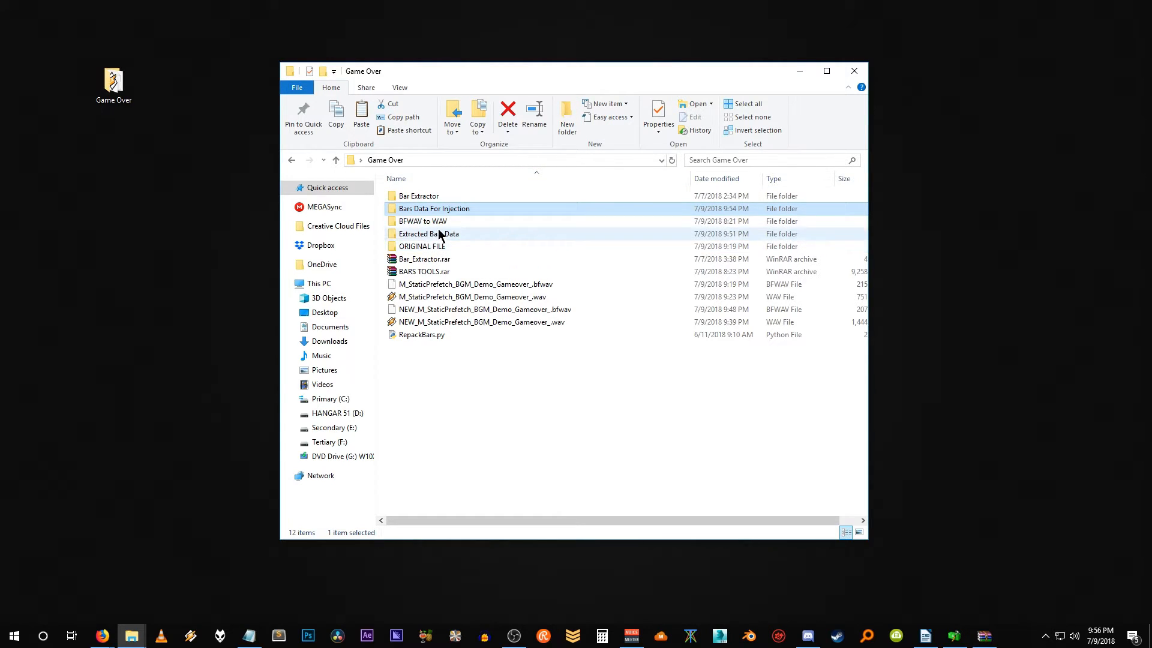
Check the Bars Data For Injection folder, and create a folder named Bar Injector in the Game Over folder
{"action": "left_click", "coordinate": [437, 237]}
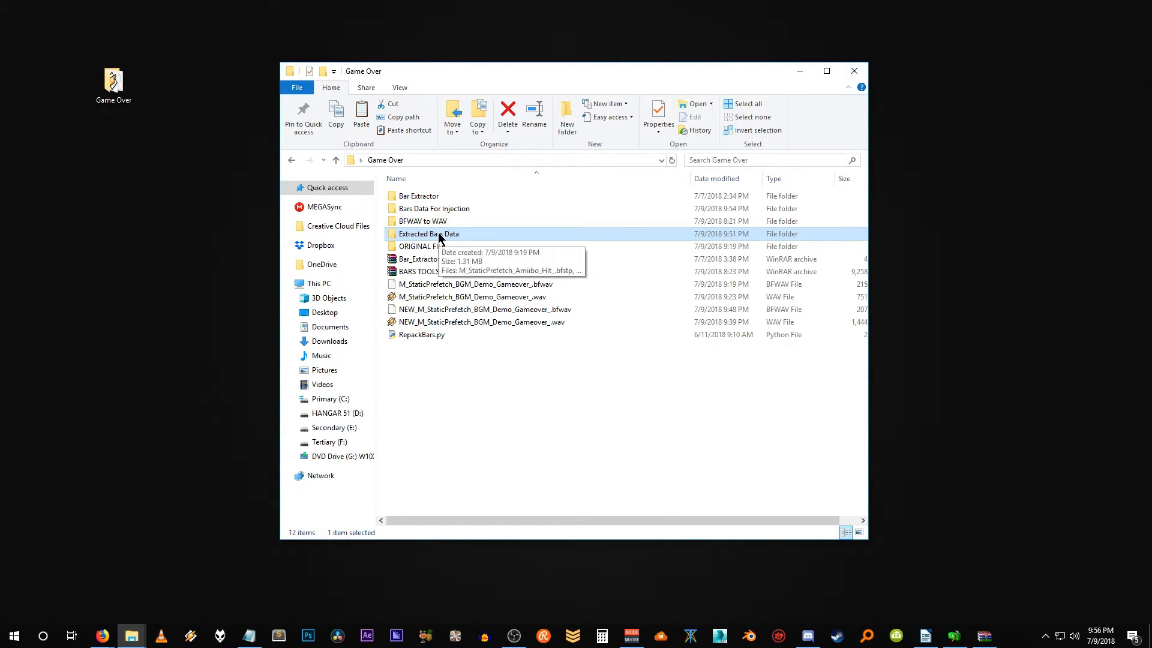
{"action": "double_click", "coordinate": [442, 210]}
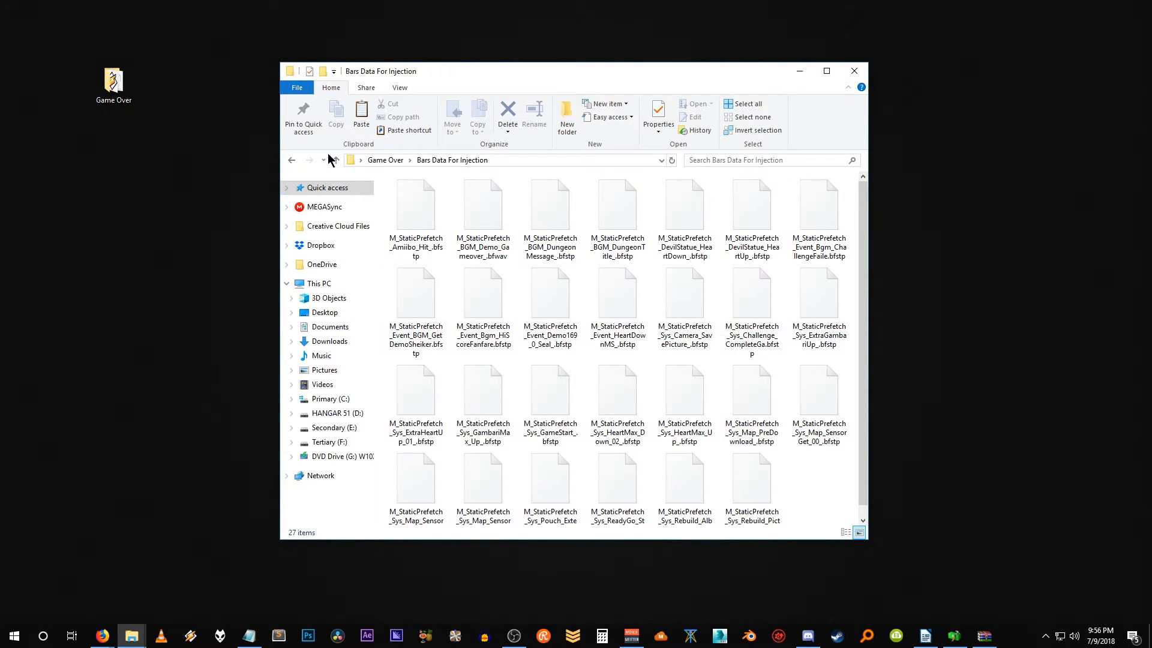
{"action": "left_click", "coordinate": [336, 159]}
{"action": "right_click", "coordinate": [390, 376]}
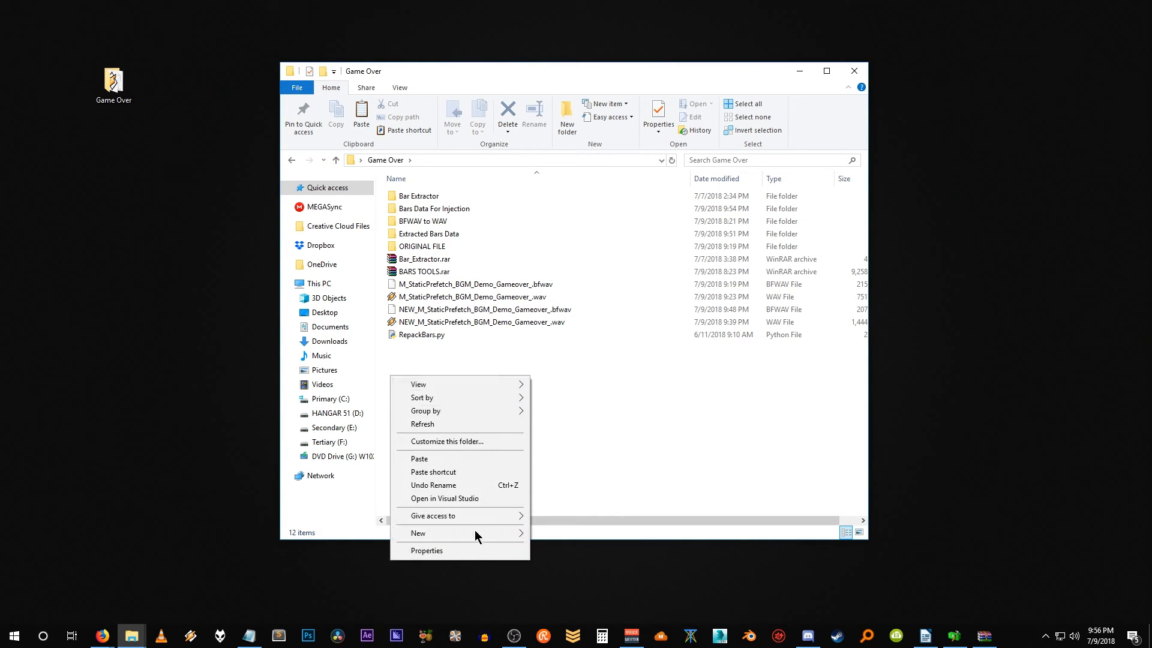
{"action": "mouse_move", "coordinate": [477, 532]}
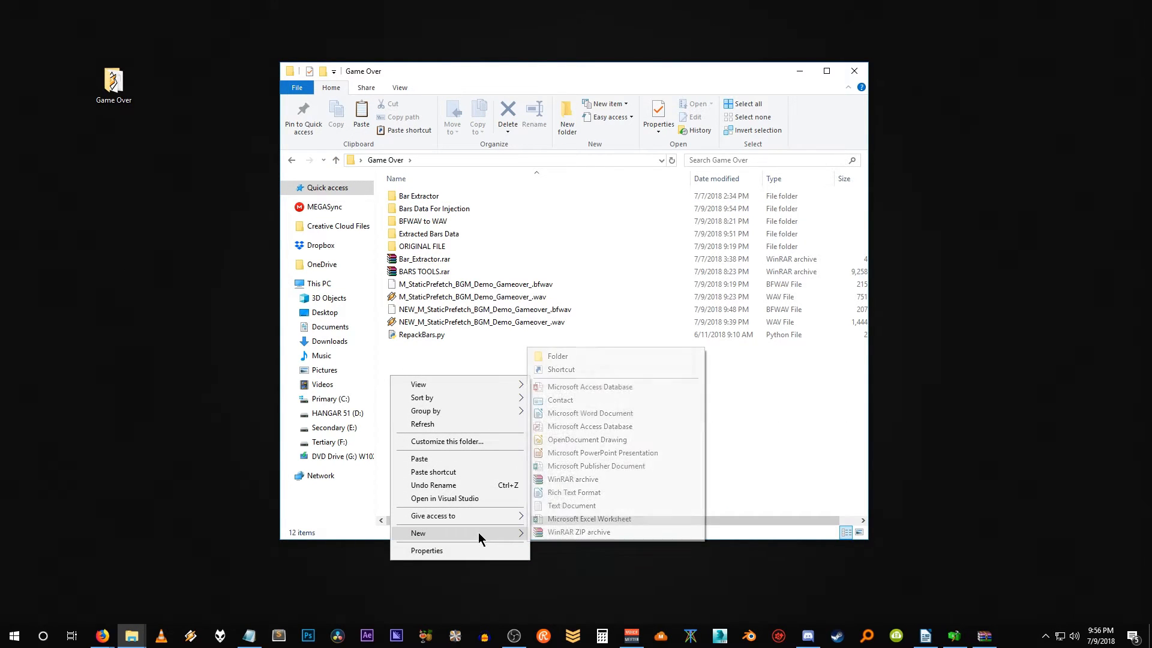
{"action": "left_click", "coordinate": [594, 357]}
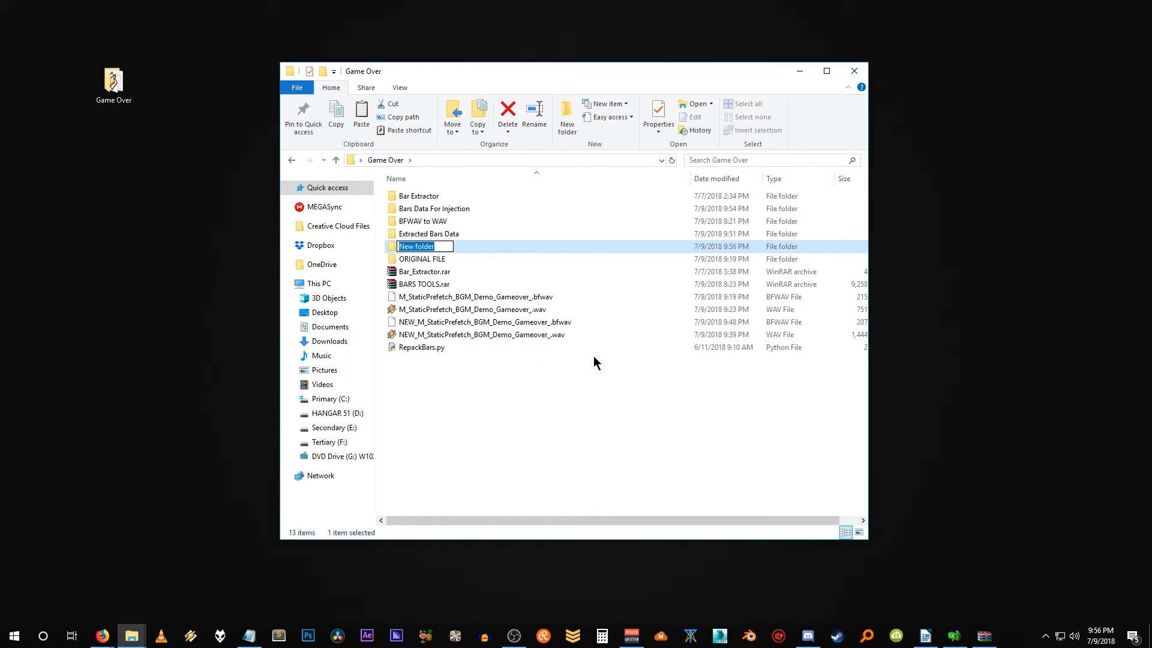
{"action": "type", "text": "Bar I"}
{"action": "type", "text": "nject"}
{"action": "type", "text": "e"}
{"action": "key", "text": "BackSpace"}
{"action": "type", "text": "or"}
{"action": "key", "text": "Return"}
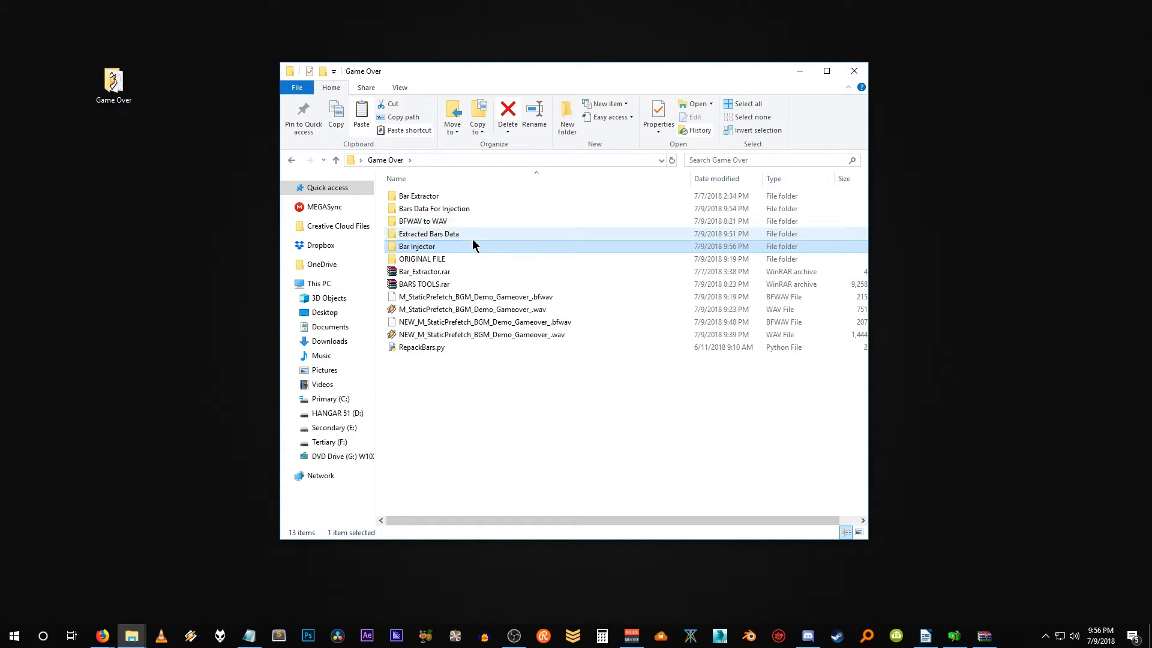
Extract RepackBars.py from BARS TOOLS.rar into the Bar Injector folder and show the folder as large thumbnails
{"action": "double_click", "coordinate": [436, 288]}
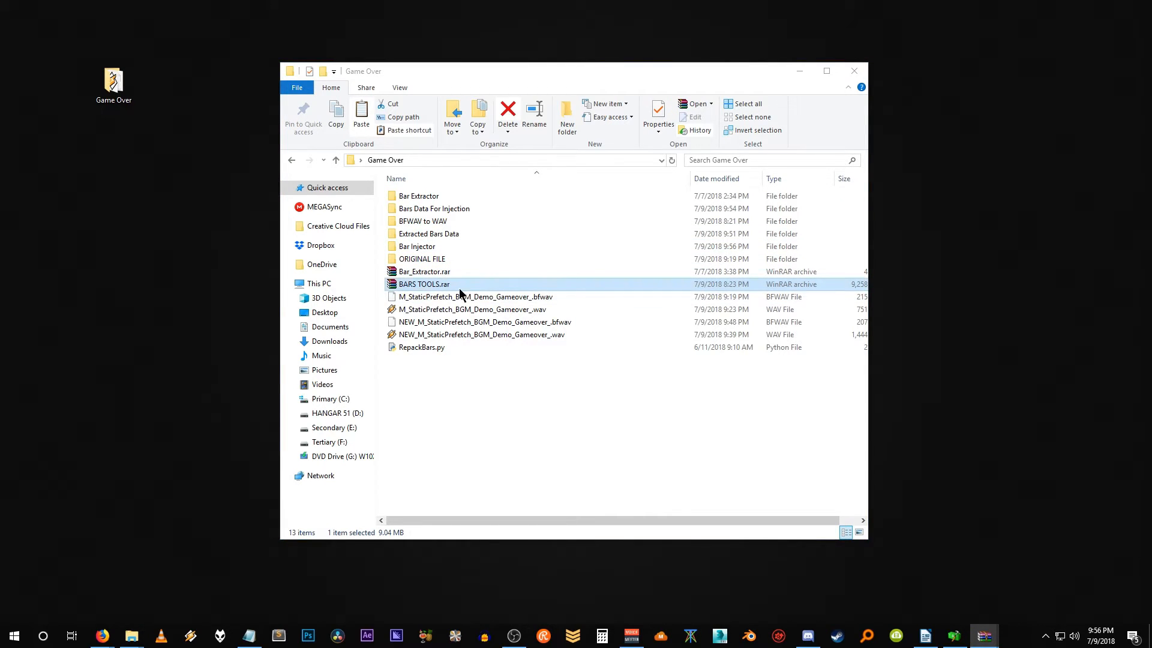
{"action": "double_click", "coordinate": [425, 252]}
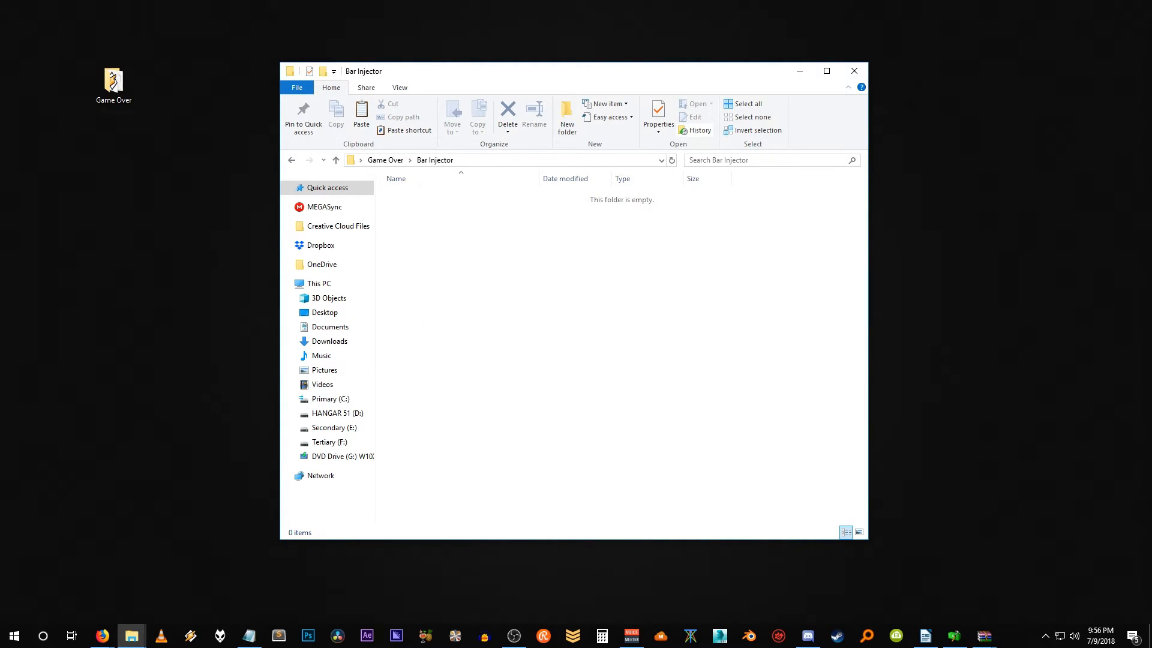
{"action": "left_click_drag", "start_coordinate": [1151, 198], "coordinate": [513, 279]}
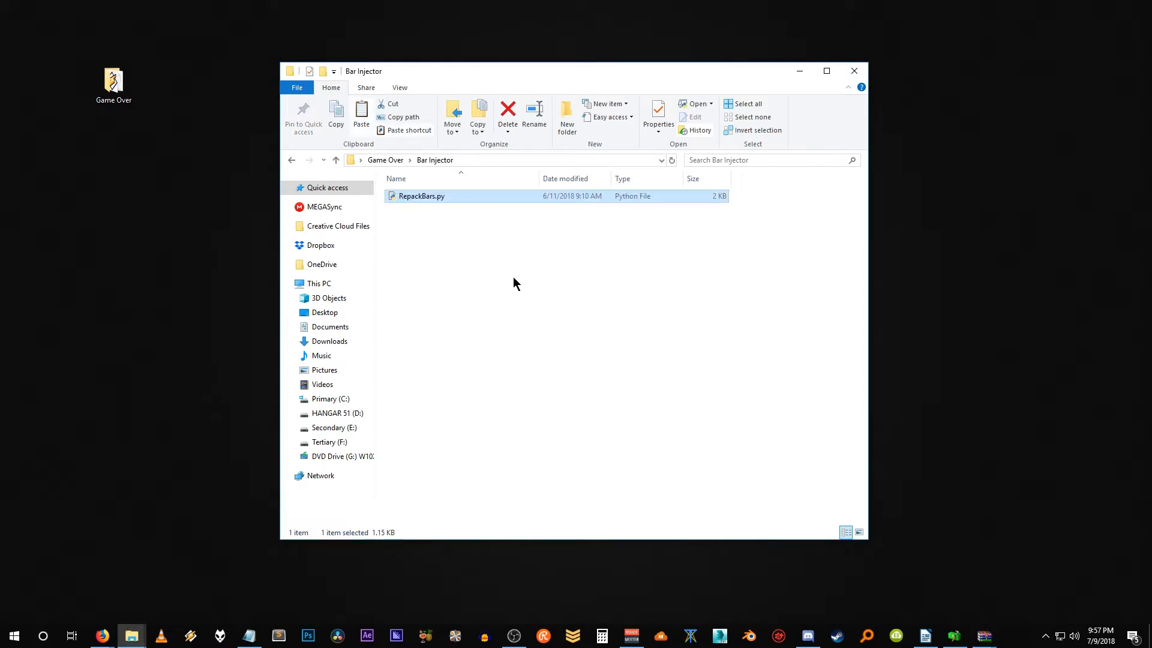
{"action": "left_click", "coordinate": [859, 533]}
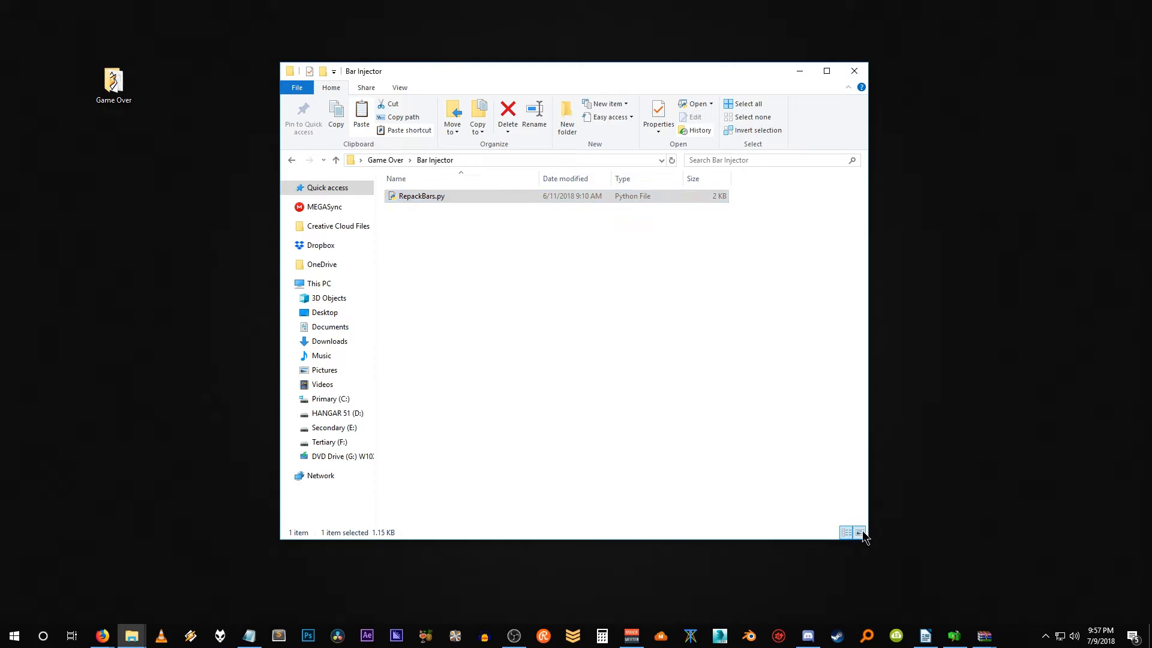
Create a folder named new inside the Bar Injector folder
{"action": "right_click", "coordinate": [444, 280]}
{"action": "mouse_move", "coordinate": [563, 443]}
{"action": "left_click", "coordinate": [611, 439]}
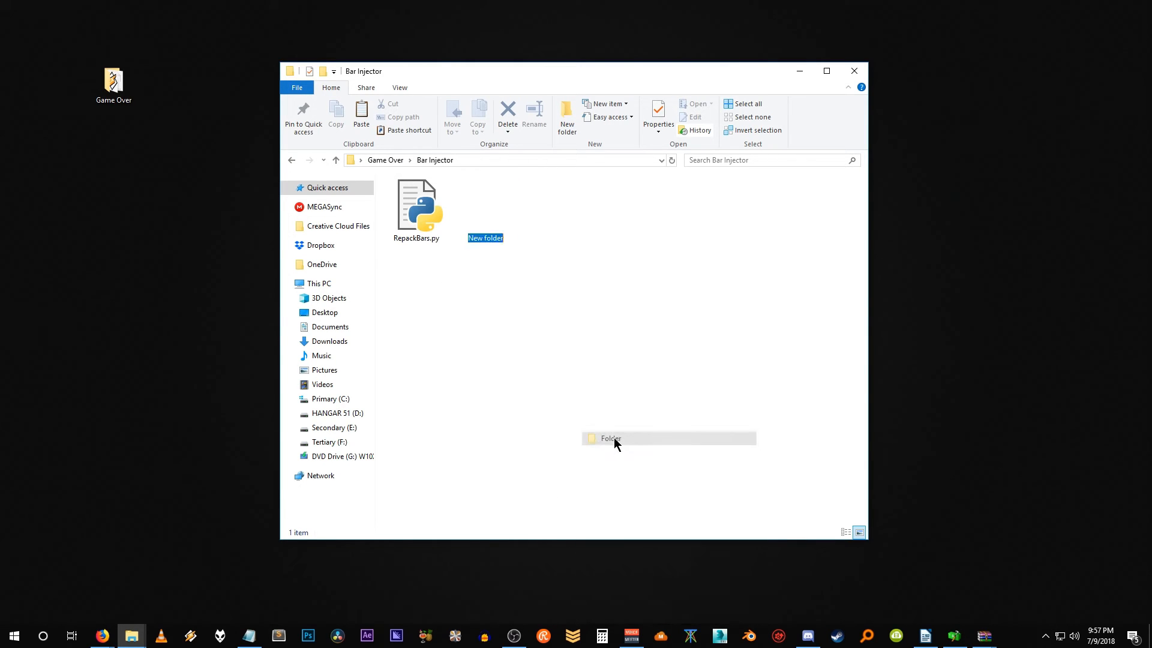
{"action": "type", "text": "new"}
{"action": "key", "text": "Return"}
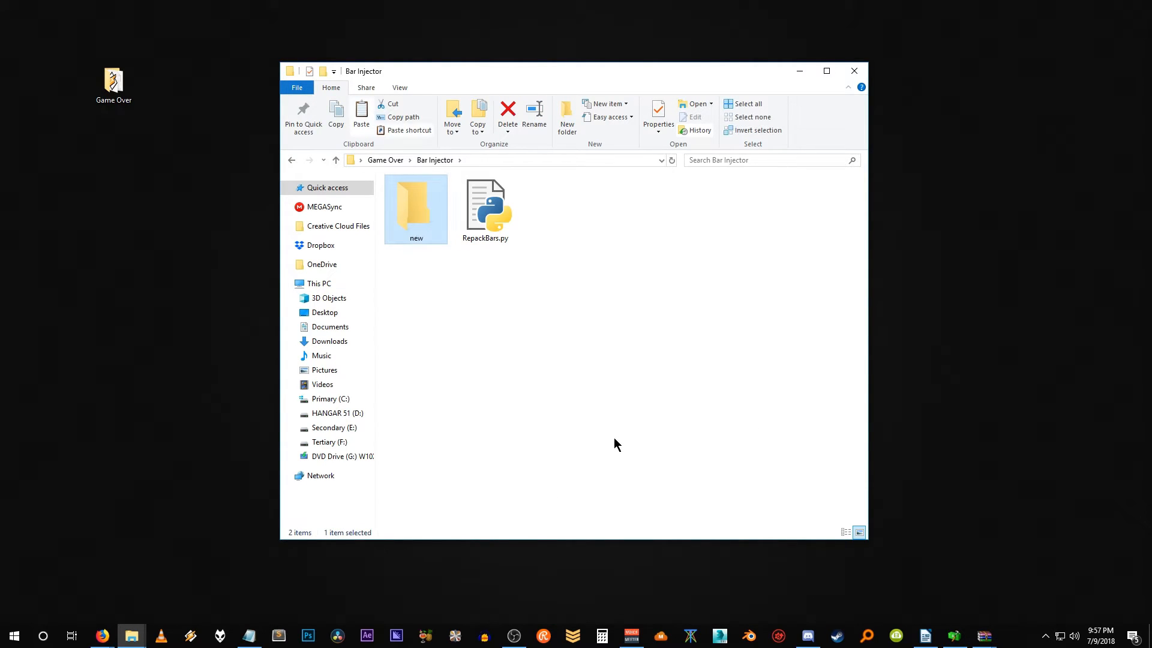
Create a folder named old inside the Bar Injector folder
{"action": "right_click", "coordinate": [445, 273]}
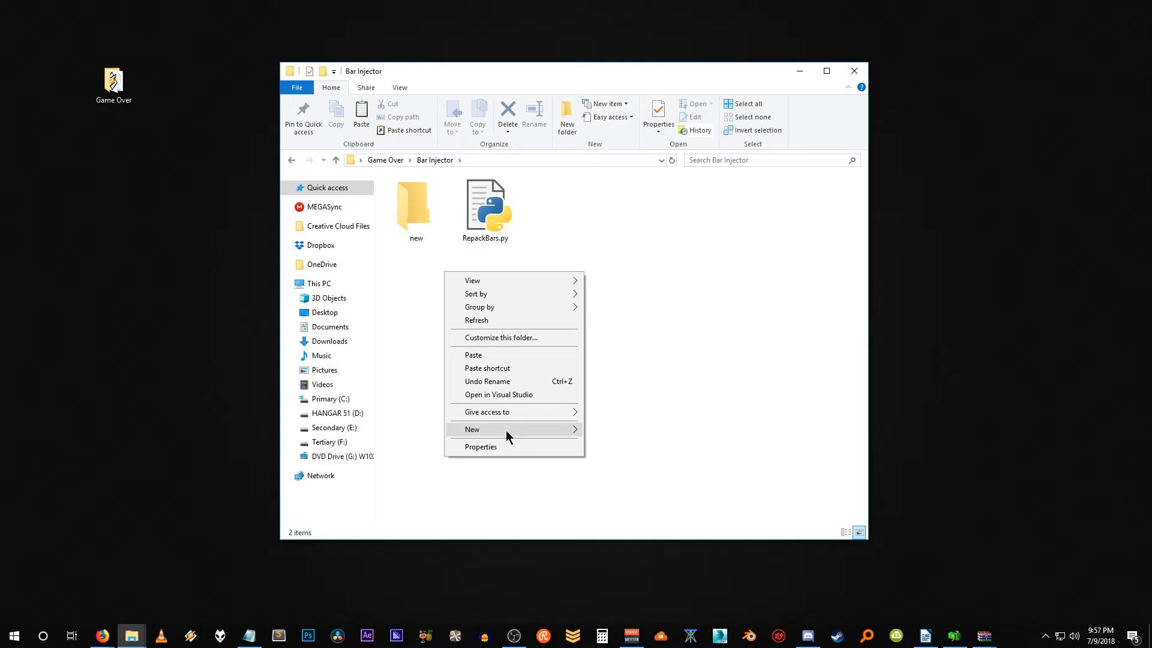
{"action": "mouse_move", "coordinate": [525, 430]}
{"action": "left_click", "coordinate": [630, 429]}
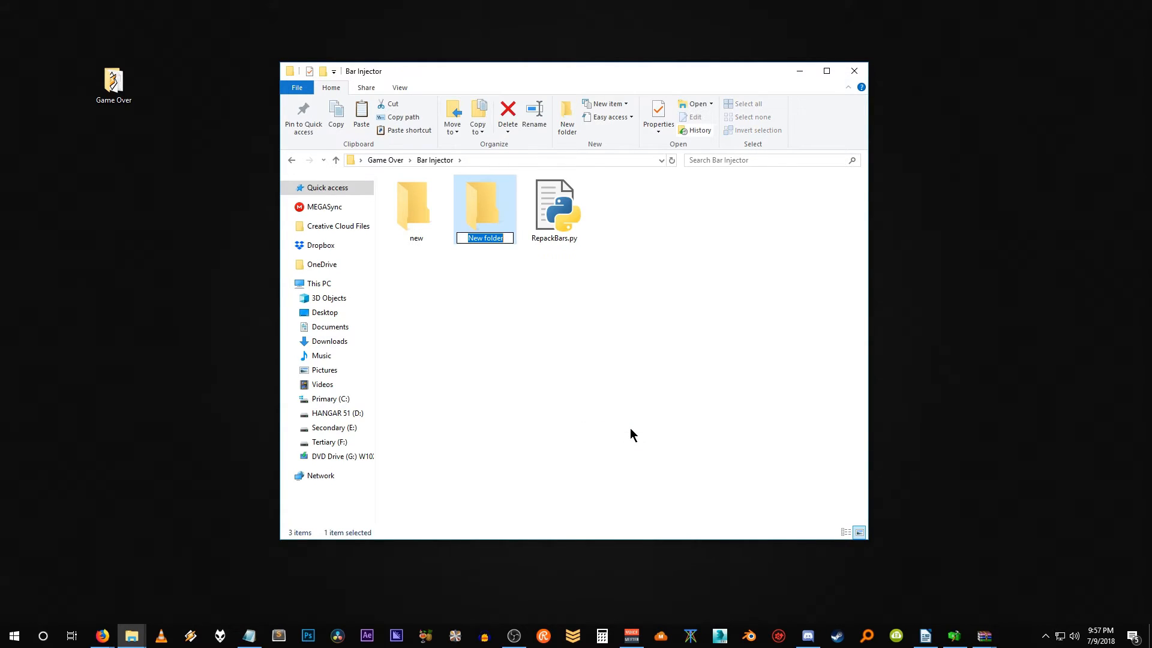
{"action": "type", "text": "old"}
{"action": "key", "text": "Return"}
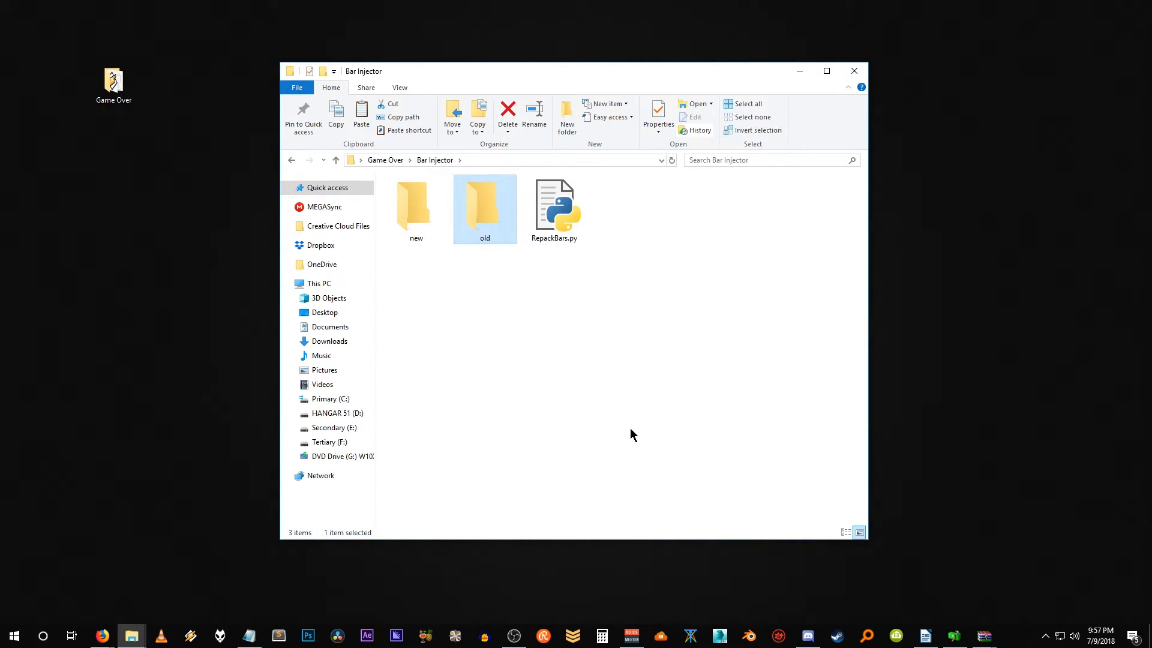
{"action": "left_click", "coordinate": [931, 299]}
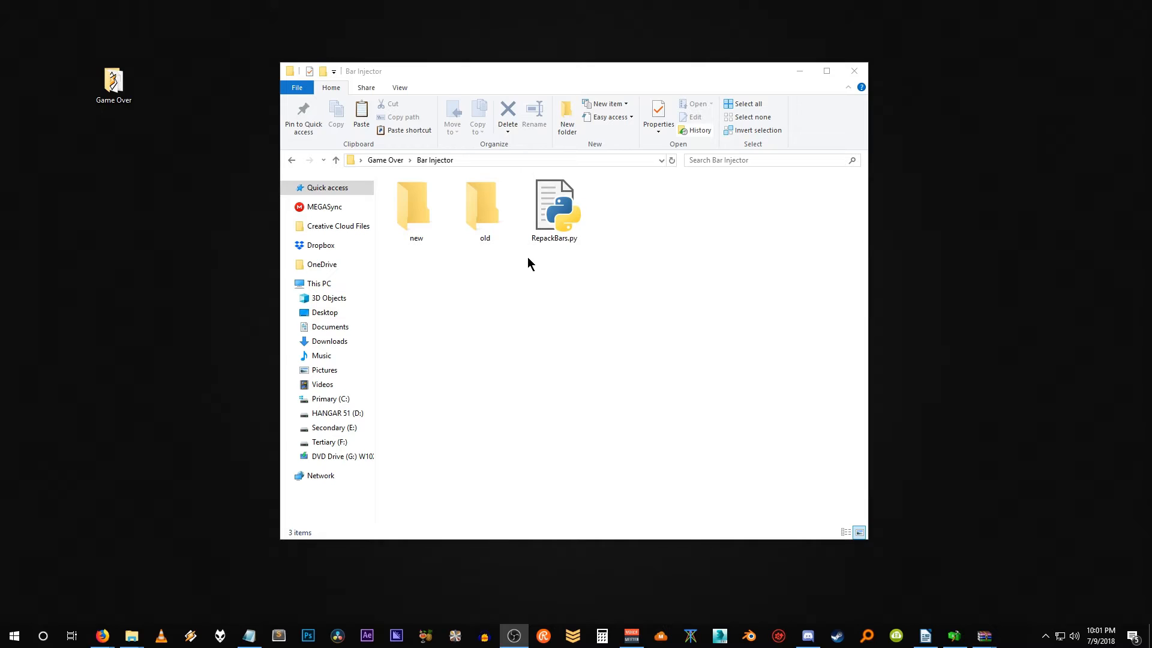
{"action": "left_click", "coordinate": [542, 240]}
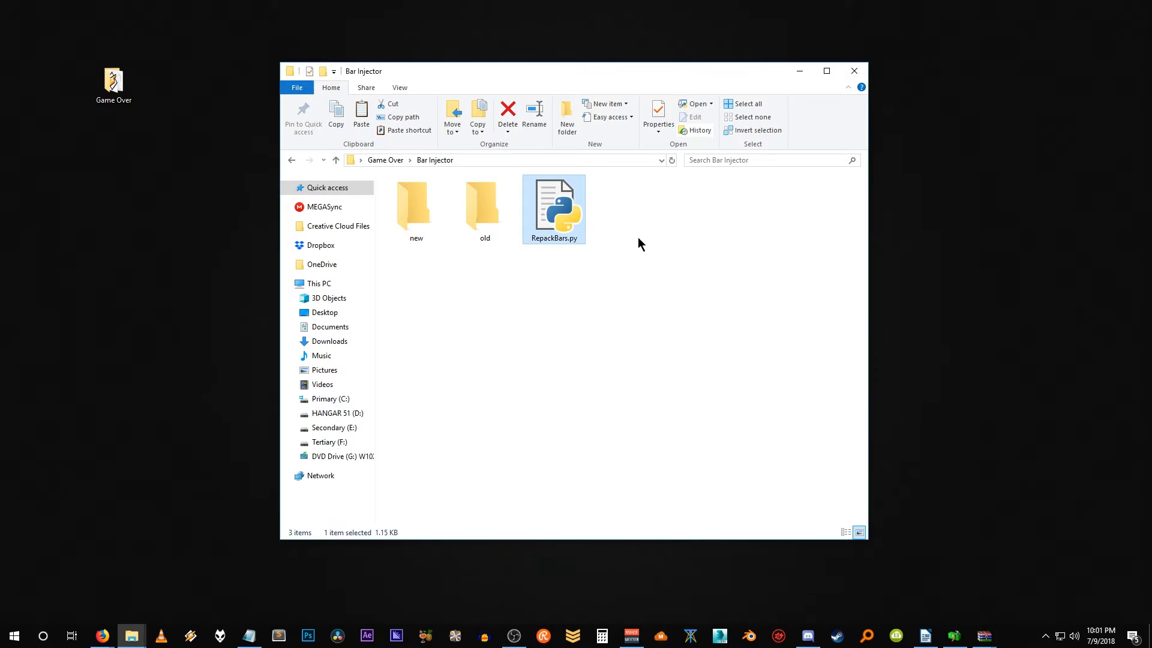
{"action": "left_click", "coordinate": [483, 307]}
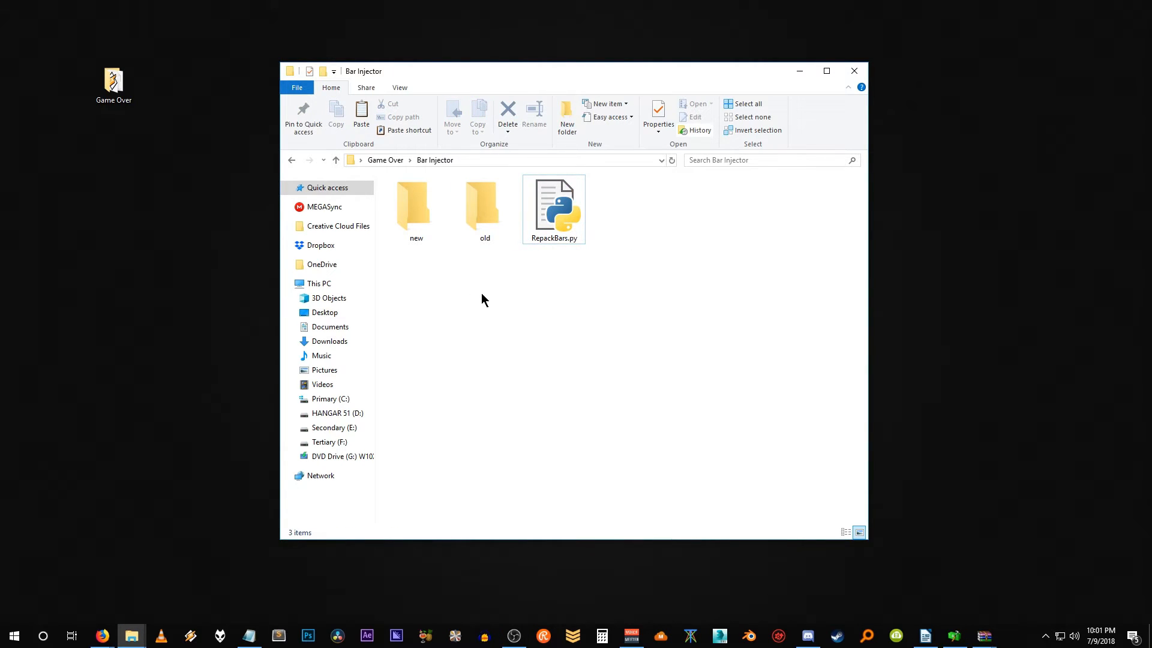
{"action": "left_click", "coordinate": [477, 218]}
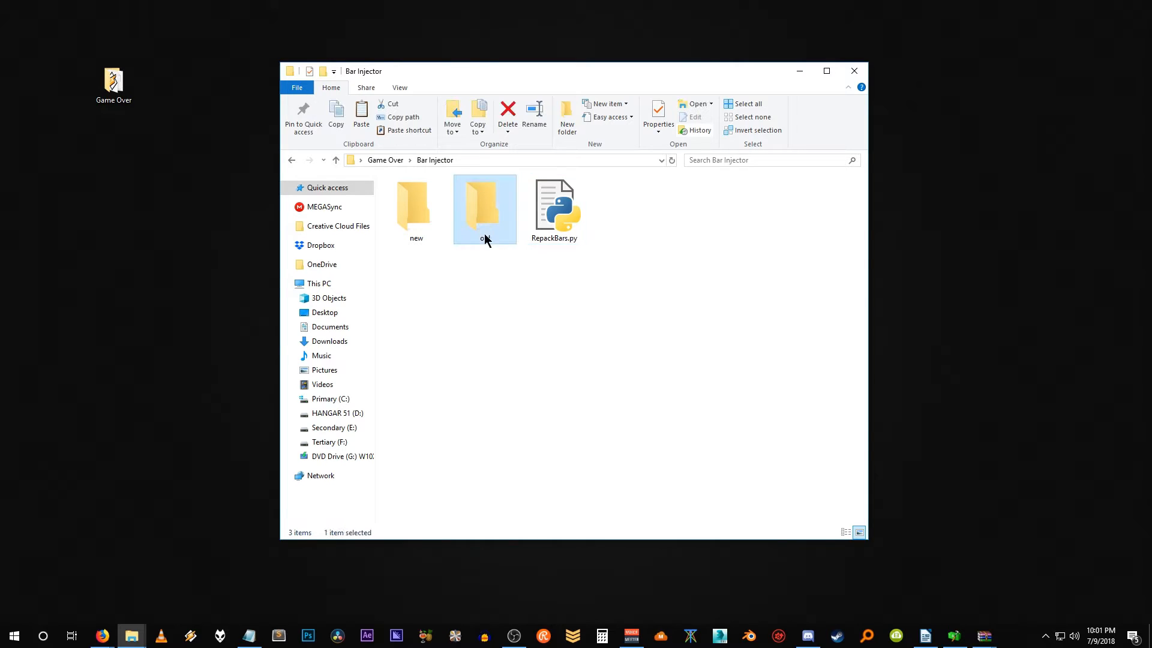
{"action": "left_click", "coordinate": [407, 214]}
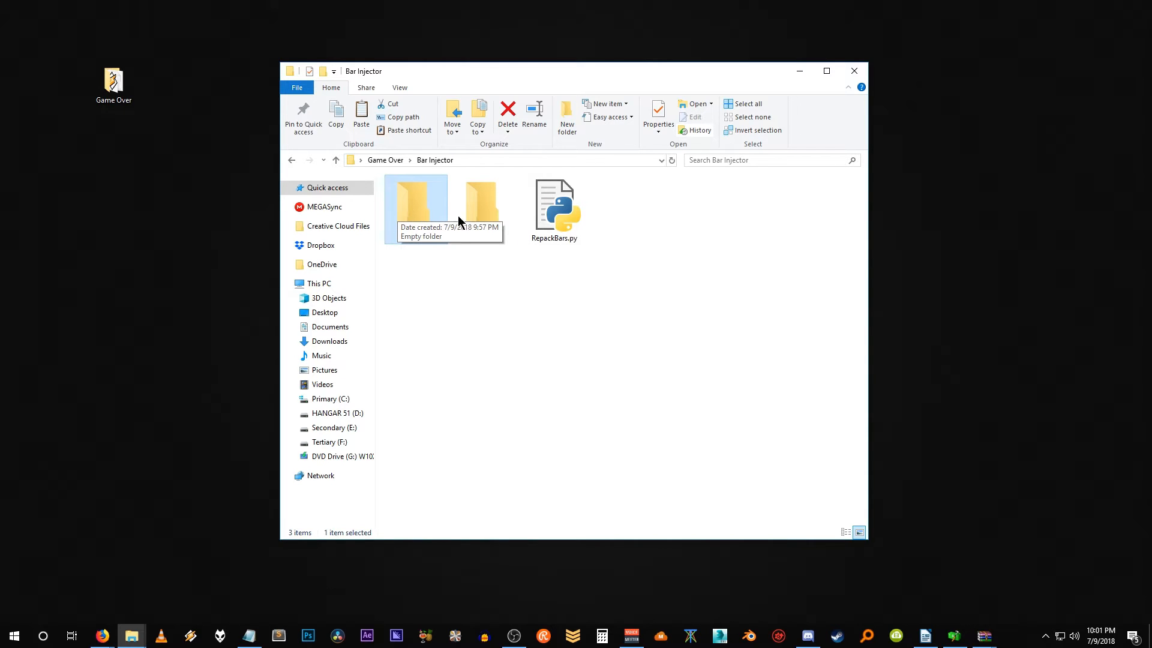
{"action": "left_click_drag", "start_coordinate": [591, 212], "coordinate": [523, 246]}
{"action": "left_click_drag", "start_coordinate": [592, 175], "coordinate": [711, 276]}
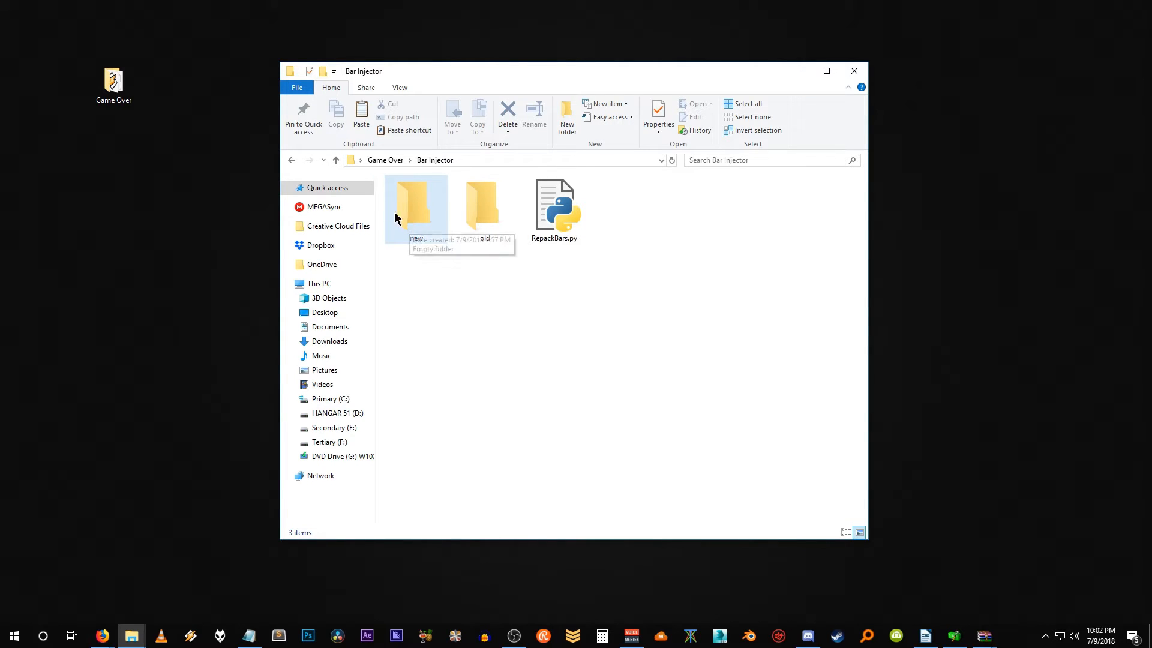
Copy M_StaticPrefetch_BGM_Demo_Gameover_.bfwav from the Bars Data For Injection folder into Bar Injector's new folder
{"action": "left_click", "coordinate": [334, 161]}
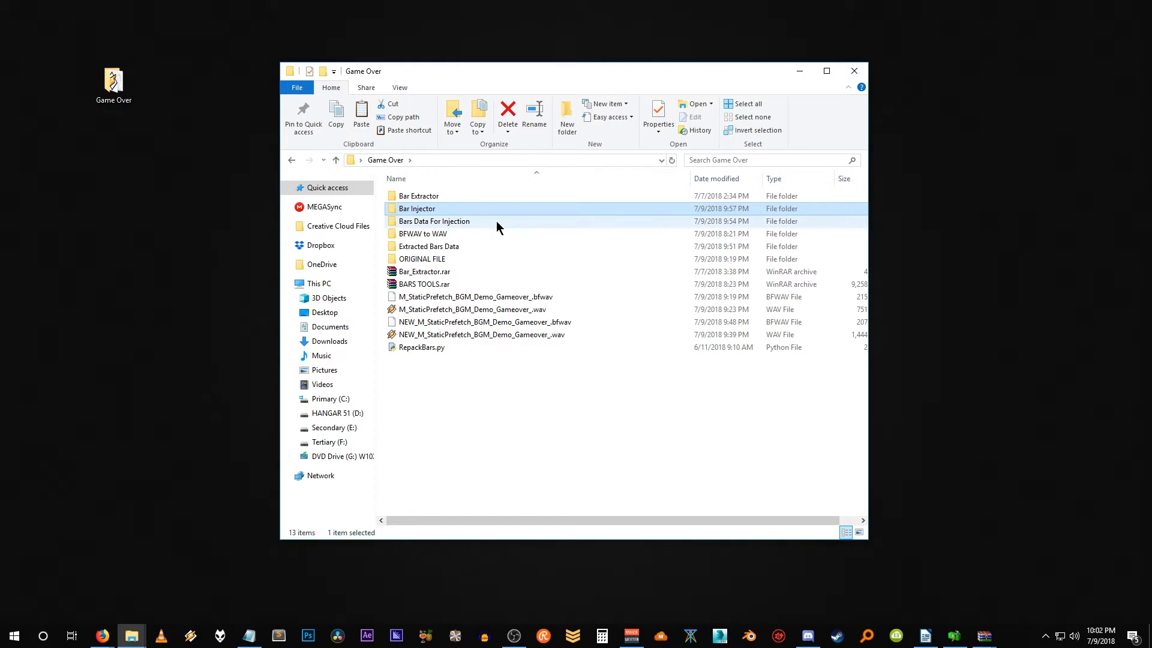
{"action": "double_click", "coordinate": [440, 222]}
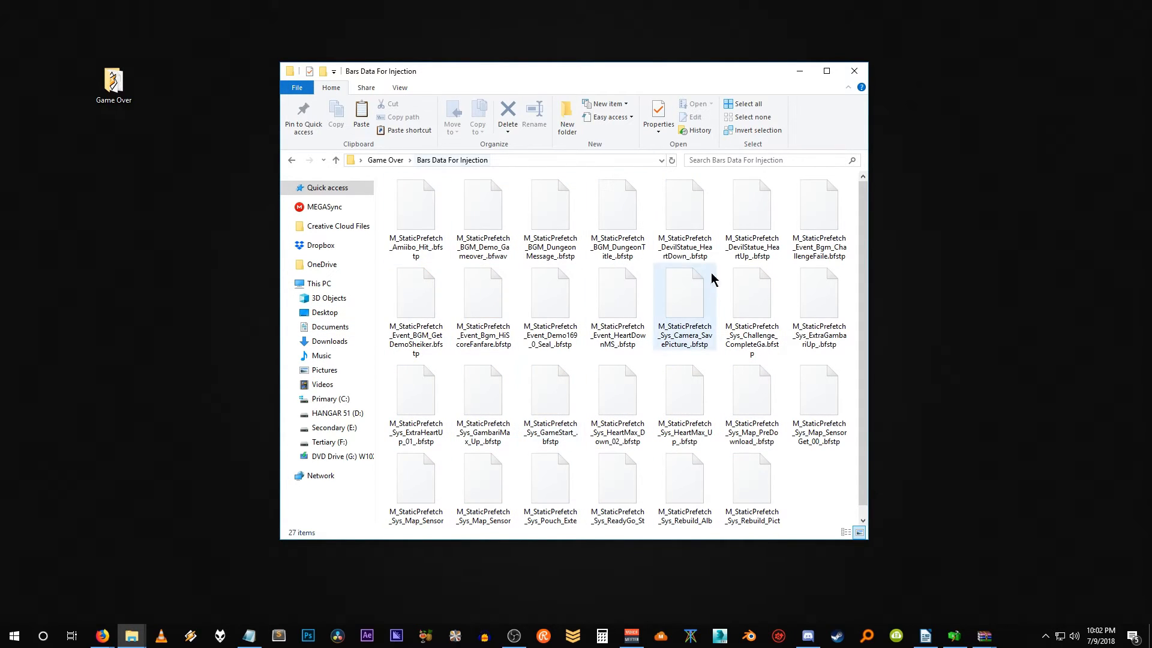
{"action": "left_click", "coordinate": [487, 225]}
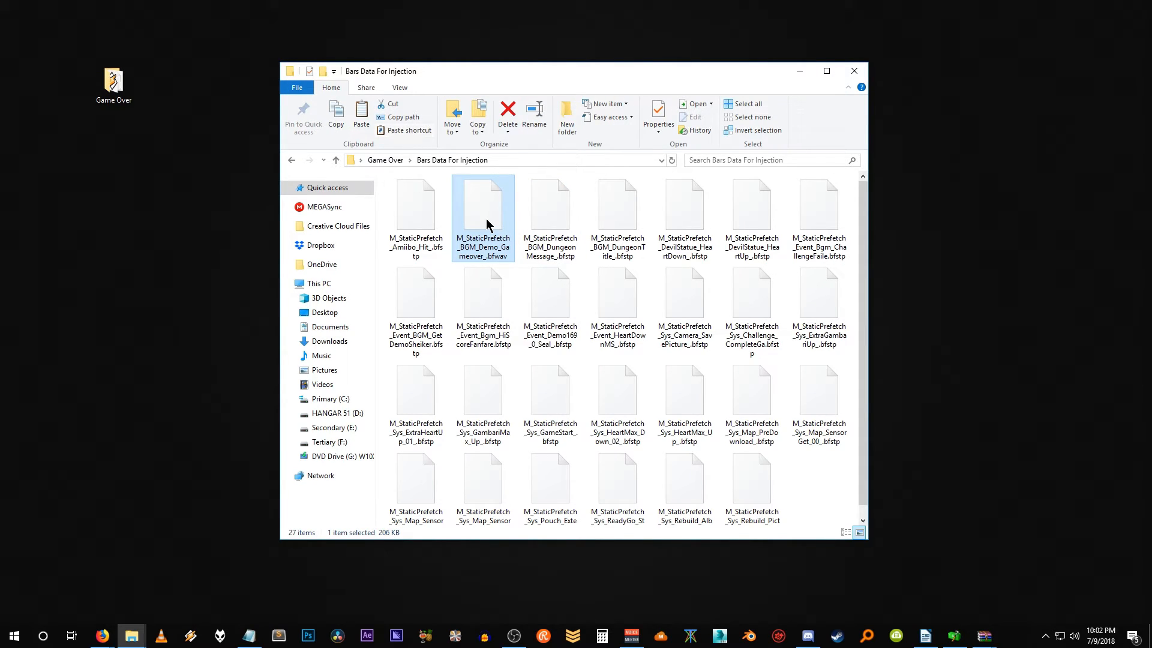
{"action": "key", "text": "BackSpace"}
{"action": "key", "text": "Up"}
{"action": "key", "text": "Return"}
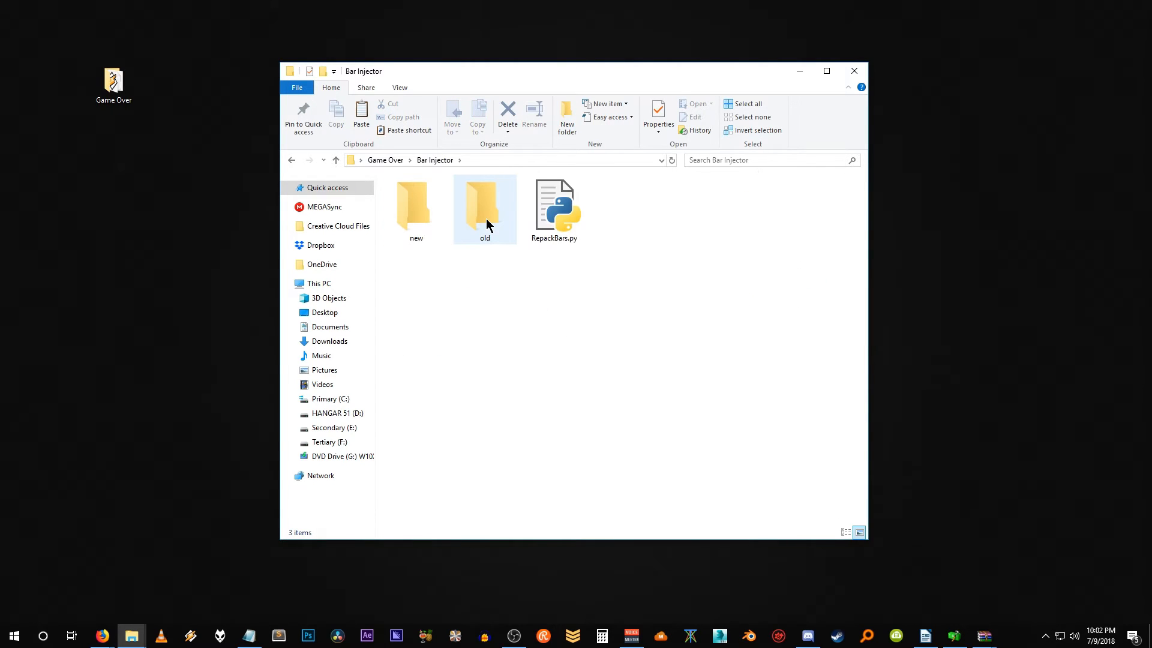
{"action": "key", "text": "Left"}
{"action": "key", "text": "Return"}
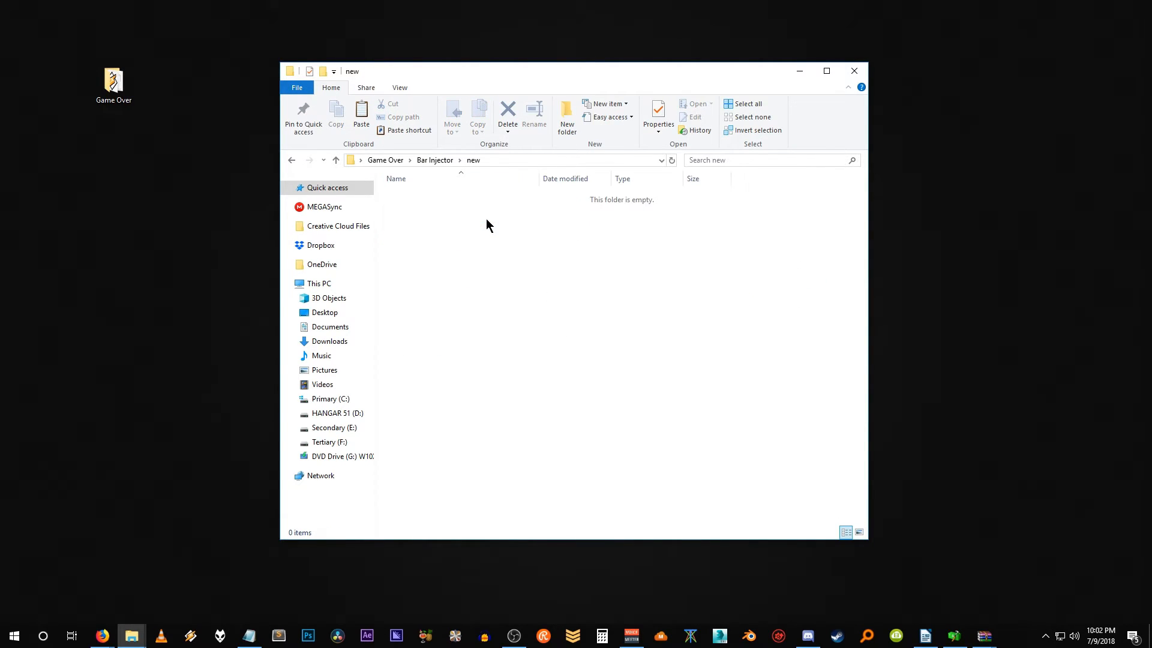
{"action": "key", "text": "ctrl+v"}
{"action": "key", "text": "BackSpace"}
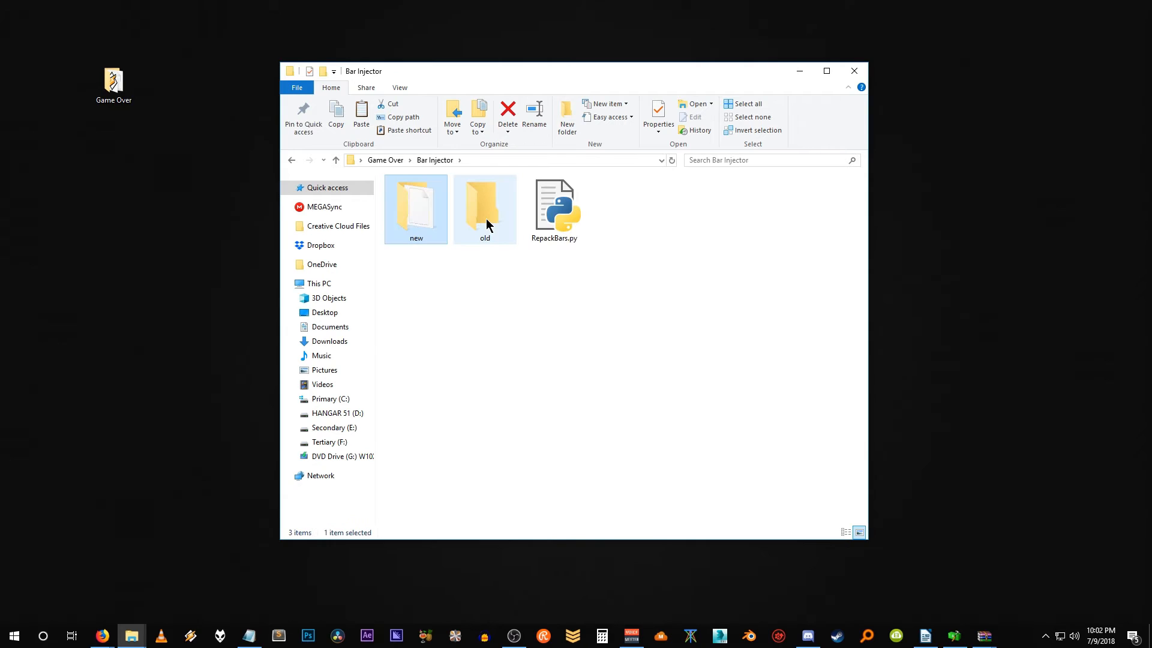
Copy the original M_StaticPrefetch_BGM_Demo_Gameover_.bfwav from the Extracted Bars Data folder into Bar Injector's old folder
{"action": "key", "text": "BackSpace"}
{"action": "key", "text": "Down"}
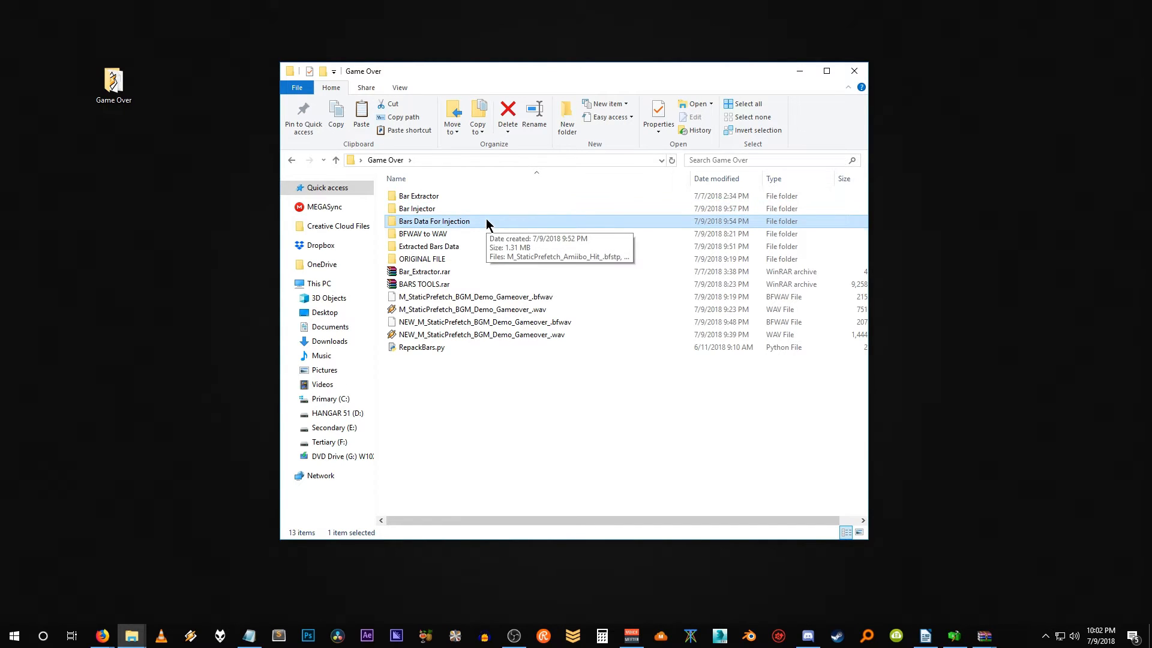
{"action": "key", "text": "Down"}
{"action": "key", "text": "Down"}
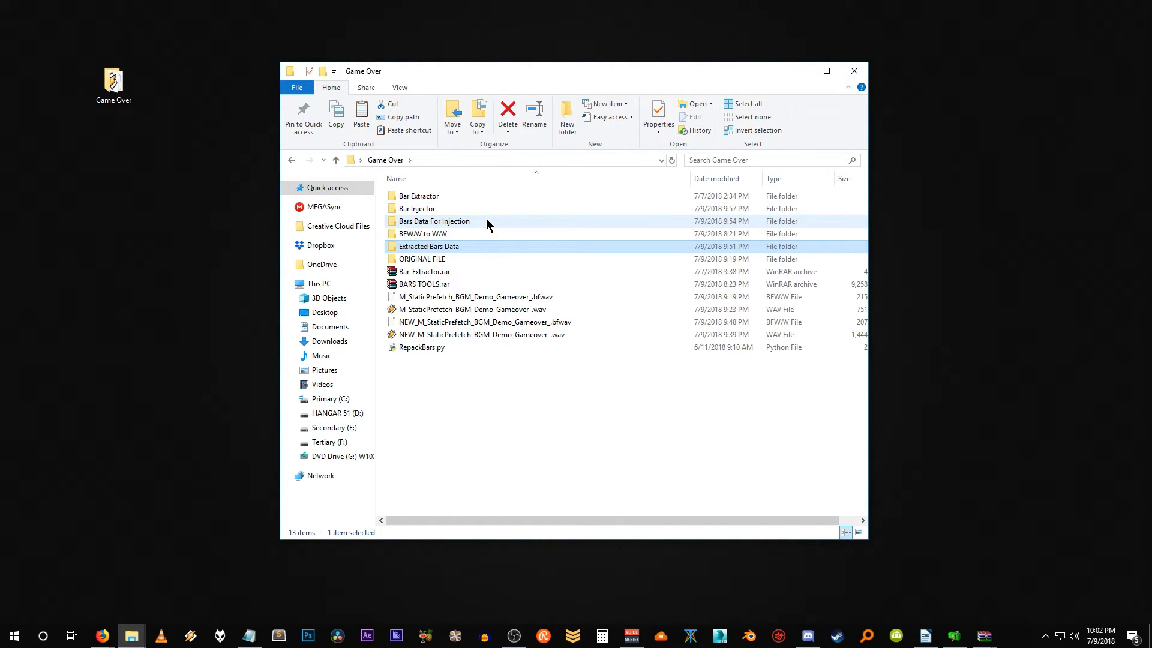
{"action": "key", "text": "Return"}
{"action": "key", "text": "Right"}
{"action": "key", "text": "Right"}
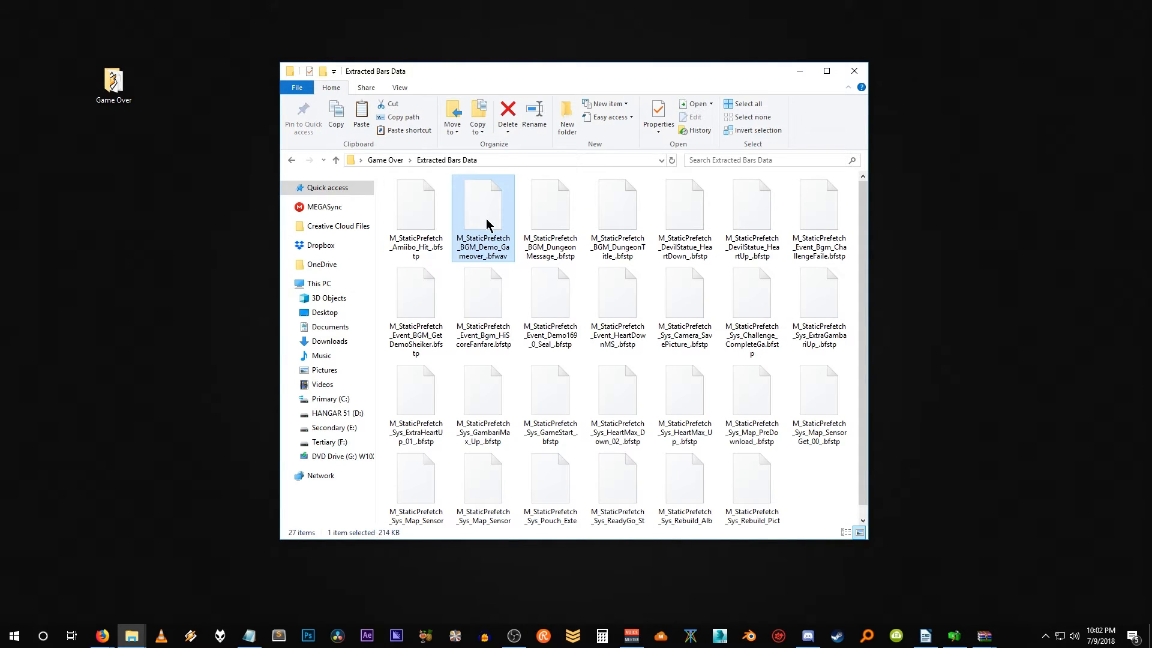
{"action": "key", "text": "Left"}
{"action": "key", "text": "BackSpace"}
{"action": "key", "text": "Up"}
{"action": "key", "text": "Up"}
{"action": "key", "text": "Up"}
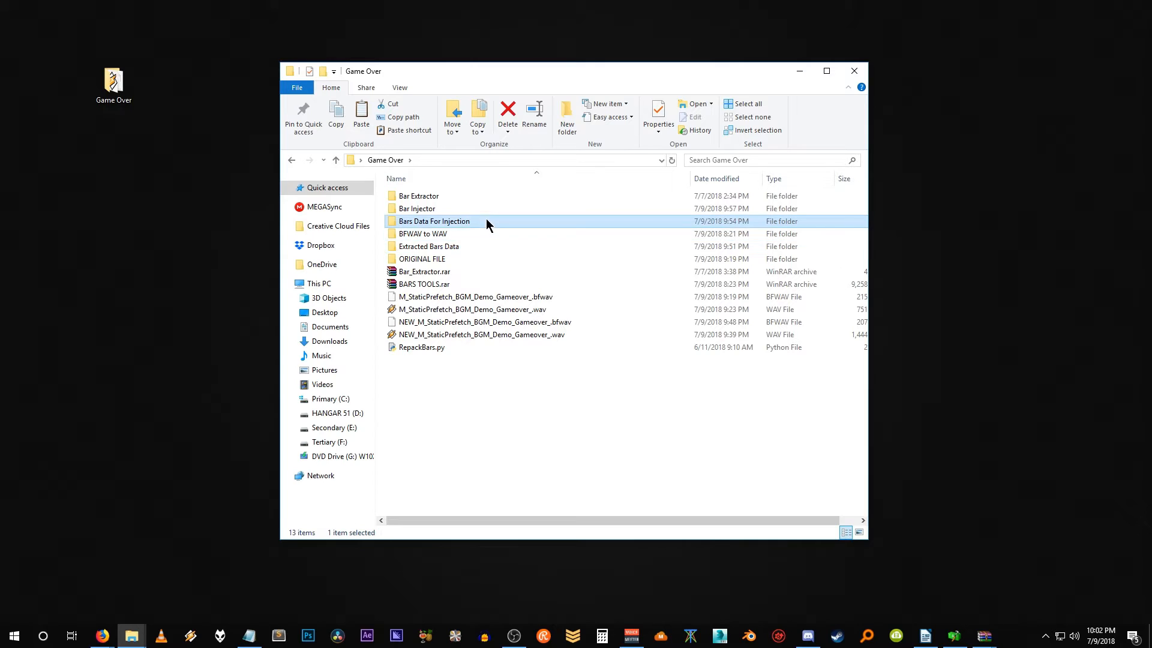
{"action": "key", "text": "Return"}
{"action": "left_click", "coordinate": [487, 224]}
{"action": "key", "text": "Right"}
{"action": "key", "text": "Left"}
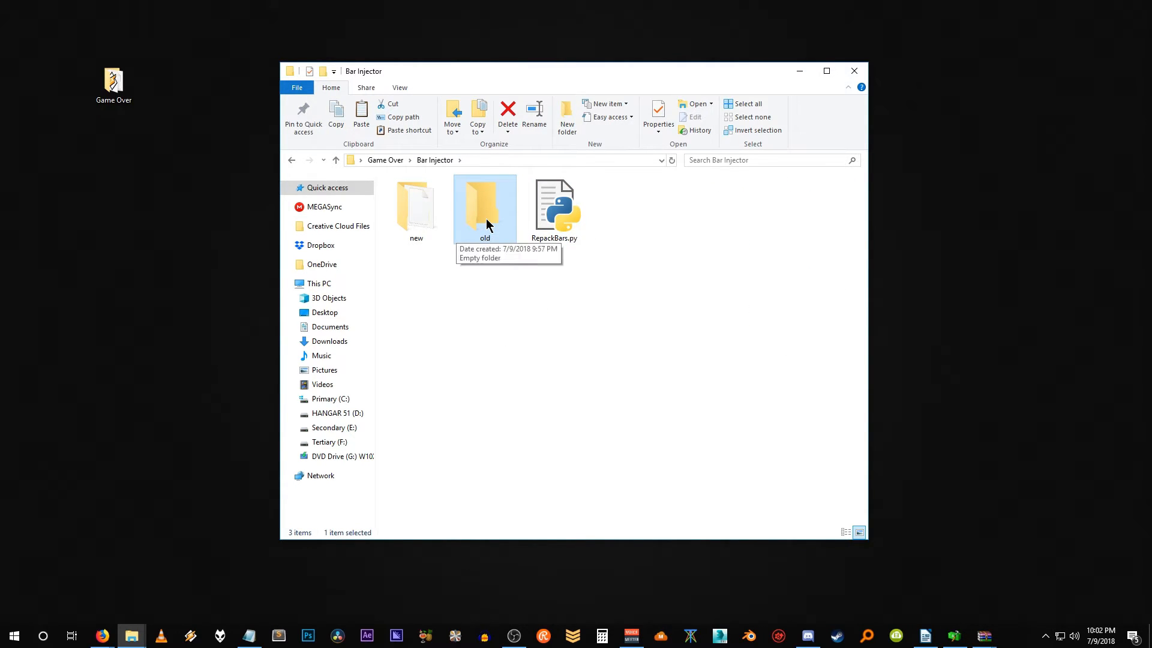
{"action": "double_click", "coordinate": [487, 224]}
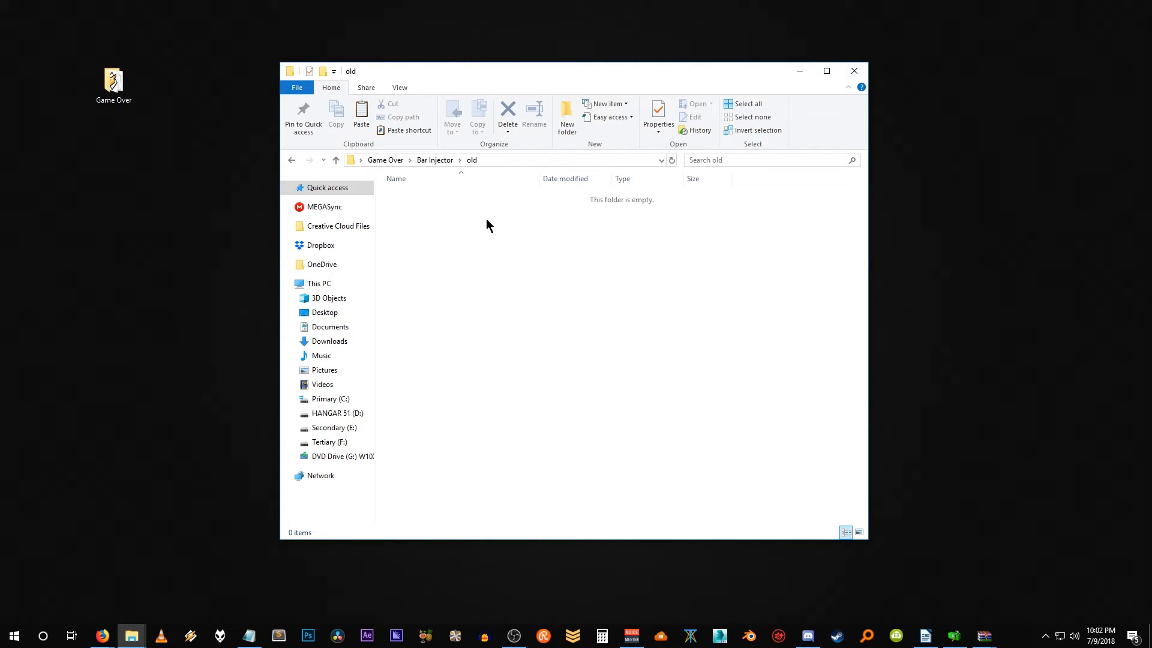
{"action": "key", "text": "ctrl+v"}
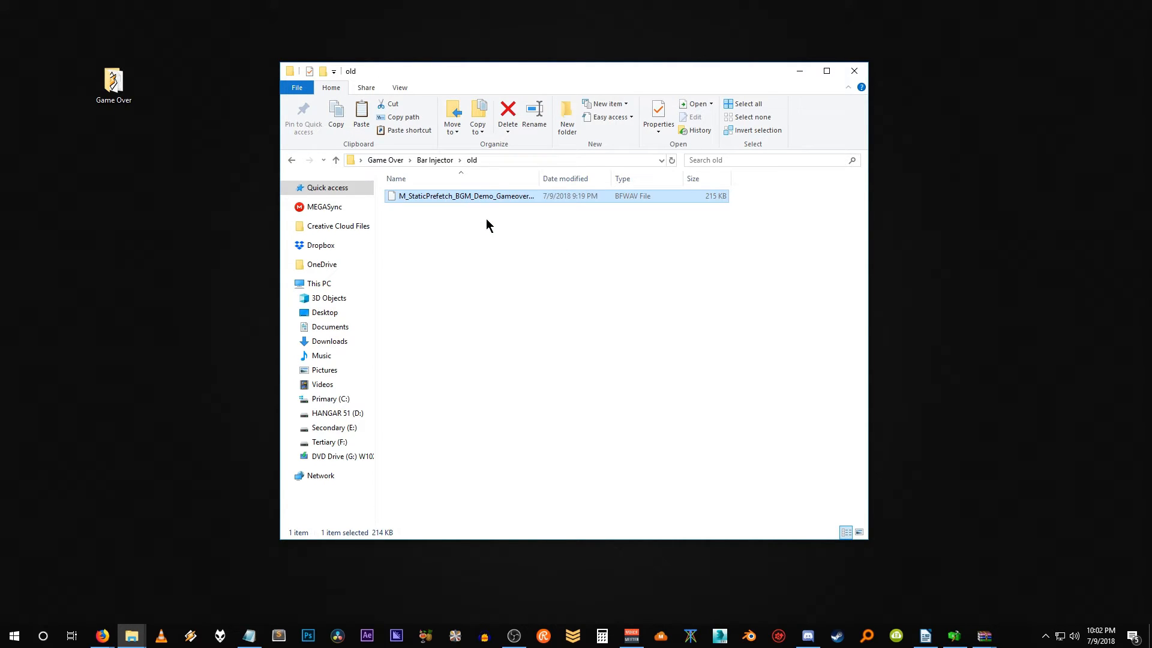
Copy M_StaticPrefetch.bars from the ORIGINAL FILE folder into the Bar Injector folder
{"action": "key", "text": "alt+Up"}
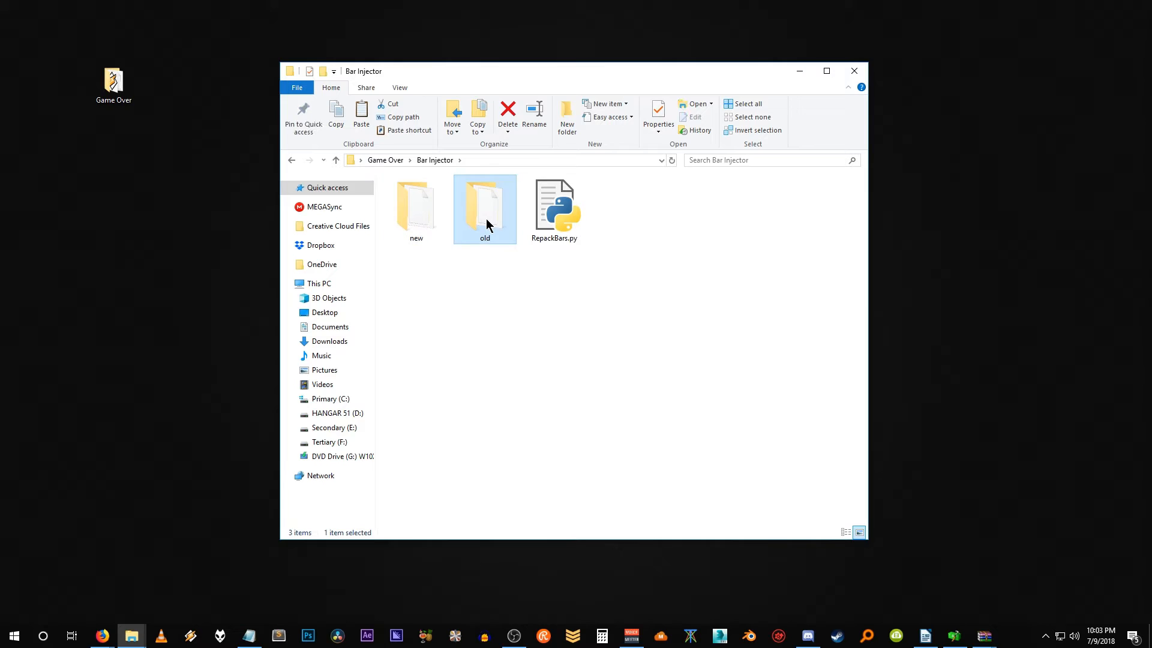
{"action": "key", "text": "Right"}
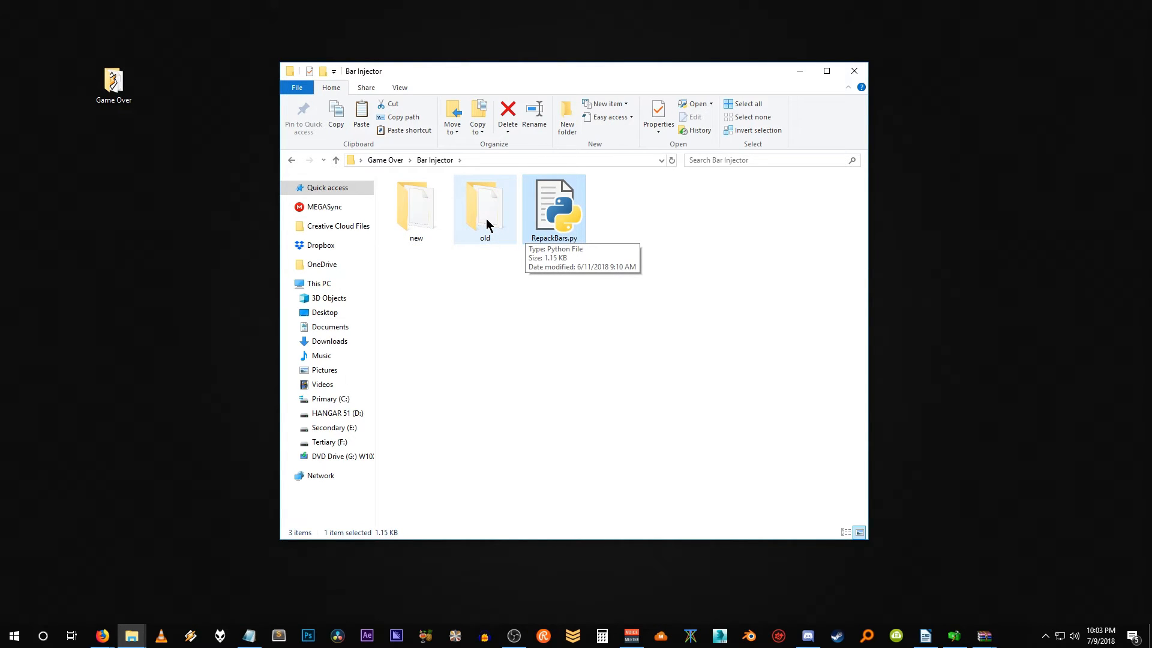
{"action": "key", "text": "alt+Up"}
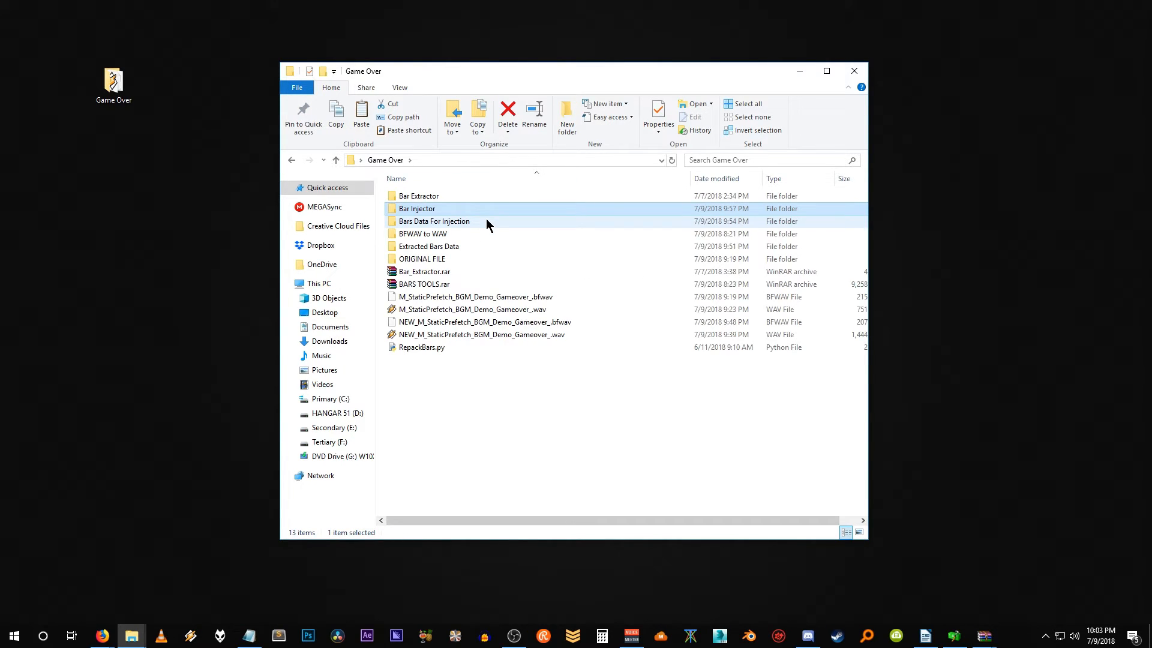
{"action": "key", "text": "Down"}
{"action": "key", "text": "Down"}
{"action": "key", "text": "Down"}
{"action": "key", "text": "Down"}
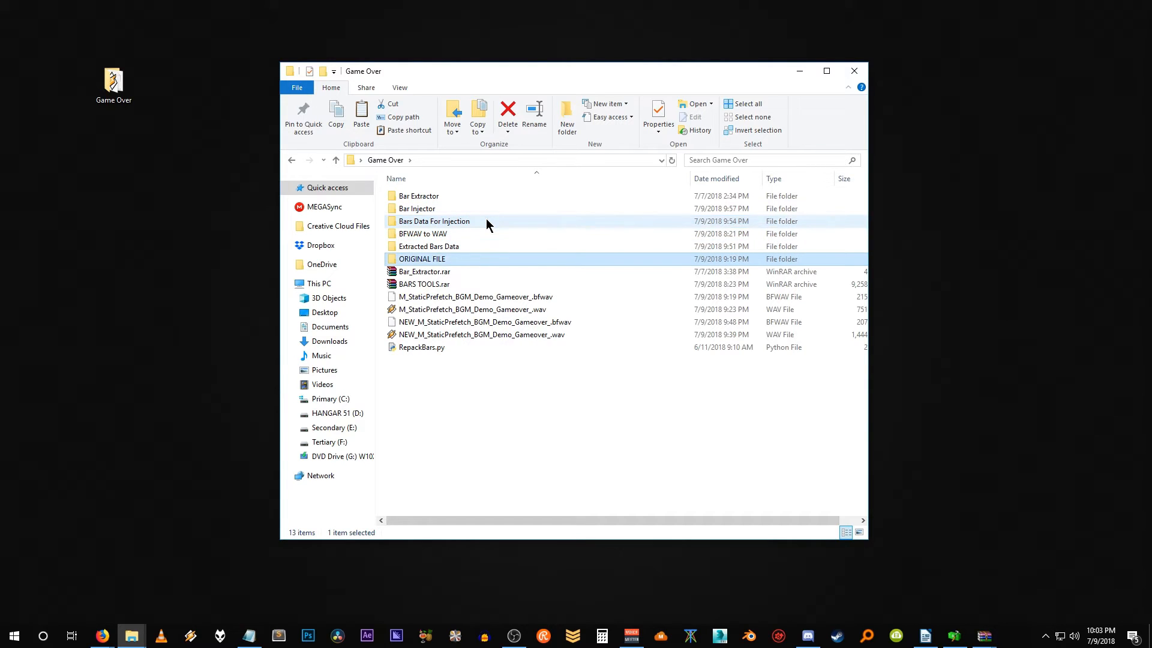
{"action": "key", "text": "Return"}
{"action": "key", "text": "Down"}
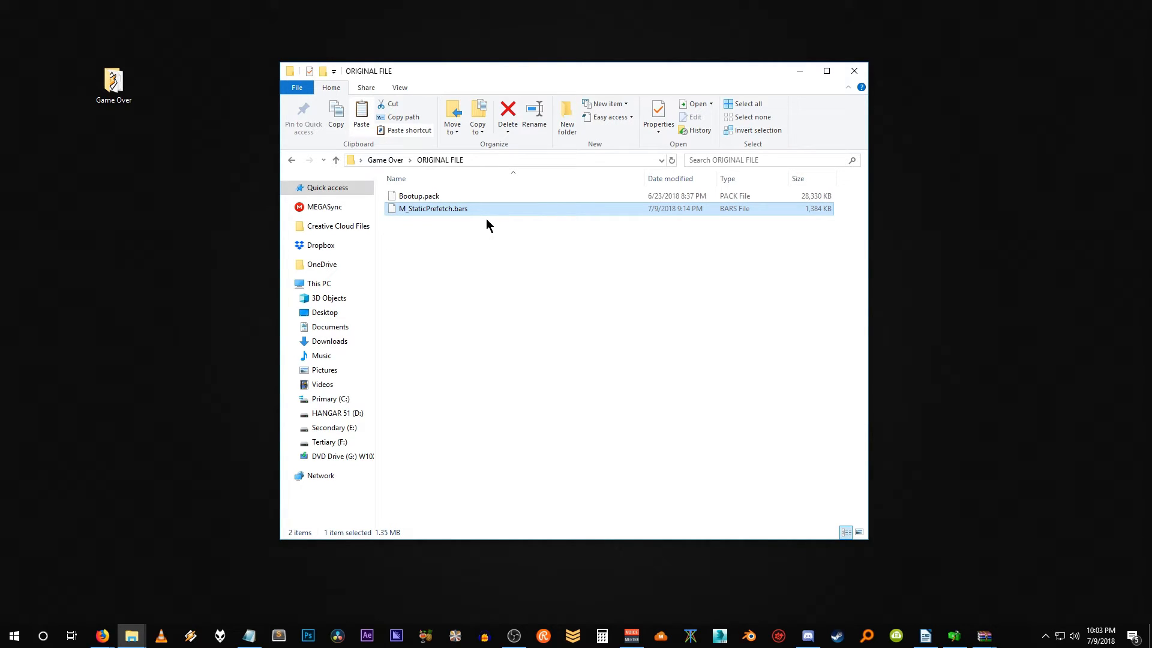
{"action": "key", "text": "BackSpace"}
{"action": "key", "text": "Up"}
{"action": "key", "text": "Up"}
{"action": "key", "text": "Up"}
{"action": "key", "text": "Up"}
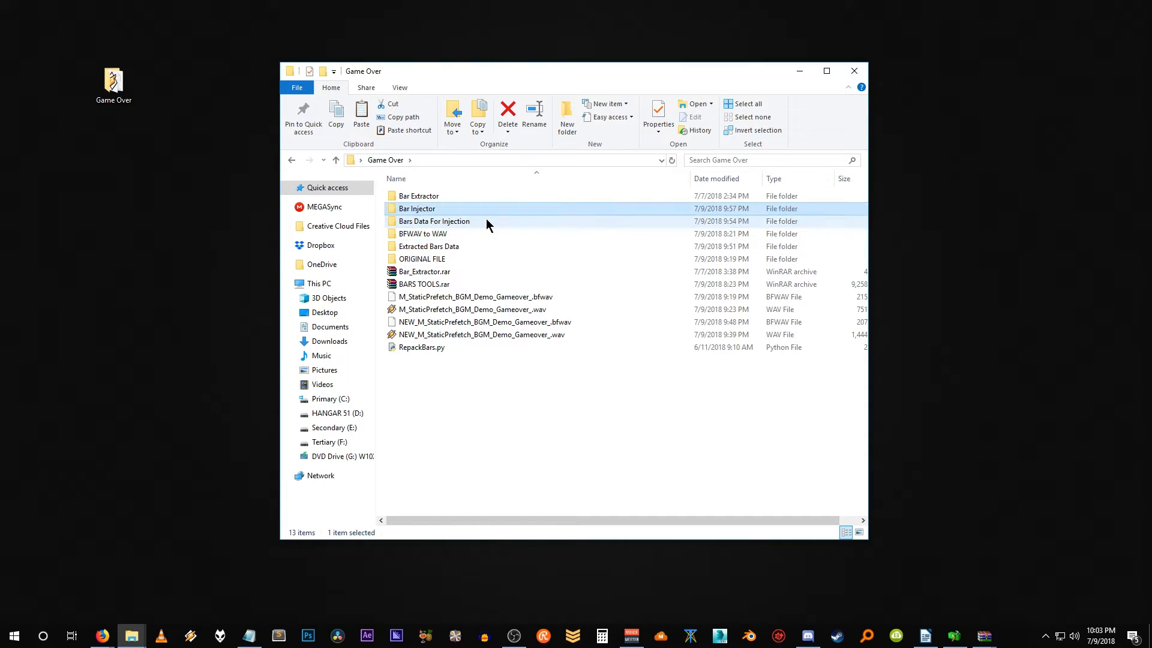
{"action": "key", "text": "Return"}
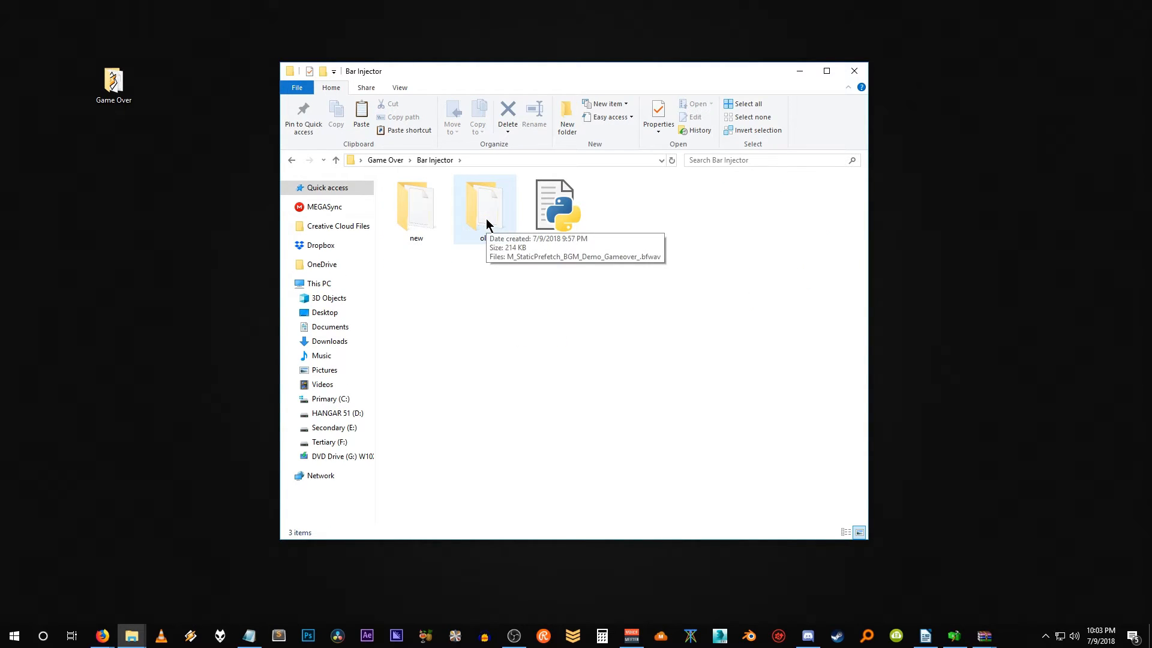
{"action": "key", "text": "ctrl+v"}
{"action": "left_click", "coordinate": [539, 286]}
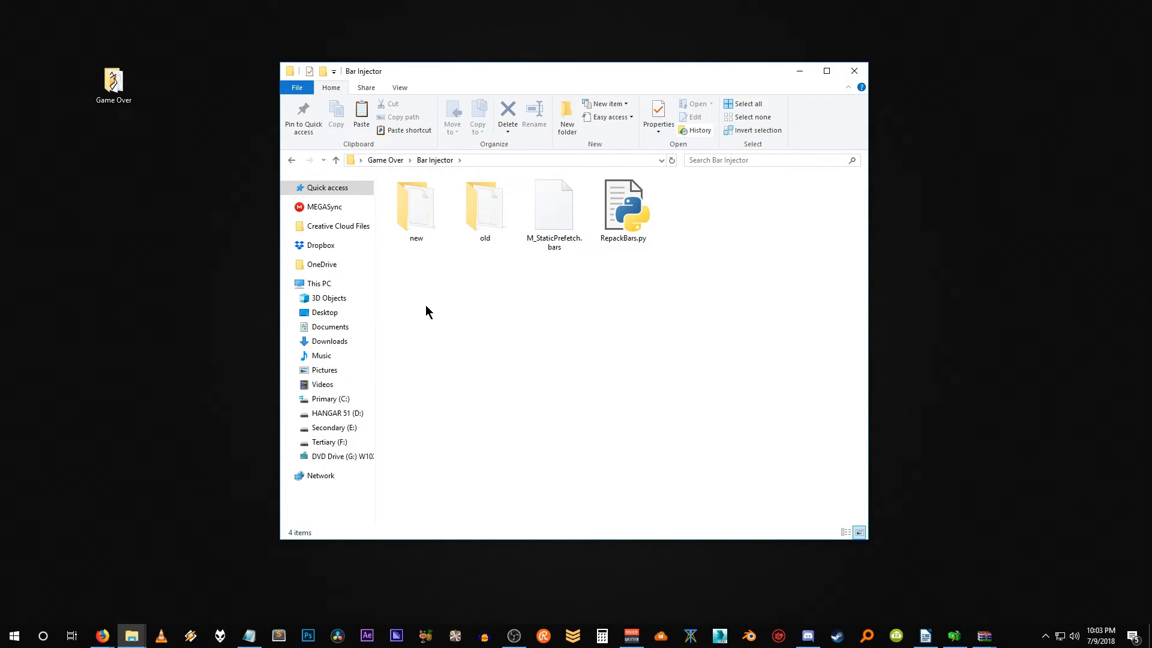
Check the BFWAV file names in the new and old folders, widening the Name column in each to show them in full
{"action": "double_click", "coordinate": [410, 215]}
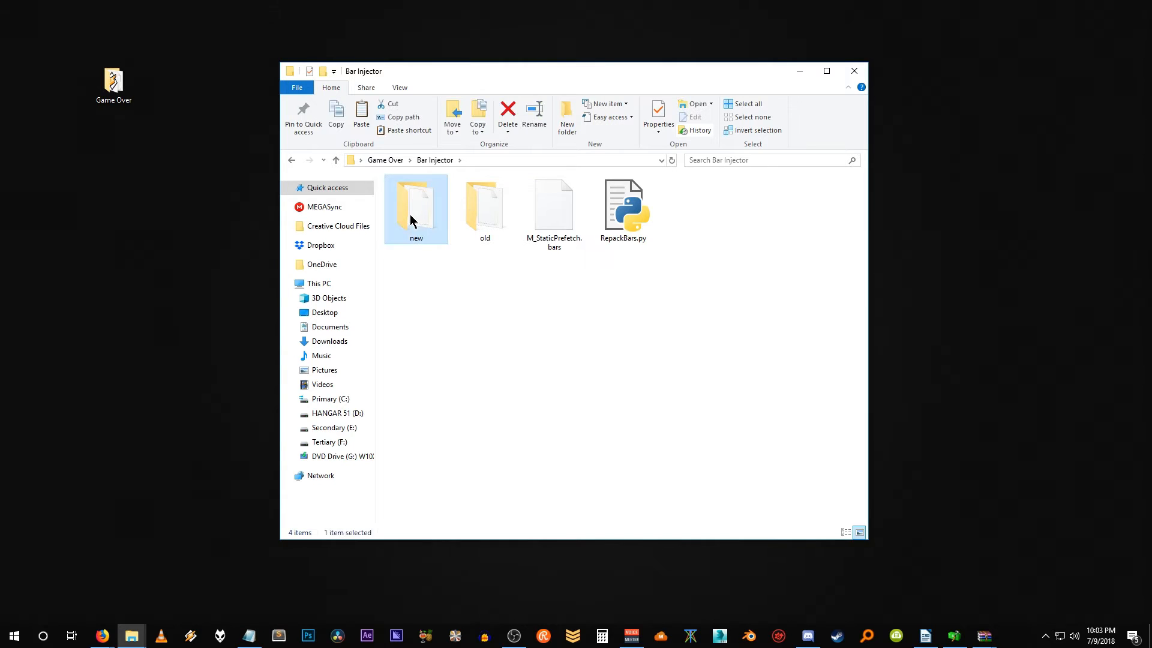
{"action": "left_click_drag", "start_coordinate": [539, 178], "coordinate": [598, 178]}
{"action": "left_click", "coordinate": [555, 198]}
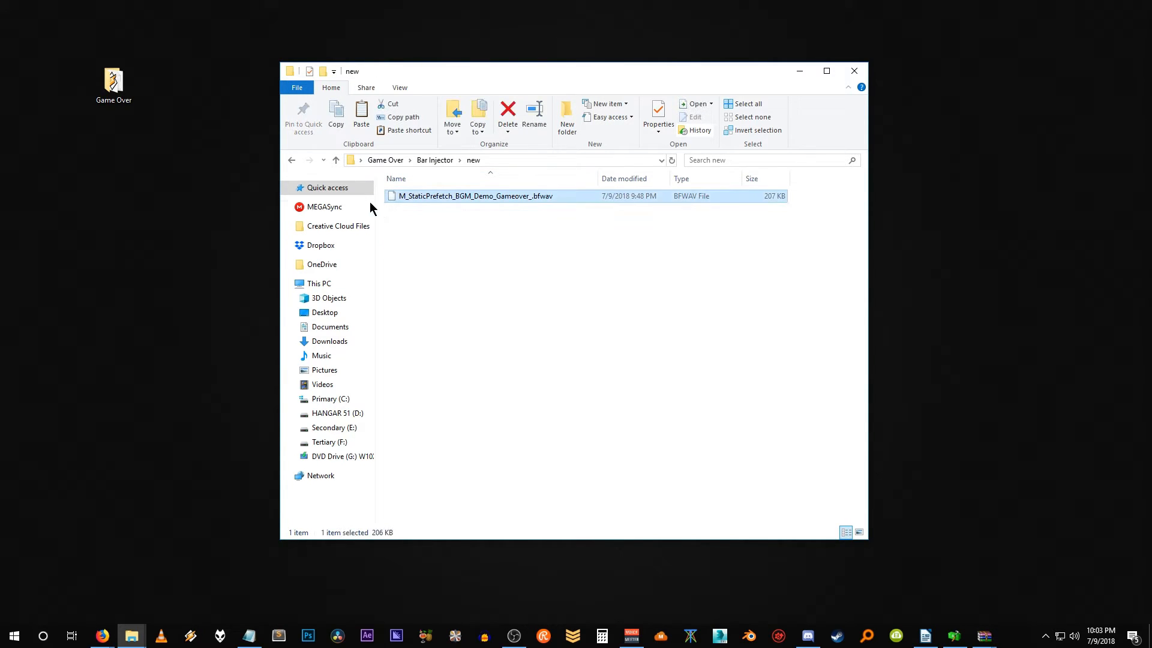
{"action": "left_click", "coordinate": [335, 159]}
{"action": "double_click", "coordinate": [491, 205]}
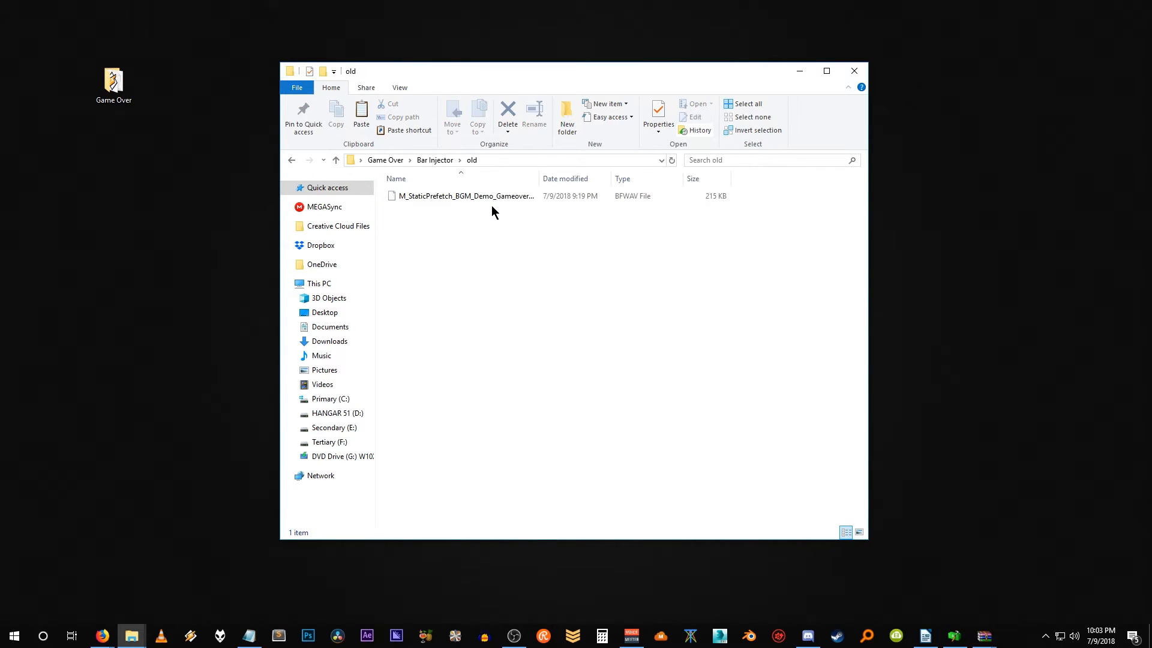
{"action": "left_click_drag", "start_coordinate": [539, 173], "coordinate": [585, 175]}
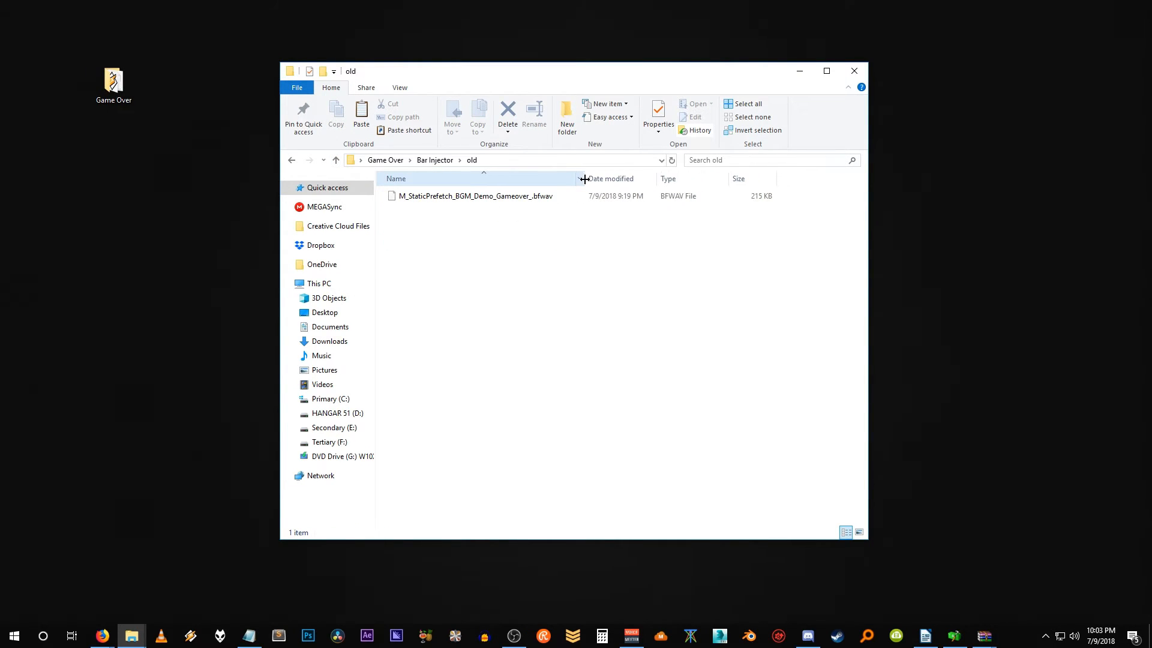
{"action": "left_click", "coordinate": [552, 202]}
{"action": "left_click", "coordinate": [553, 200]}
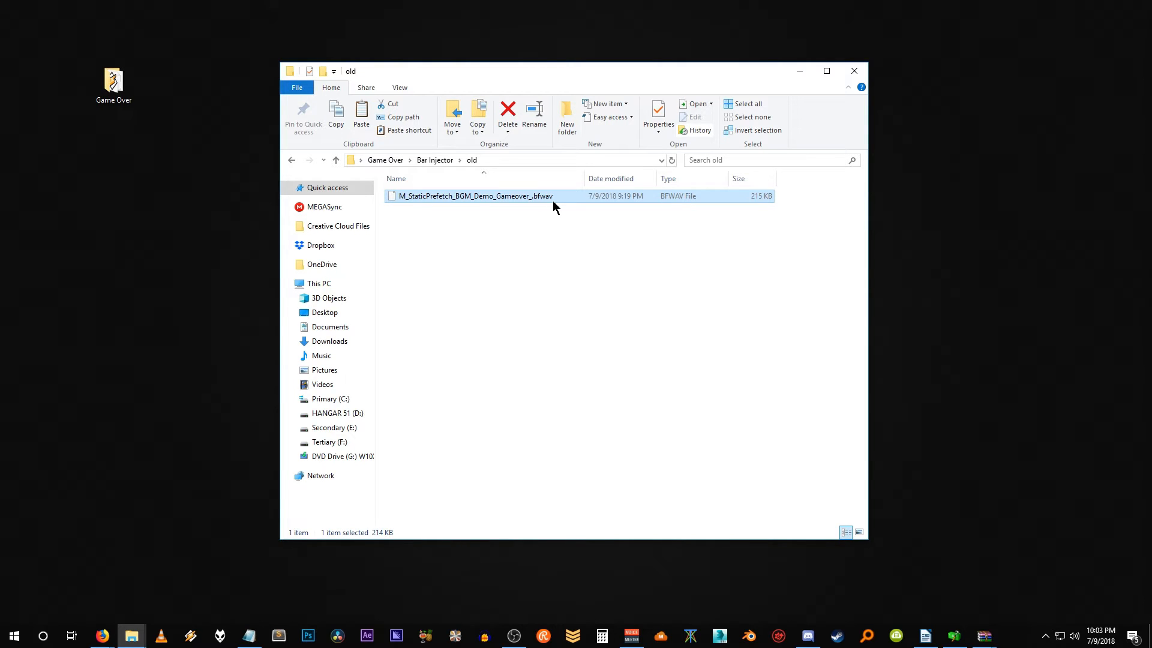
Return to the Bar Injector folder and check that it holds the new and old folders, M_StaticPrefetch.bars and RepackBars.py
{"action": "left_click", "coordinate": [335, 160]}
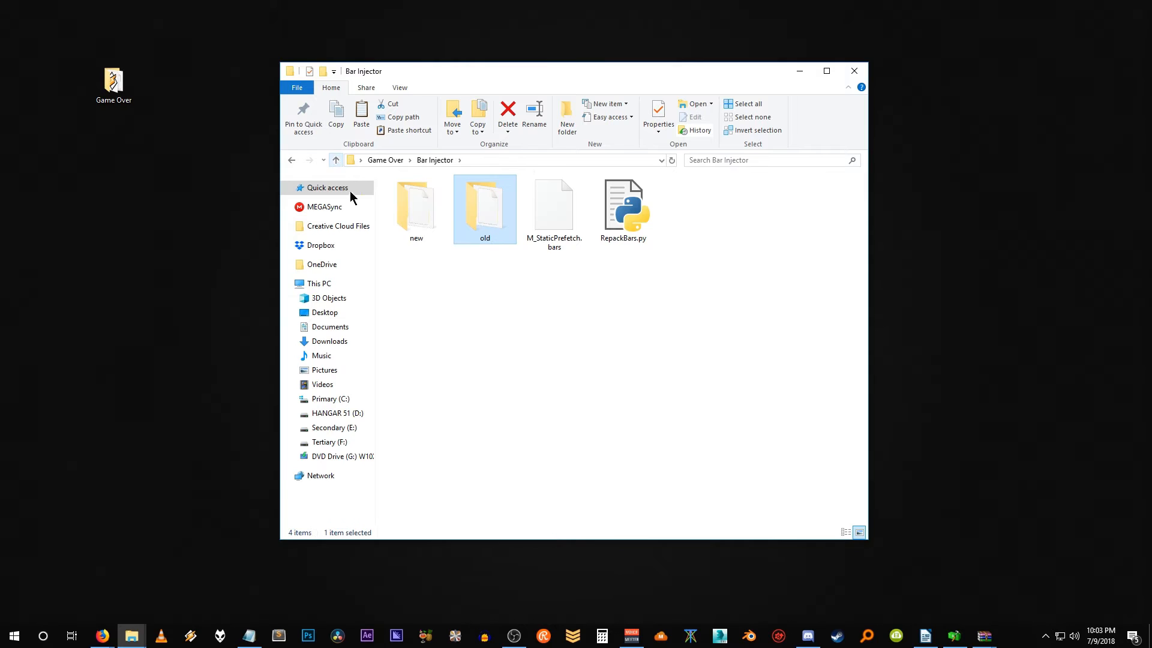
{"action": "left_click", "coordinate": [550, 249]}
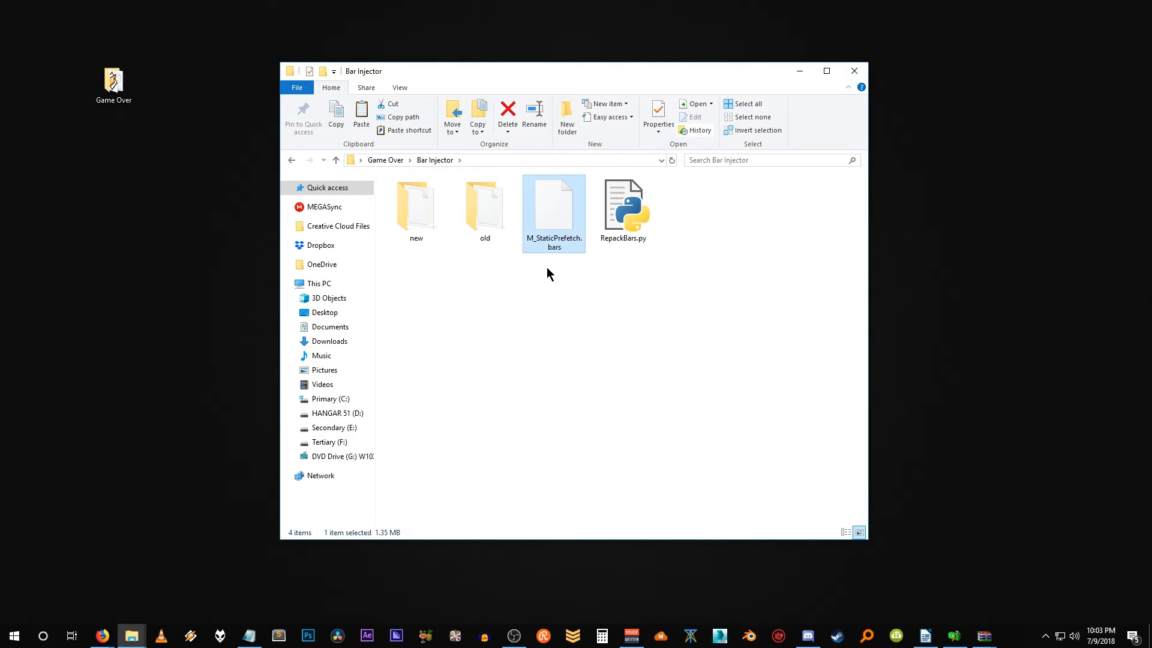
{"action": "left_click", "coordinate": [547, 268]}
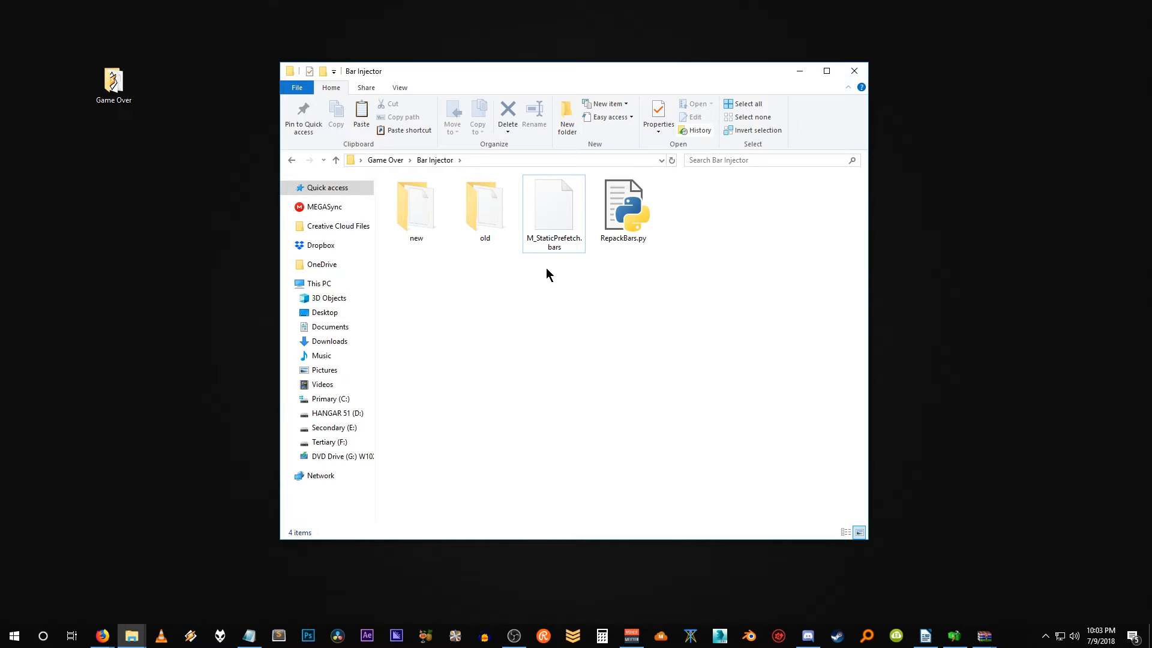
{"action": "left_click", "coordinate": [551, 249]}
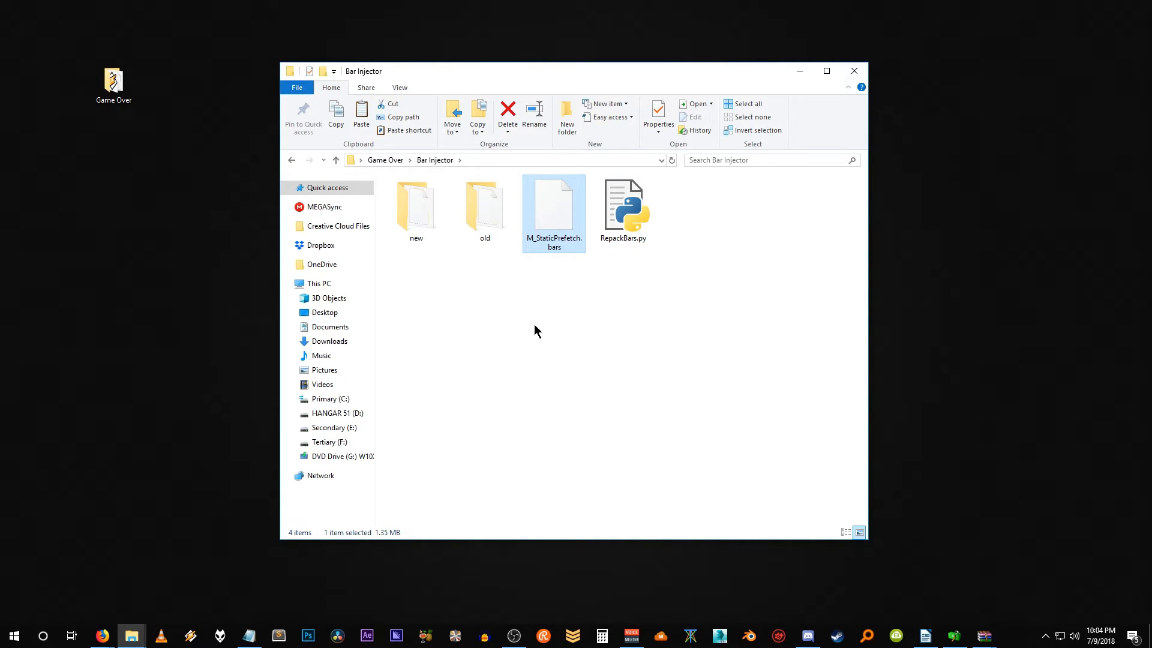
{"action": "left_click", "coordinate": [546, 265]}
{"action": "left_click_drag", "start_coordinate": [667, 281], "coordinate": [388, 188]}
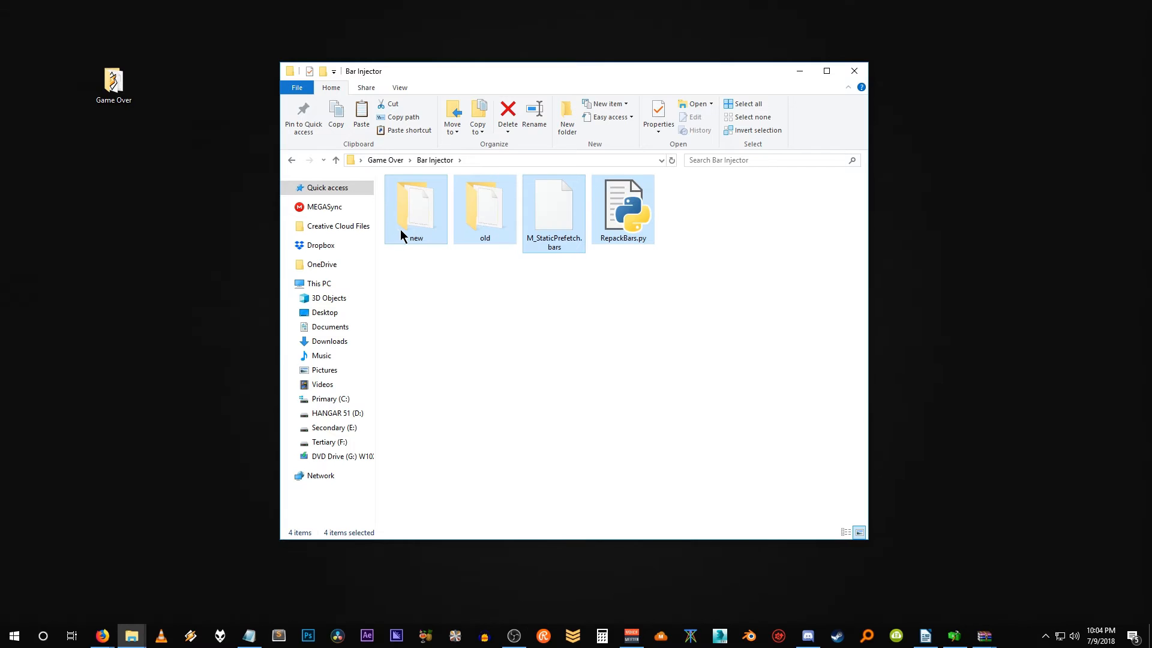
{"action": "left_click", "coordinate": [487, 298]}
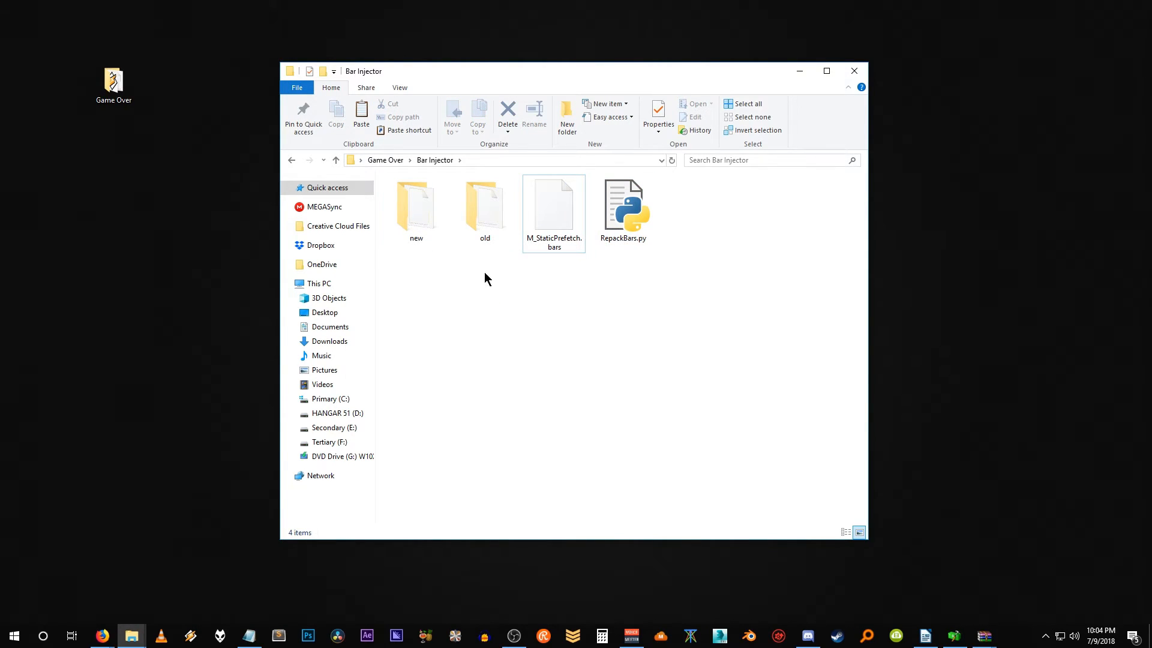
Open a command prompt in the Bar Injector folder and place its window below the folder's files
{"action": "left_click", "coordinate": [491, 160]}
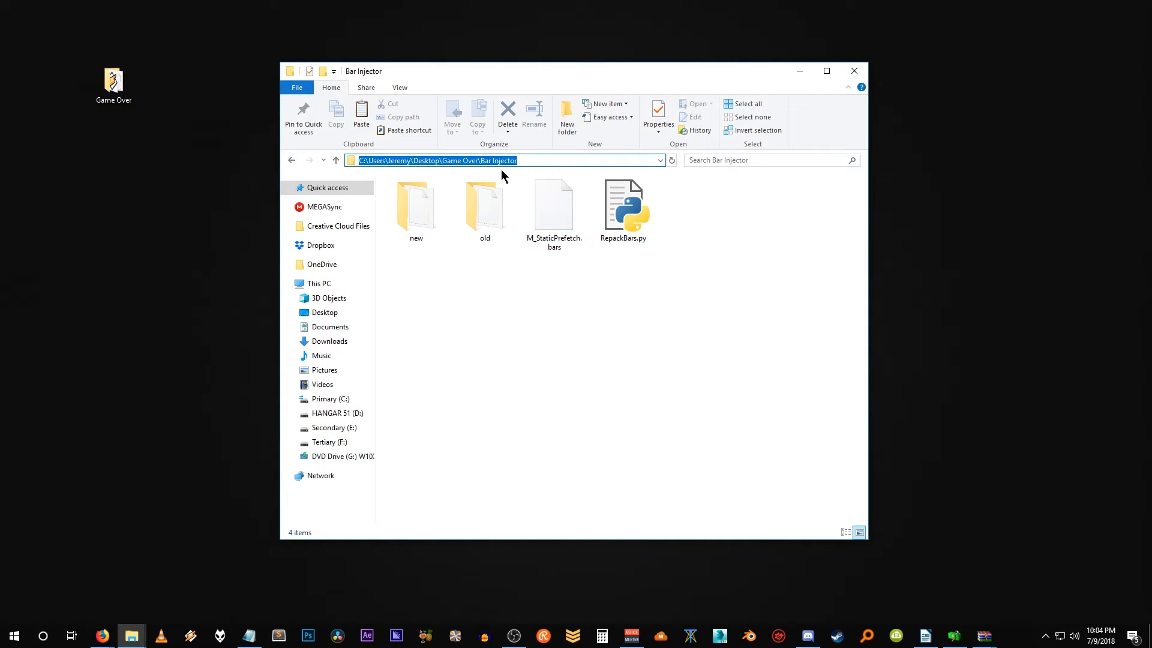
{"action": "type", "text": "cmd"}
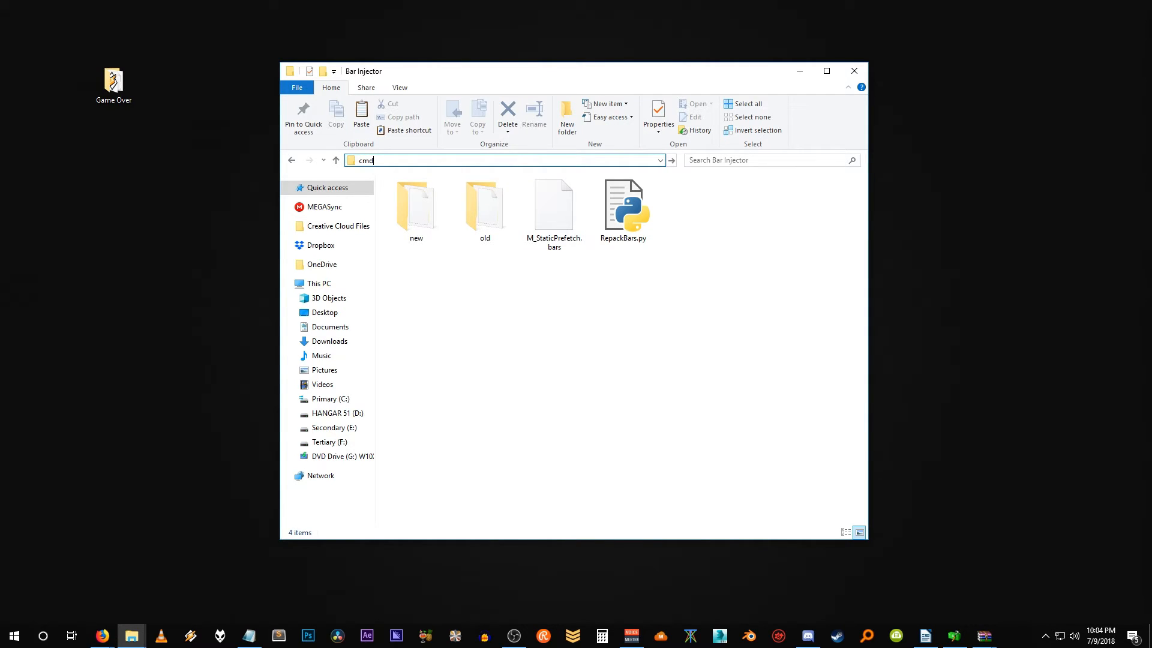
{"action": "key", "text": "Return"}
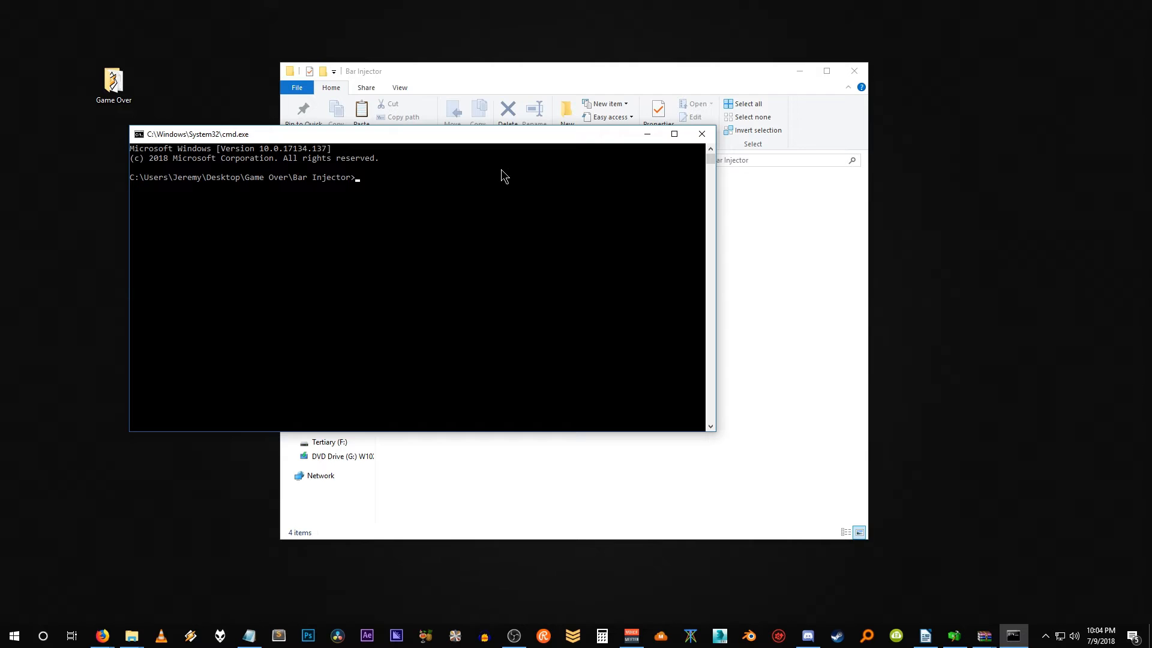
{"action": "left_click_drag", "start_coordinate": [470, 134], "coordinate": [621, 261]}
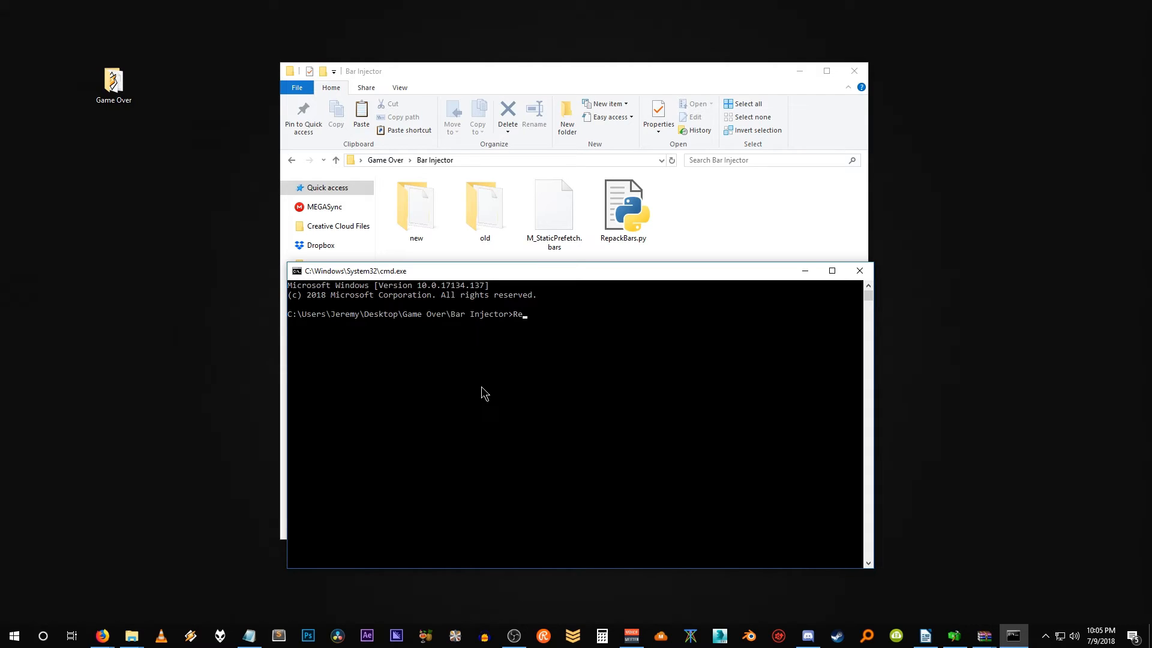
Run "RepackBars.py M_StaticPrefetch.bars old new" and close the command prompt
{"action": "key", "text": "Tab"}
{"action": "type", "text": "M"}
{"action": "key", "text": "Tab"}
{"action": "type", "text": "old"}
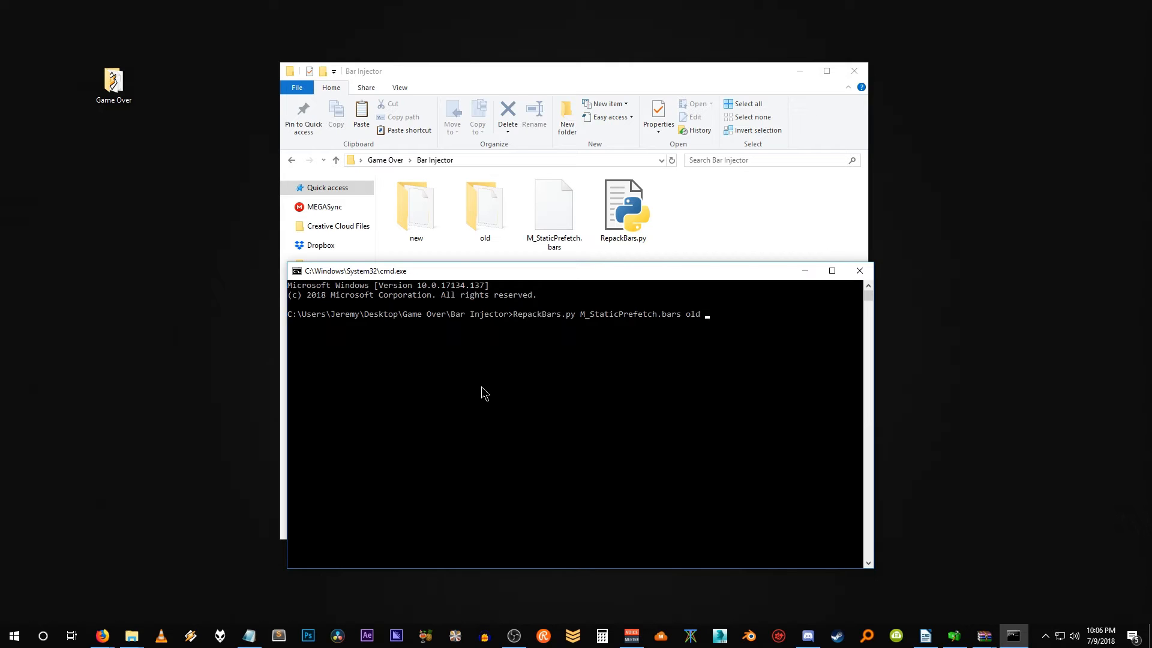
{"action": "type", "text": "new"}
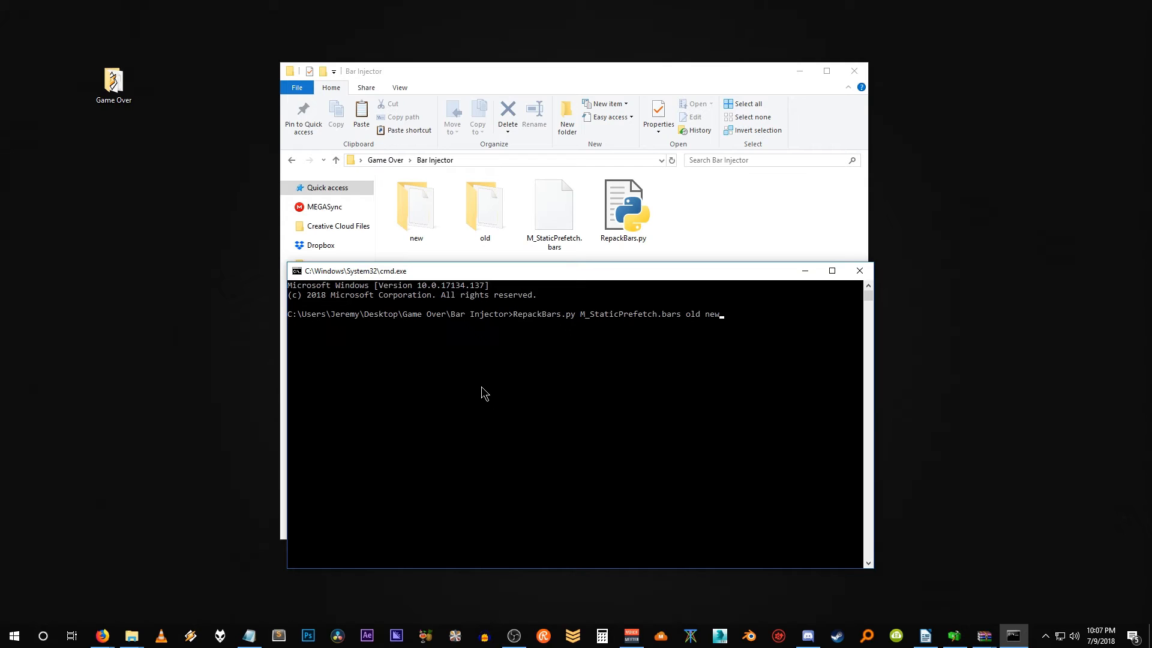
{"action": "key", "text": "Return"}
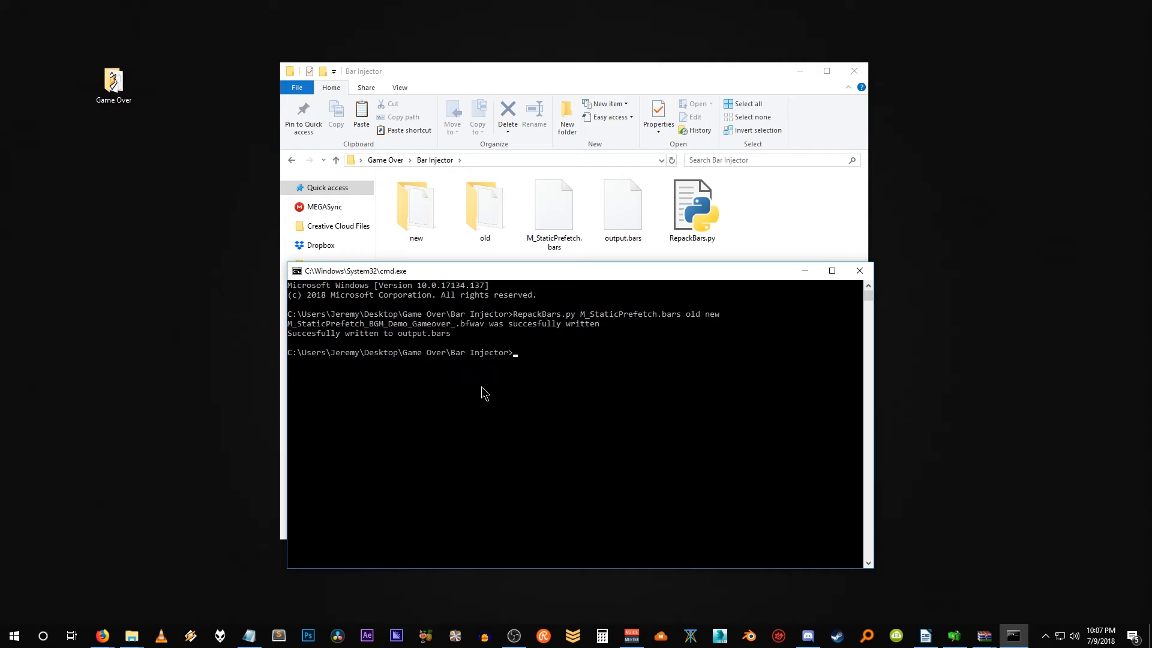
{"action": "left_click", "coordinate": [859, 271]}
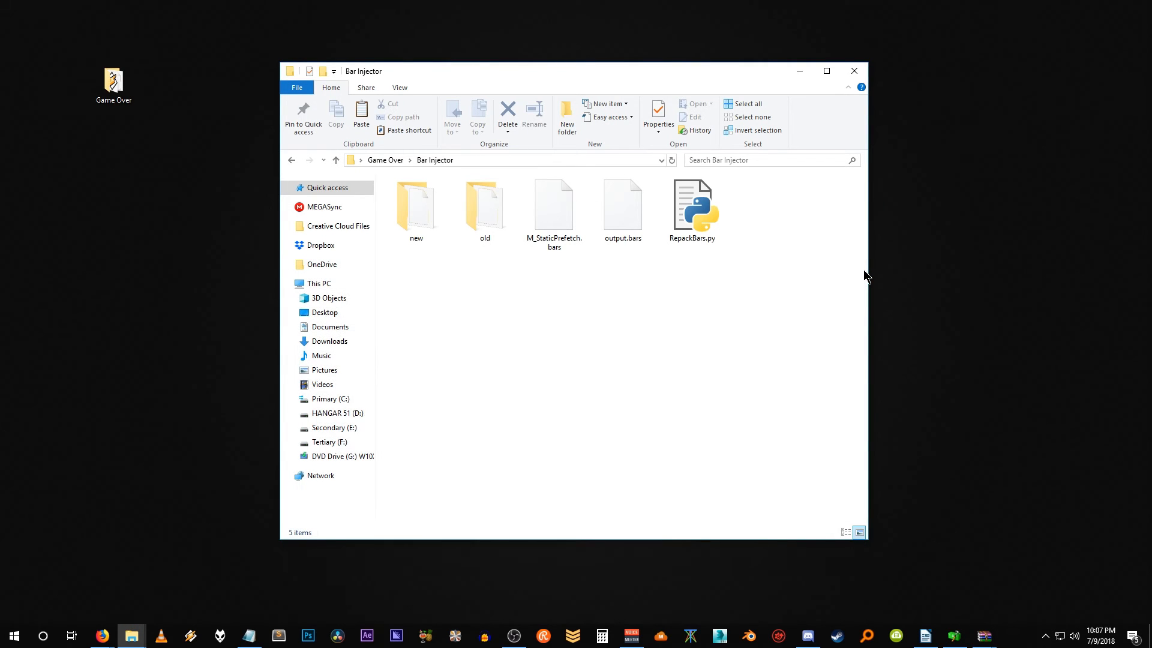
Switch to Wexos's Toolbox to check the M_StaticPrefetch.bars entry name in Bootup.pack, placing its window below the Bar Injector files
{"action": "left_click", "coordinate": [631, 231]}
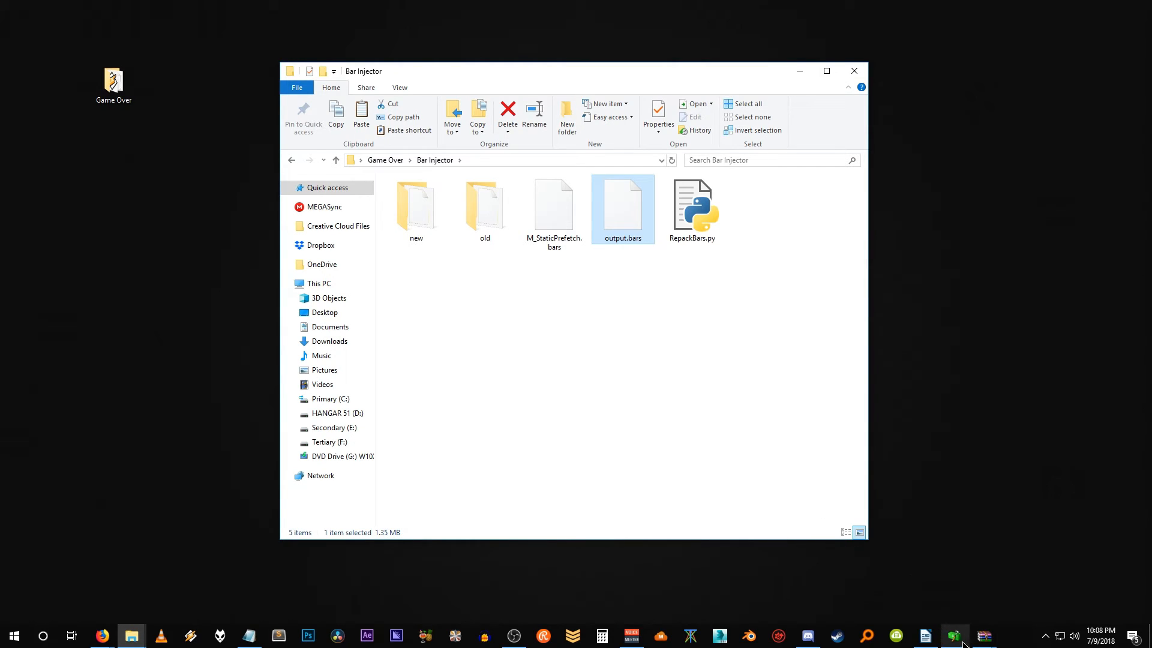
{"action": "mouse_move", "coordinate": [959, 644]}
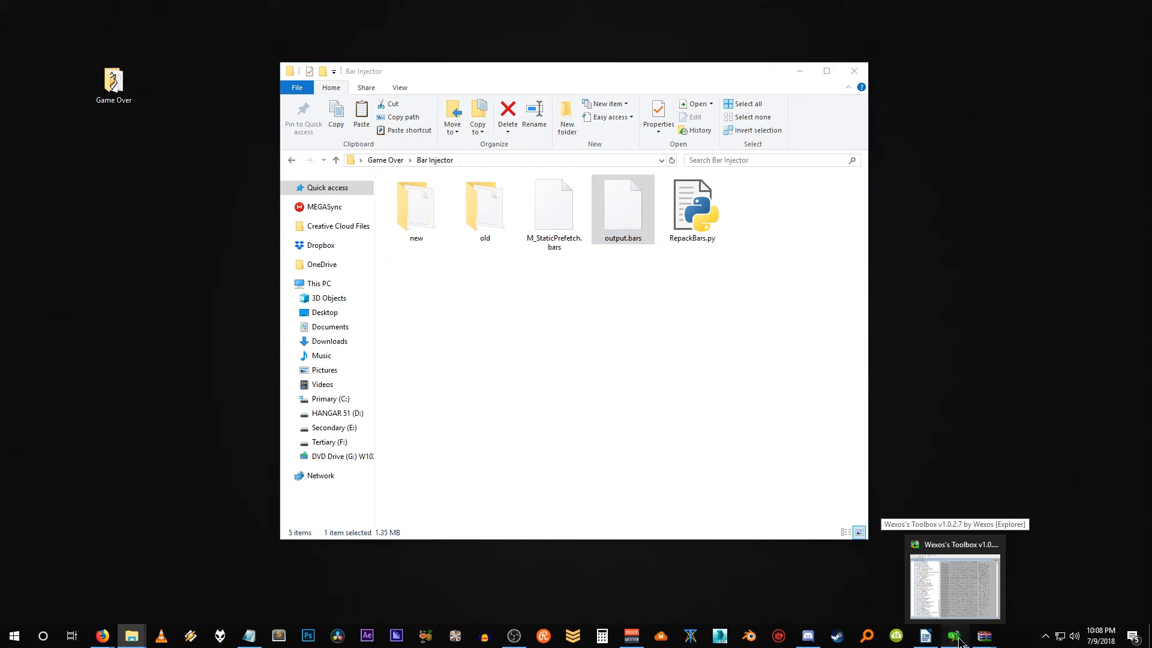
{"action": "left_click", "coordinate": [959, 644]}
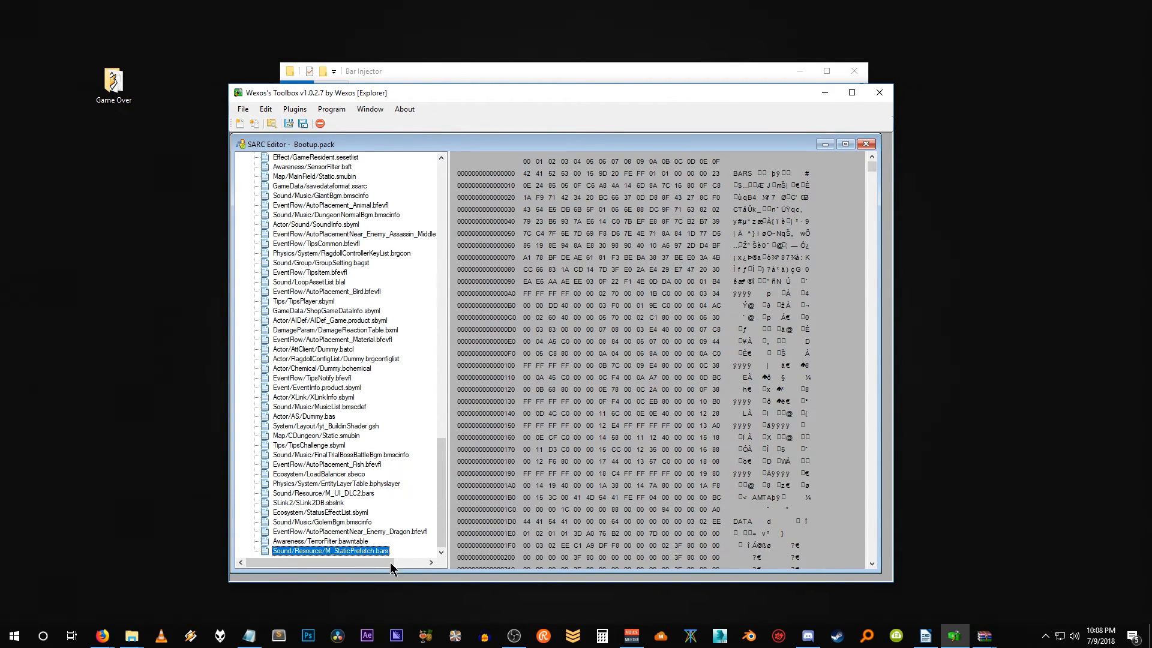
{"action": "left_click_drag", "start_coordinate": [335, 560], "coordinate": [276, 556]}
{"action": "left_click_drag", "start_coordinate": [517, 93], "coordinate": [657, 321]}
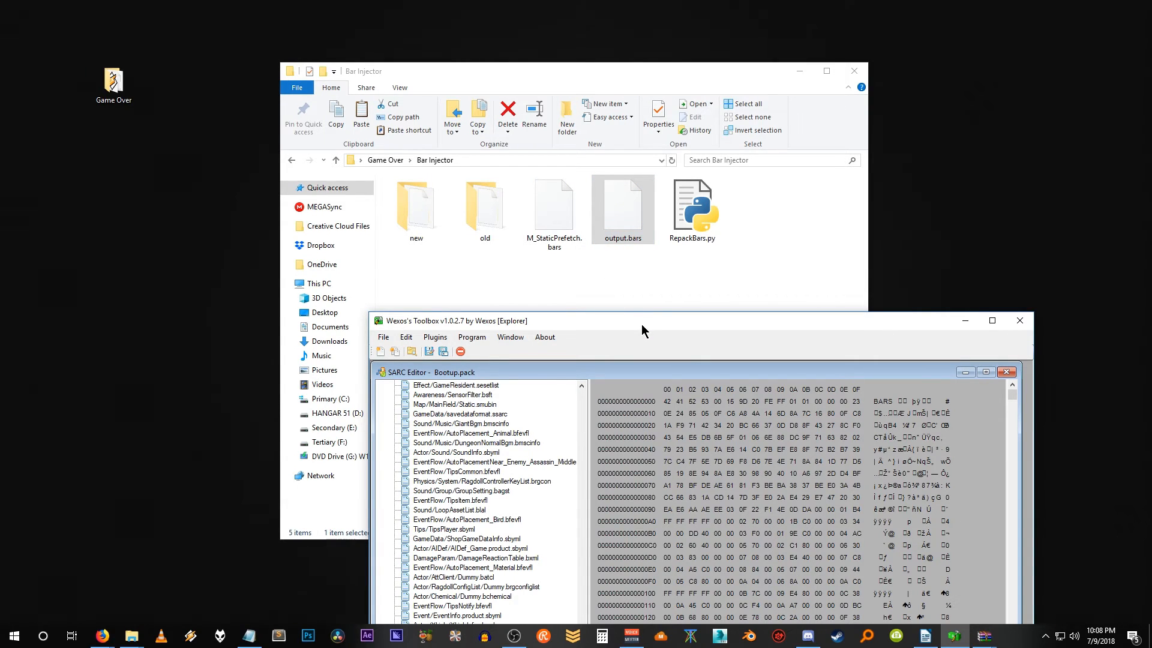
{"action": "left_click_drag", "start_coordinate": [642, 330], "coordinate": [613, 297]}
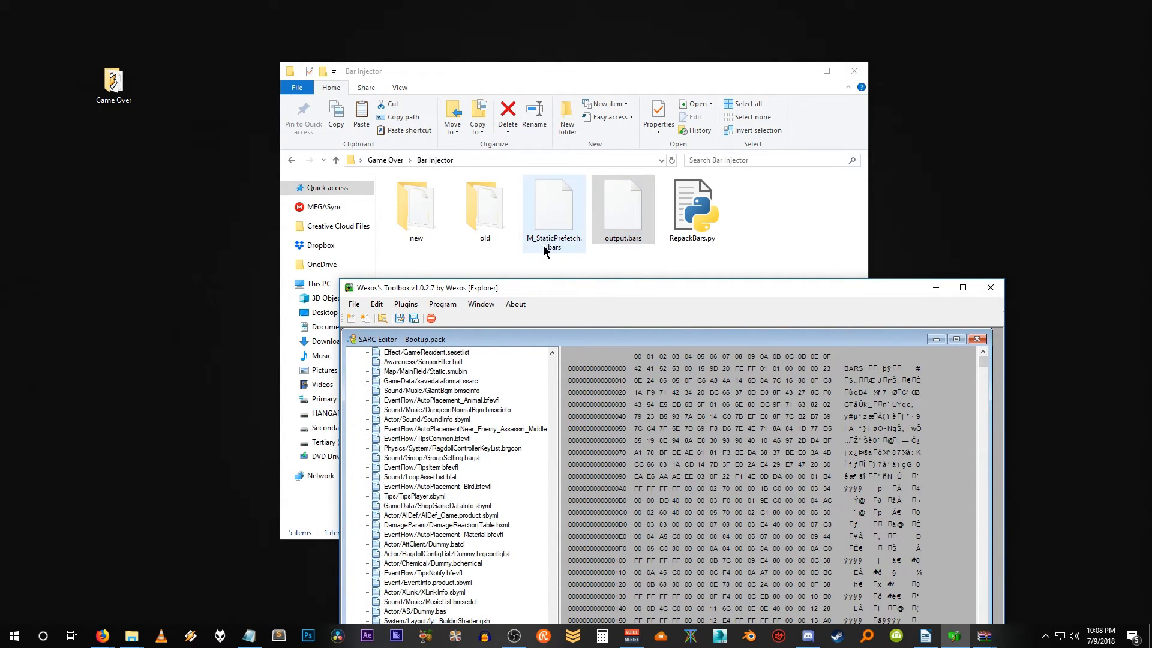
Rename M_StaticPrefetch.bars in the Bar Injector folder as OLD_M_StaticPrefetch.bars, copying the M_StaticPrefetch part of the name
{"action": "left_click", "coordinate": [549, 188]}
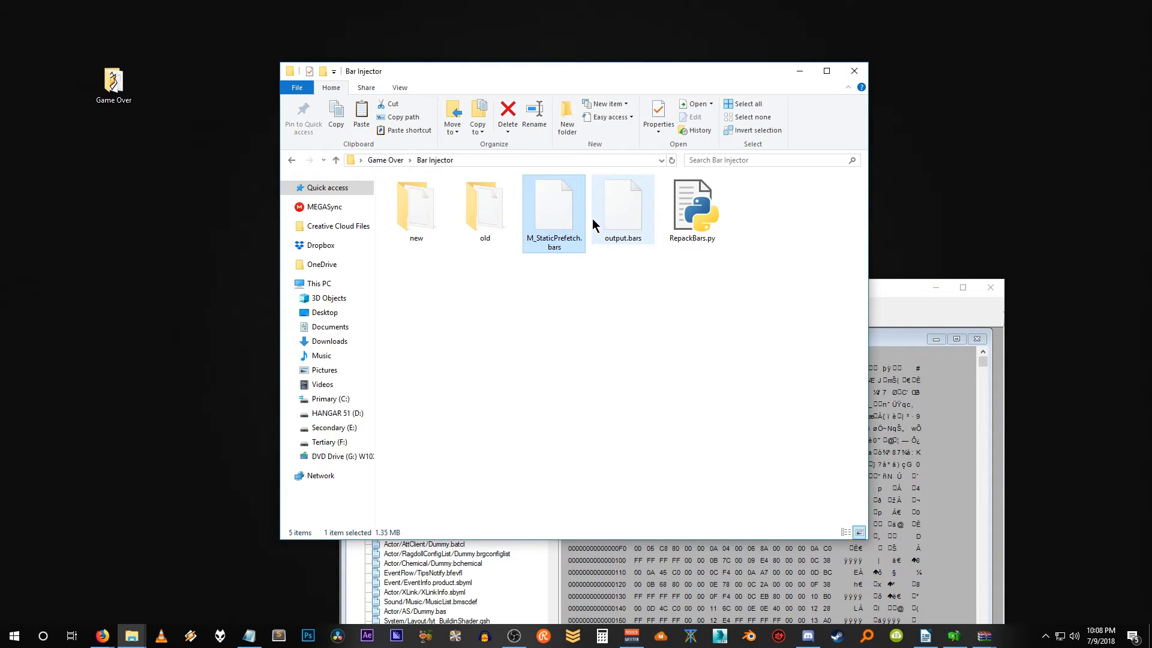
{"action": "key", "text": "F2"}
{"action": "key", "text": "Right"}
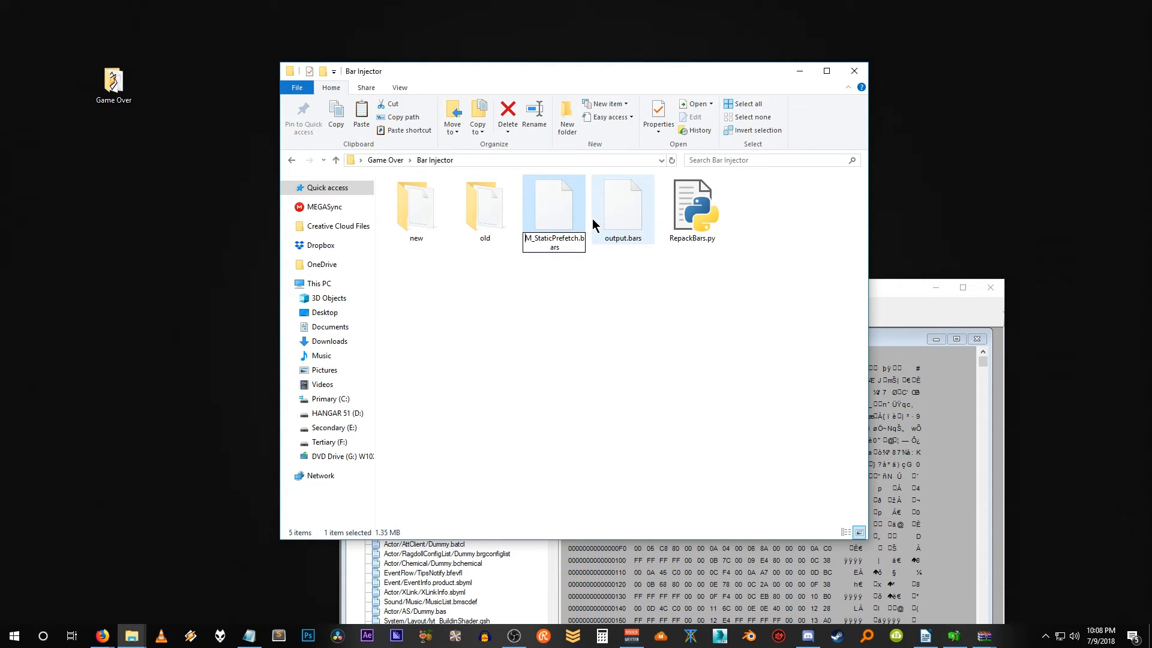
{"action": "key", "text": "Home"}
{"action": "type", "text": "OLD_"}
{"action": "left_click_drag", "start_coordinate": [543, 238], "coordinate": [554, 248]}
{"action": "key", "text": "ctrl+c"}
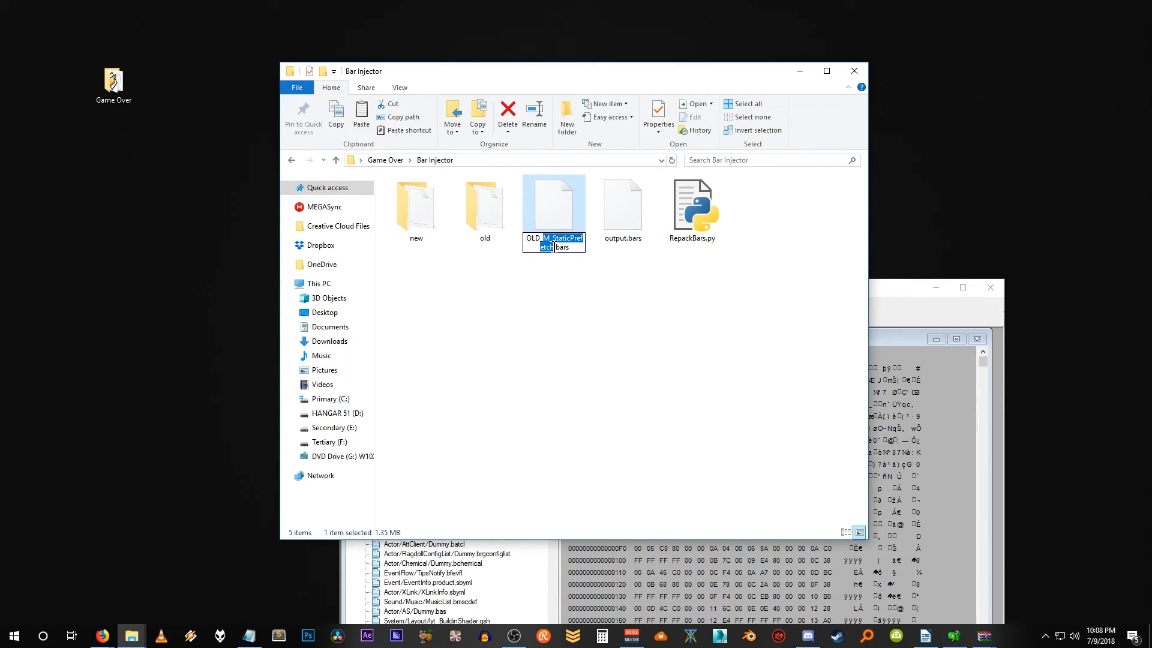
{"action": "left_click", "coordinate": [540, 200]}
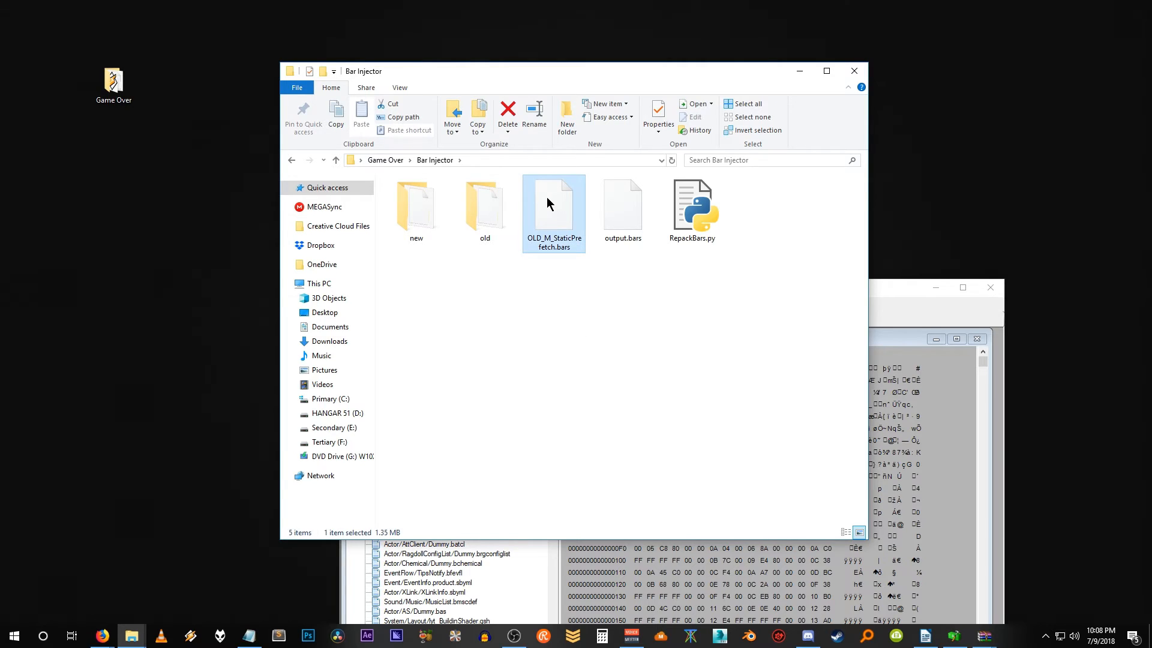
Rename output.bars as M_StaticPrefetch.bars using the copied name
{"action": "left_click", "coordinate": [624, 219]}
{"action": "key", "text": "F2"}
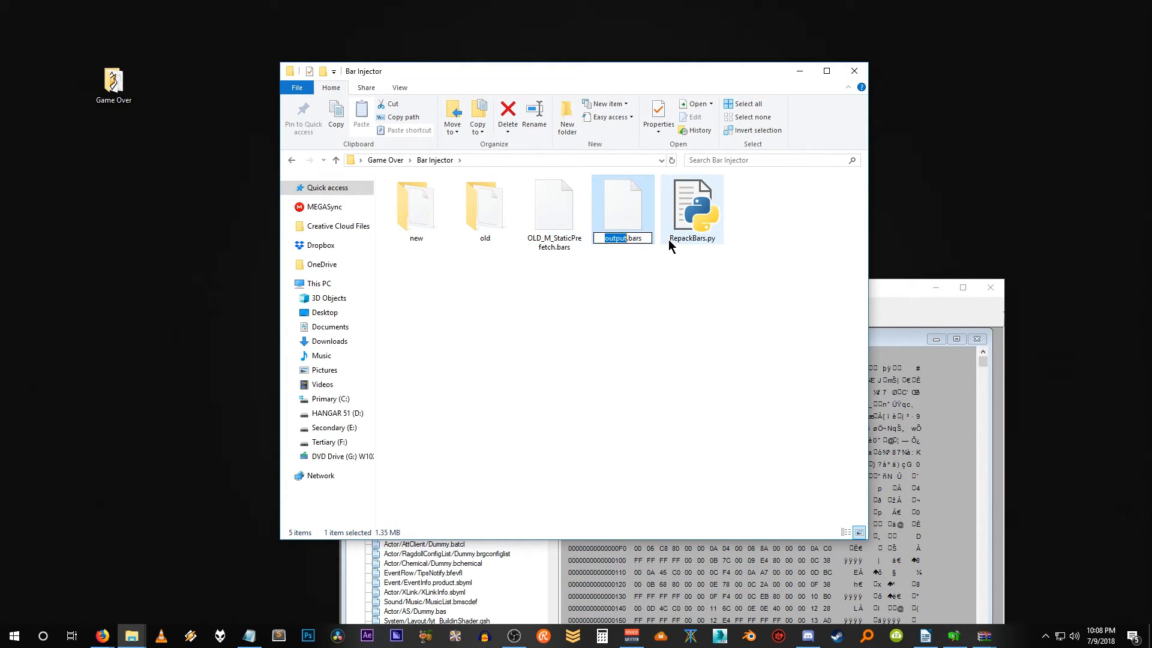
{"action": "key", "text": "ctrl+v"}
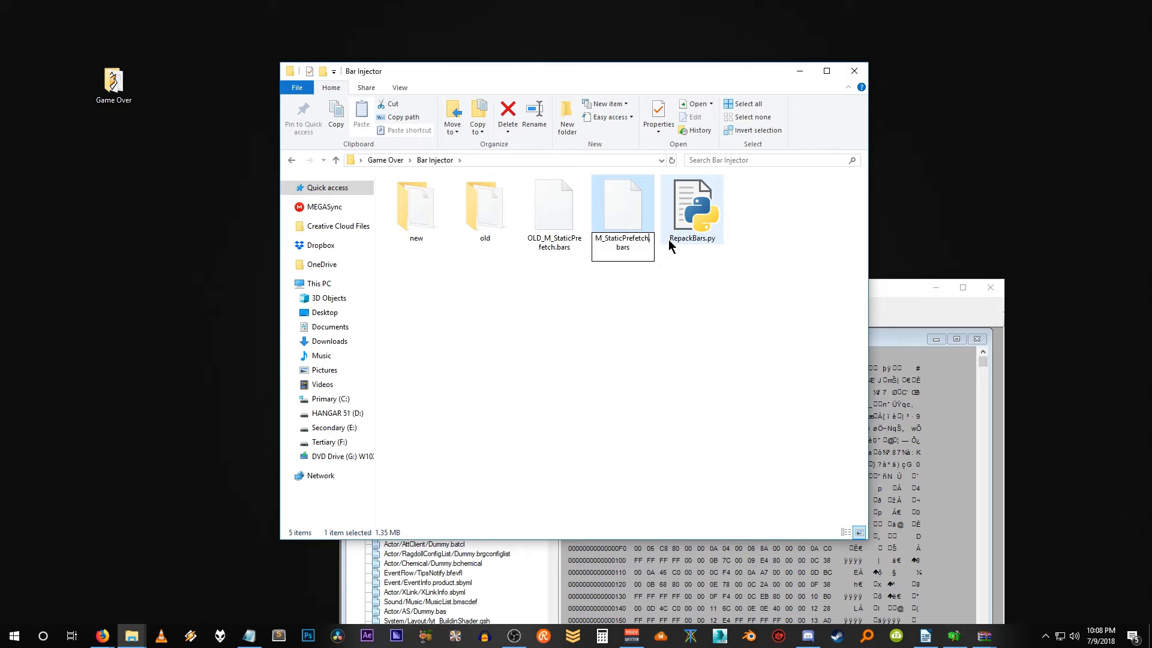
{"action": "key", "text": "Return"}
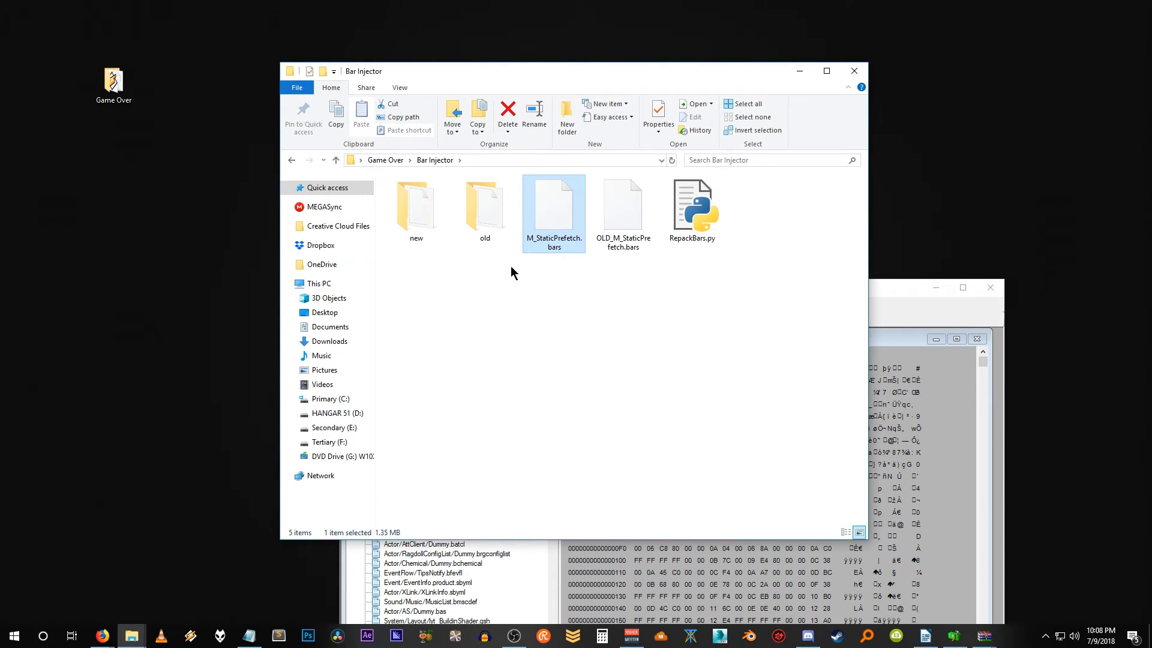
In Wexos's Toolbox, replace Sound/Resource/M_StaticPrefetch.bars in Bootup.pack with M_StaticPrefetch.bars from the Bar Injector folder
{"action": "left_click_drag", "start_coordinate": [899, 297], "coordinate": [786, 96]}
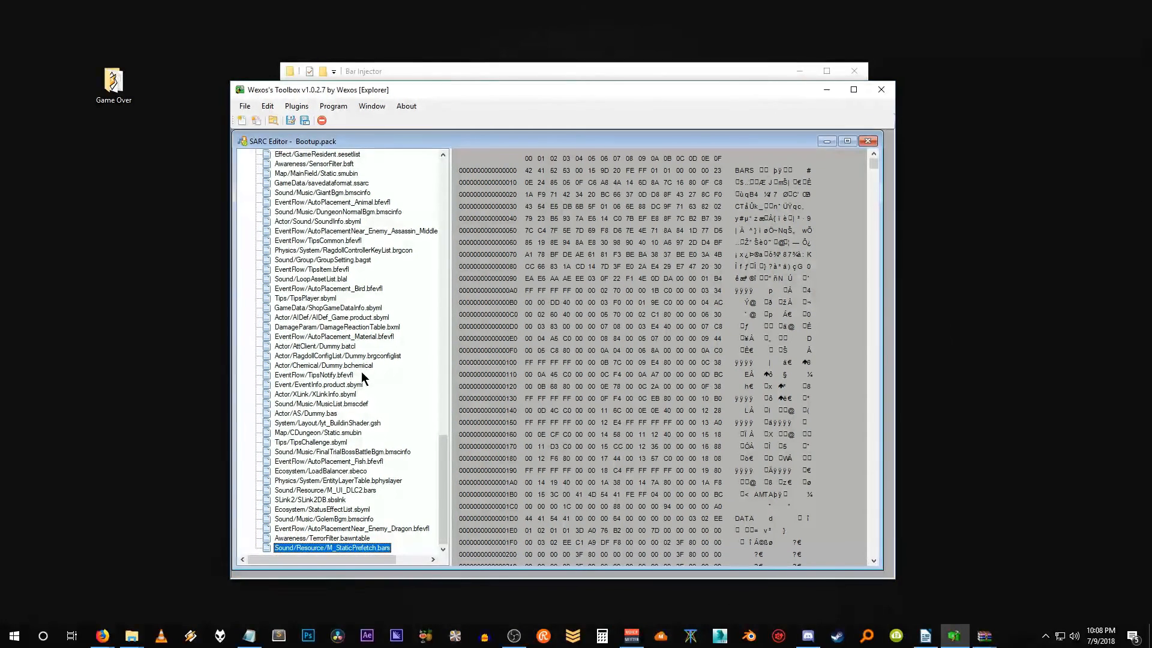
{"action": "right_click", "coordinate": [321, 553]}
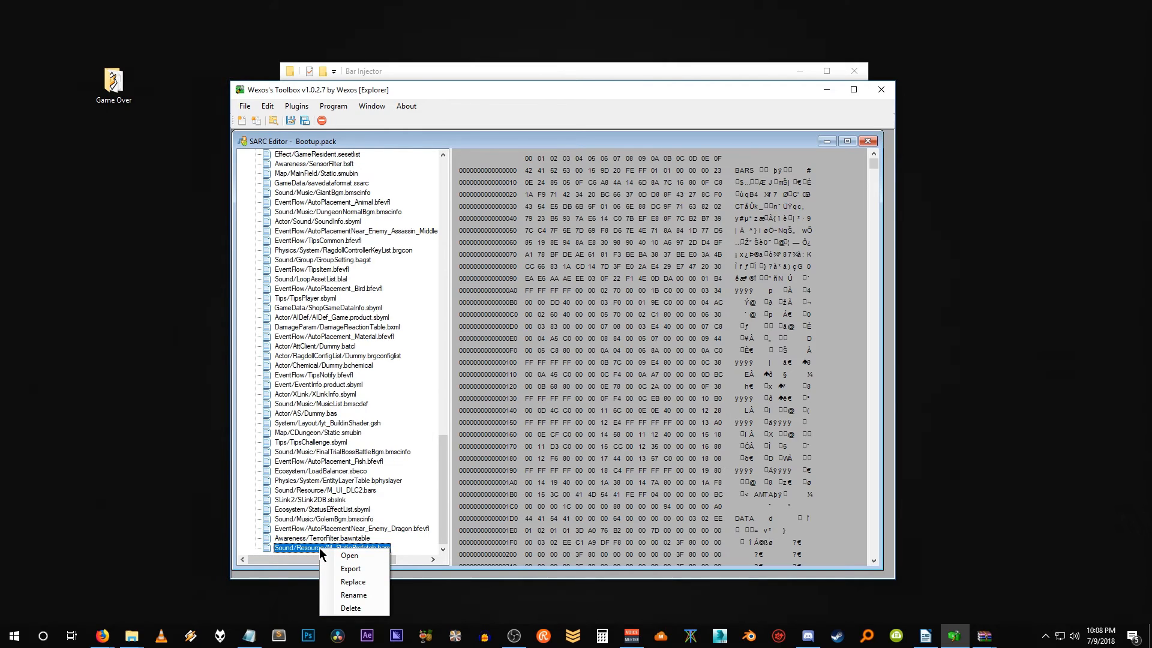
{"action": "left_click", "coordinate": [365, 582]}
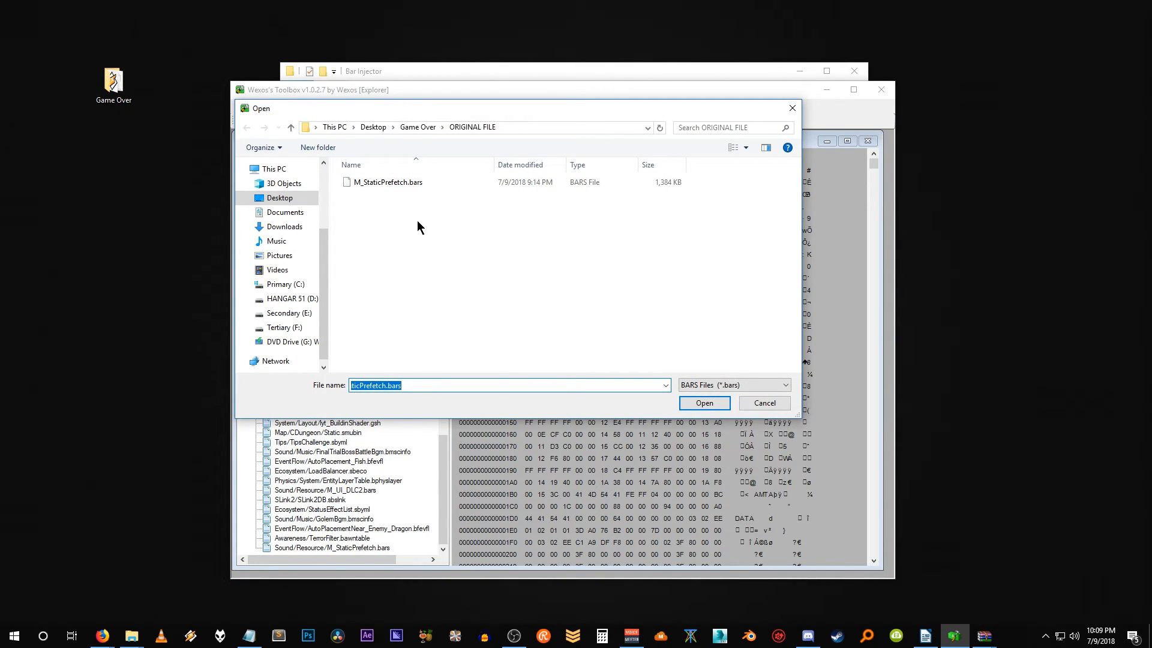
{"action": "left_click", "coordinate": [292, 128]}
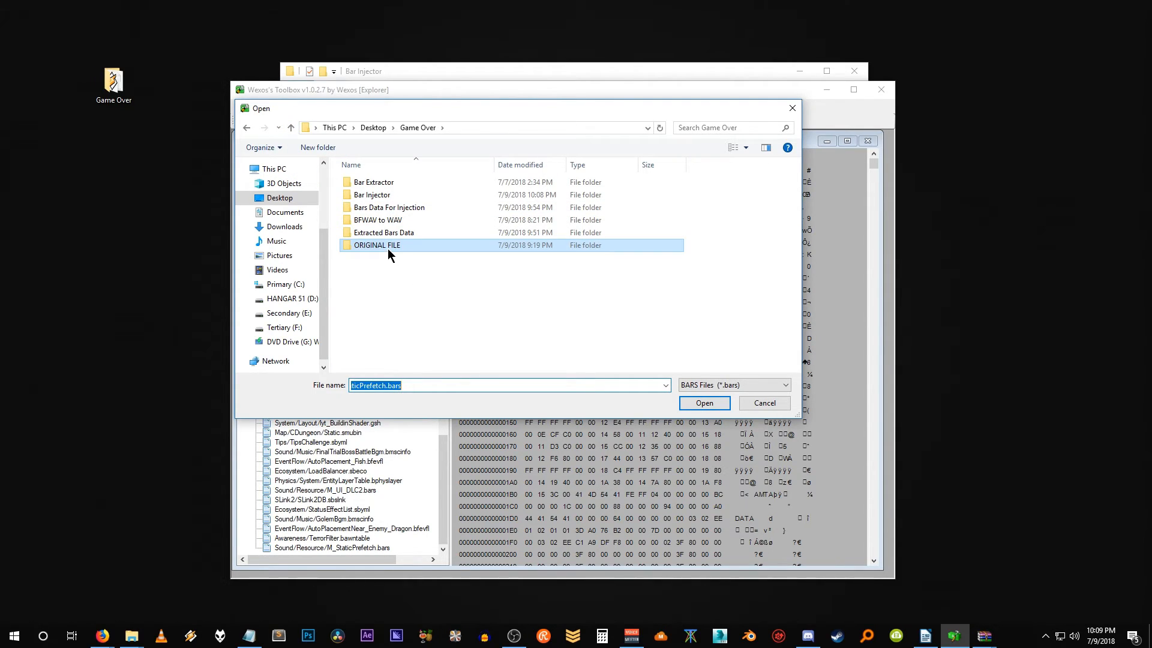
{"action": "double_click", "coordinate": [372, 194]}
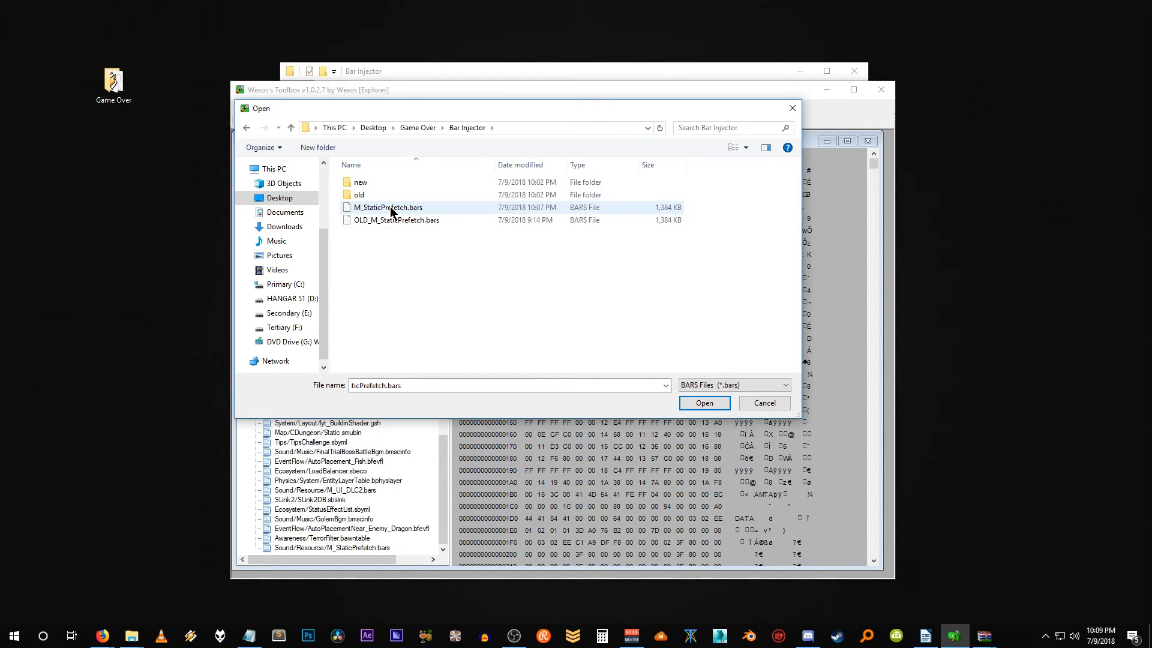
{"action": "left_click", "coordinate": [390, 206]}
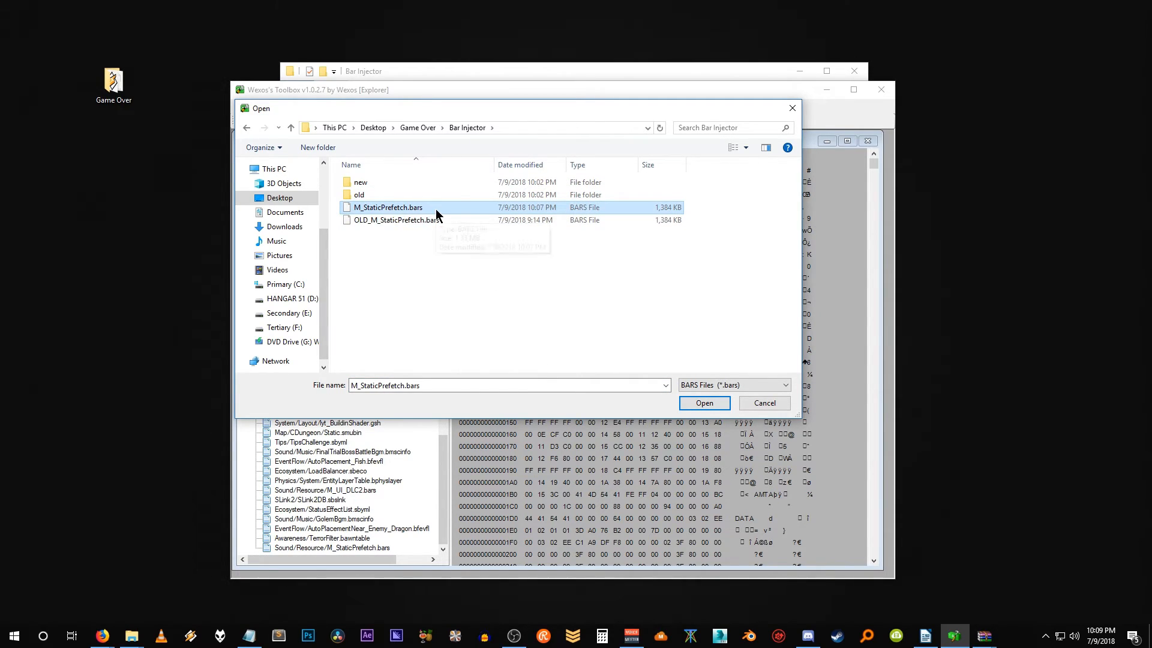
{"action": "left_click", "coordinate": [705, 404]}
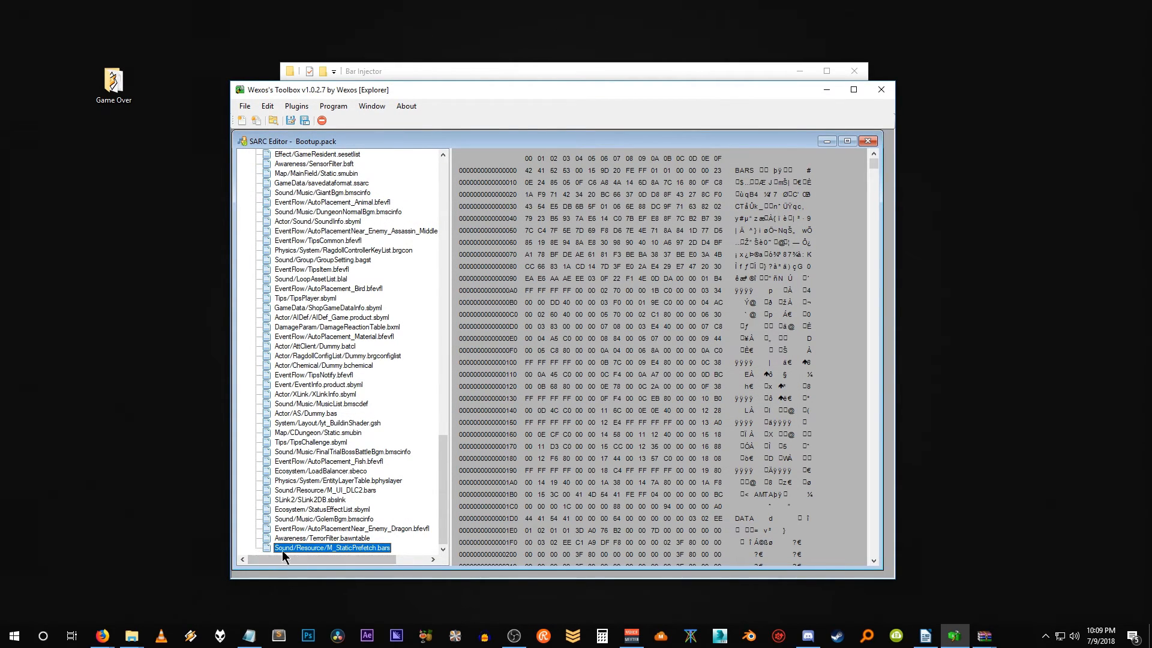
Save the modified archive as Bootup.pack in the Desktop's Game Over folder, then close Wexos's Toolbox
{"action": "left_click", "coordinate": [243, 106]}
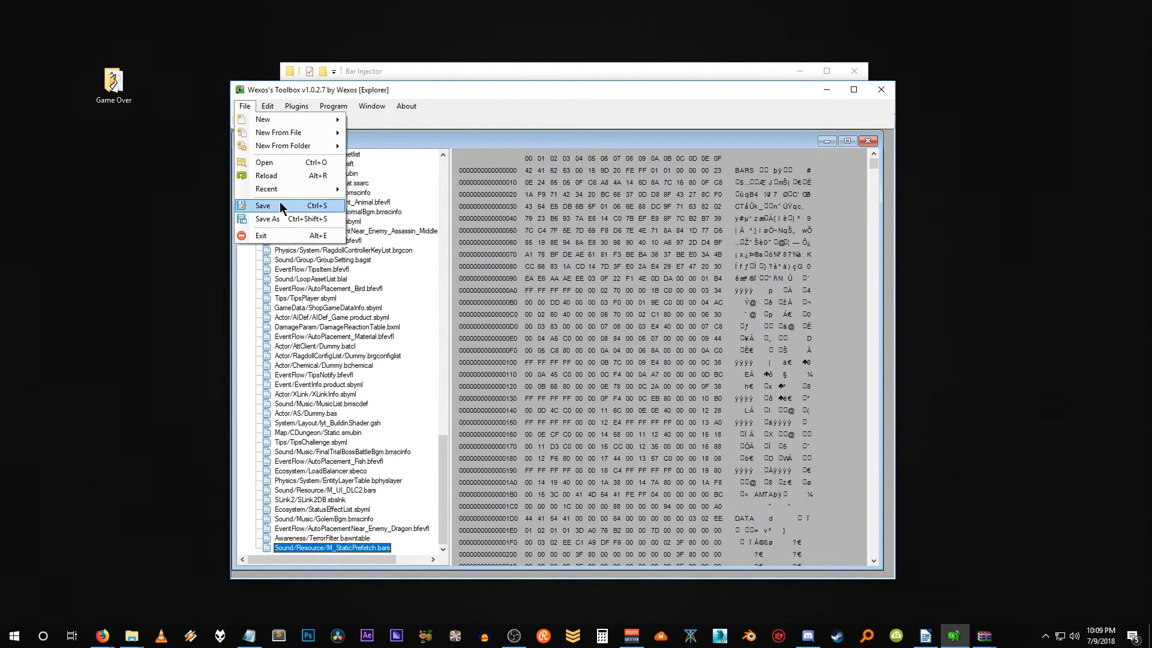
{"action": "left_click", "coordinate": [269, 219]}
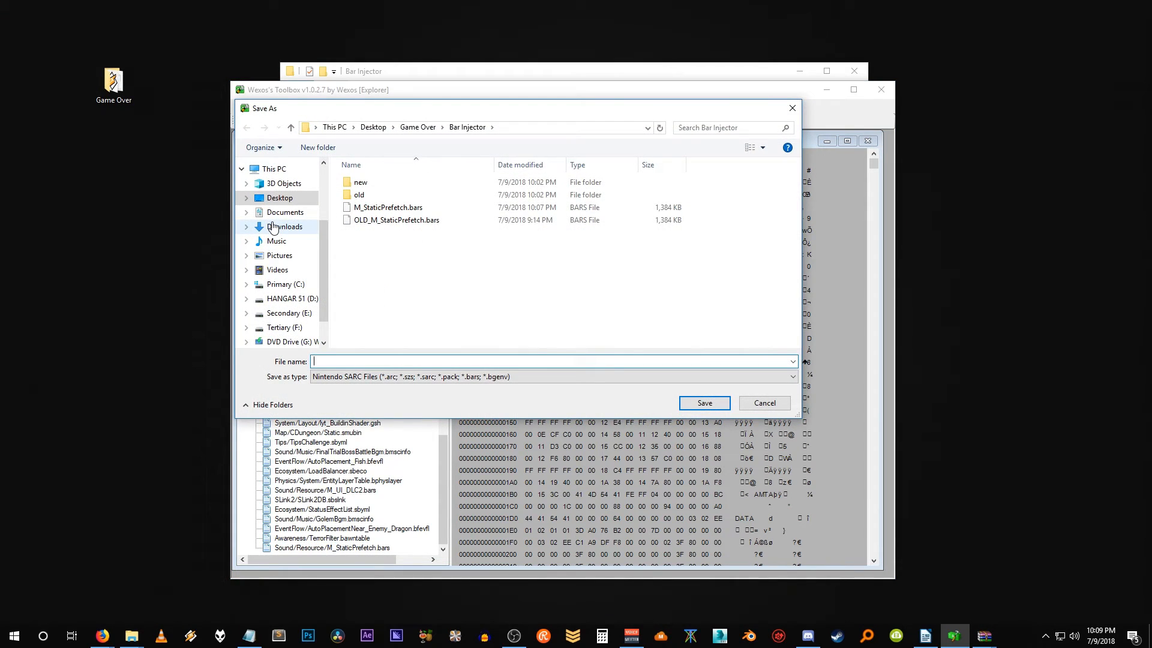
{"action": "left_click", "coordinate": [291, 128]}
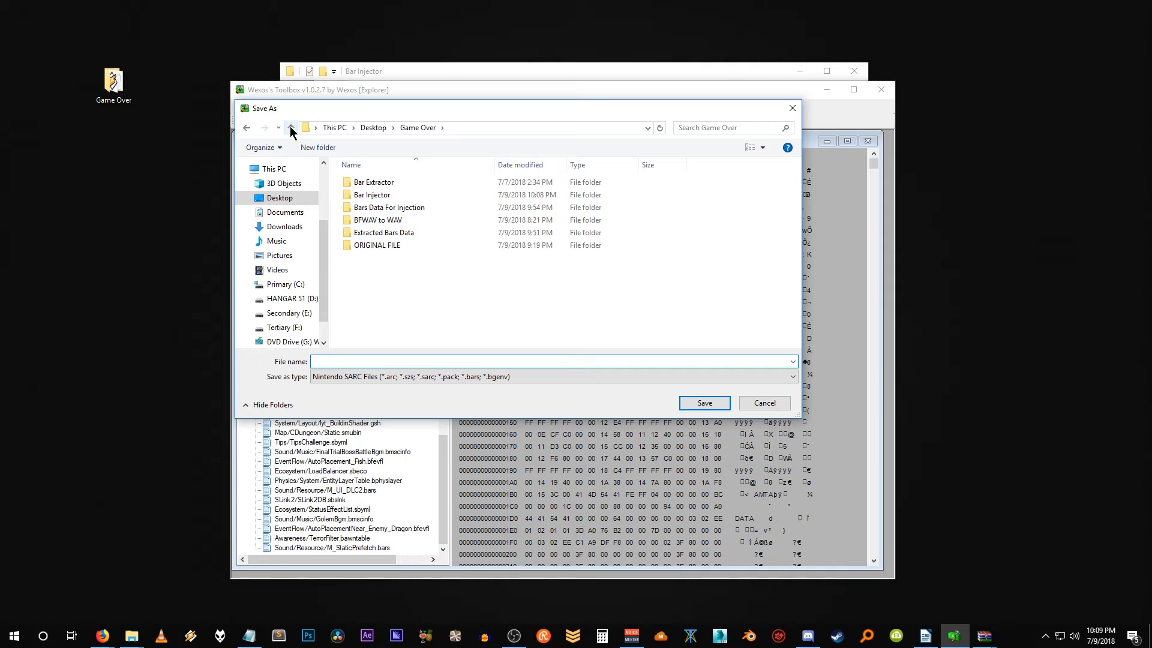
{"action": "left_click", "coordinate": [395, 359]}
{"action": "type", "text": "Bootup.pack"}
{"action": "key", "text": "Return"}
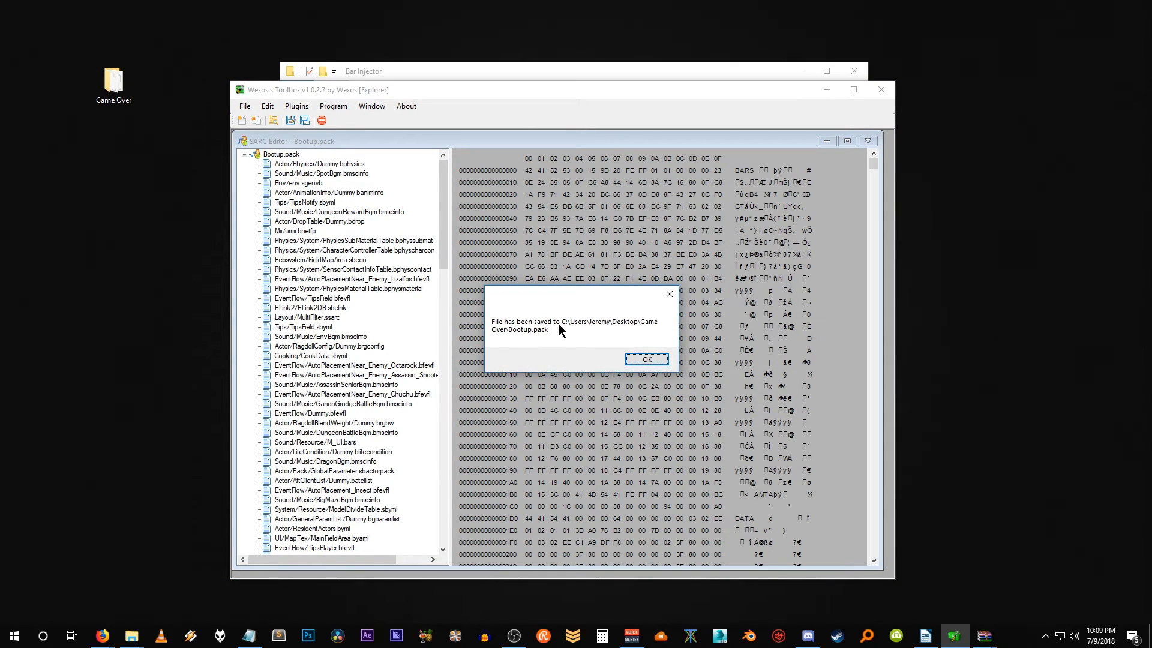
{"action": "left_click", "coordinate": [658, 360]}
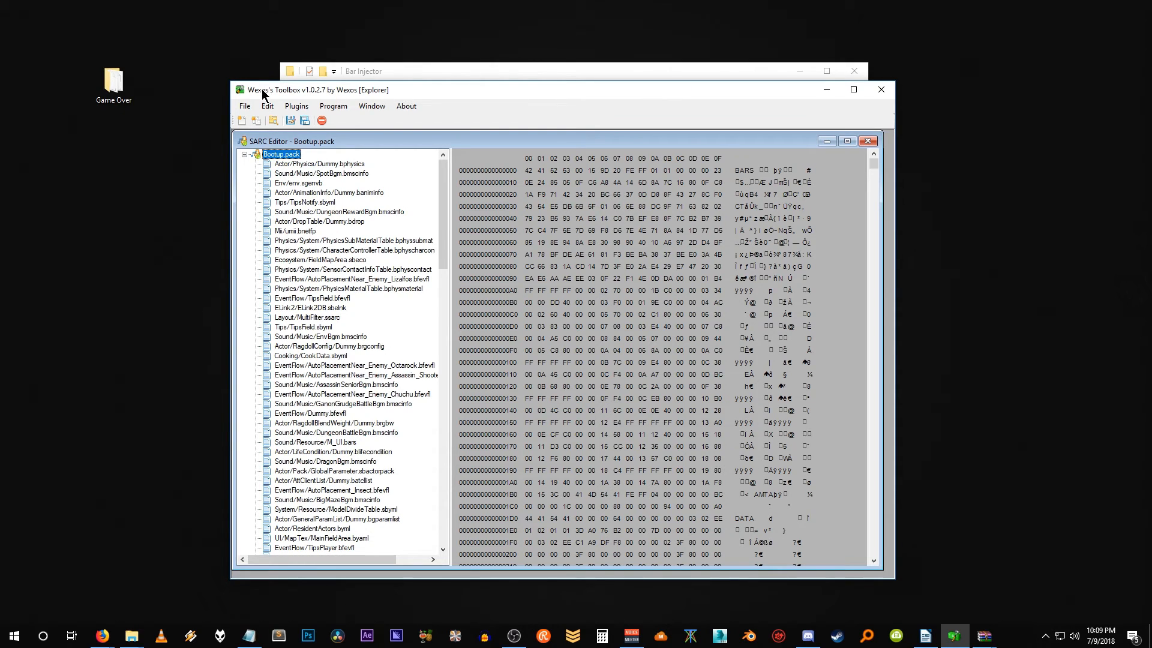
{"action": "left_click", "coordinate": [882, 90]}
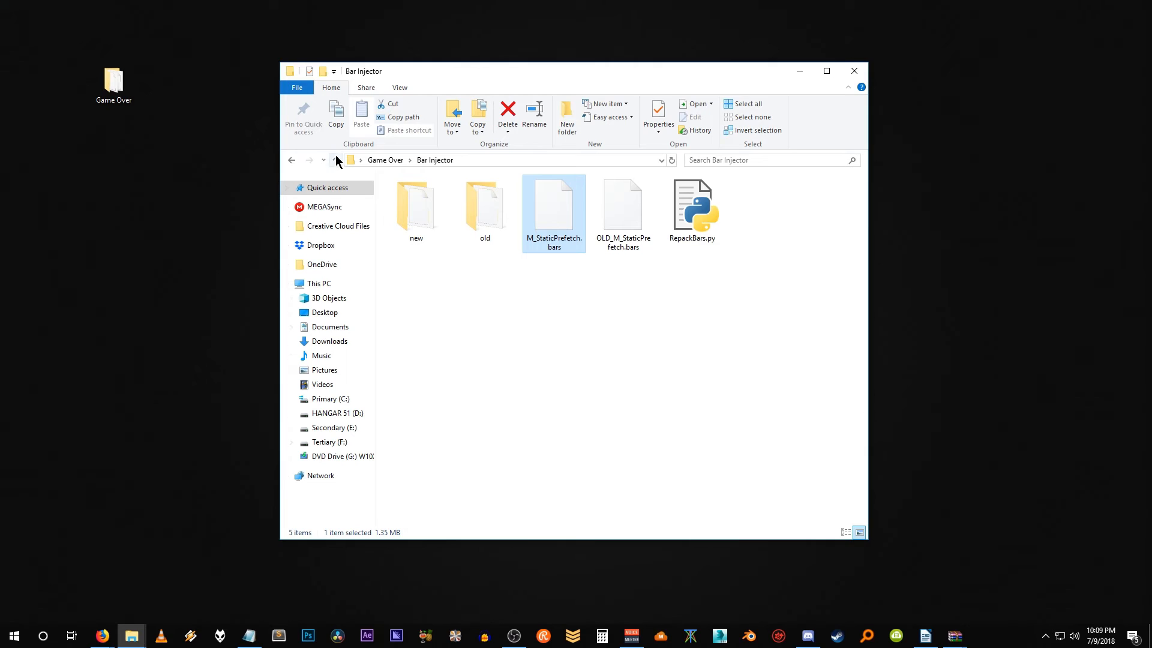
Go up from the Bar Injector folder to the Game Over folder containing the saved Bootup.pack
{"action": "left_click", "coordinate": [336, 160]}
{"action": "left_click_drag", "start_coordinate": [484, 420], "coordinate": [365, 144]}
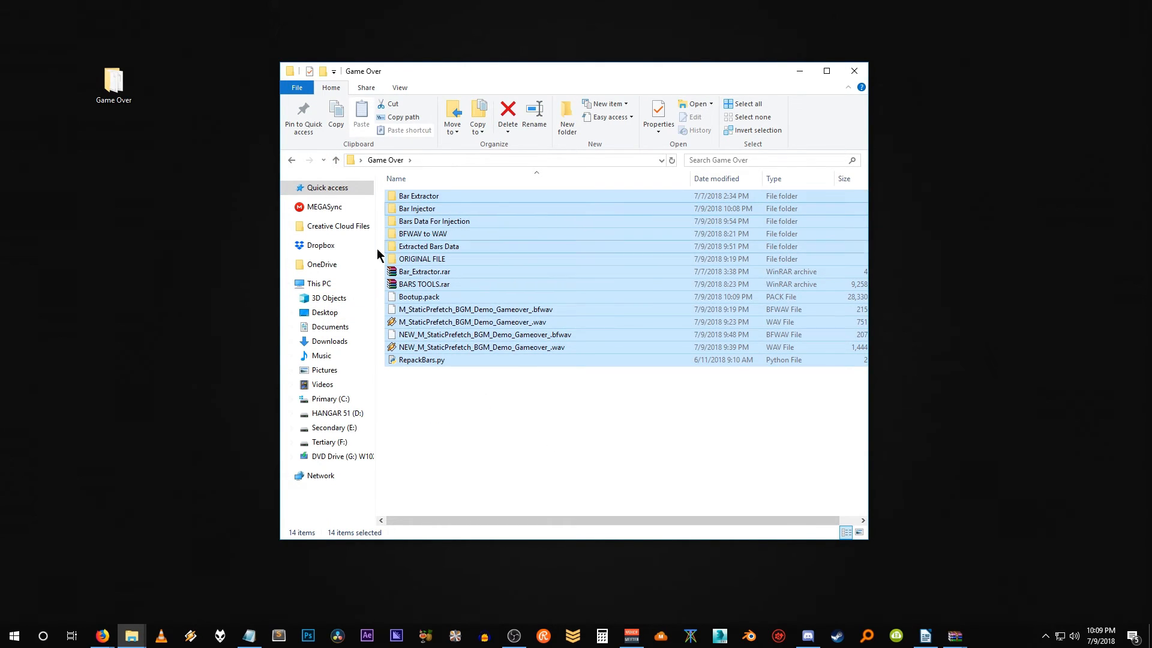
{"action": "left_click", "coordinate": [475, 417]}
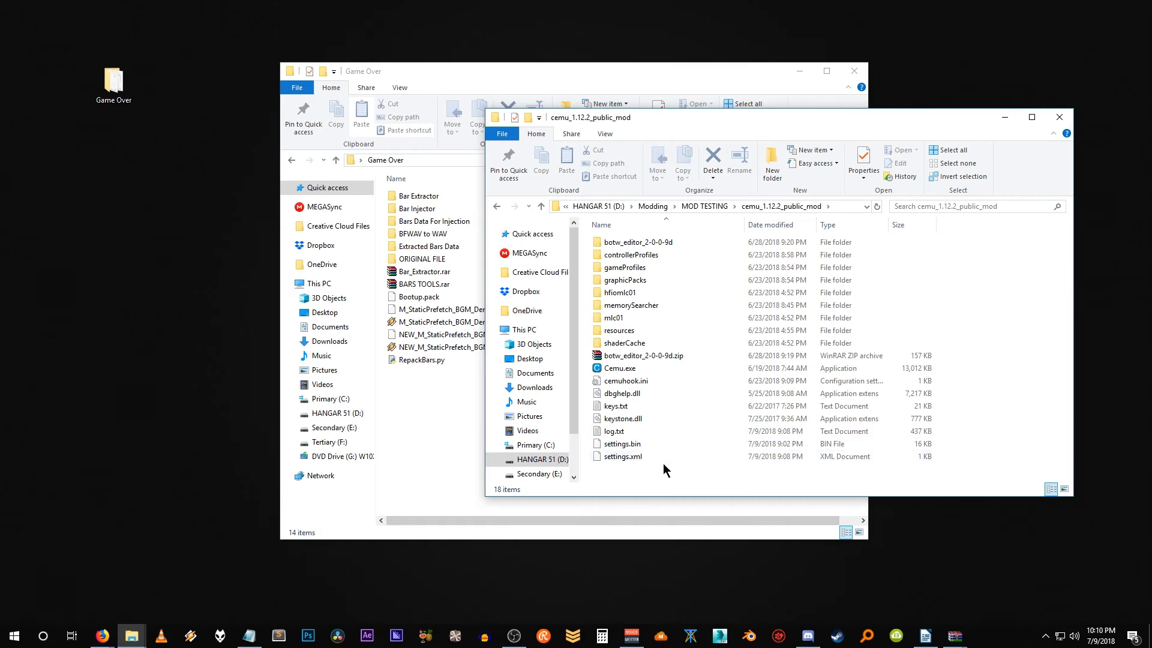
In the cemu_1.12.2_public_mod window, open mlc01\usr\title\00050000\101C9500\content\pack, placing the Game Over window beside it
{"action": "double_click", "coordinate": [609, 322]}
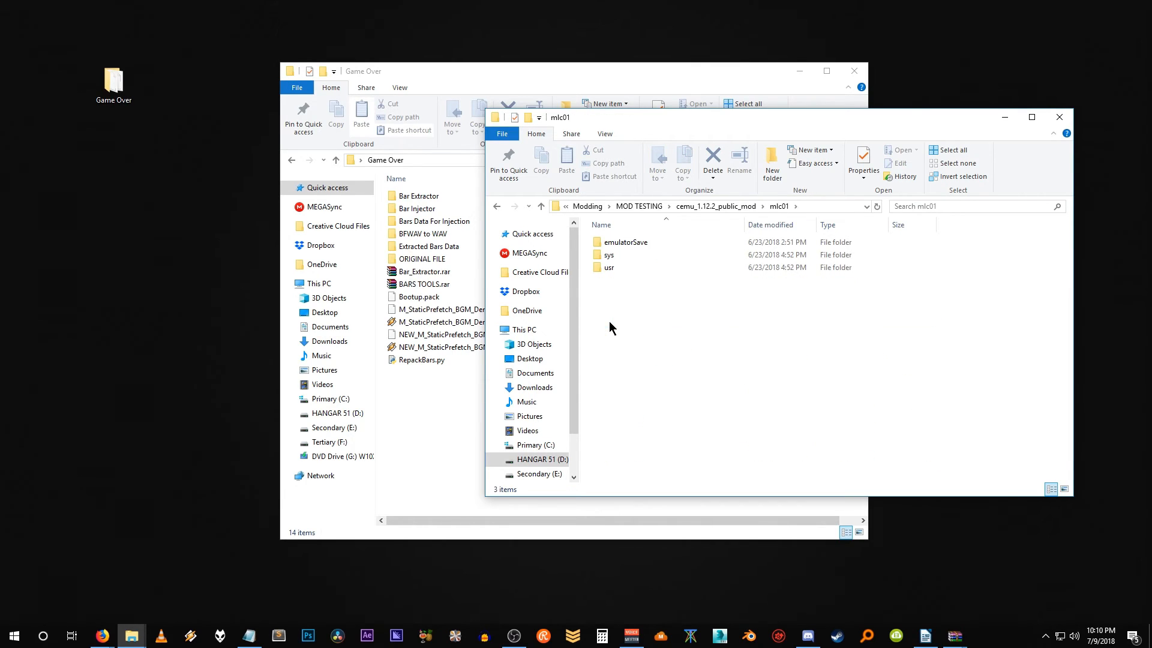
{"action": "double_click", "coordinate": [613, 266]}
{"action": "double_click", "coordinate": [615, 257]}
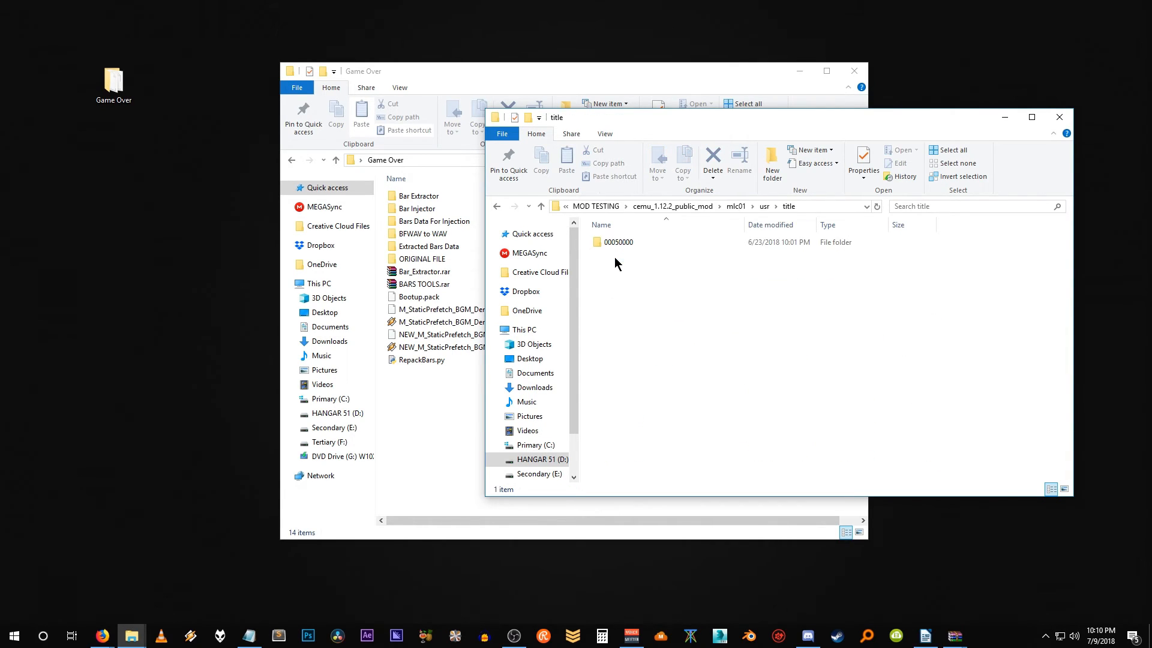
{"action": "double_click", "coordinate": [624, 240]}
{"action": "double_click", "coordinate": [624, 240]}
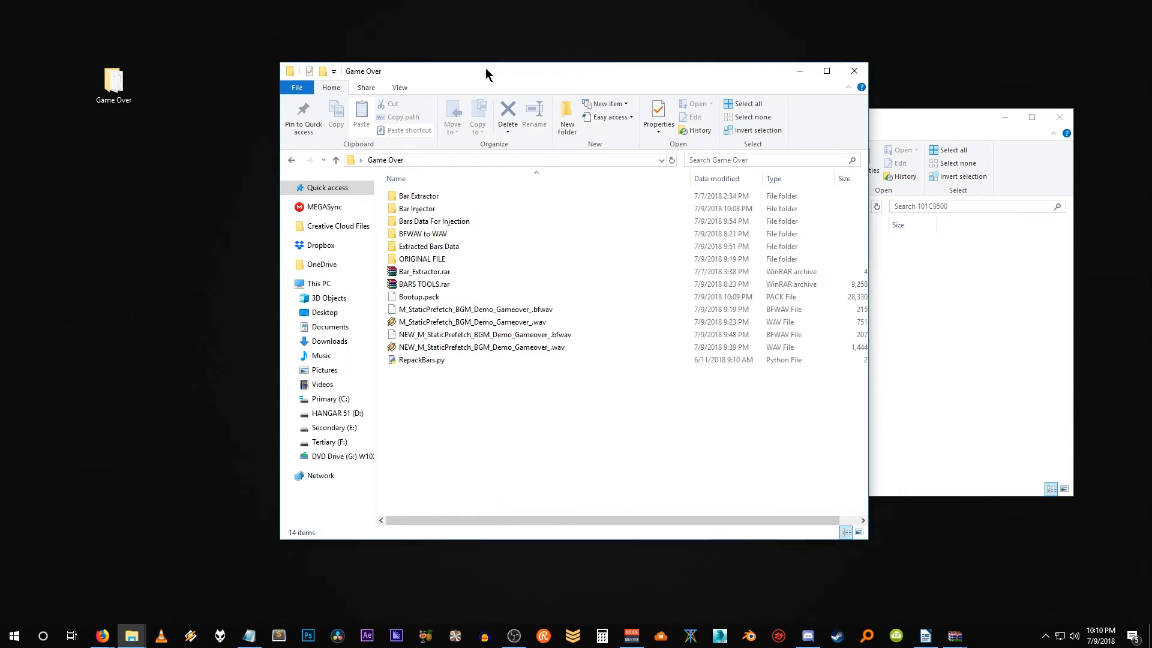
{"action": "left_click_drag", "start_coordinate": [491, 69], "coordinate": [319, 53]}
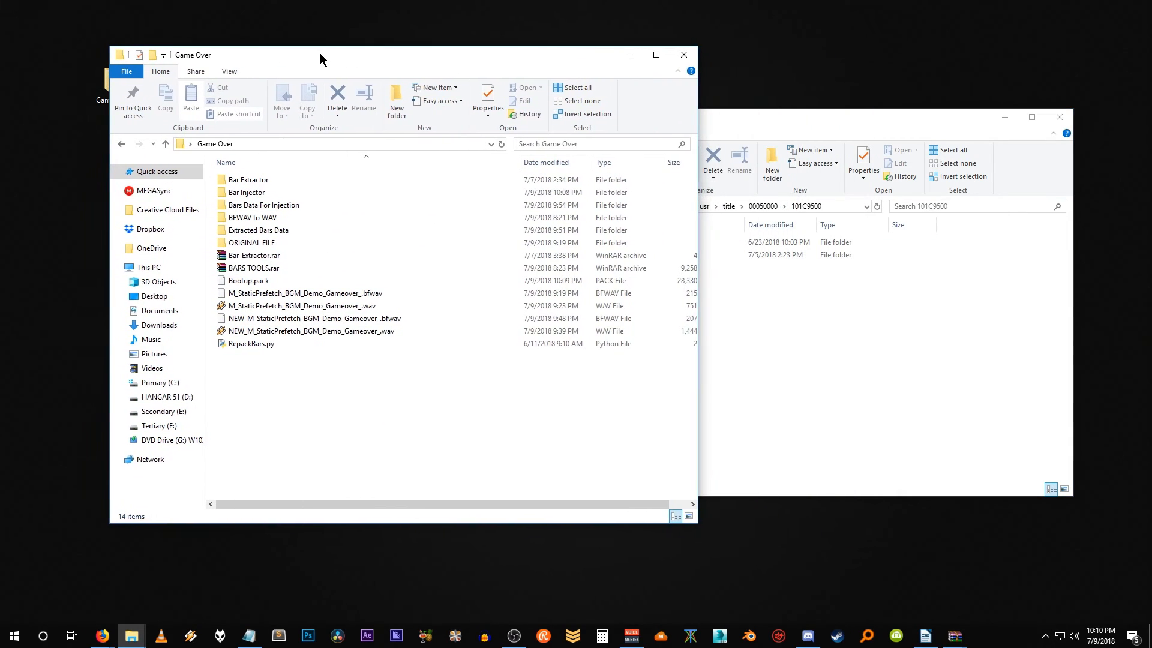
{"action": "left_click", "coordinate": [243, 287]}
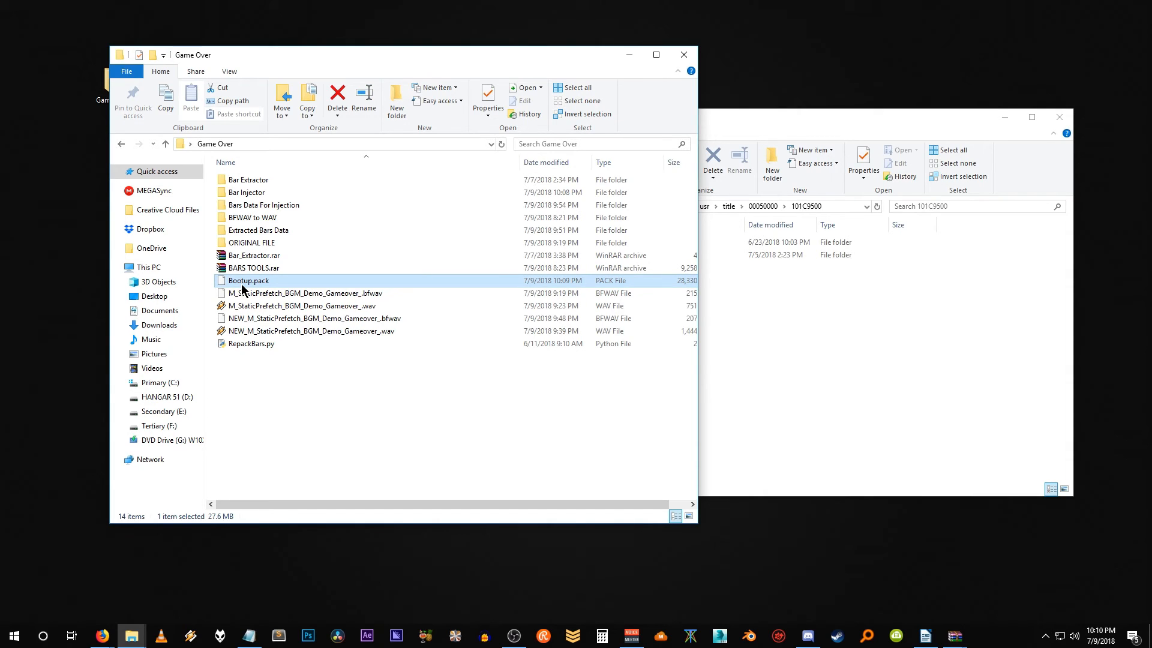
{"action": "left_click", "coordinate": [801, 355]}
{"action": "double_click", "coordinate": [632, 258]}
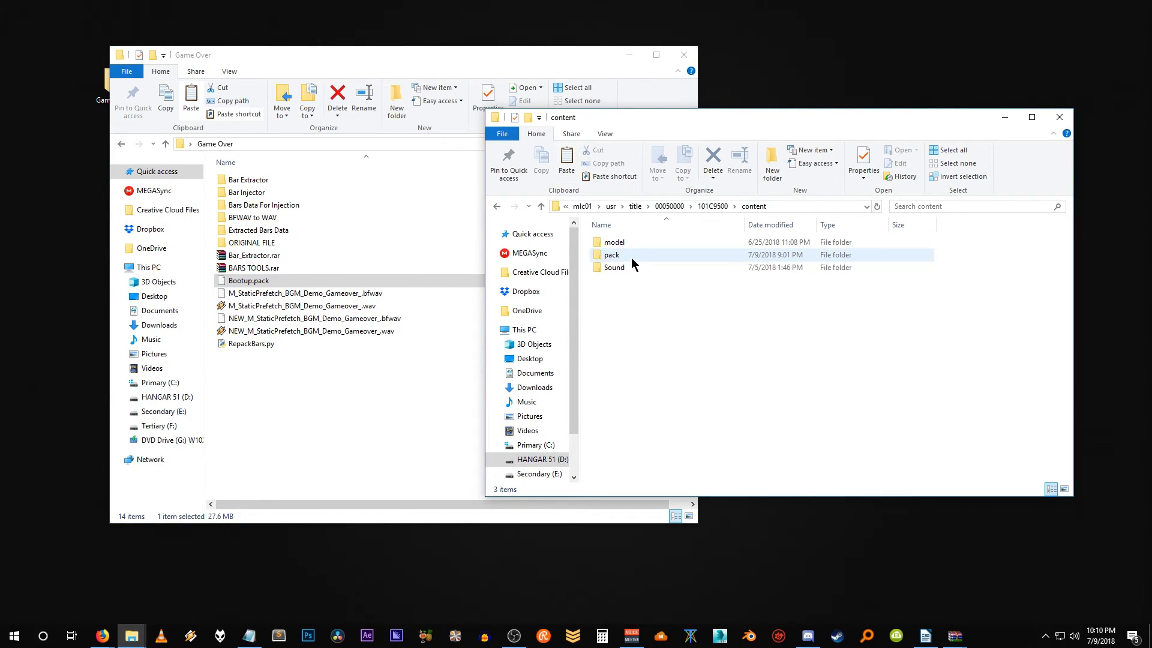
{"action": "double_click", "coordinate": [619, 254]}
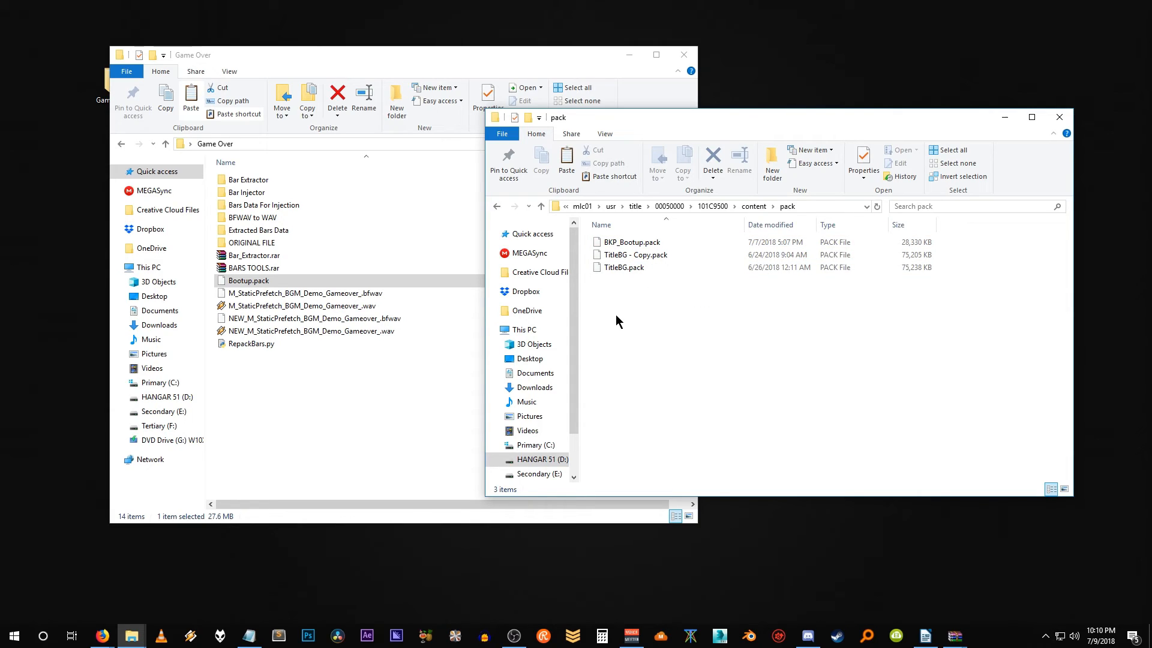
Copy Bootup.pack from the Game Over folder into the game's content\pack folder
{"action": "left_click", "coordinate": [254, 286]}
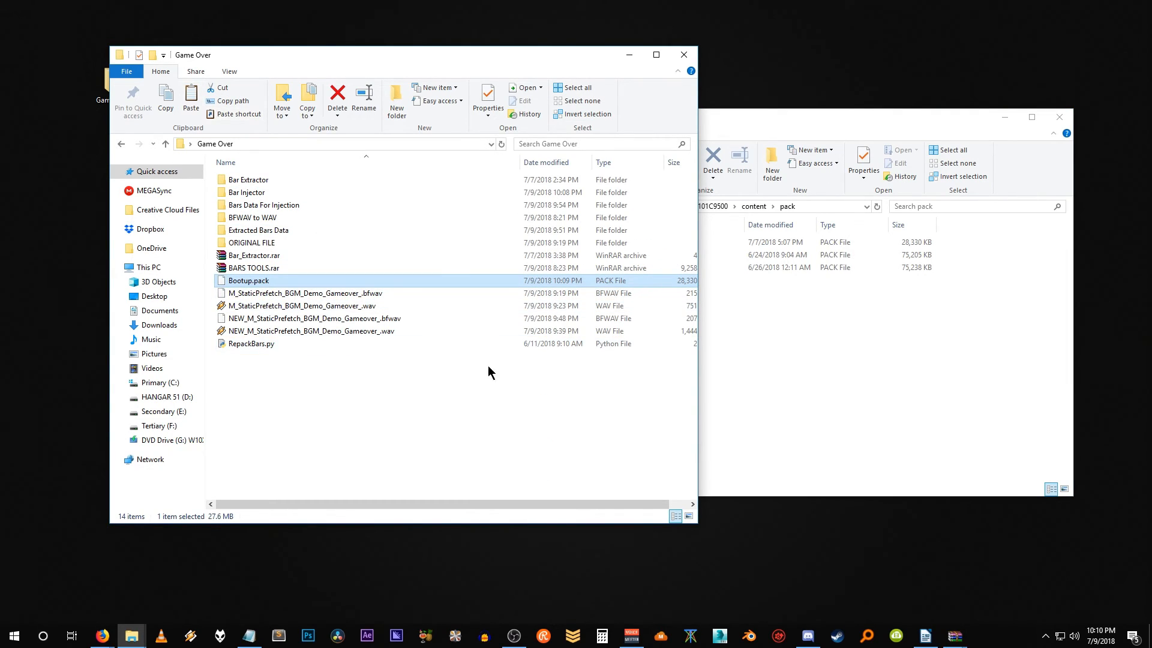
{"action": "left_click", "coordinate": [805, 372]}
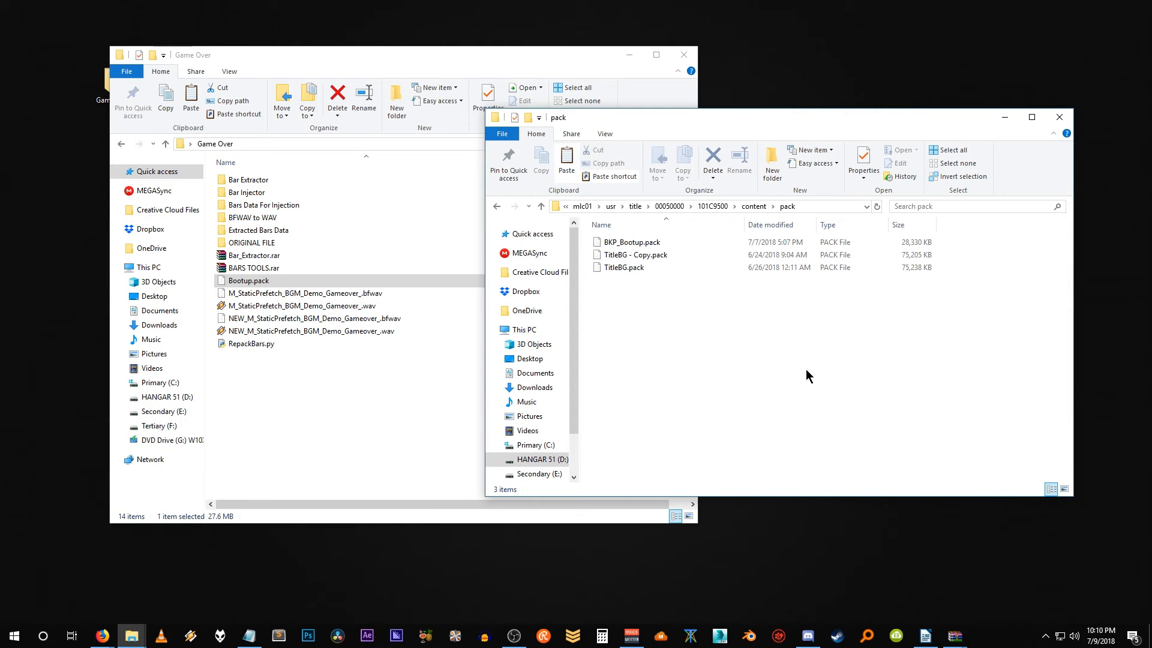
{"action": "key", "text": "ctrl+v"}
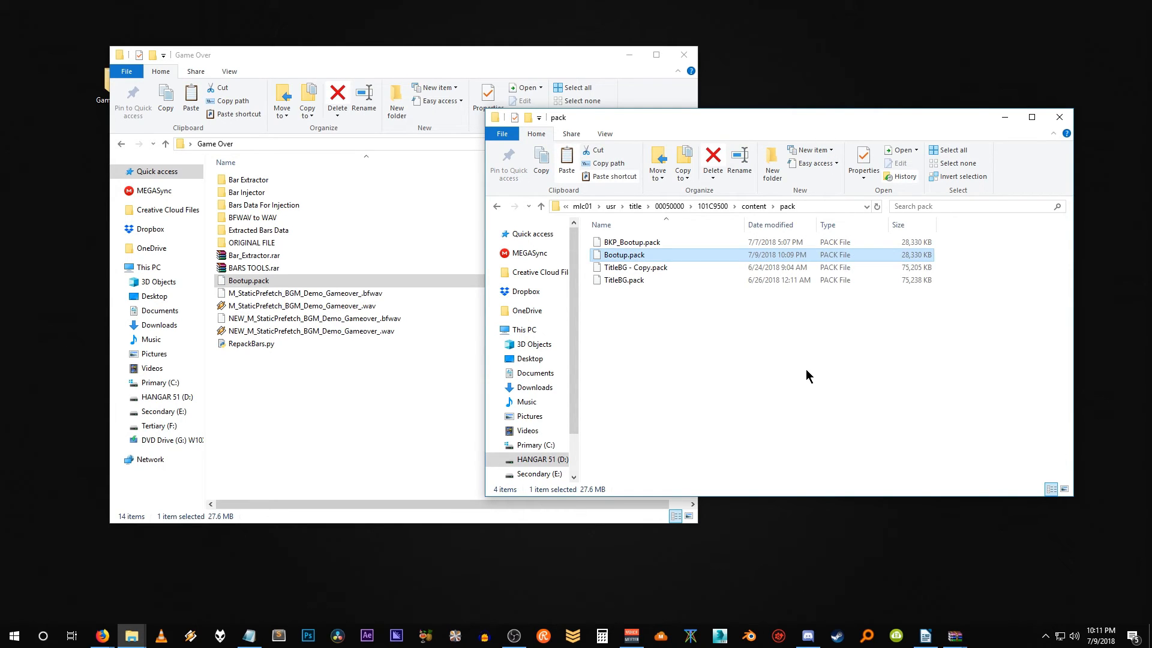
Return to the cemu_1.12.2_public_mod folder and launch Cemu.exe to test the mod
{"action": "key", "text": "alt+Up"}
{"action": "key", "text": "alt+Up"}
{"action": "key", "text": "alt+Up"}
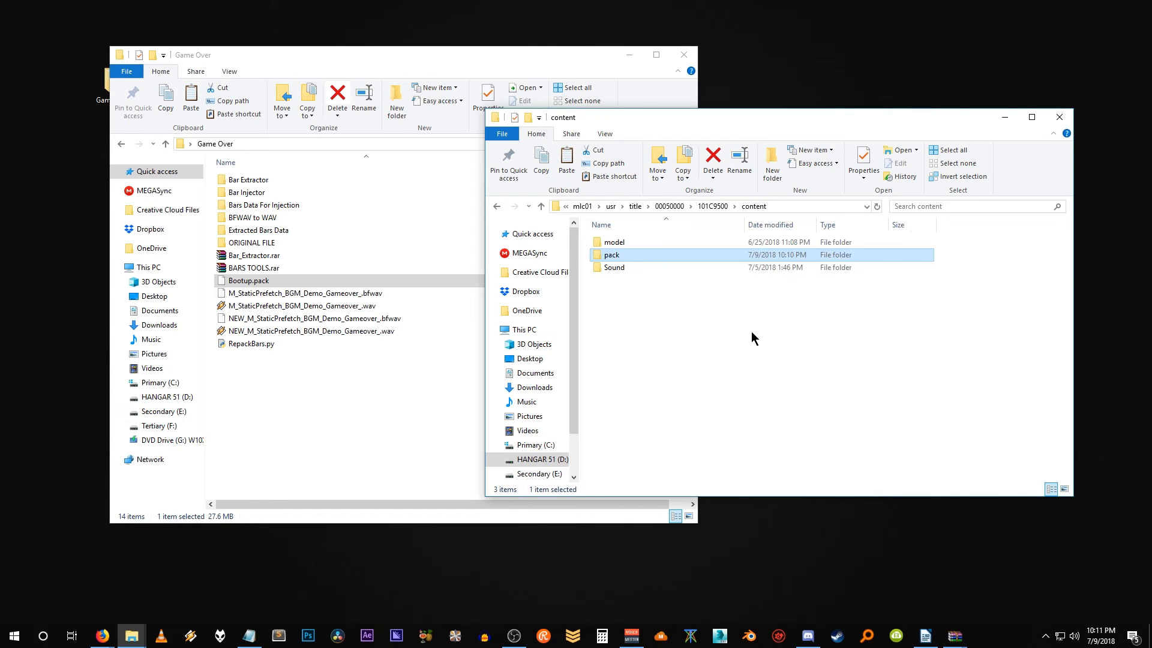
{"action": "key", "text": "alt+Up"}
{"action": "key", "text": "alt+Up"}
{"action": "key", "text": "alt+Up"}
{"action": "key", "text": "alt+Up"}
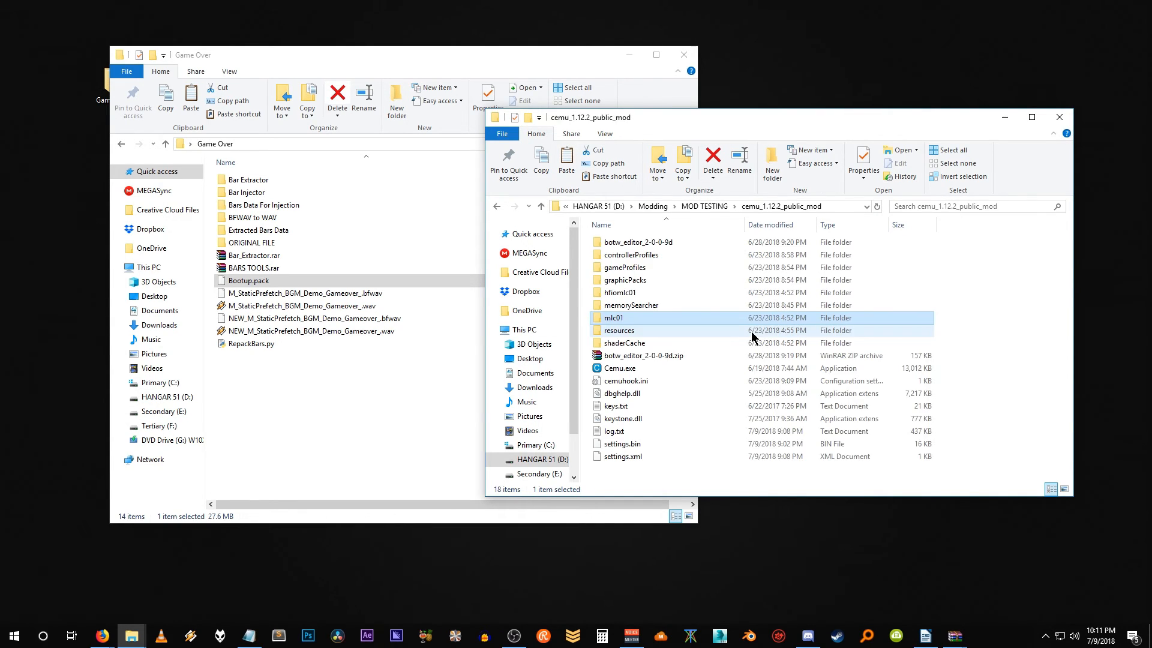
{"action": "key", "text": "Down"}
{"action": "key", "text": "Down"}
{"action": "key", "text": "Down"}
{"action": "key", "text": "Down"}
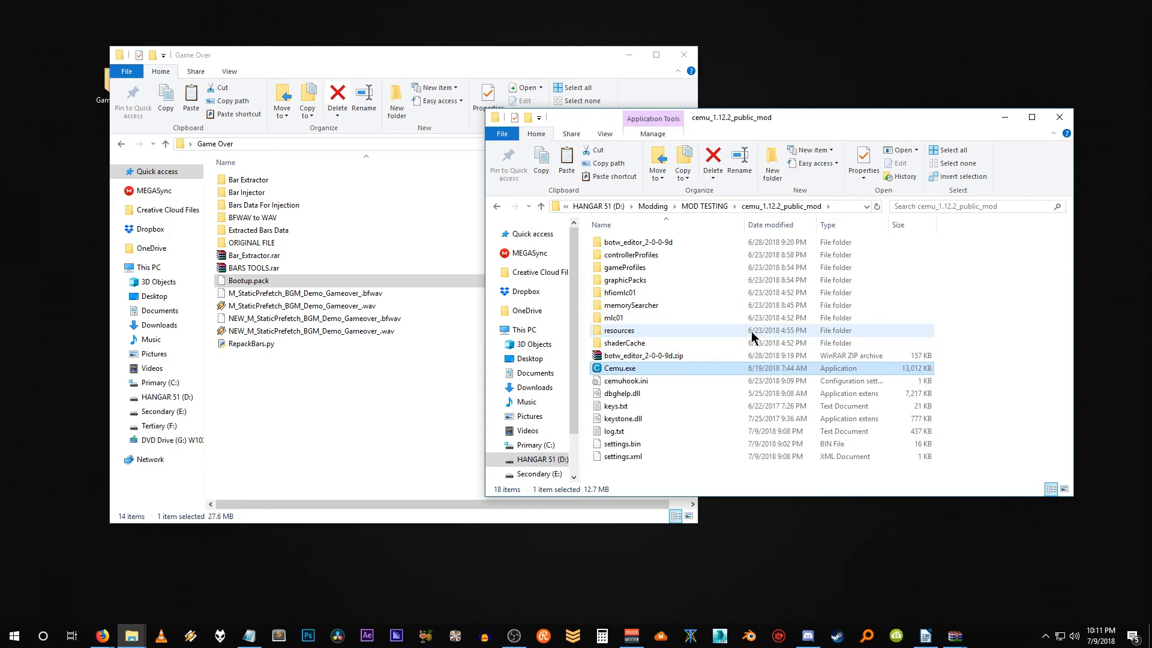
{"action": "key", "text": "Return"}
{"action": "key", "text": "Return"}
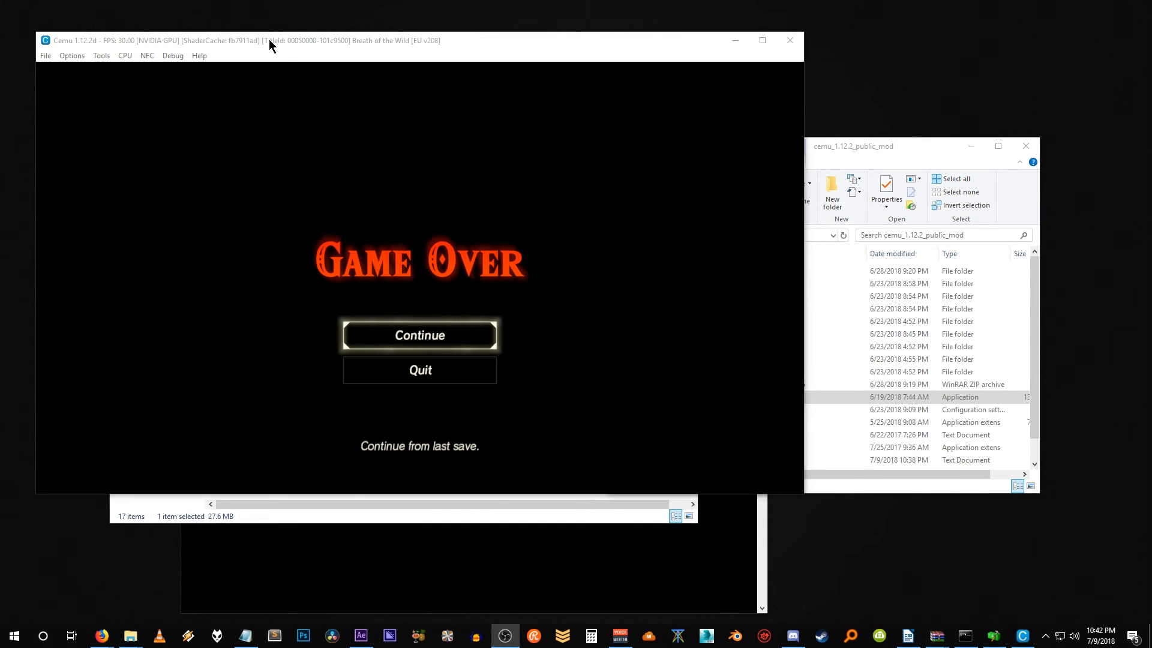
{"action": "left_click_drag", "start_coordinate": [271, 45], "coordinate": [376, 138]}
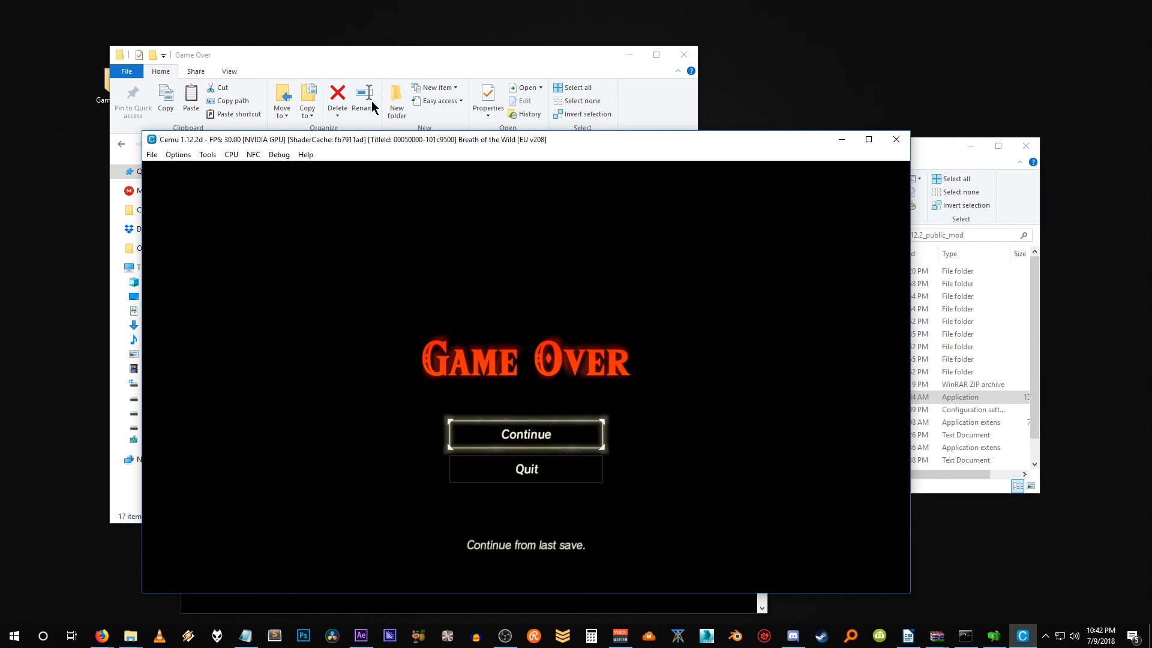
{"action": "left_click", "coordinate": [387, 54]}
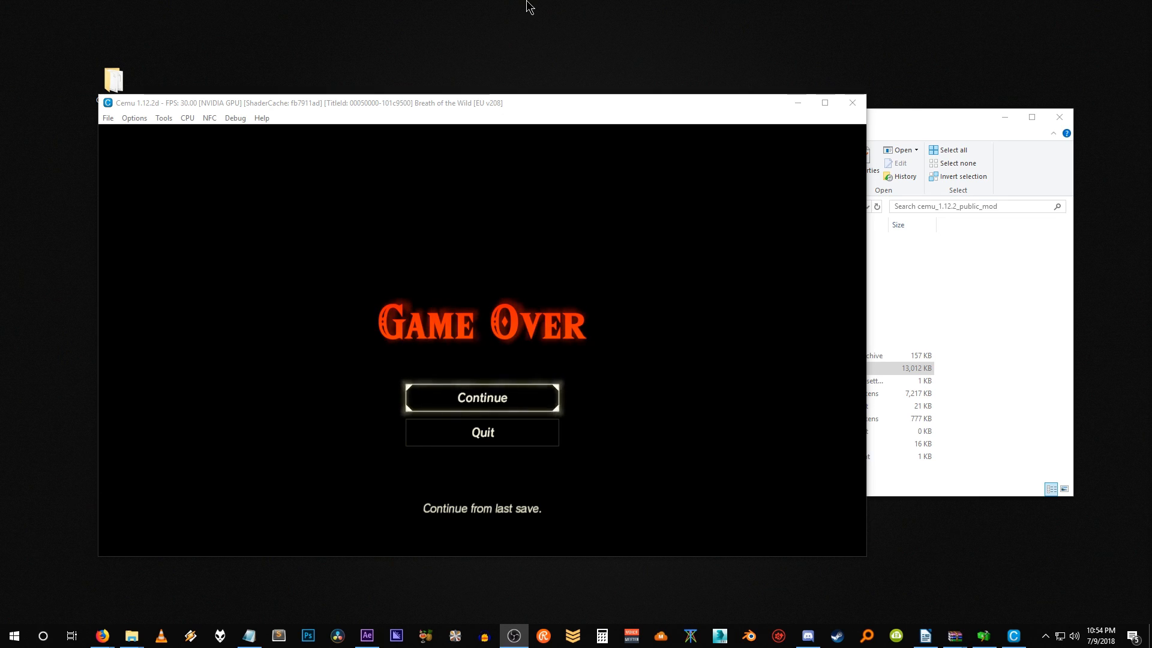
{"action": "key", "text": "Down"}
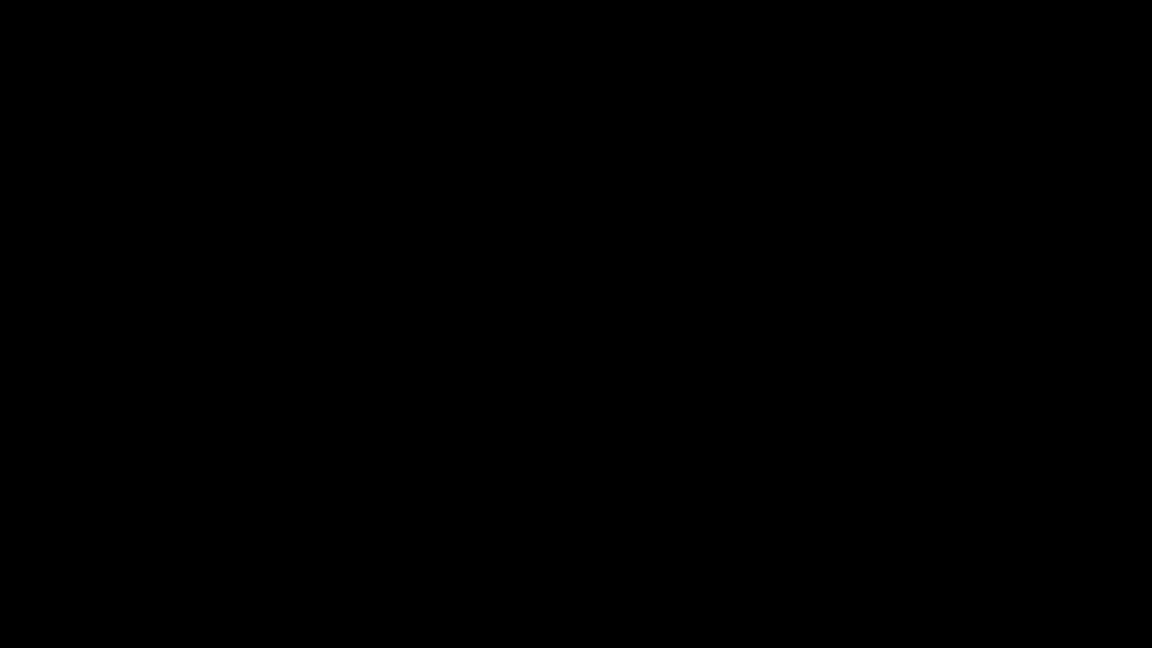